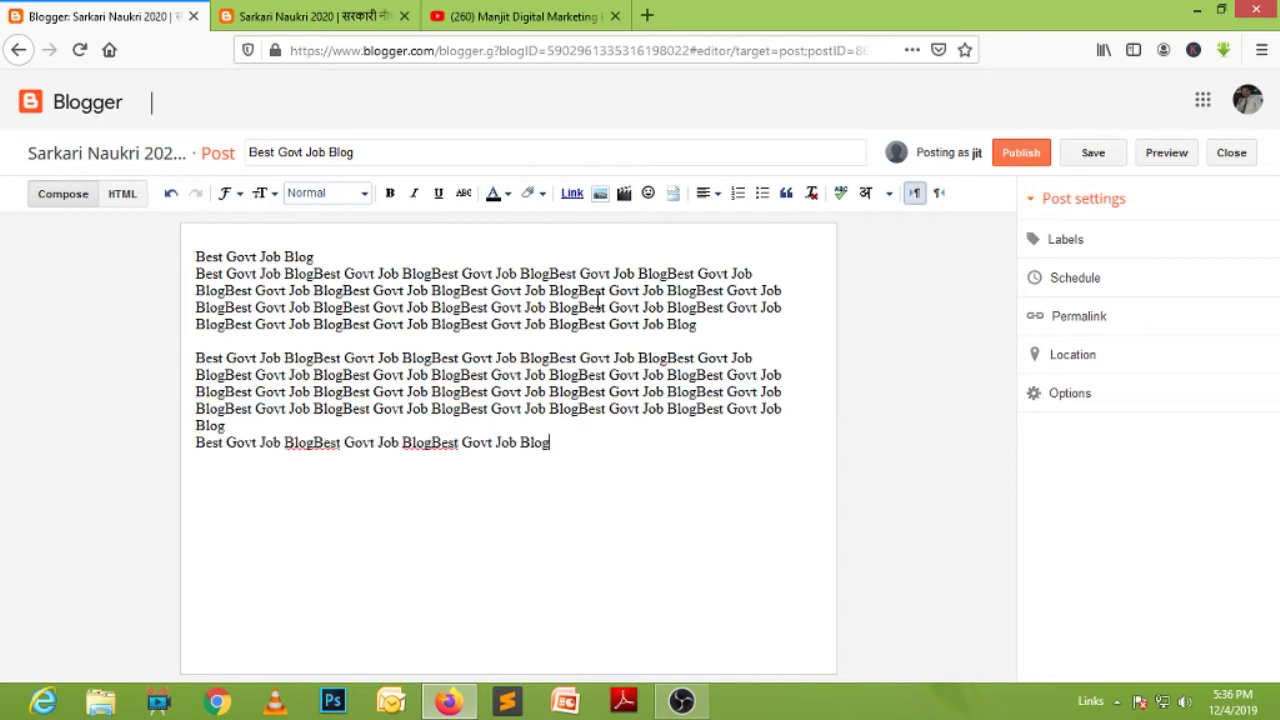
- Extend the post's third paragraph with repeated copies of the text "Best Govt Job Blog"
key("ctrl+v")
key("ctrl+v")
key("ctrl+v")
key("ctrl+v")
key("ctrl+v")
key("ctrl+v")
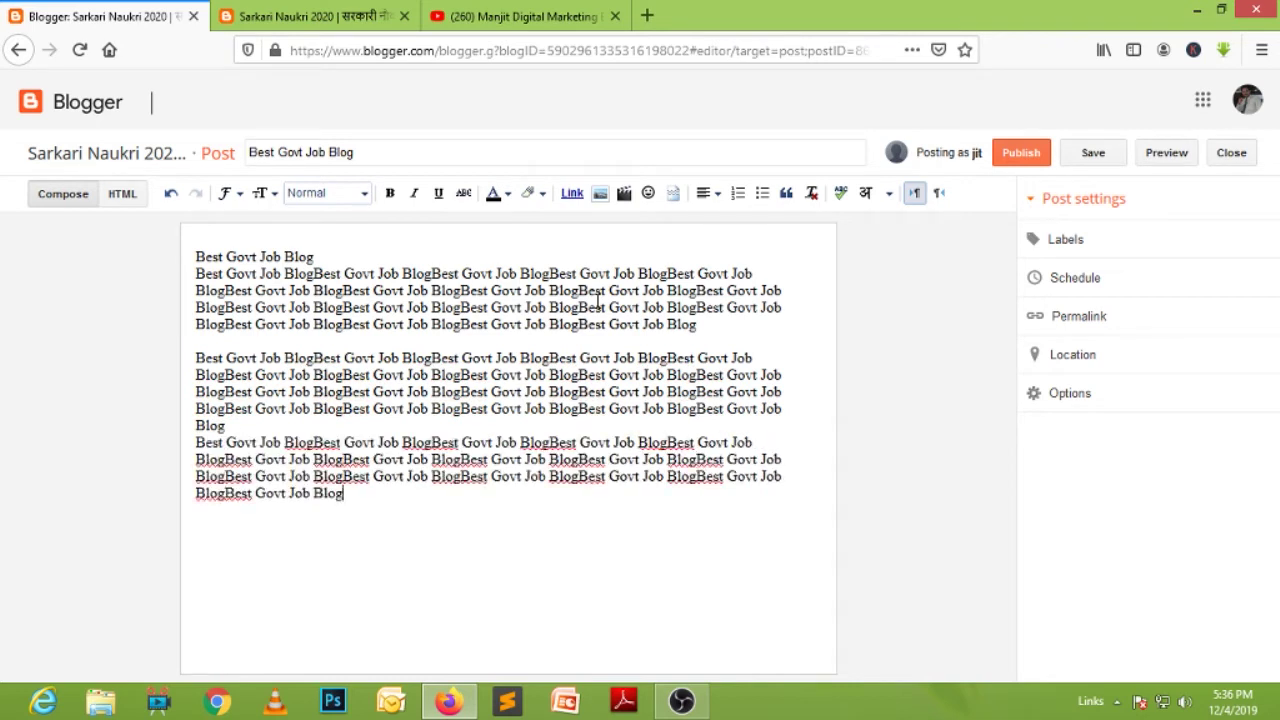
- Add a fourth paragraph after a blank line, filled with repeated copies of "Best Govt Job Blog"
key("Return")
key("Return")
type("Best Govt Job Blog")
key("ctrl+v")
key("ctrl+v")
key("ctrl+v")
key("ctrl+v")
key("ctrl+v")
key("ctrl+v")
key("ctrl+v")
key("ctrl+v")
key("ctrl+v")
key("ctrl+v")
key("ctrl+v")
key("ctrl+v")
key("ctrl+v")
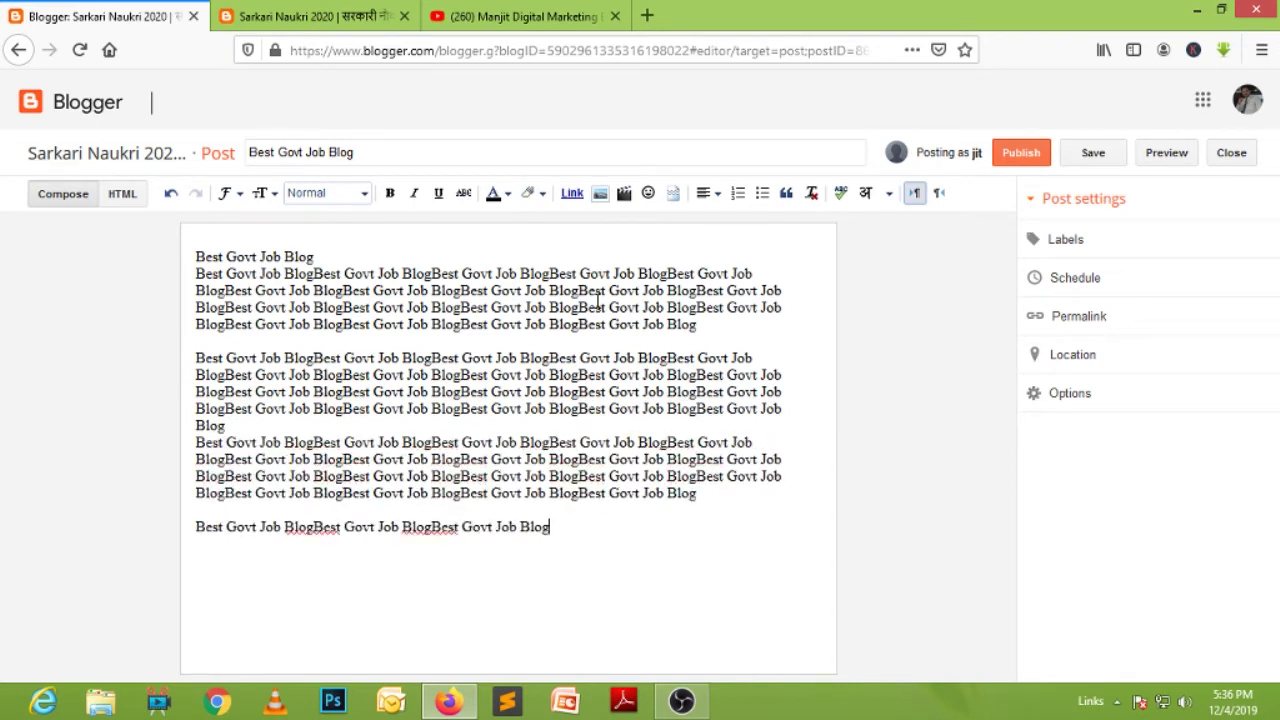
key("ctrl+v")
key("ctrl+v")
key("ctrl+v")
key("ctrl+v")
key("ctrl+v")
key("ctrl+v")
key("ctrl+v")
key("ctrl+v")
key("ctrl+v")
key("ctrl+v")
key("ctrl+v")
key("ctrl+v")
key("ctrl+v")
key("ctrl+v")
key("ctrl+v")
key("ctrl+v")
key("ctrl+v")
key("ctrl+v")
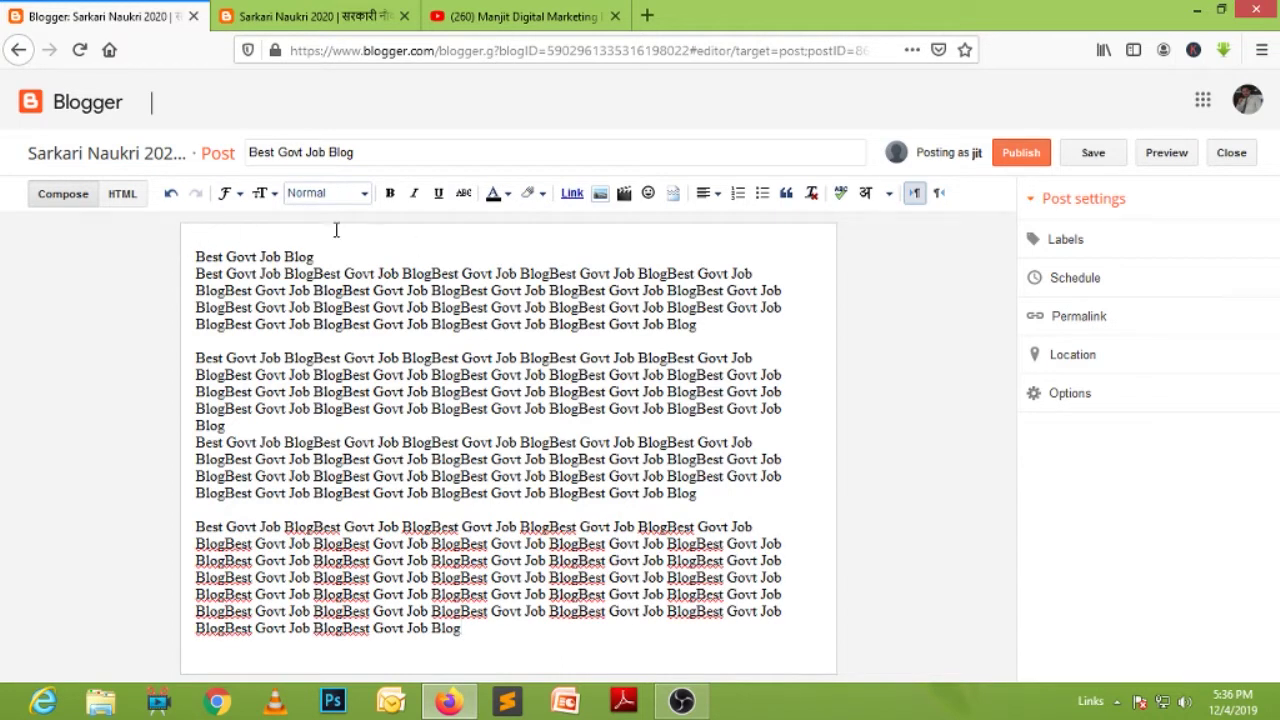
- Upload the image blog.jpg from the 251017 folder and insert it into the post
left_click(600, 193)
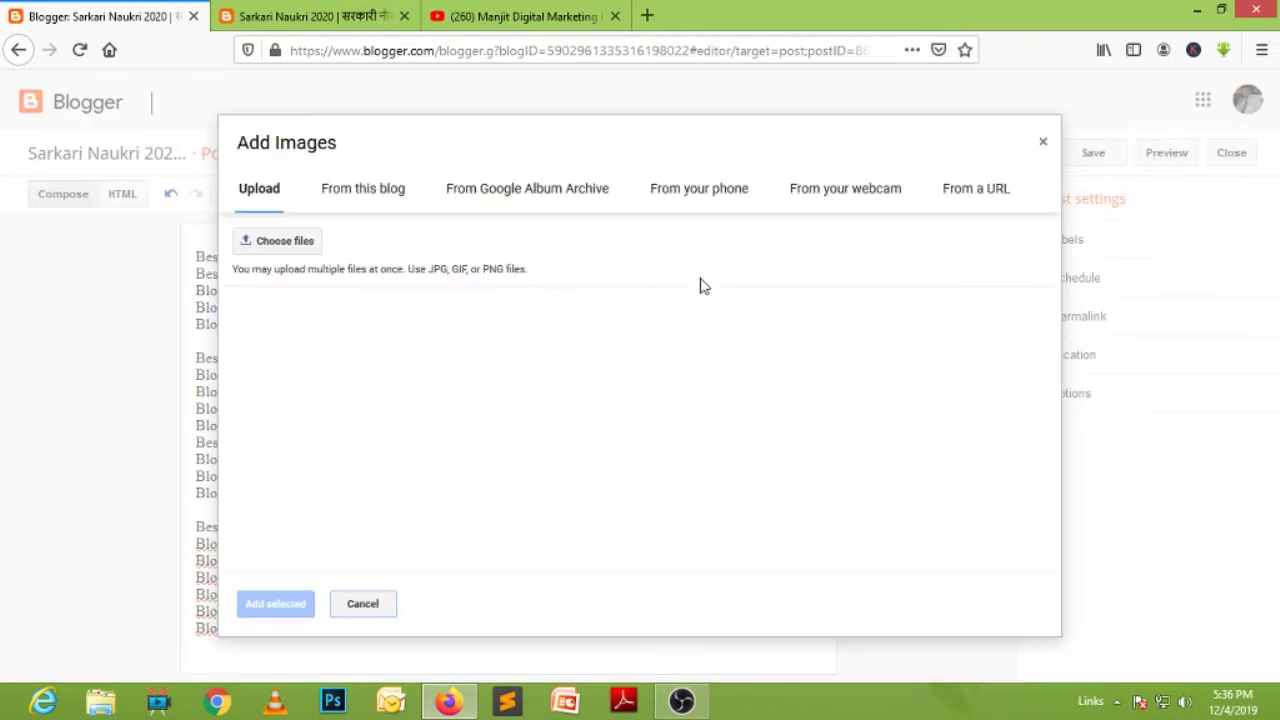
left_click(280, 243)
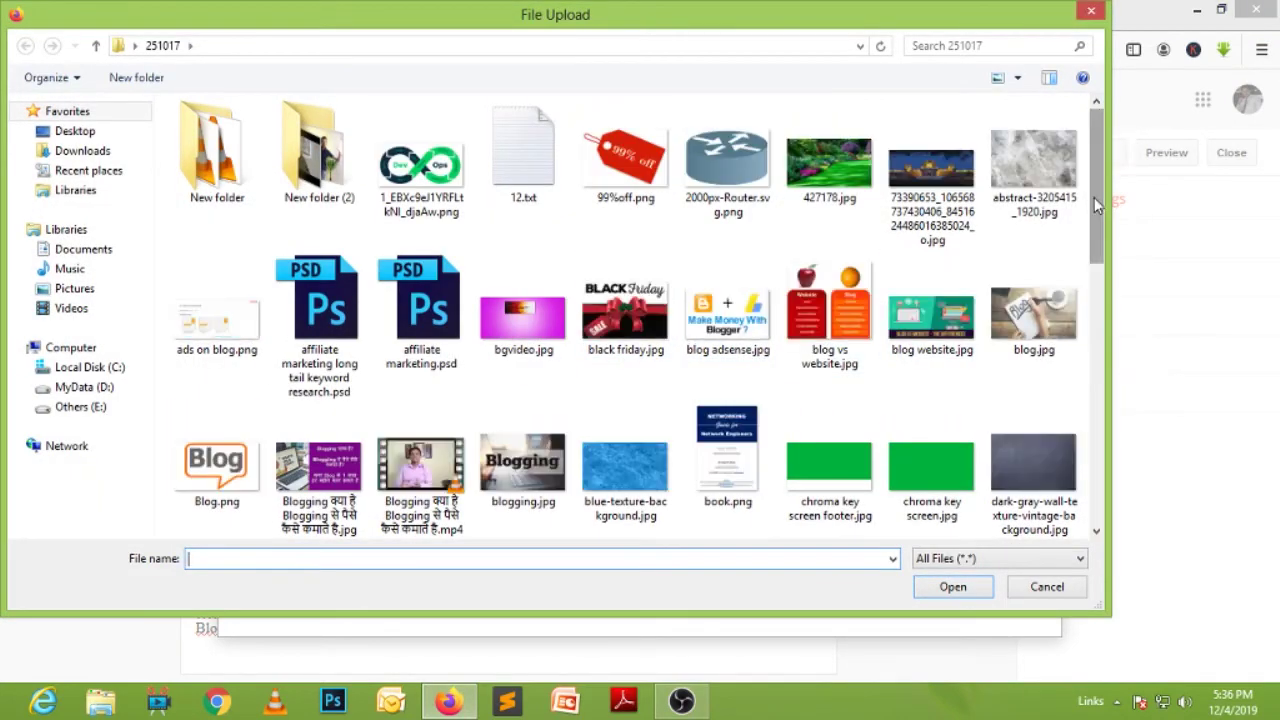
left_click(1035, 330)
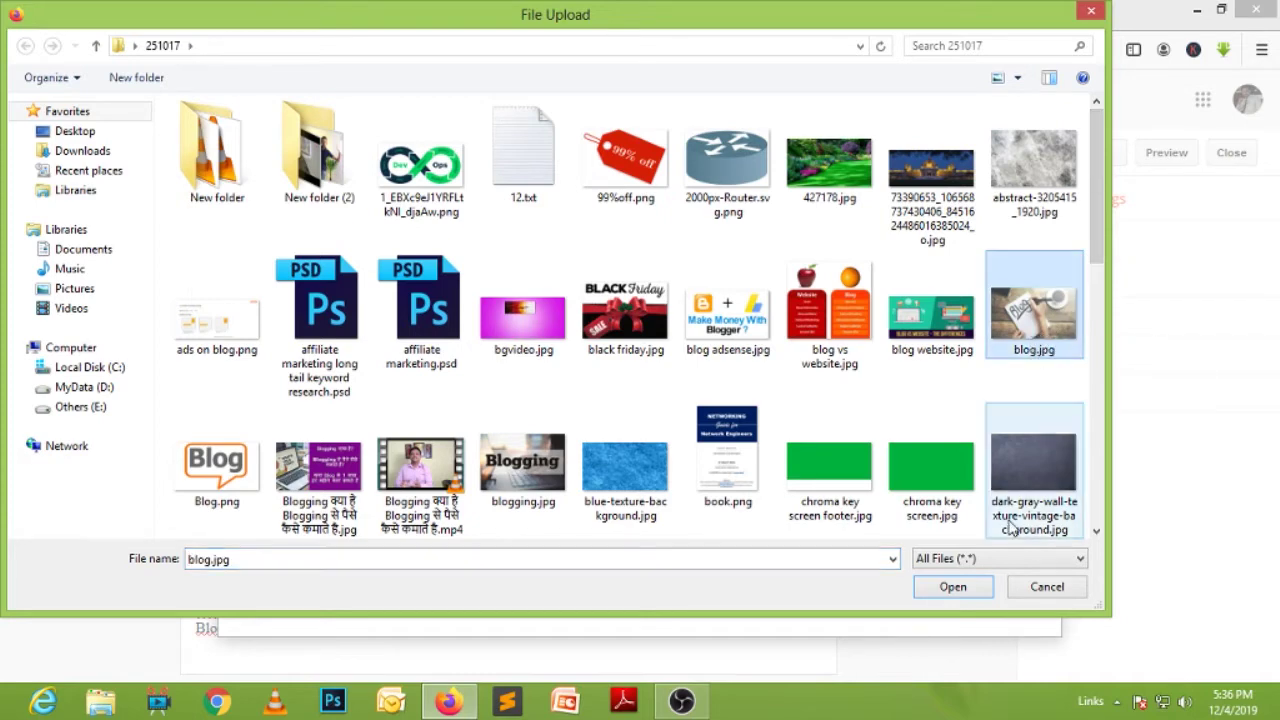
left_click(945, 592)
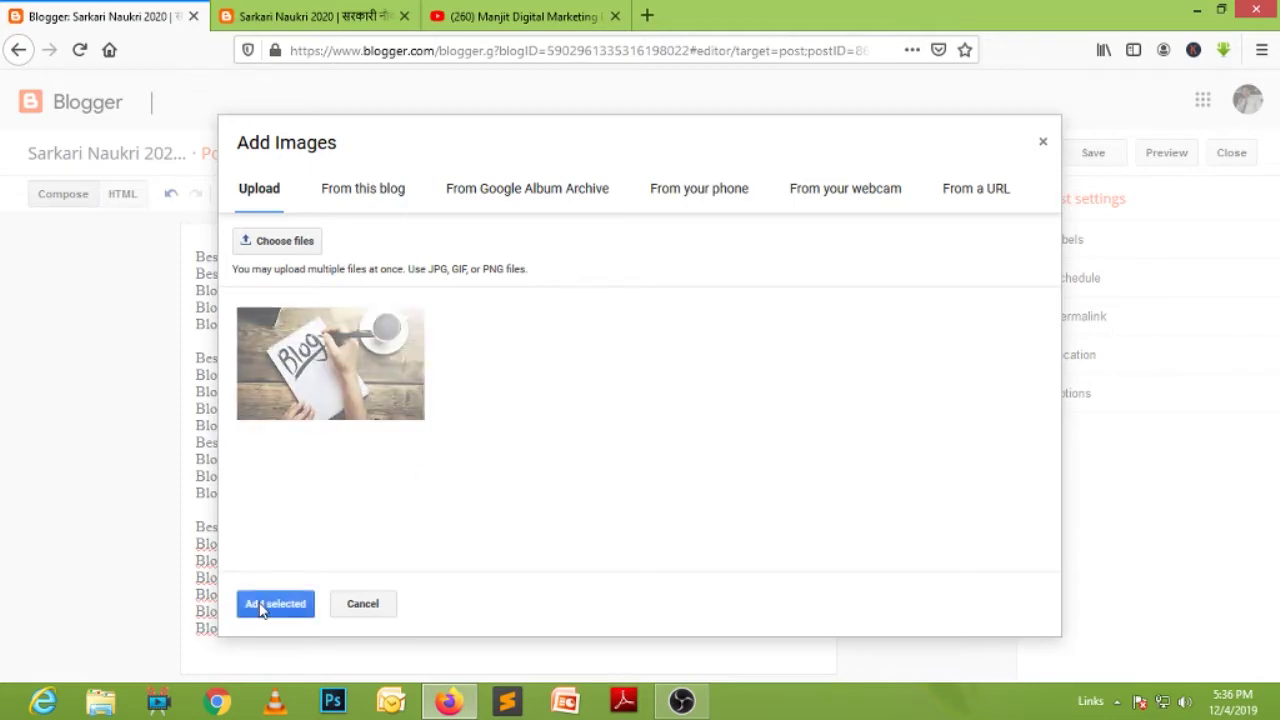
left_click(262, 606)
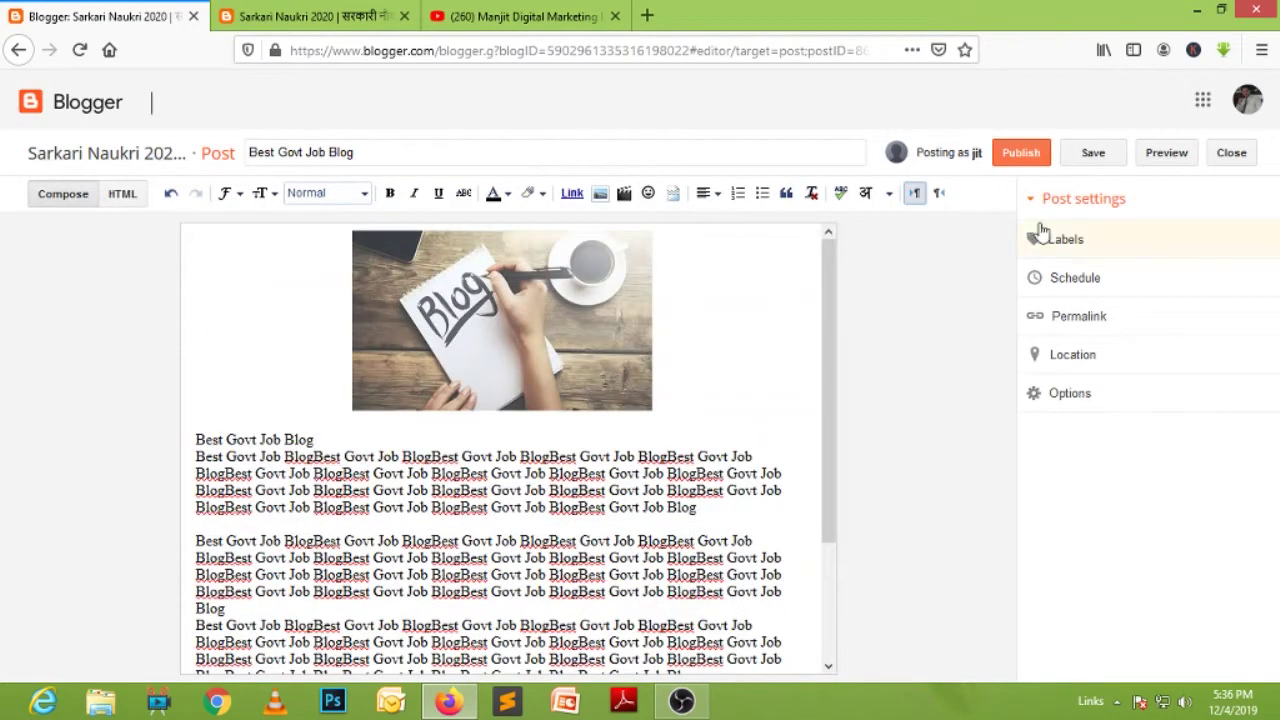
- Publish the post and review it on the reloaded live blog
left_click(1023, 158)
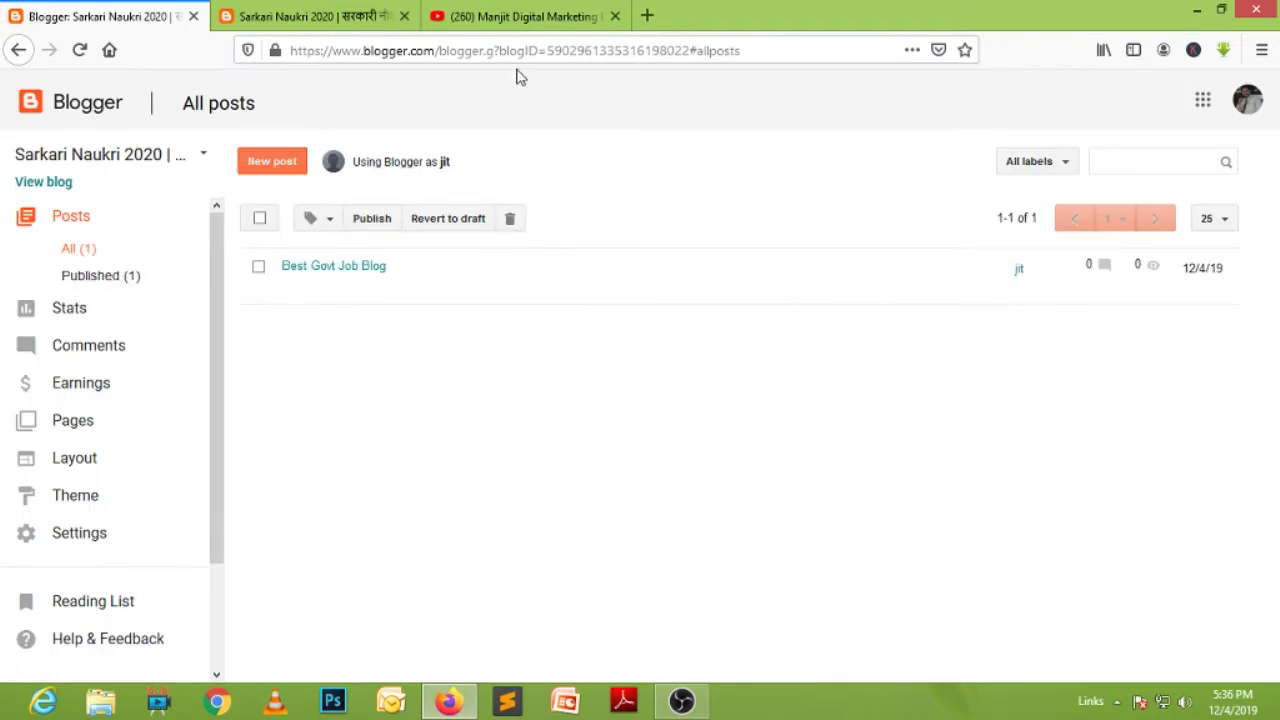
left_click(352, 17)
left_click(79, 49)
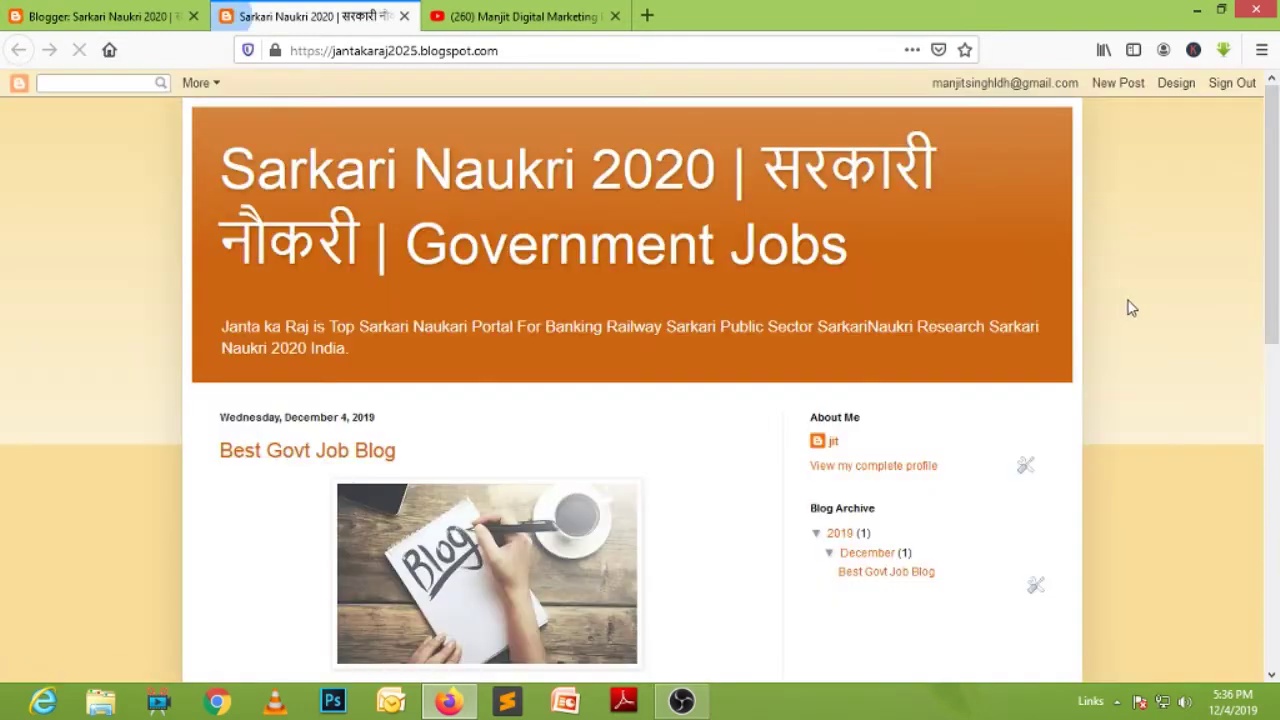
scroll(1128, 306, "down", 3)
scroll(450, 315, "down", 5)
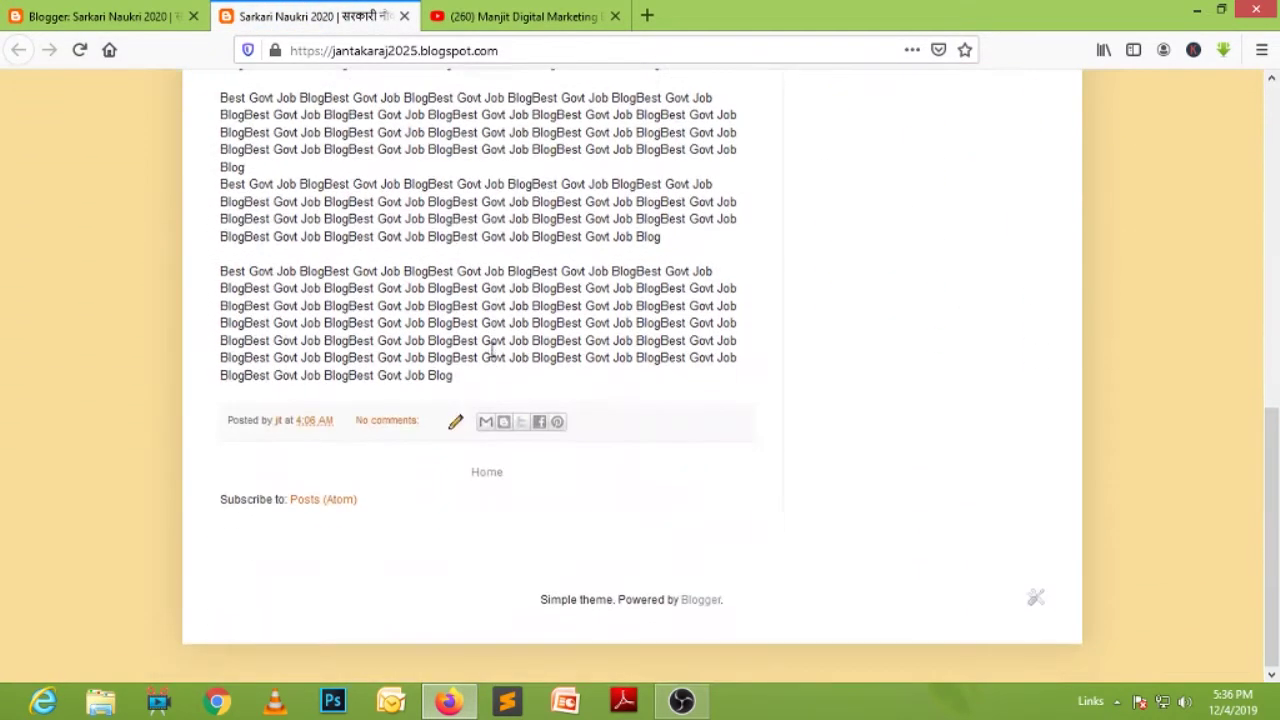
scroll(1229, 440, "up", 7)
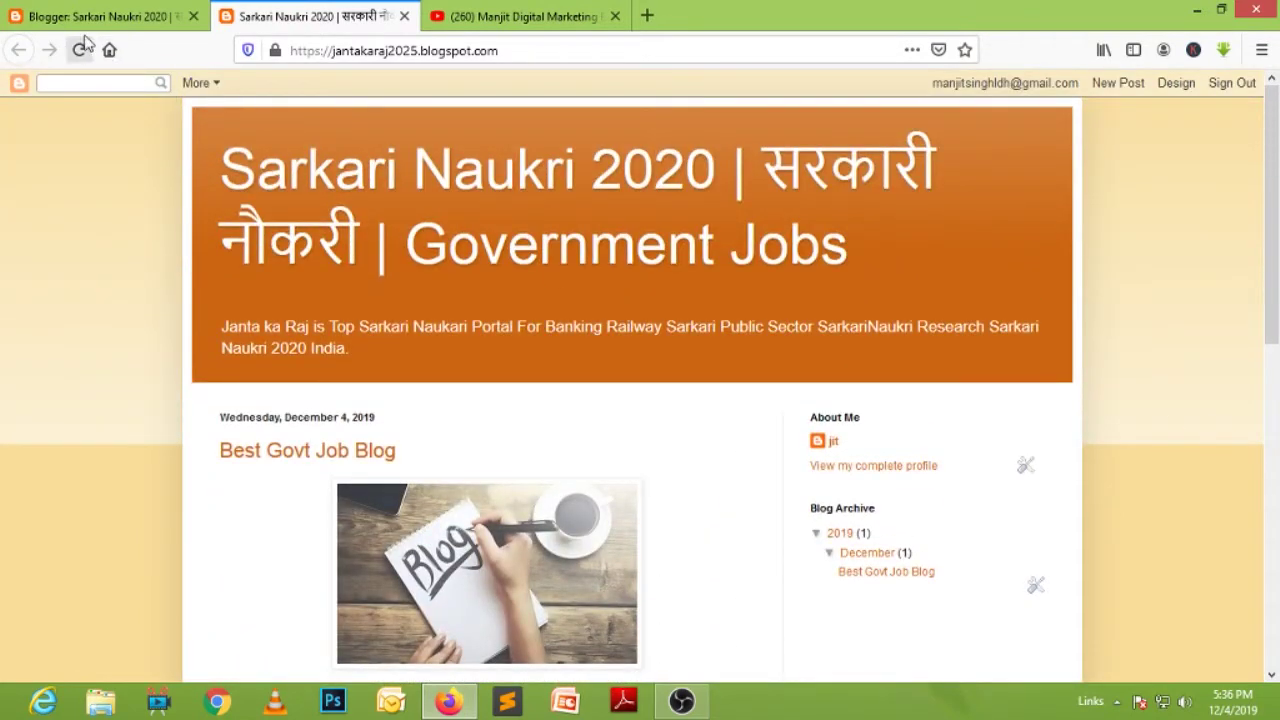
- Switch to File Explorer and open the ember-colorlib folder within the Desktop's blog > Blogger theme folder to view the template files
left_click(102, 704)
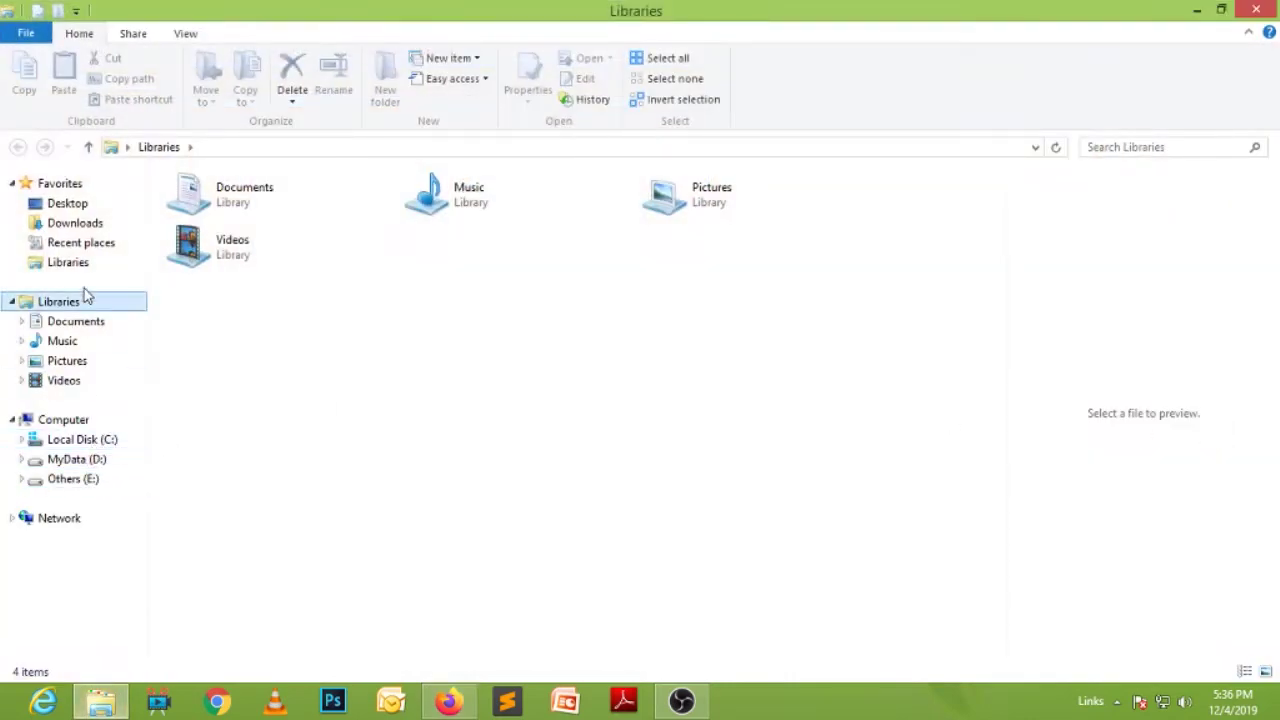
left_click(67, 204)
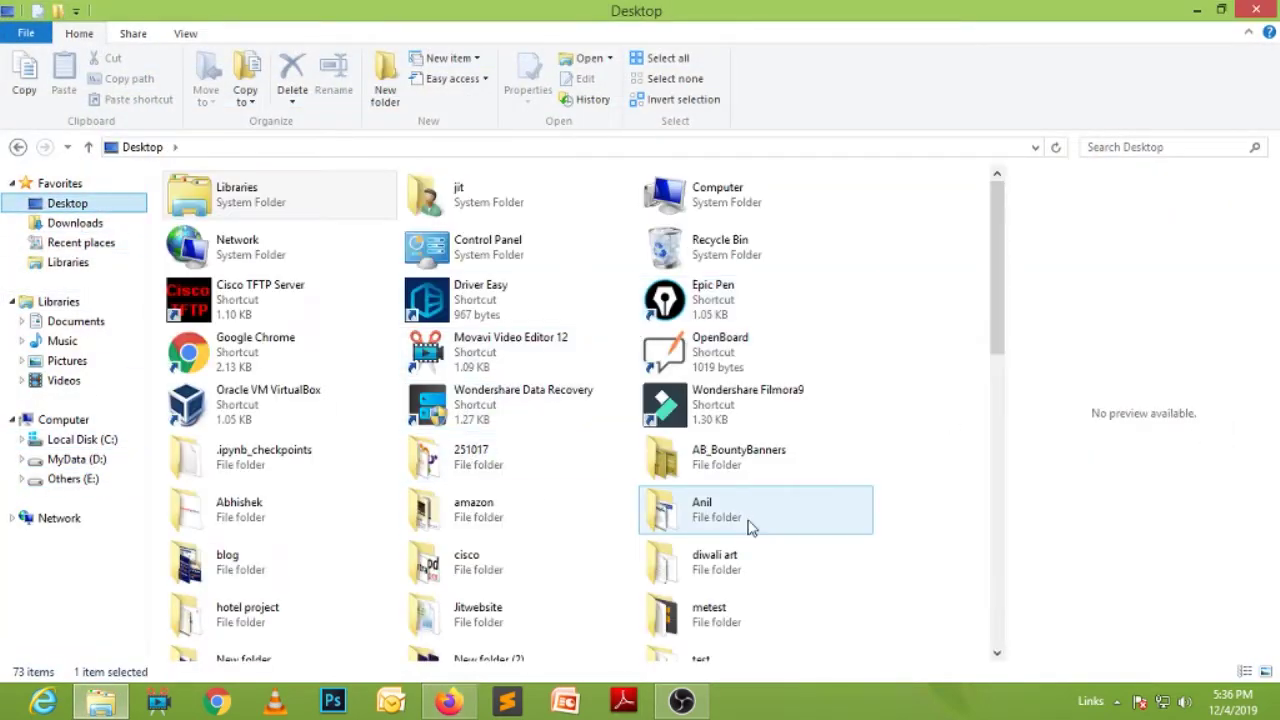
double_click(330, 560)
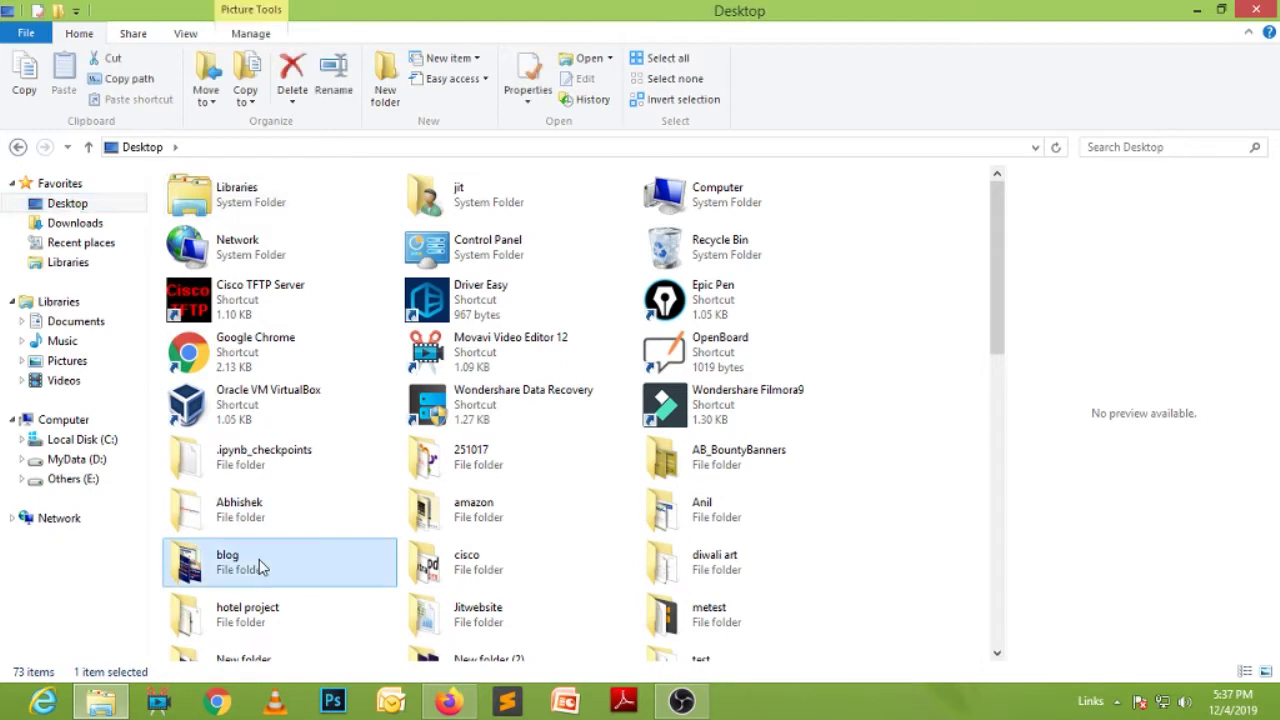
left_click(190, 227)
double_click(190, 227)
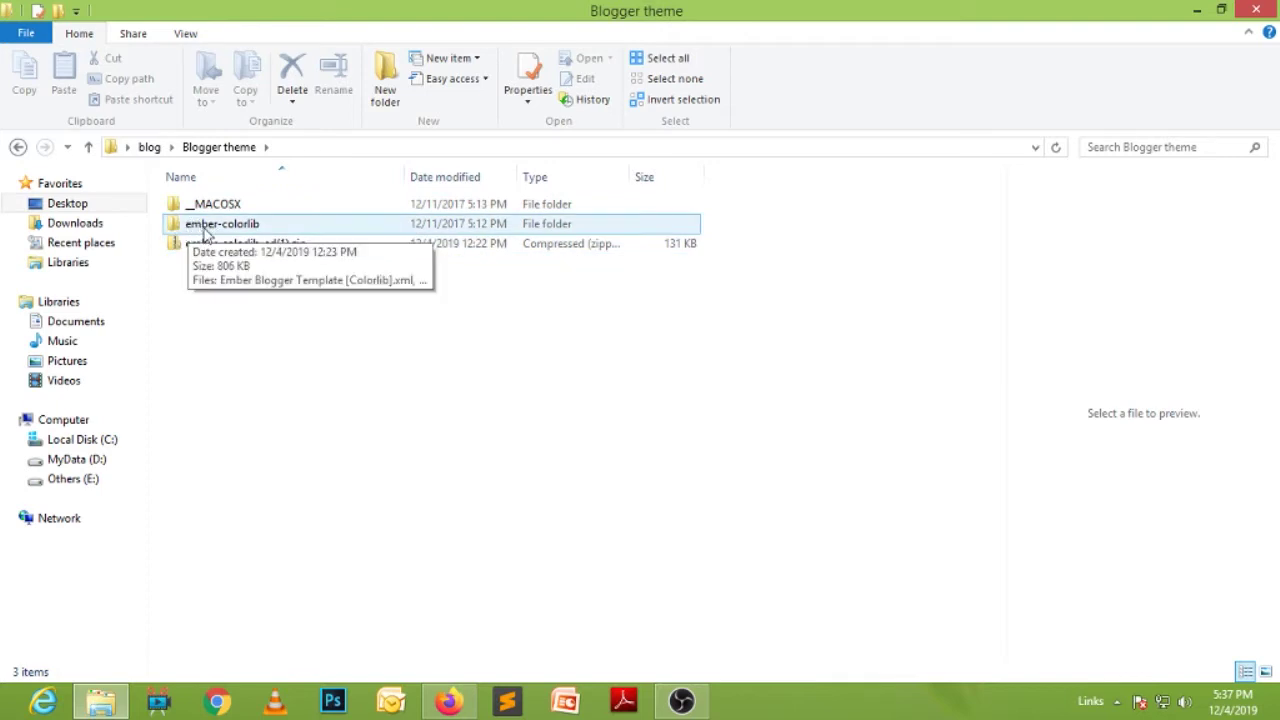
double_click(250, 226)
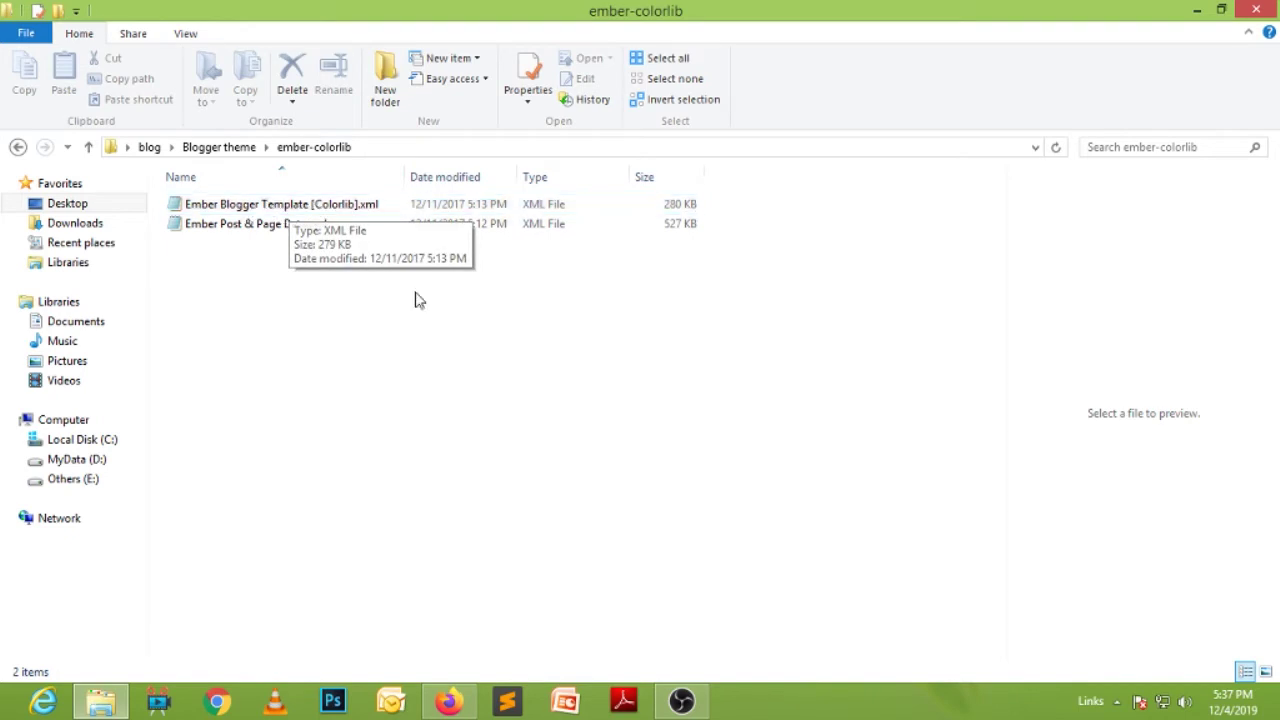
- Switch back to the Blogger dashboard in Firefox and open the theme's Backup / Restore options
left_click(448, 701)
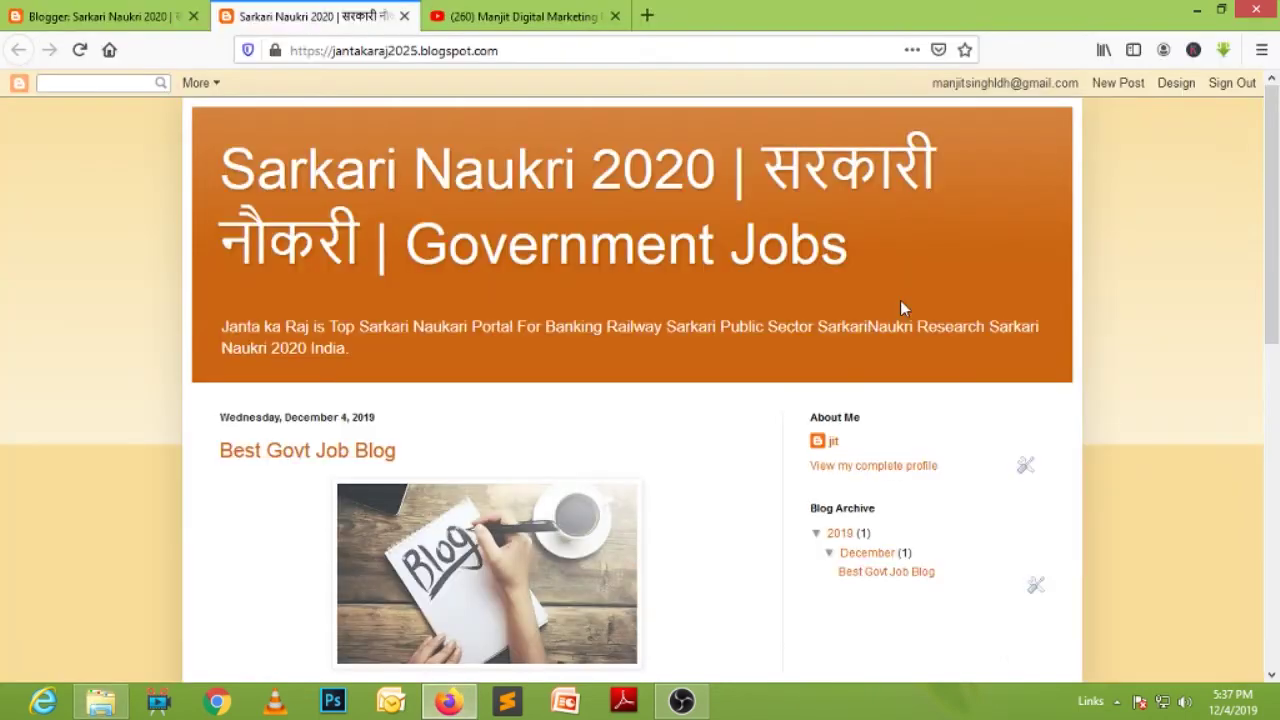
left_click(105, 17)
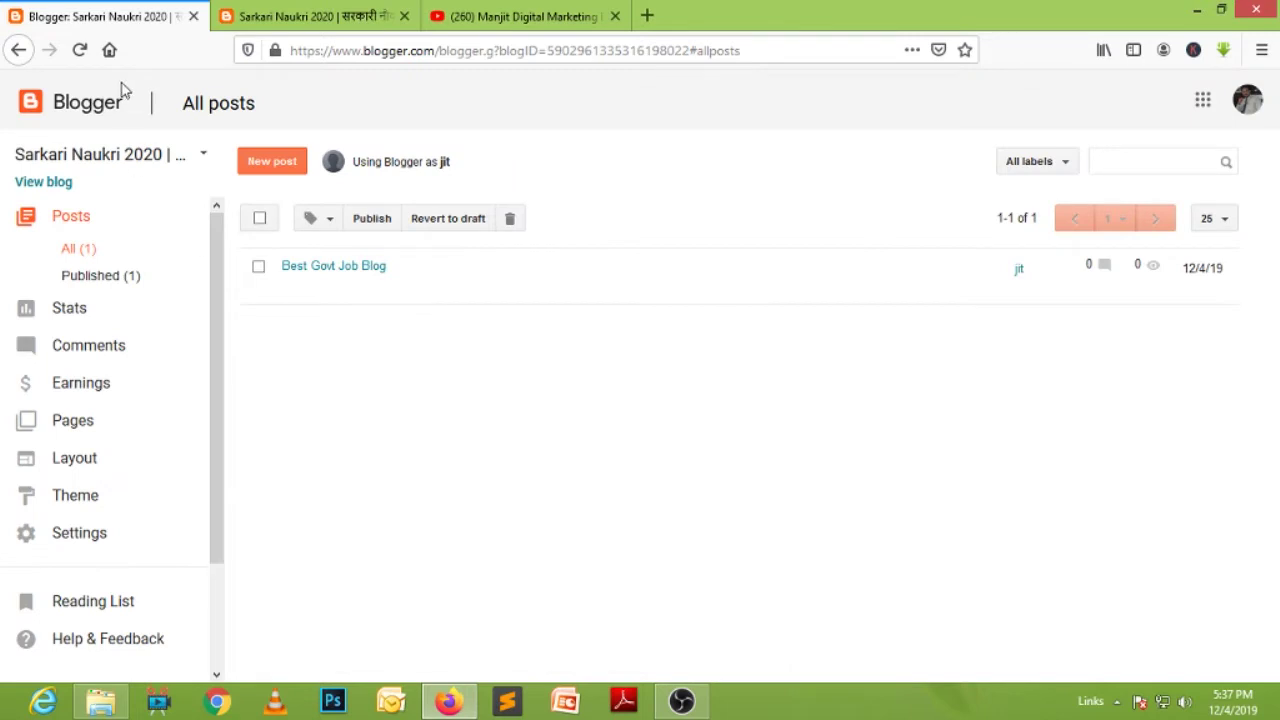
left_click(64, 496)
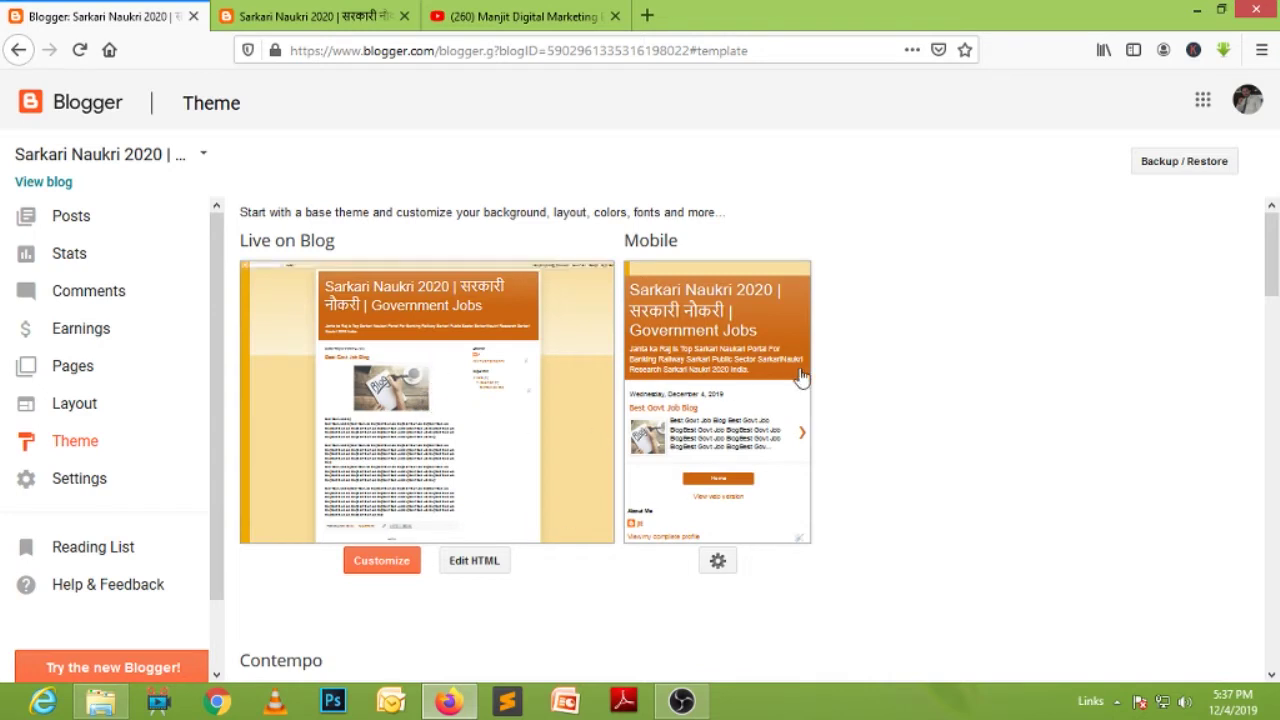
left_click(1190, 165)
- Upload Ember Blogger Template [Colorlib].xml from the Desktop's blog > Blogger theme > ember-colorlib folder as the blog's theme
left_click(412, 311)
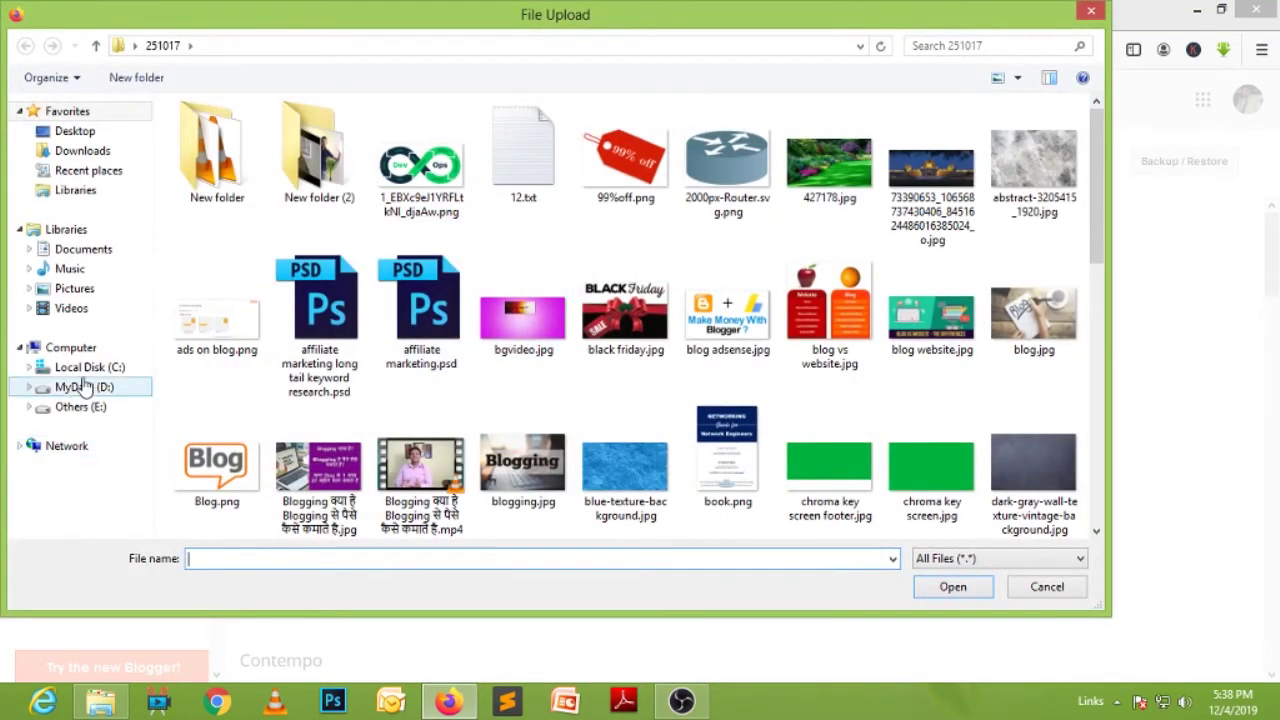
left_click(70, 131)
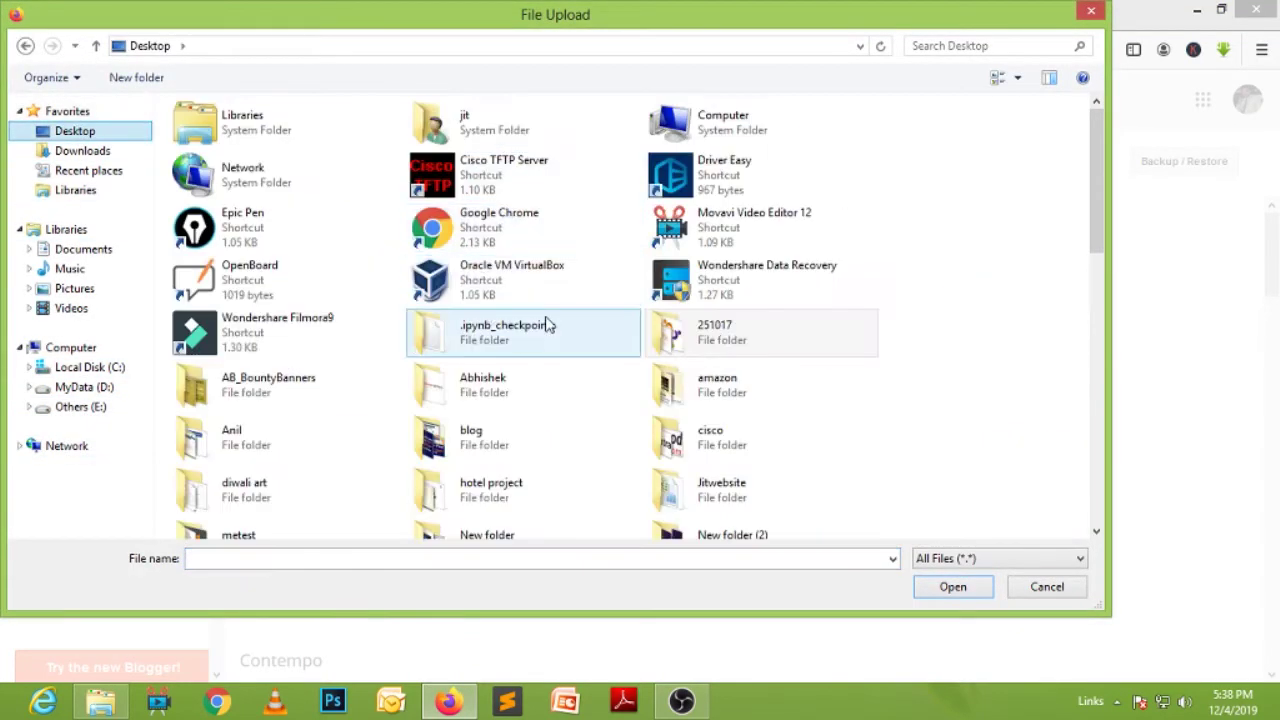
double_click(474, 437)
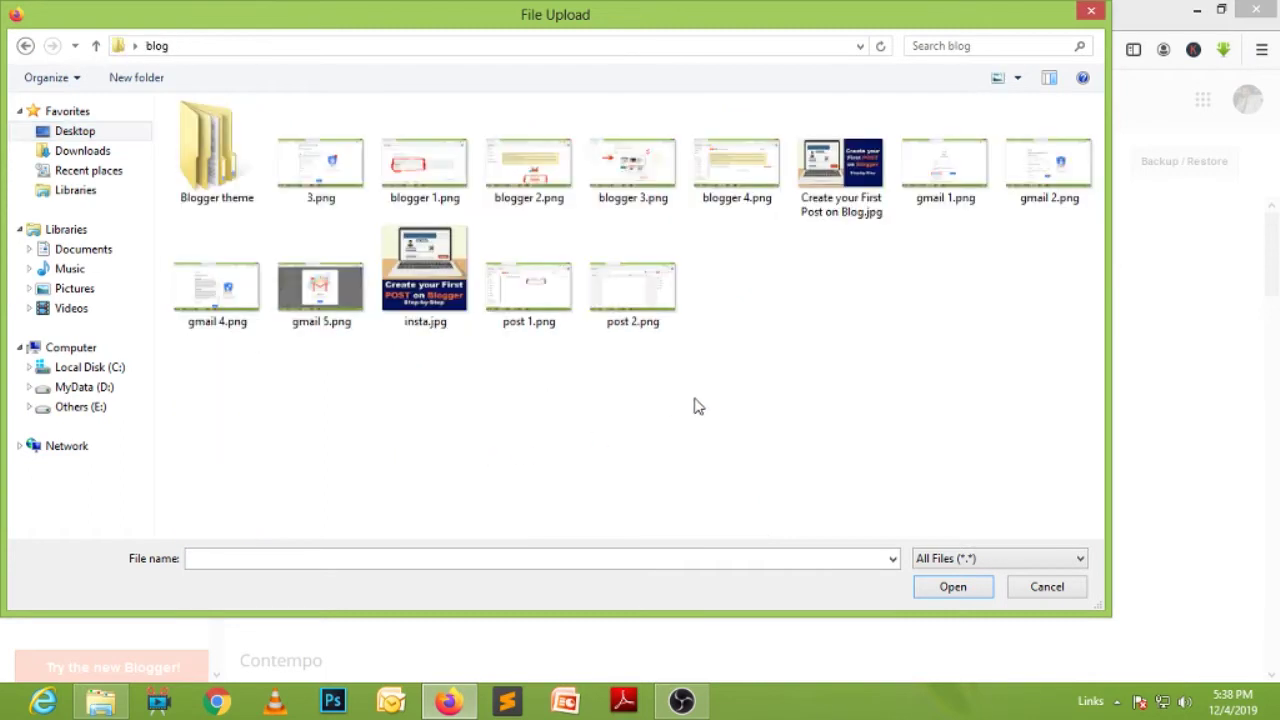
double_click(210, 155)
left_click(243, 158)
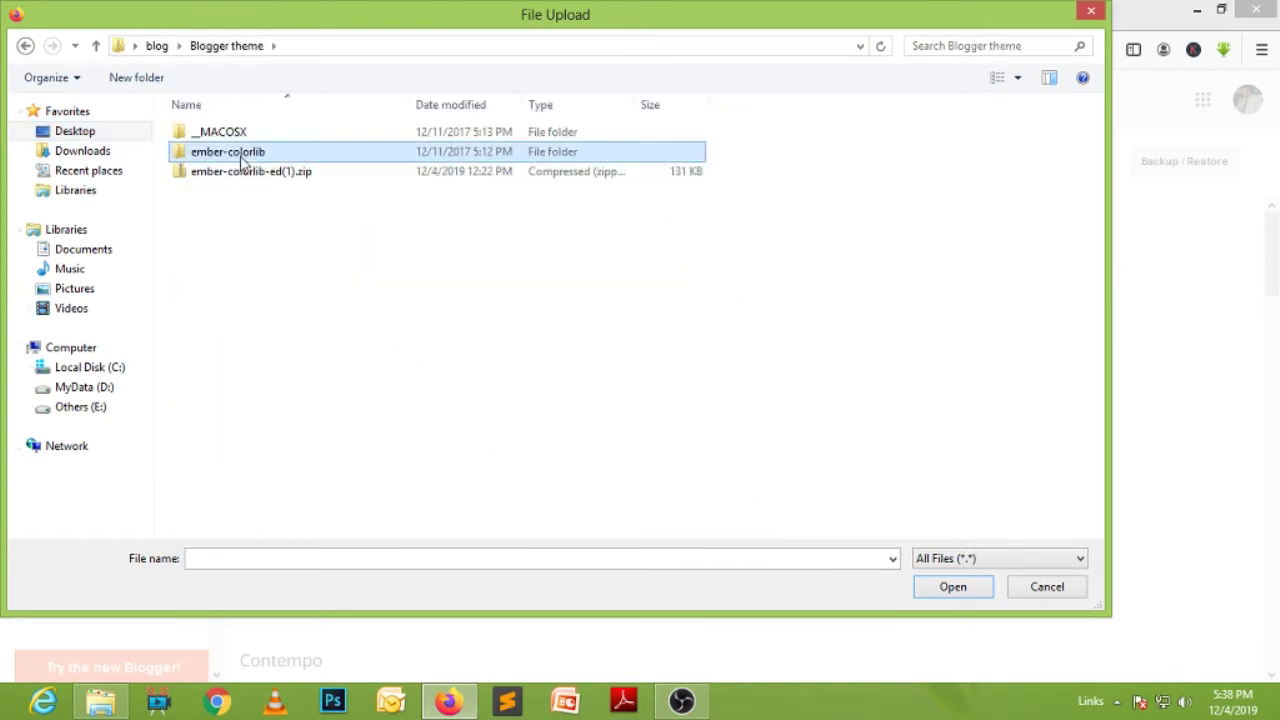
double_click(243, 158)
left_click(295, 134)
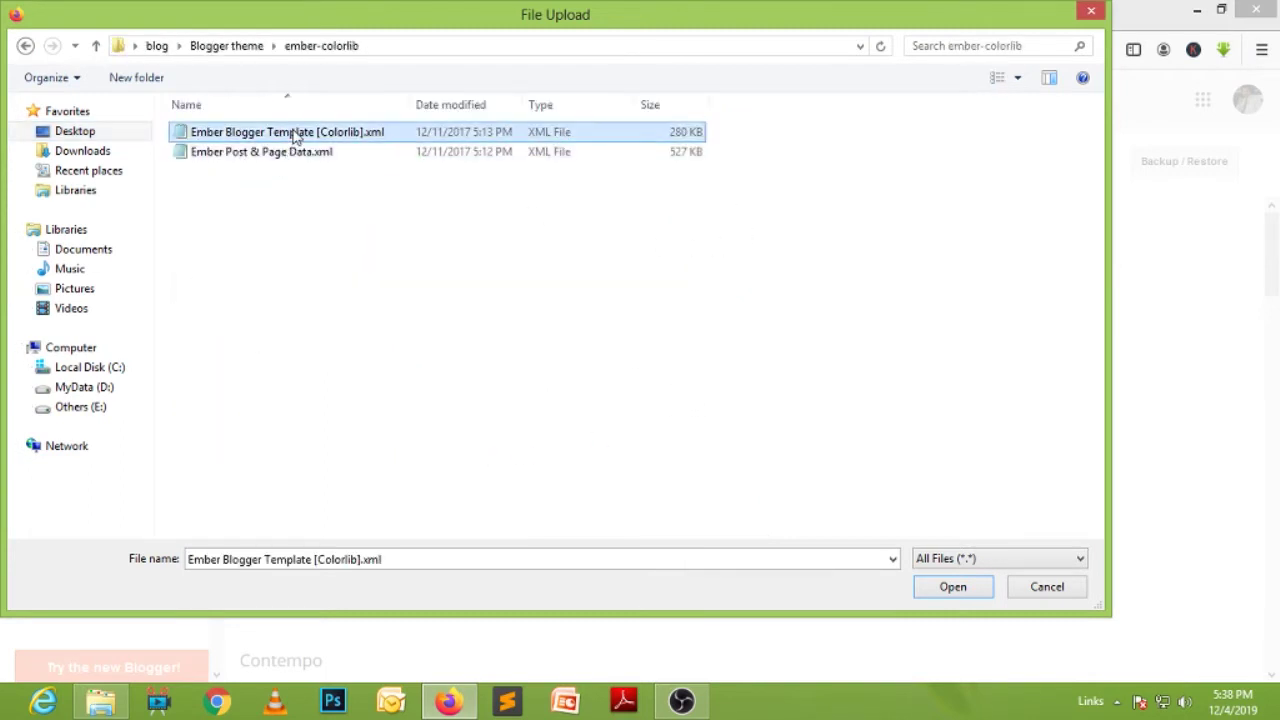
left_click(929, 590)
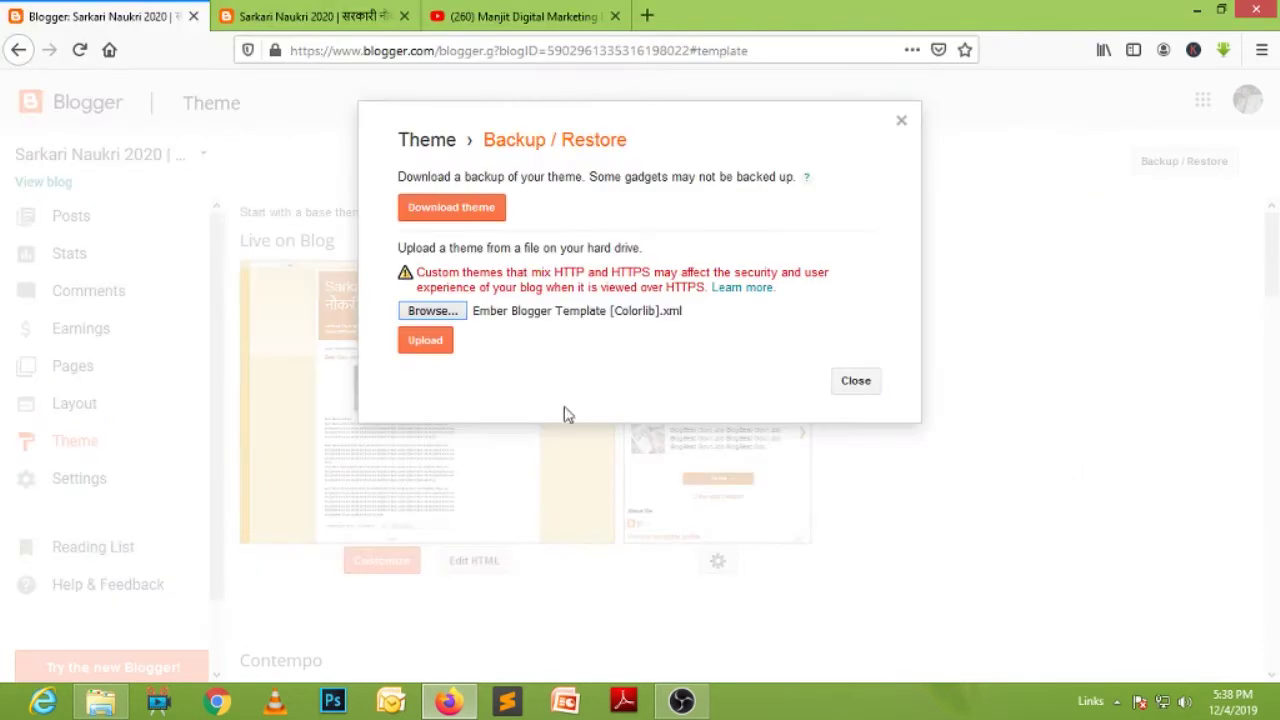
left_click(426, 342)
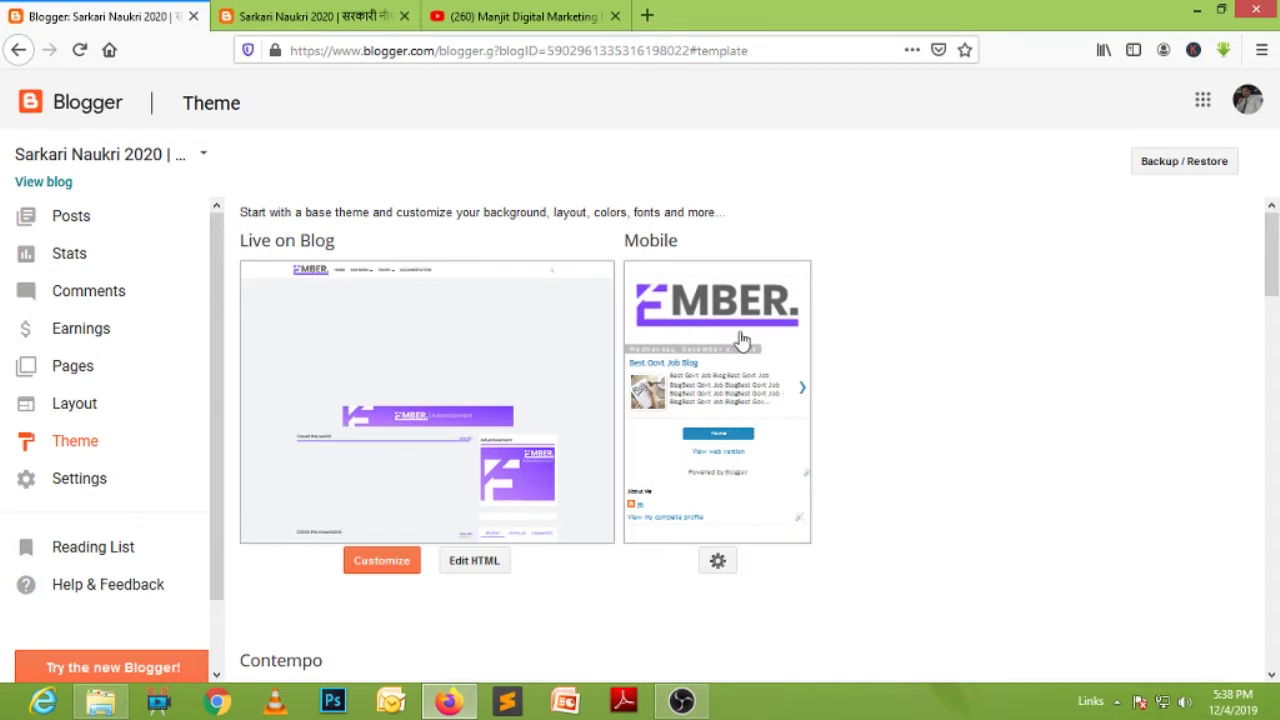
- Look at the mobile theme options and close them without saving
left_click(719, 562)
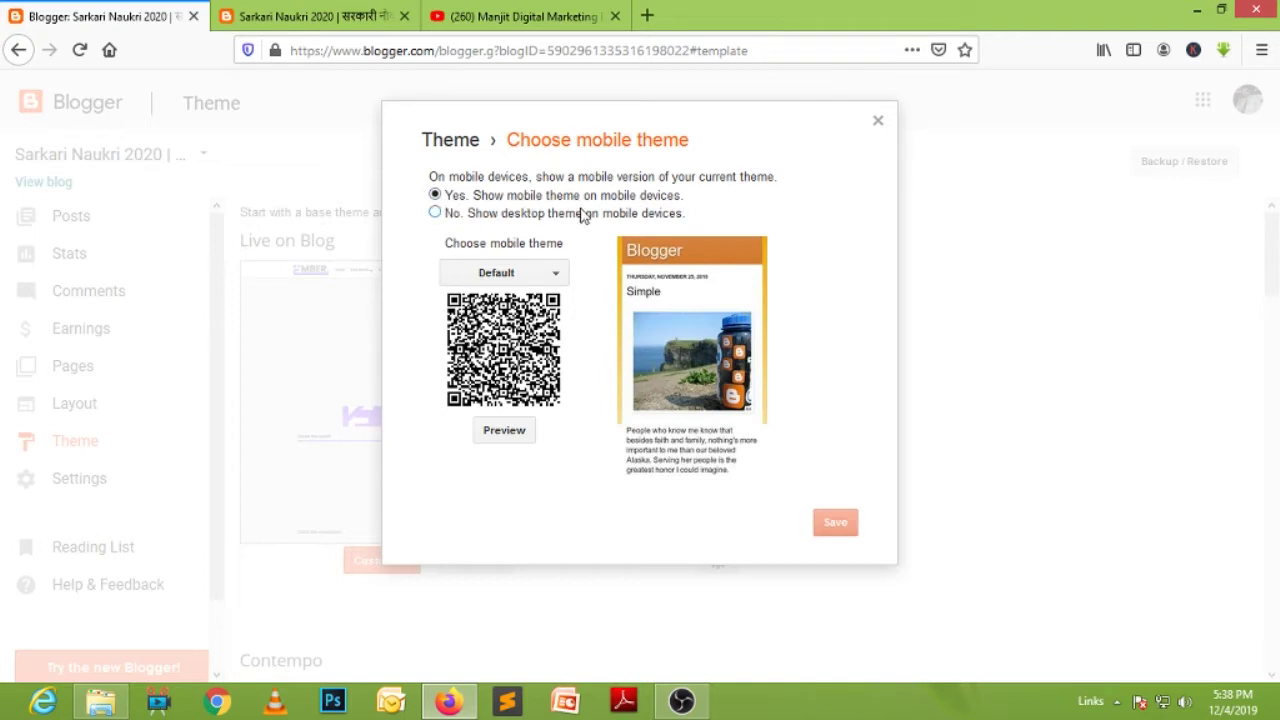
left_click(879, 121)
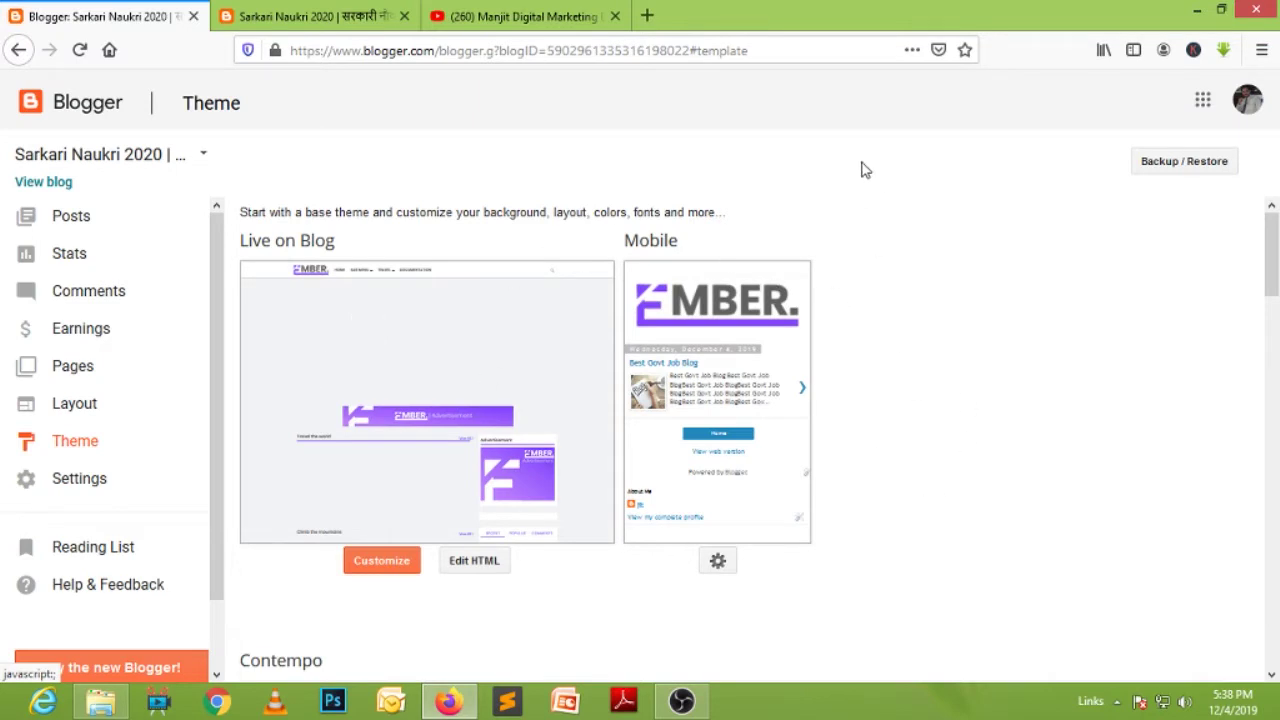
- Reload the live blog and examine the Ember theme's sections, including the post excerpt under Latest News
left_click(312, 16)
left_click(79, 50)
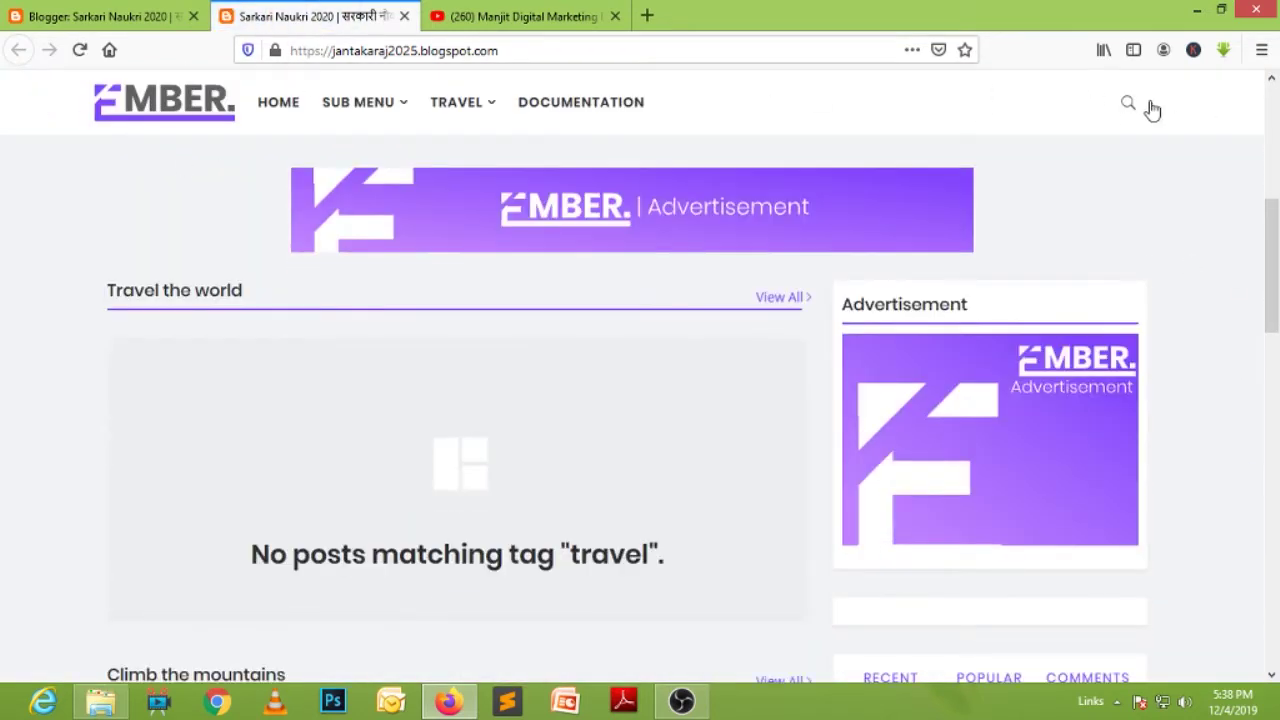
scroll(1230, 380, "down", 3)
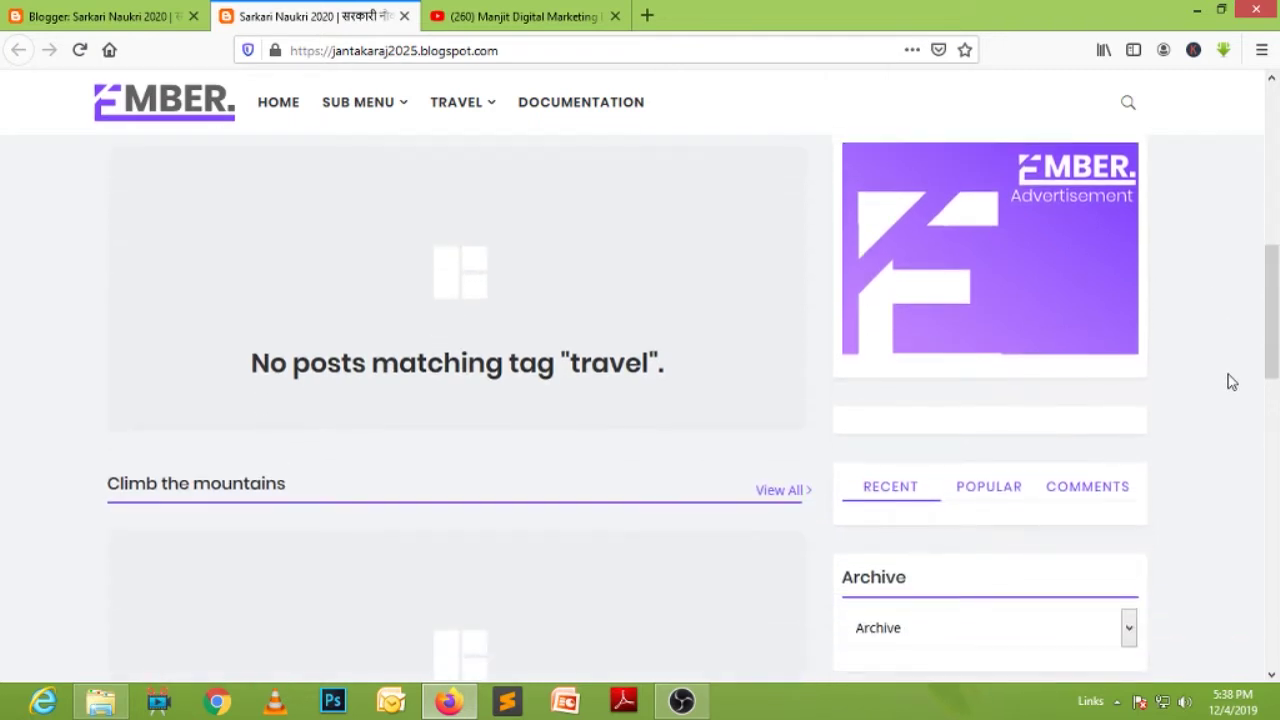
scroll(1233, 378, "down", 12)
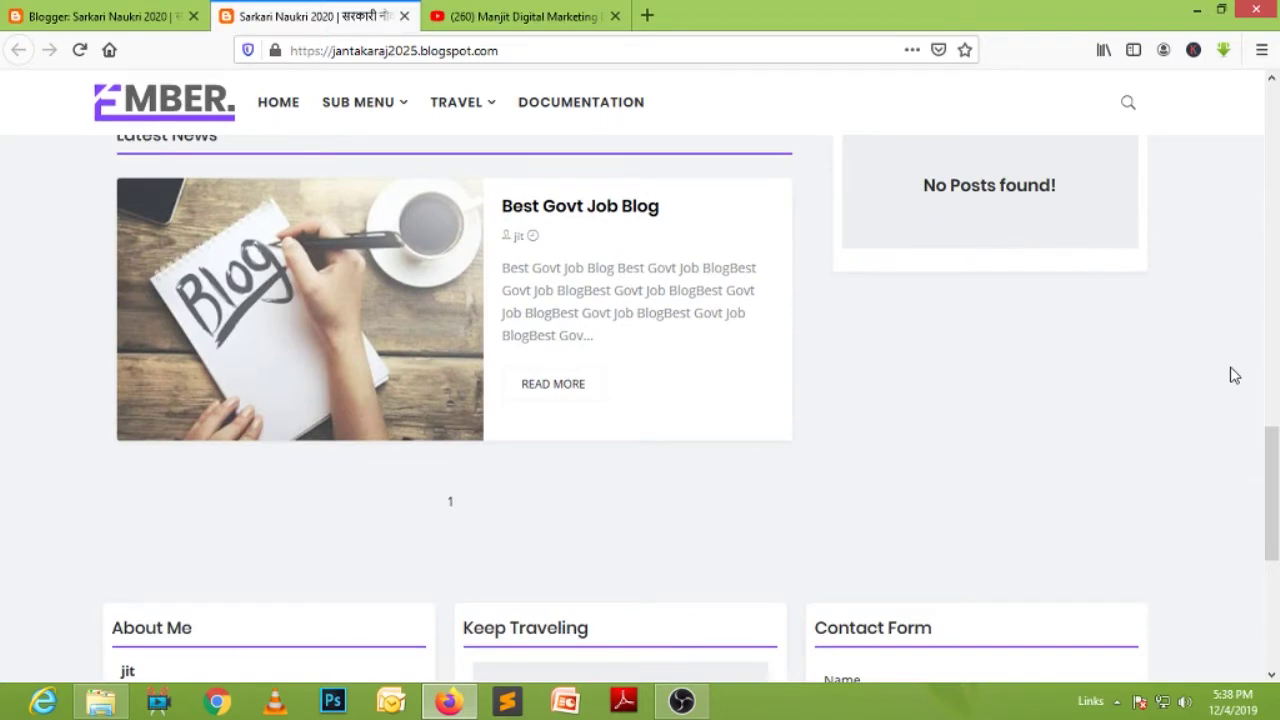
mouse_move(291, 372)
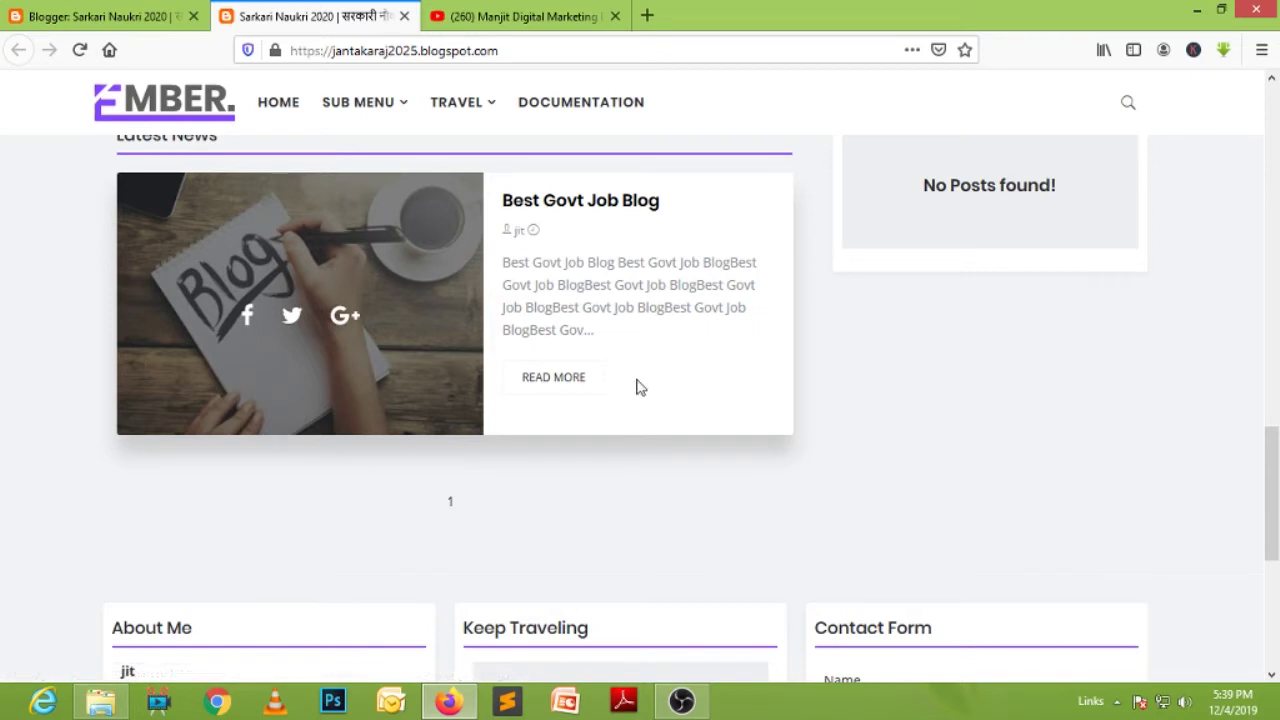
left_click_drag(504, 262, 592, 325)
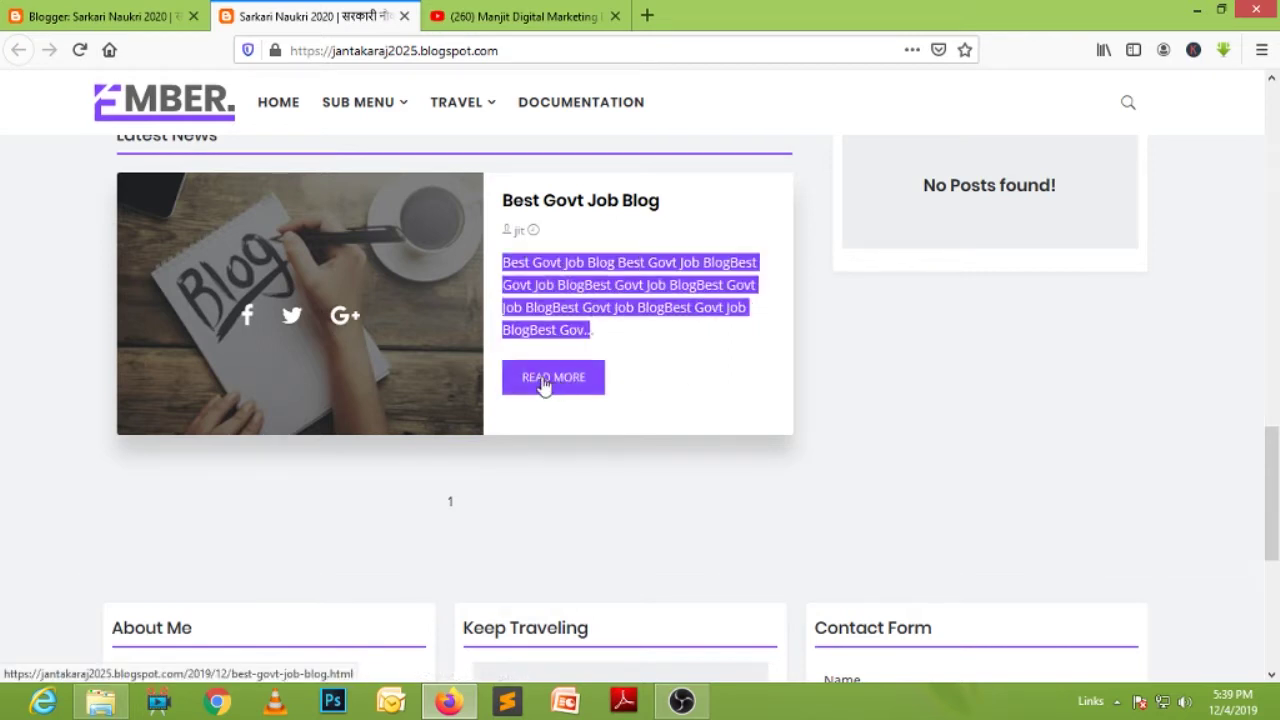
scroll(1260, 580, "up", 10)
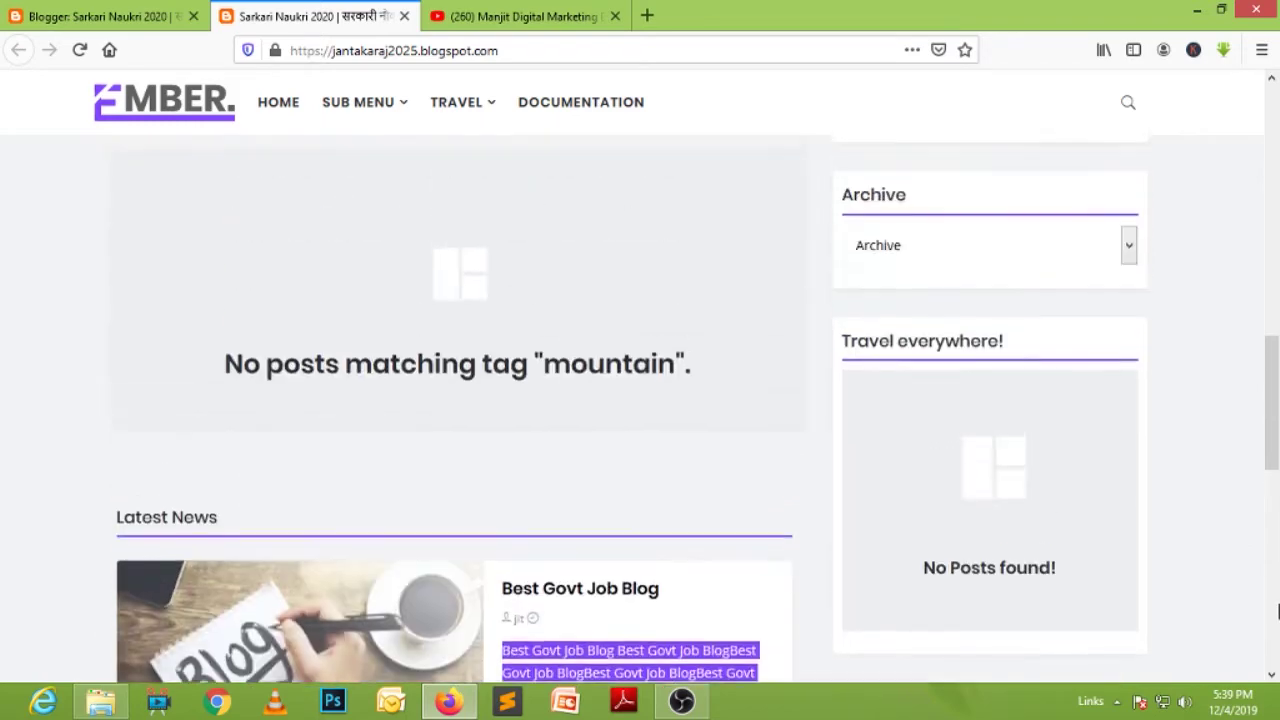
- Examine the Ember theme's sections on the live blog, from the advertisement banner and Latest News post to the footer widgets and contact form
scroll(1260, 600, "up", 2)
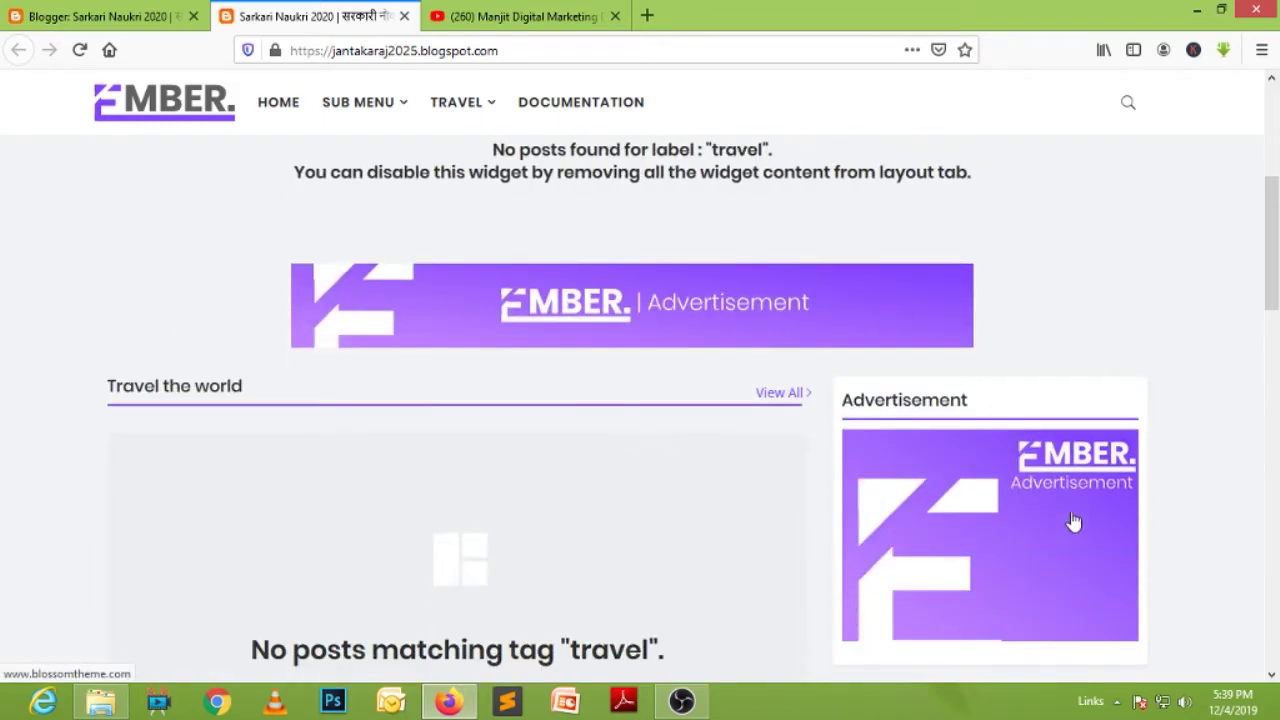
scroll(526, 434, "down", 13)
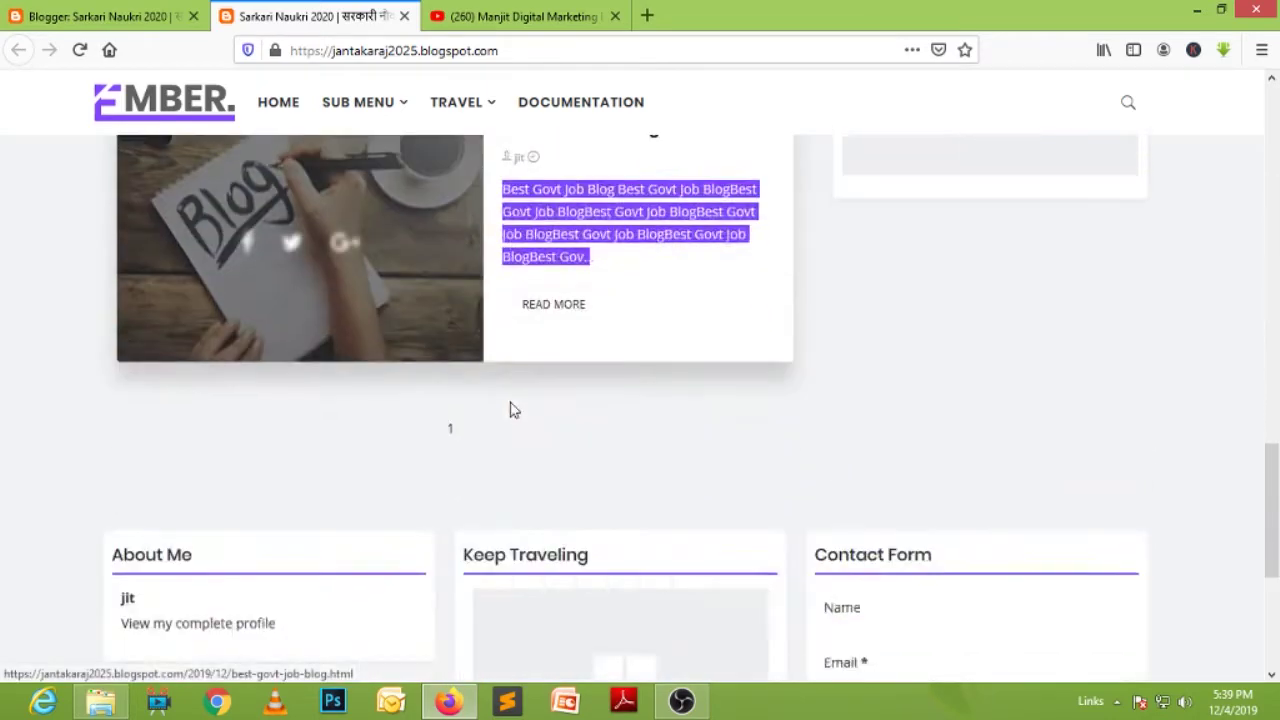
scroll(510, 412, "up", 8)
scroll(440, 365, "down", 5)
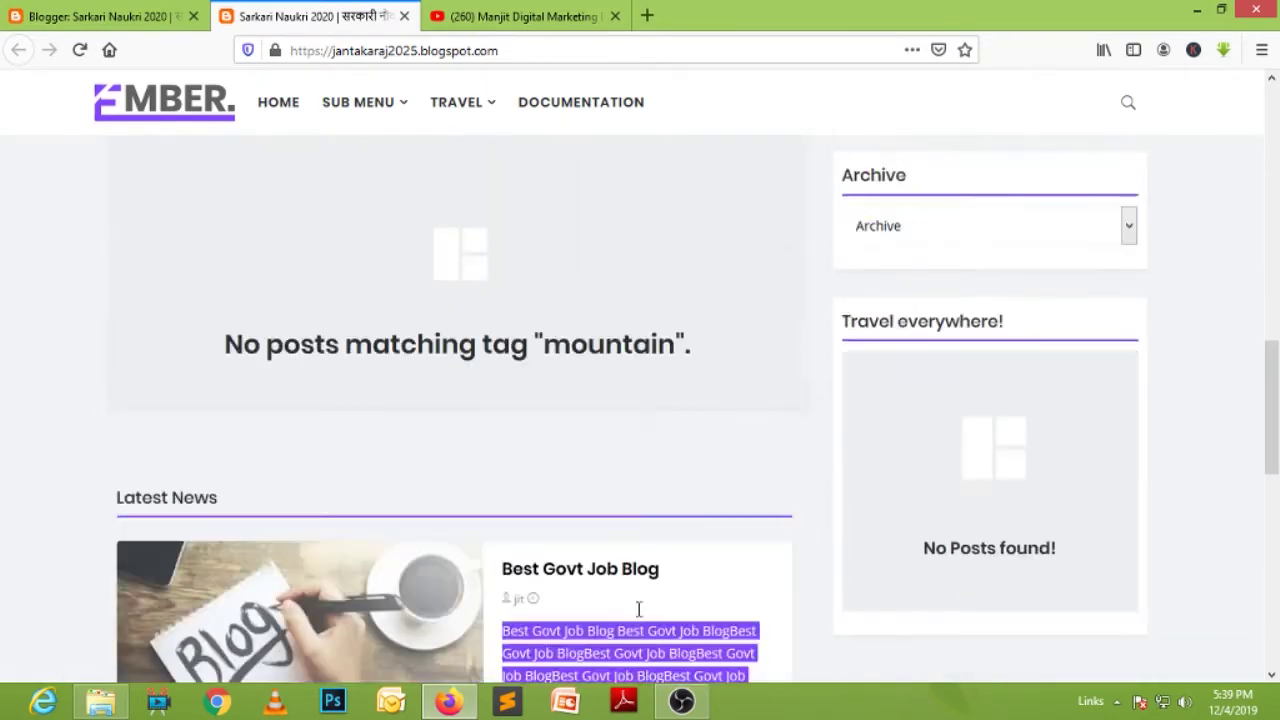
left_click(957, 503)
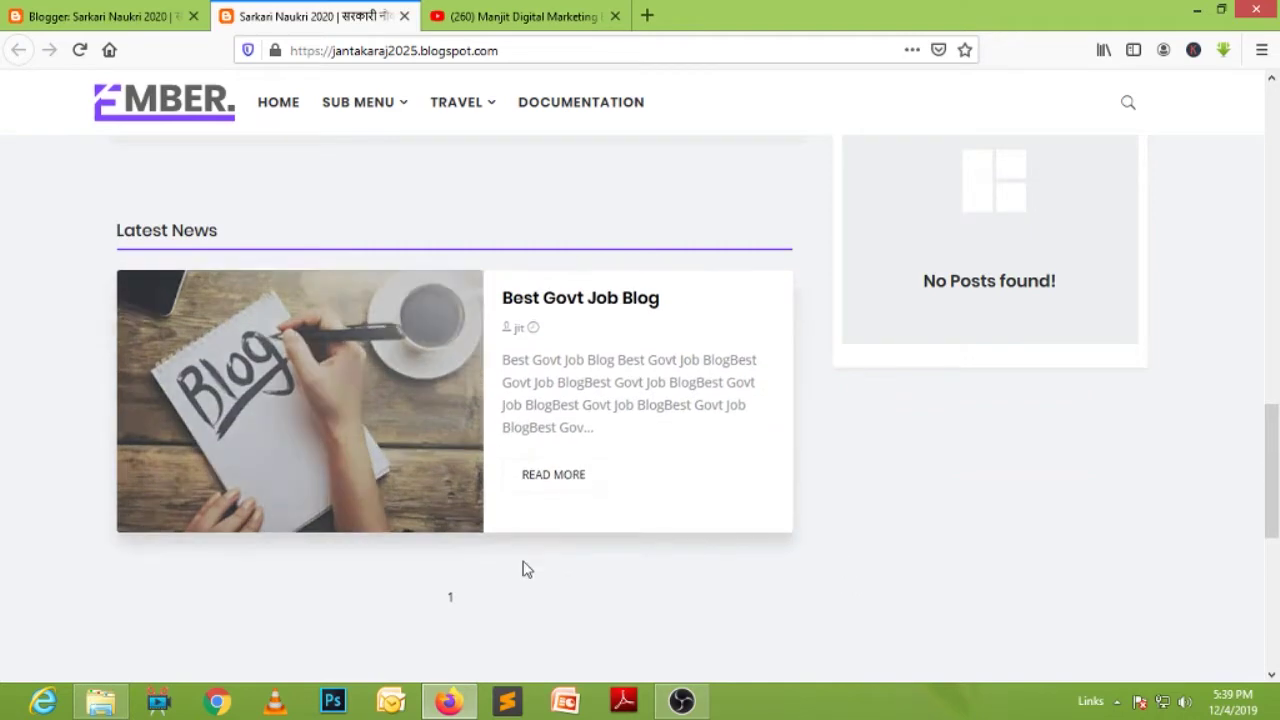
scroll(136, 421, "down", 3)
scroll(1068, 482, "down", 3)
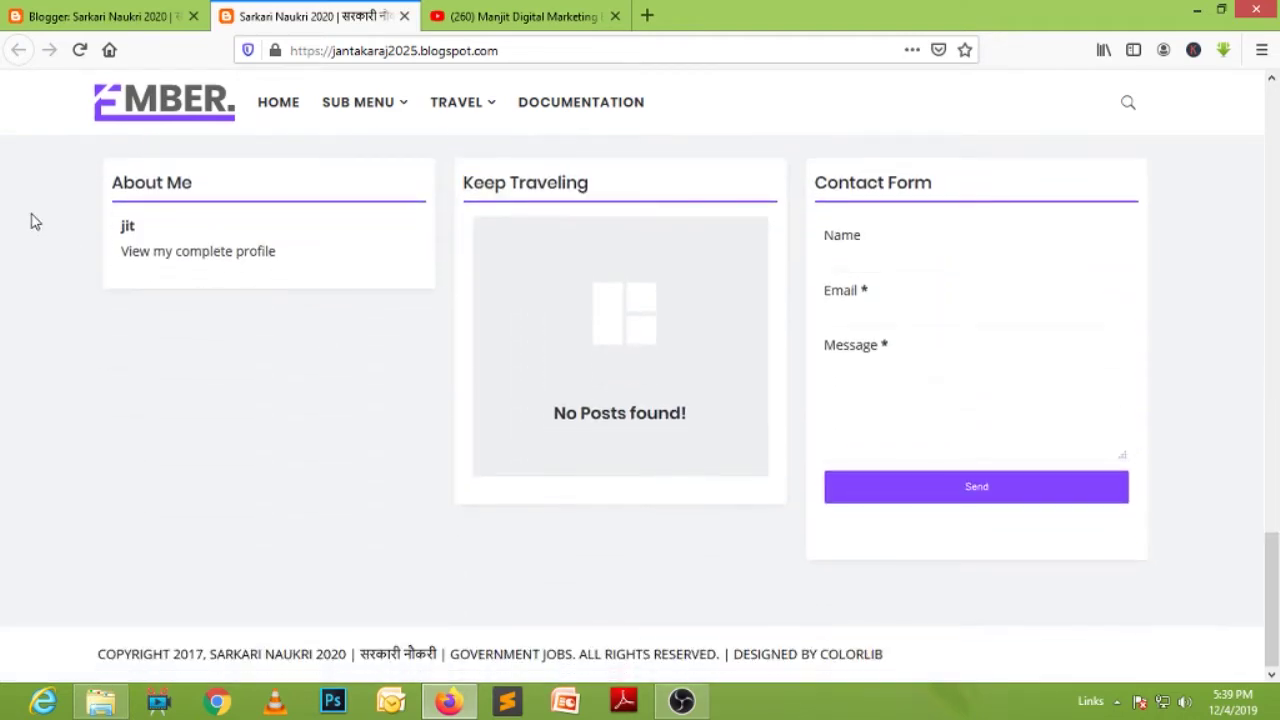
scroll(1100, 500, "up", 15)
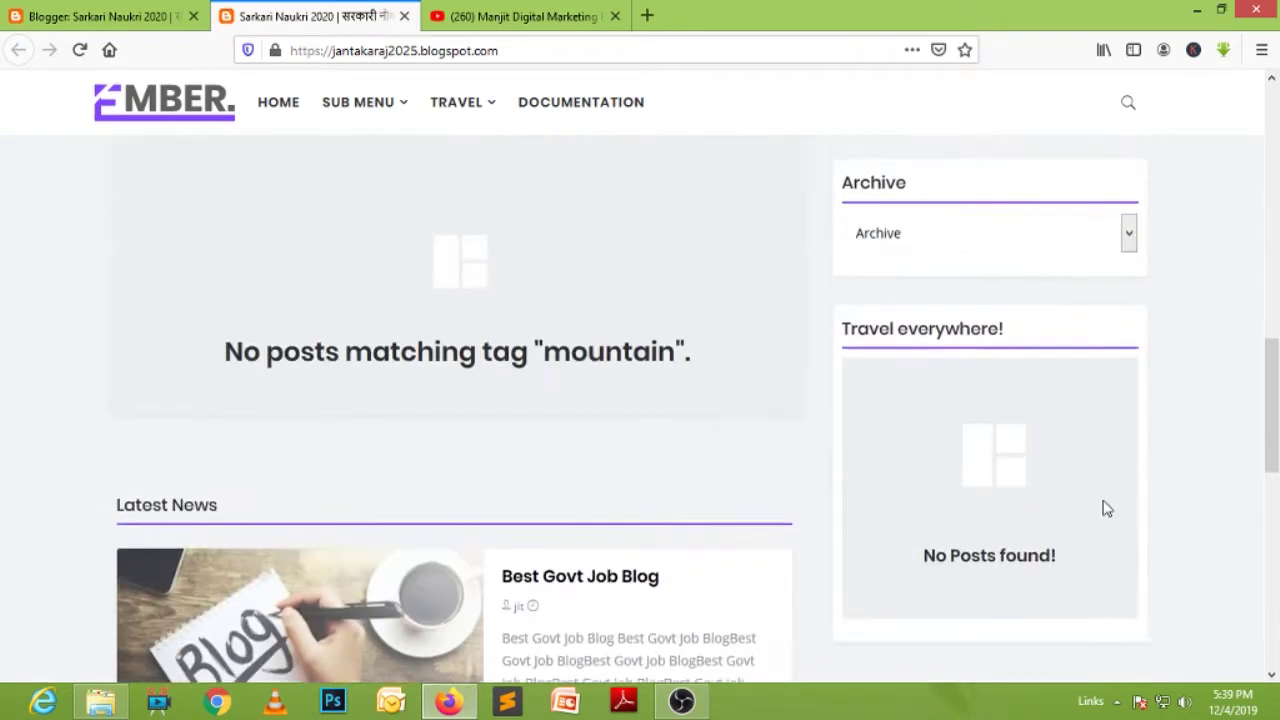
- Open the blog's Layout page in the Blogger dashboard and compare its gadgets with the header of the live blog
left_click(106, 17)
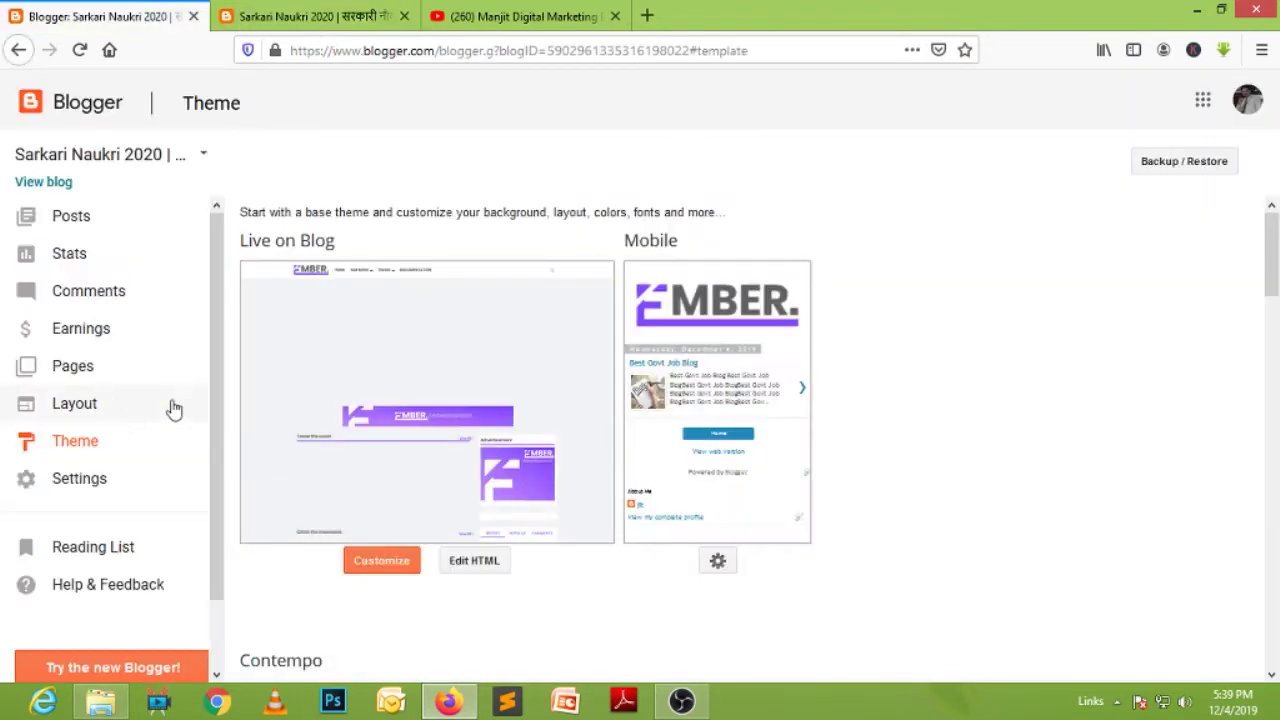
left_click(75, 410)
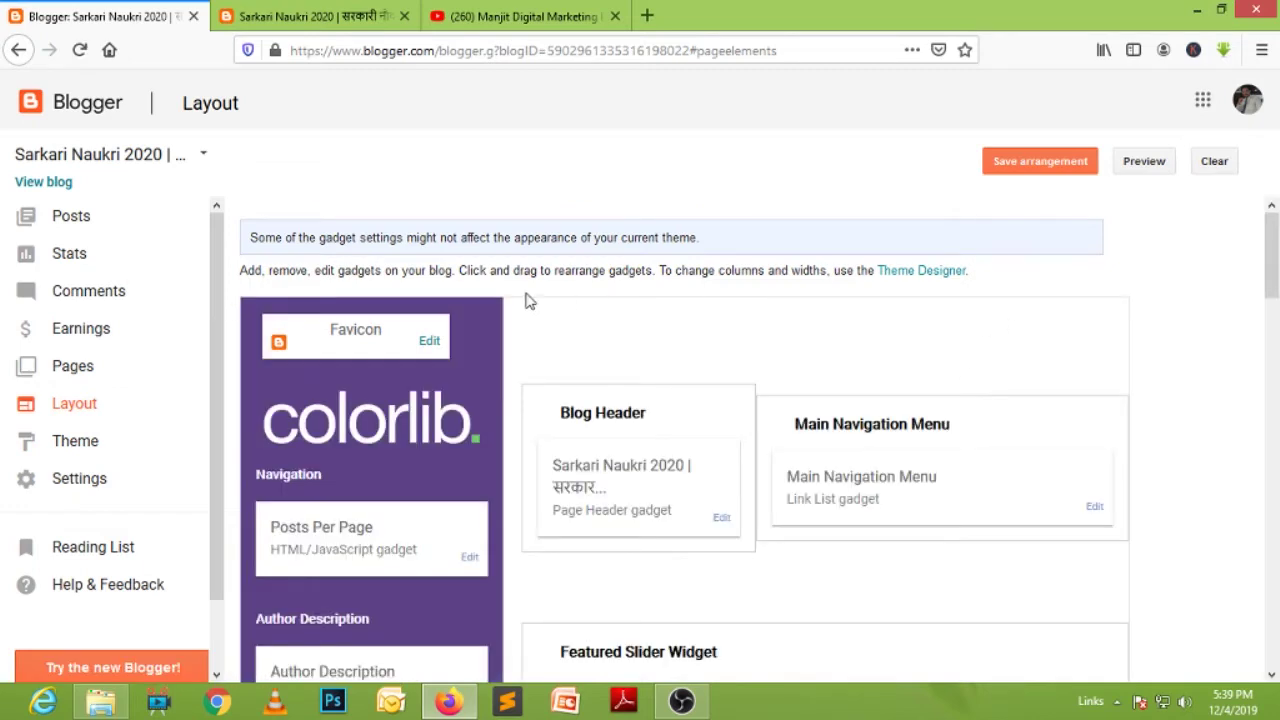
scroll(1173, 474, "down", 3)
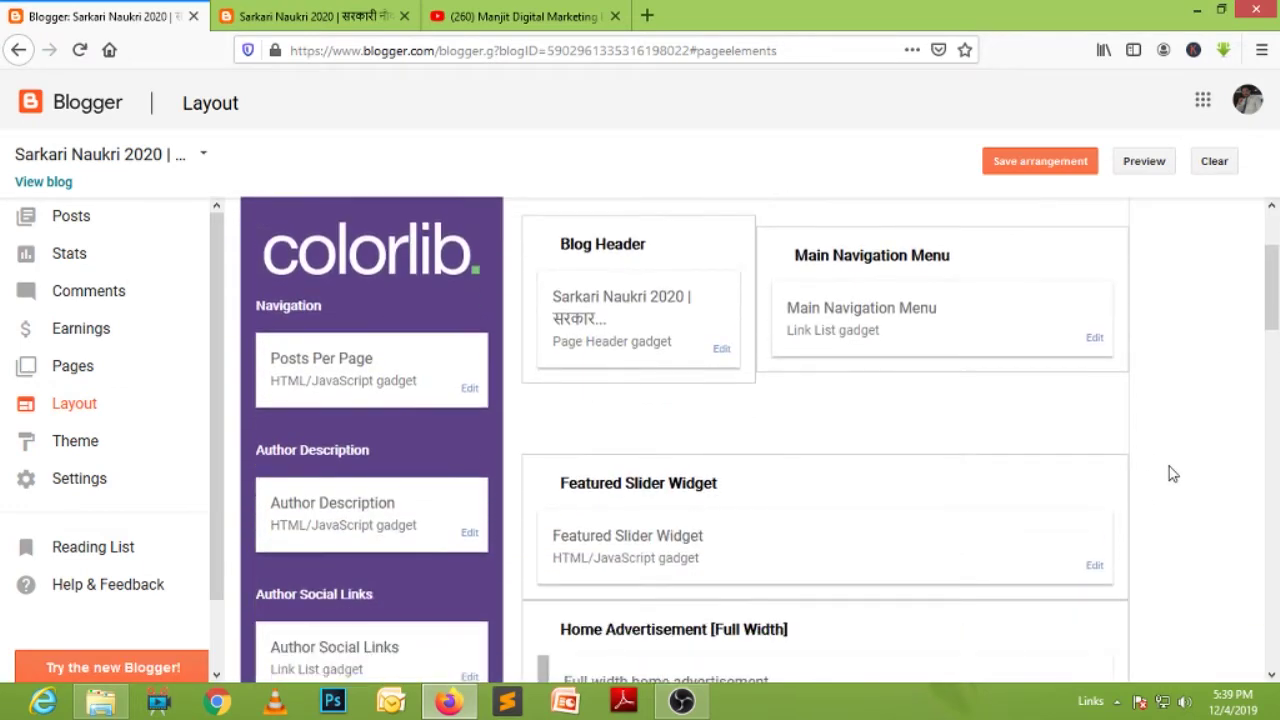
scroll(1173, 474, "up", 2)
left_click(356, 22)
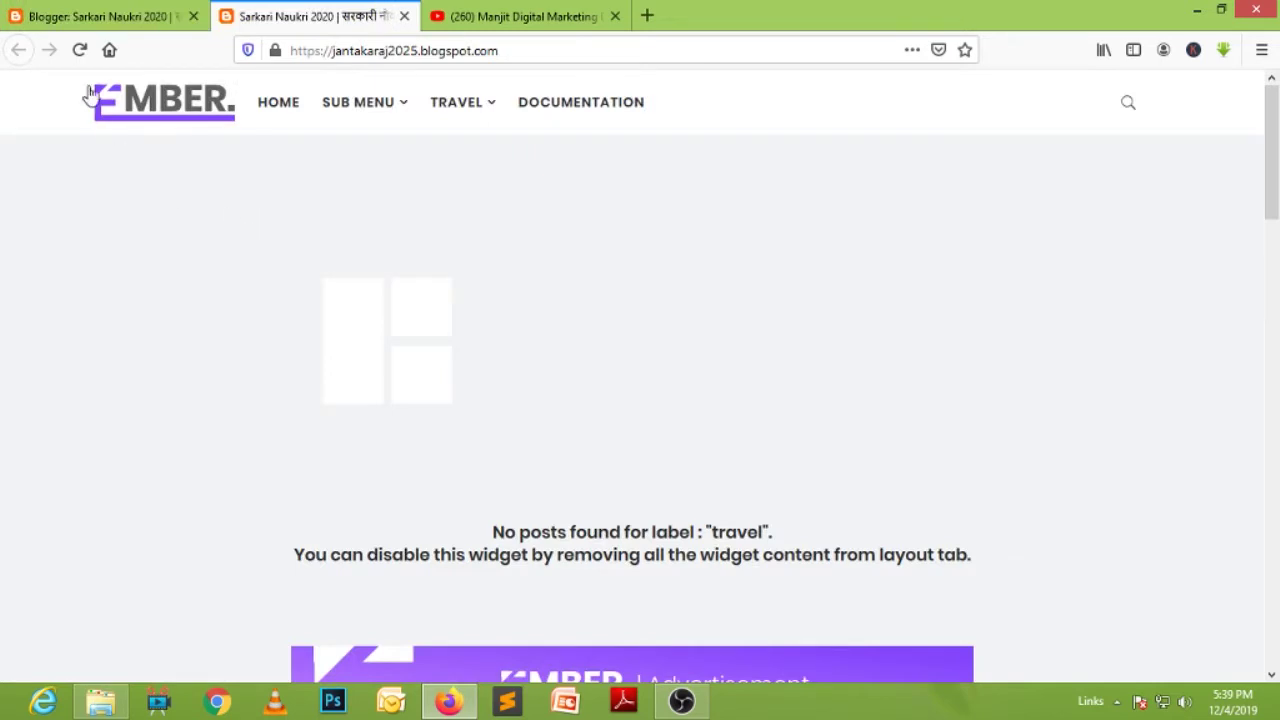
left_click(130, 18)
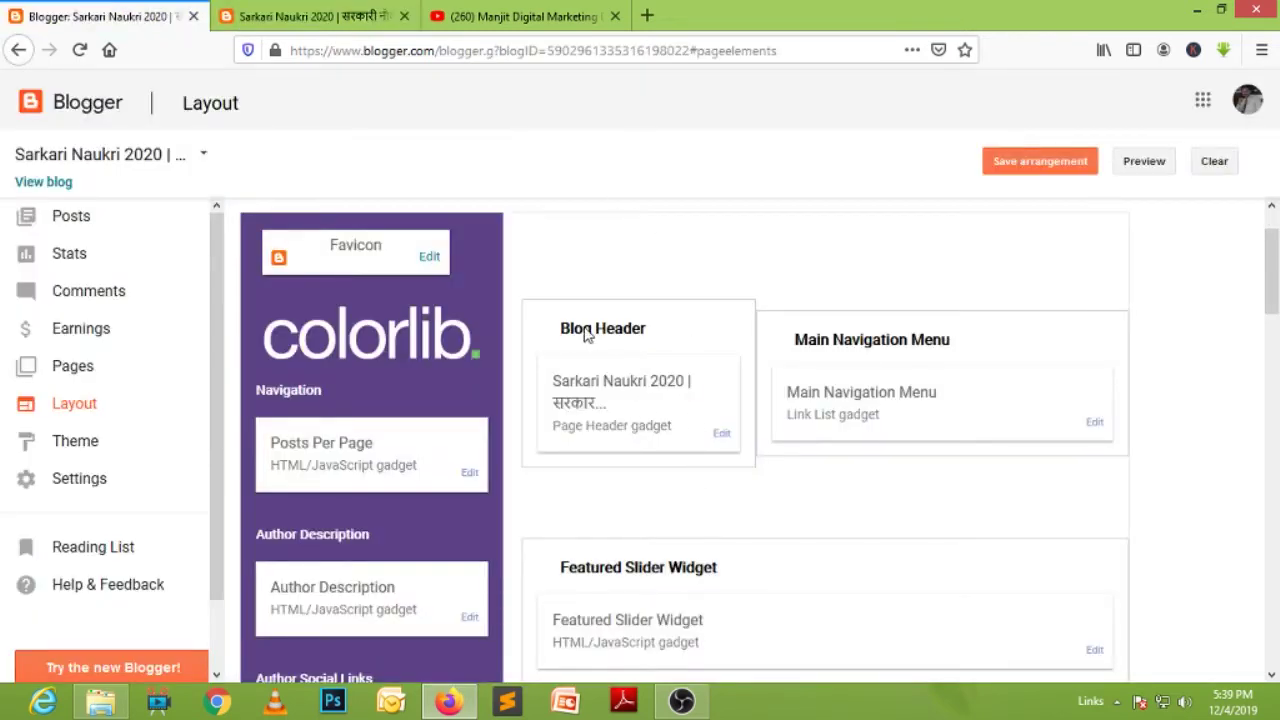
- Replace the Blog Header gadget's Ember logo with Janta ka Raj.jpg from the Desktop's 251017 folder and save the gadget
left_click(723, 437)
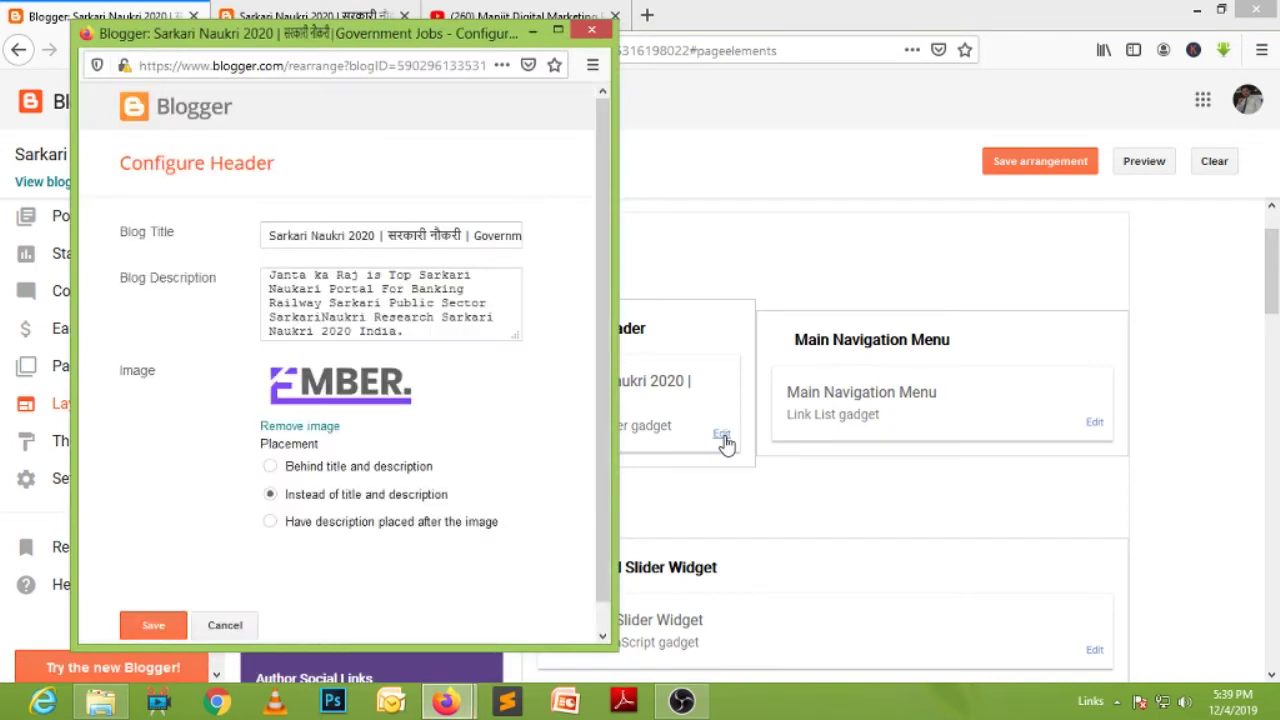
left_click(322, 427)
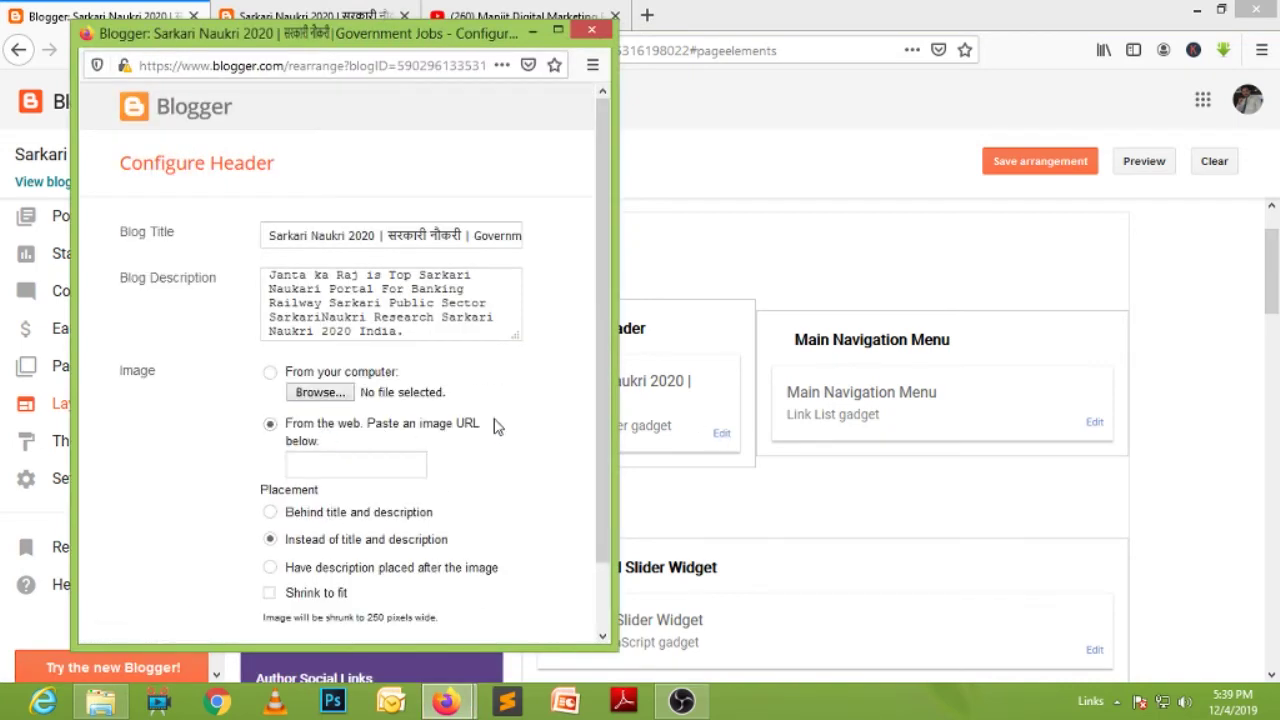
left_click(316, 392)
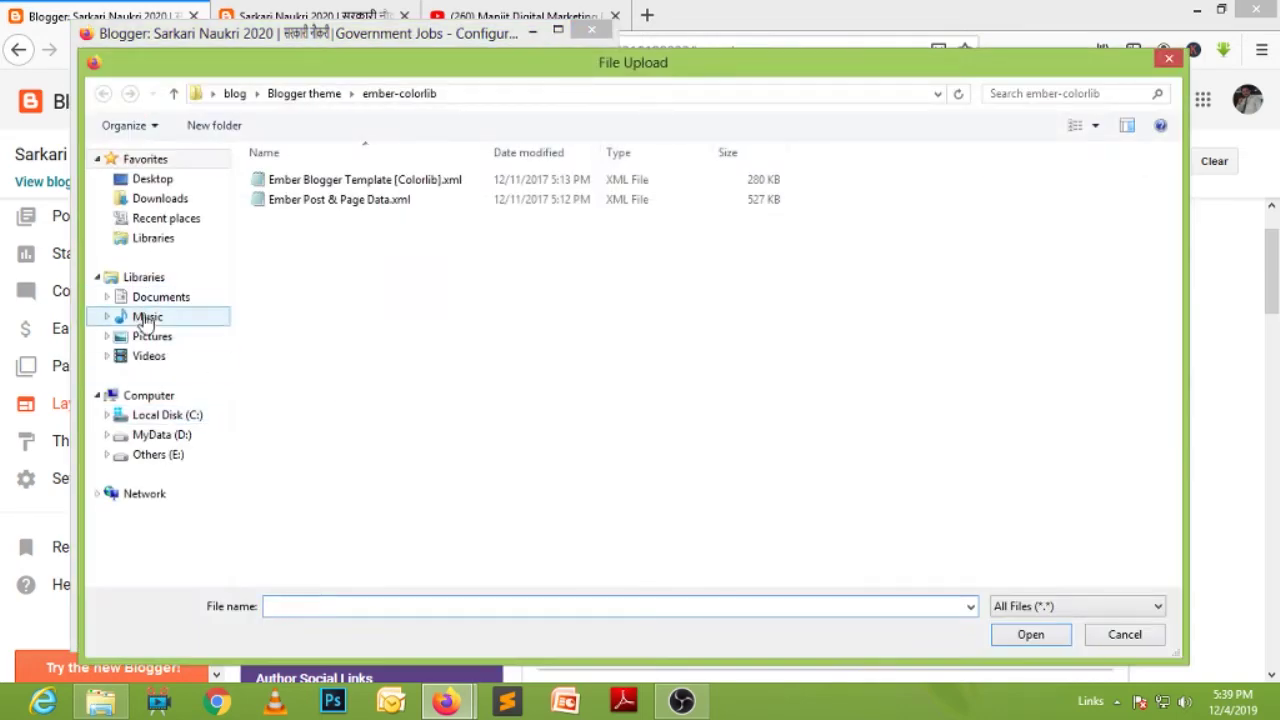
left_click(155, 183)
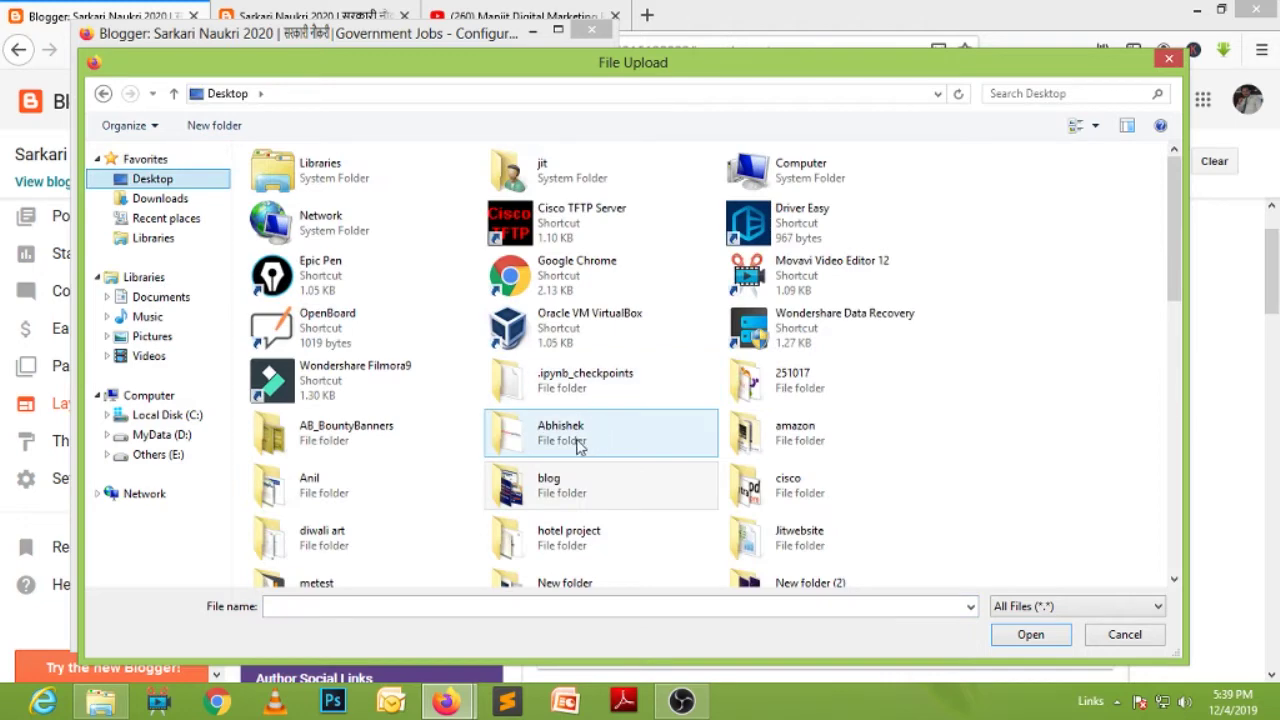
double_click(808, 390)
left_click(820, 368)
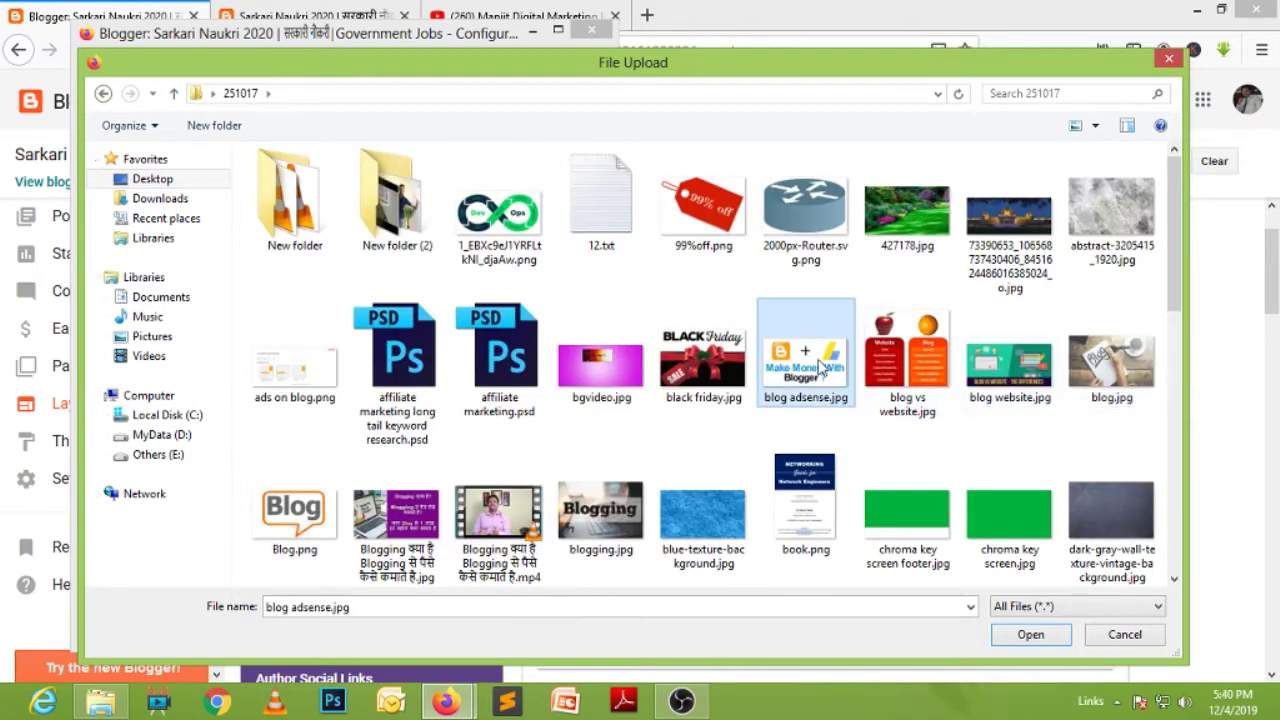
key("j")
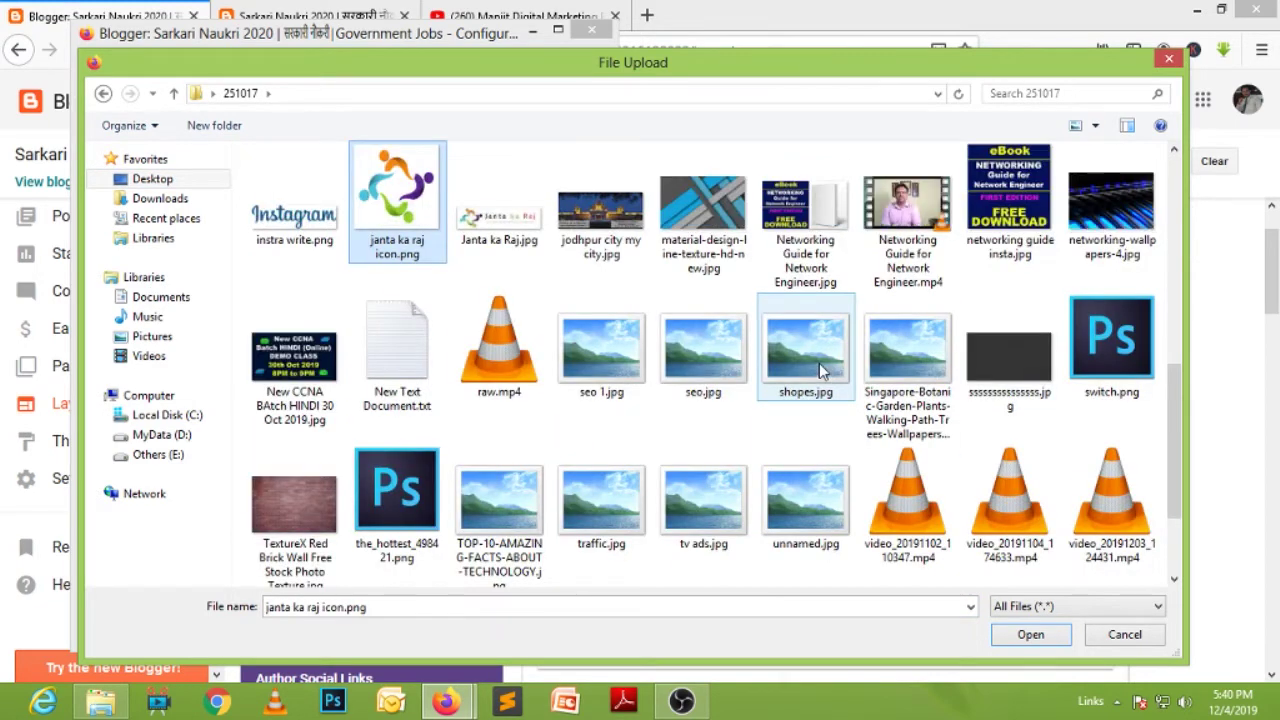
key("j")
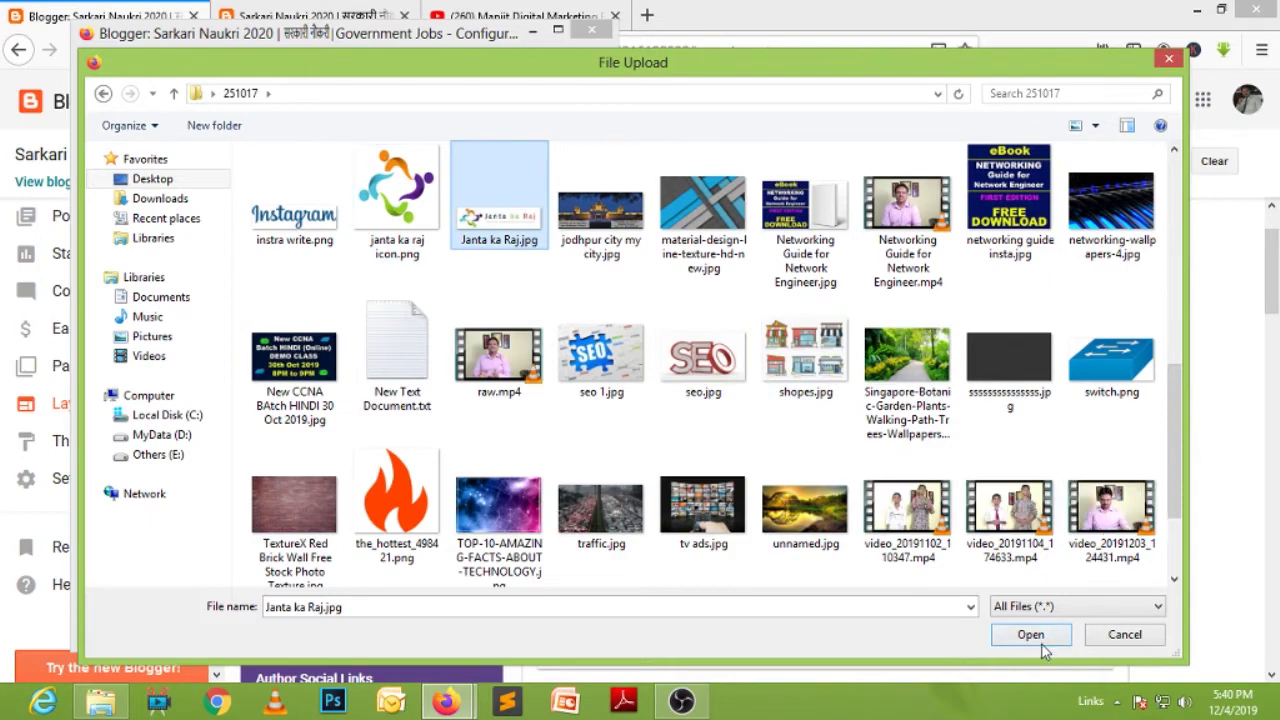
left_click(1042, 640)
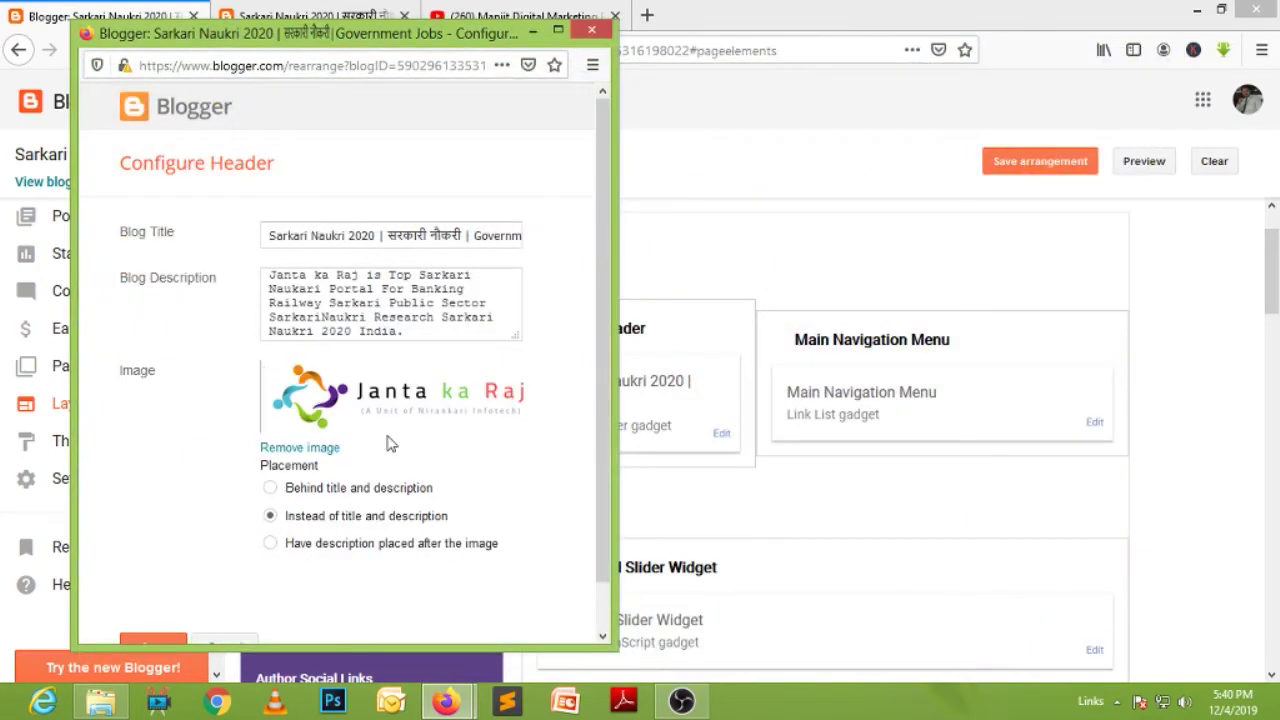
scroll(494, 486, "down", 1)
left_click(148, 600)
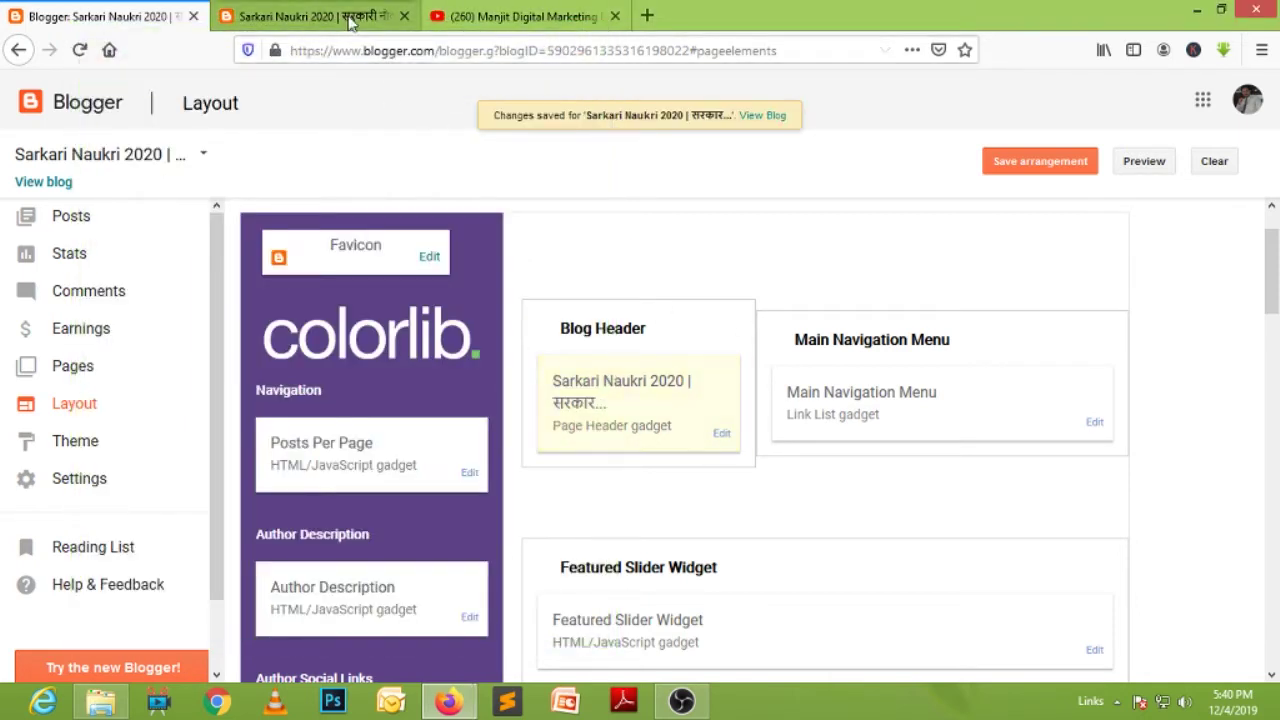
- Reload the live blog and check the header logo and the navigation menu items beside it
left_click(310, 16)
left_click(79, 50)
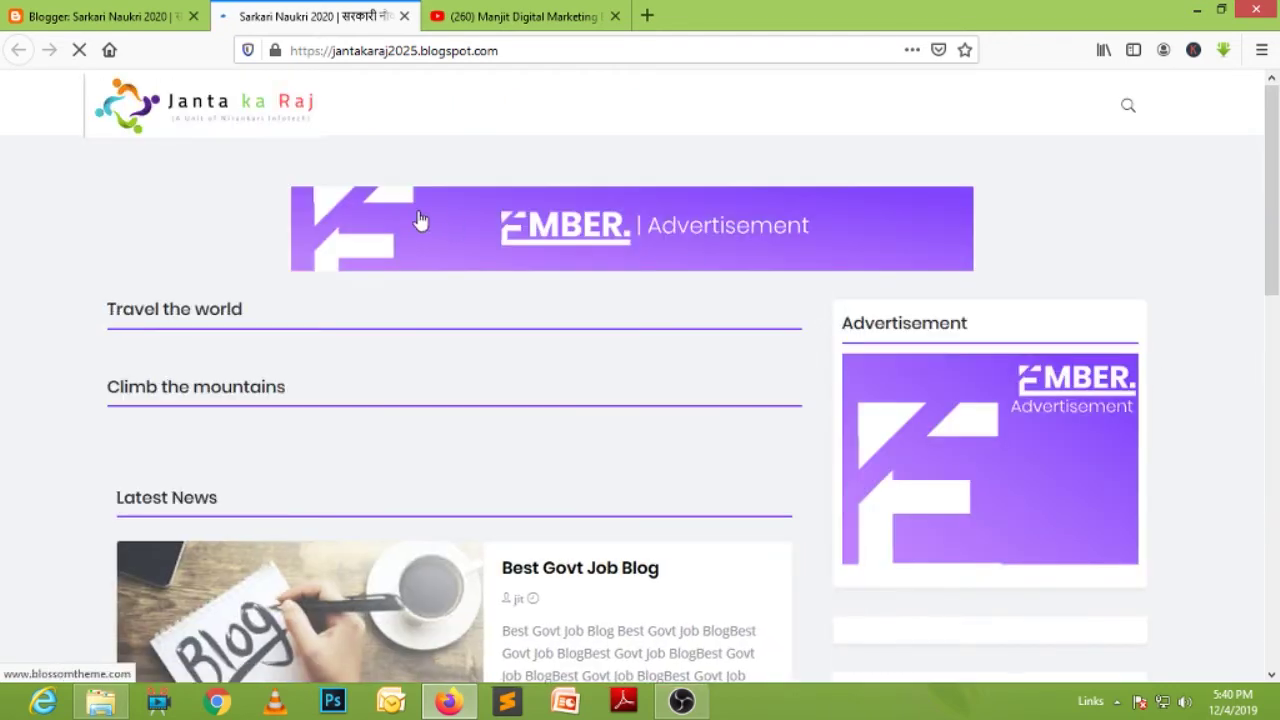
left_click(166, 122)
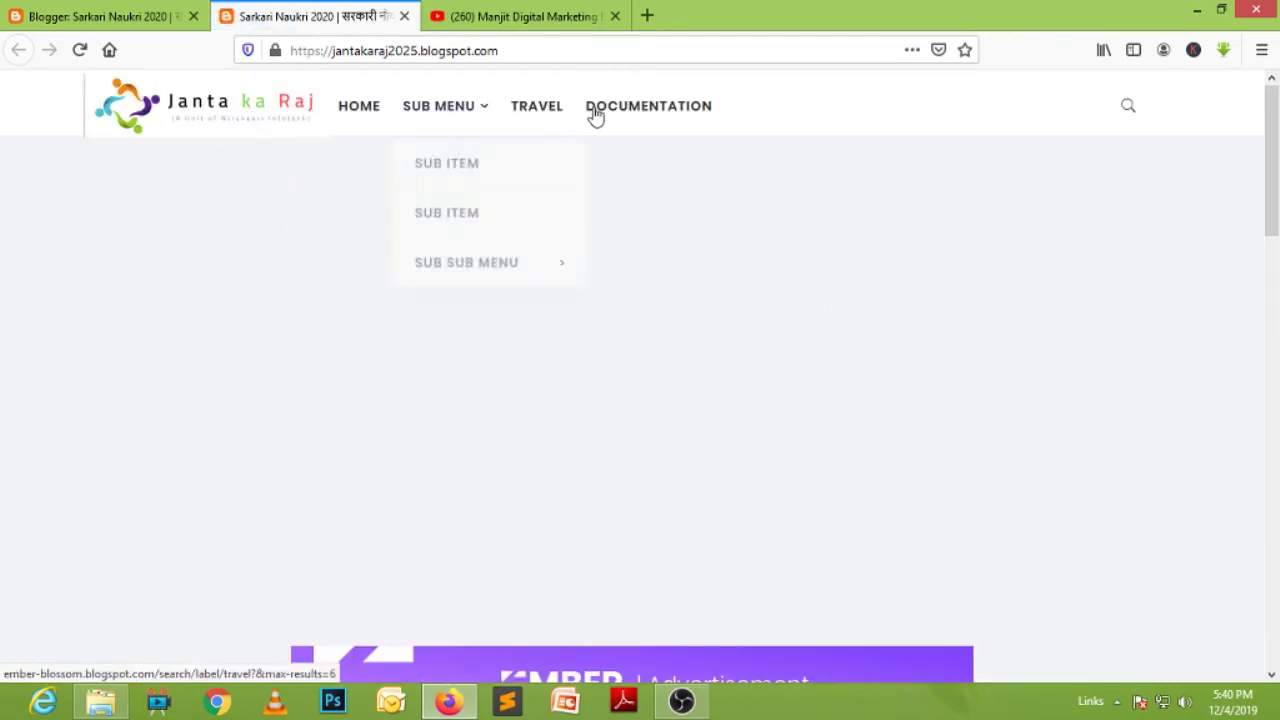
scroll(884, 315, "down", 3)
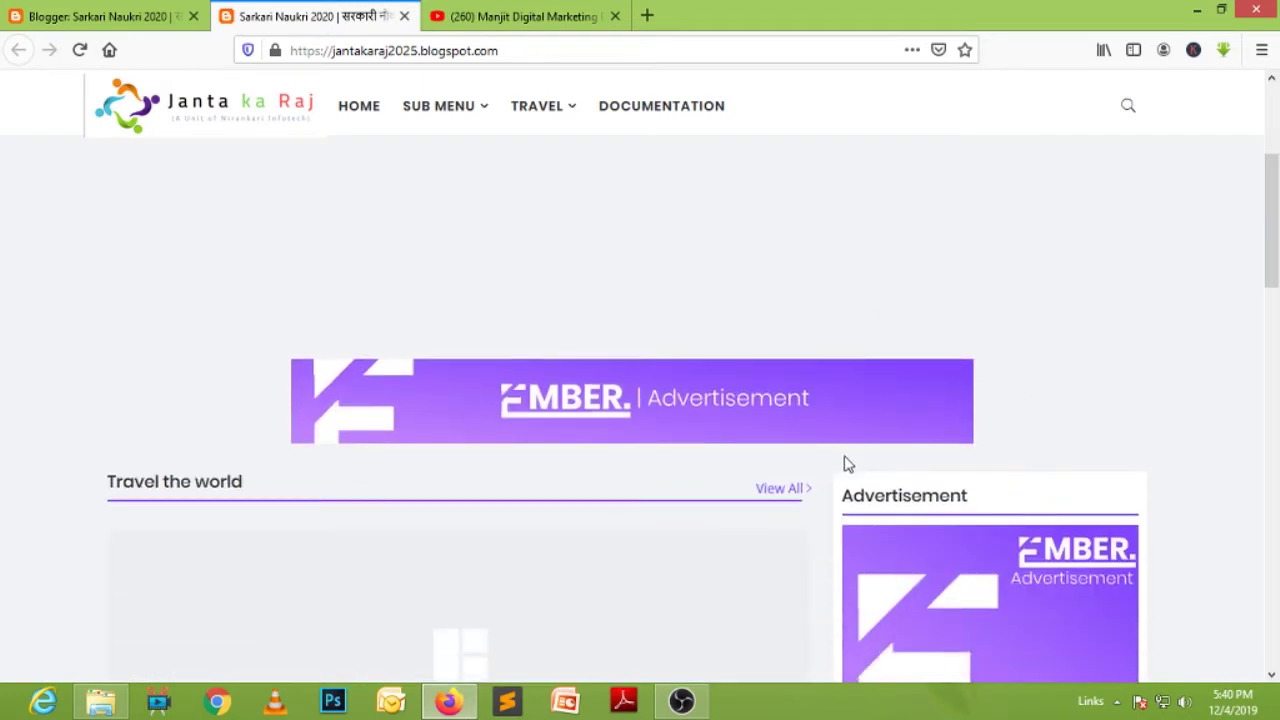
scroll(898, 555, "up", 3)
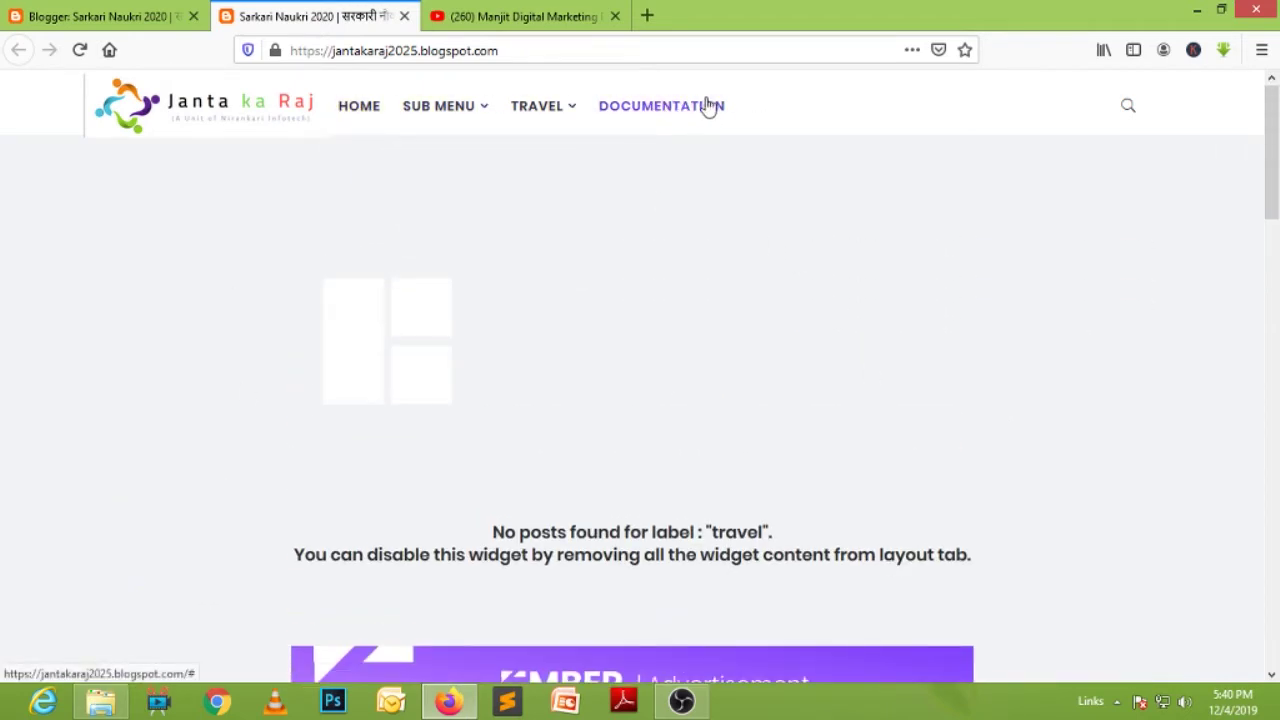
- Delete all links from the Main Navigation Menu gadget in the blog's Layout, including Sub Menu, travel and Documentation, and save it
left_click(124, 20)
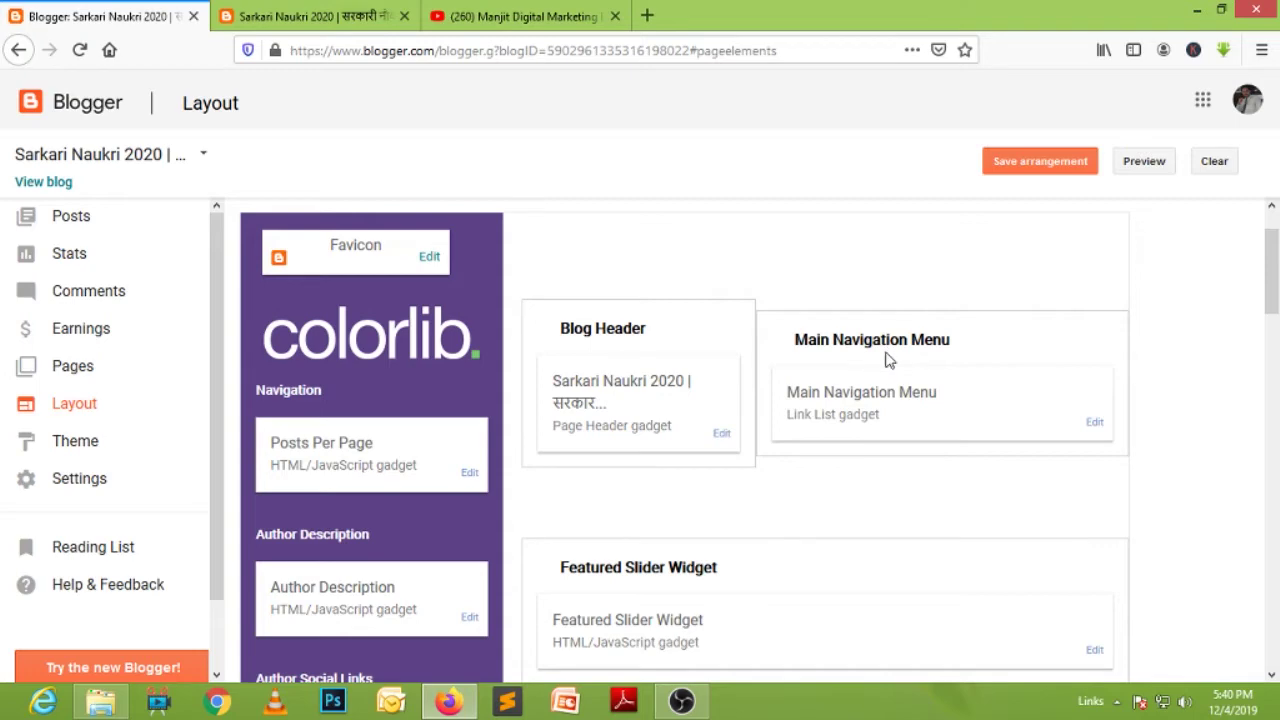
left_click(1097, 427)
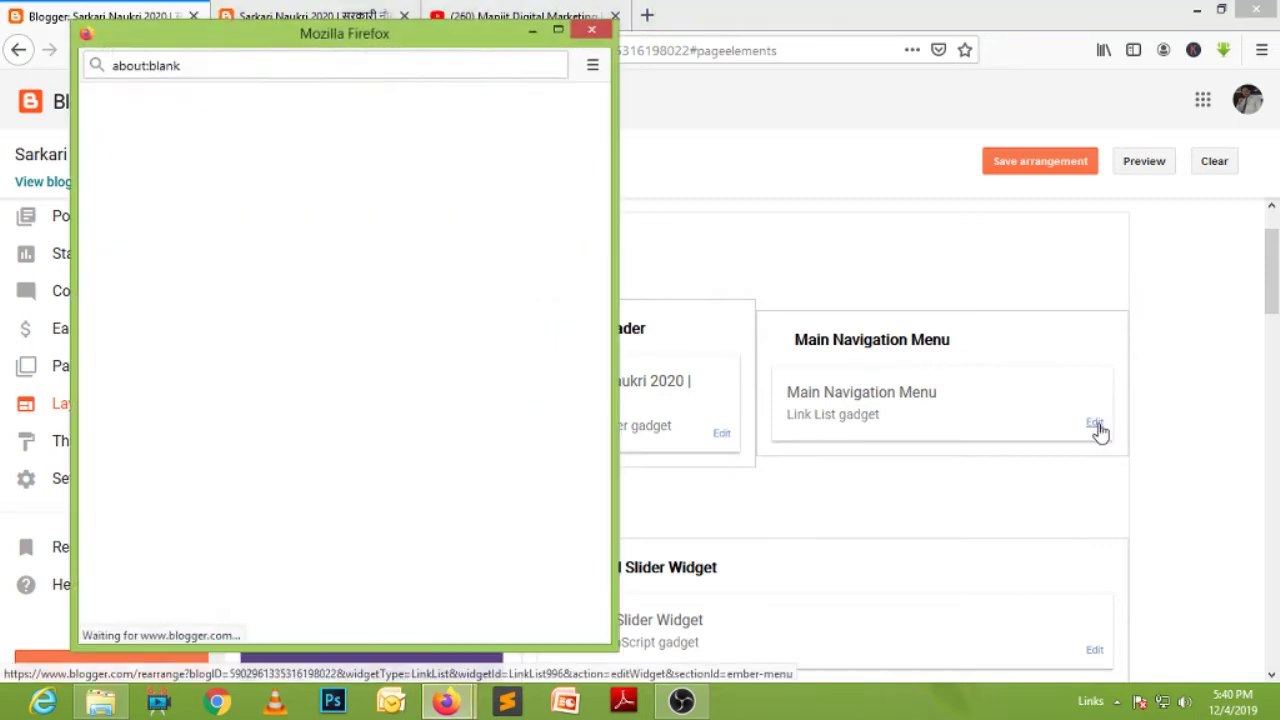
scroll(198, 315, "down", 2)
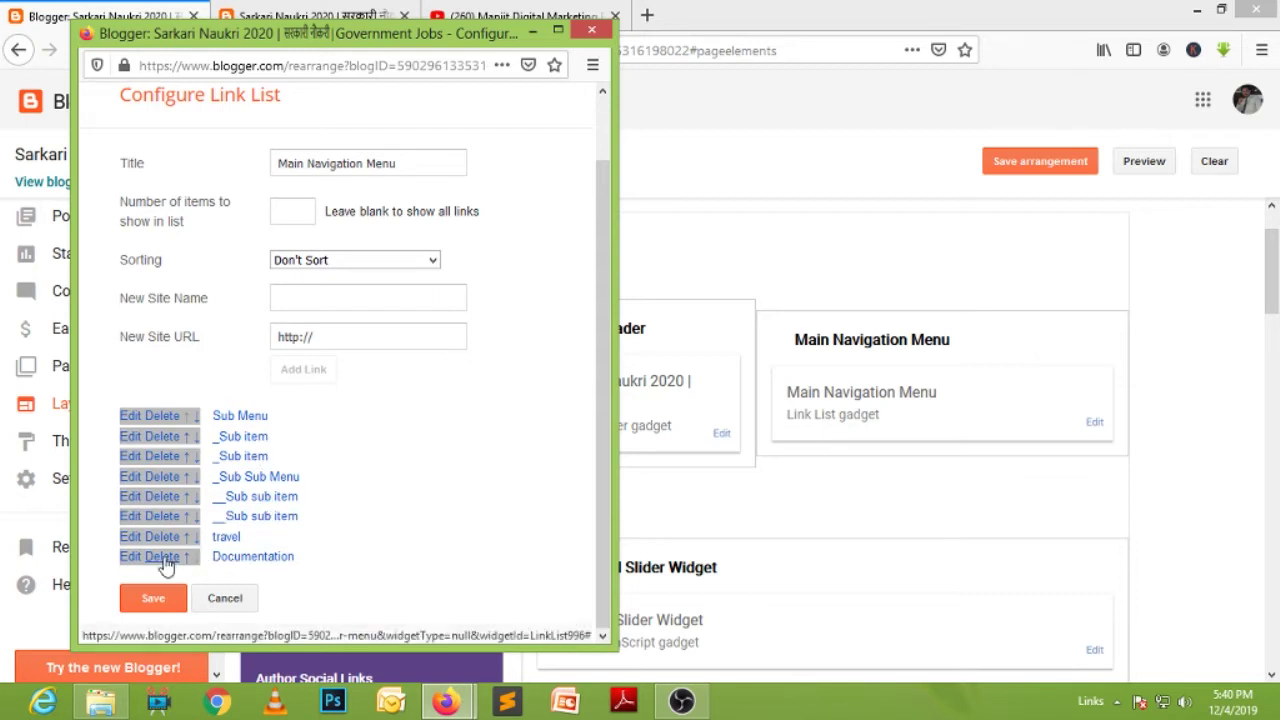
scroll(166, 560, "up", 1)
left_click(166, 604)
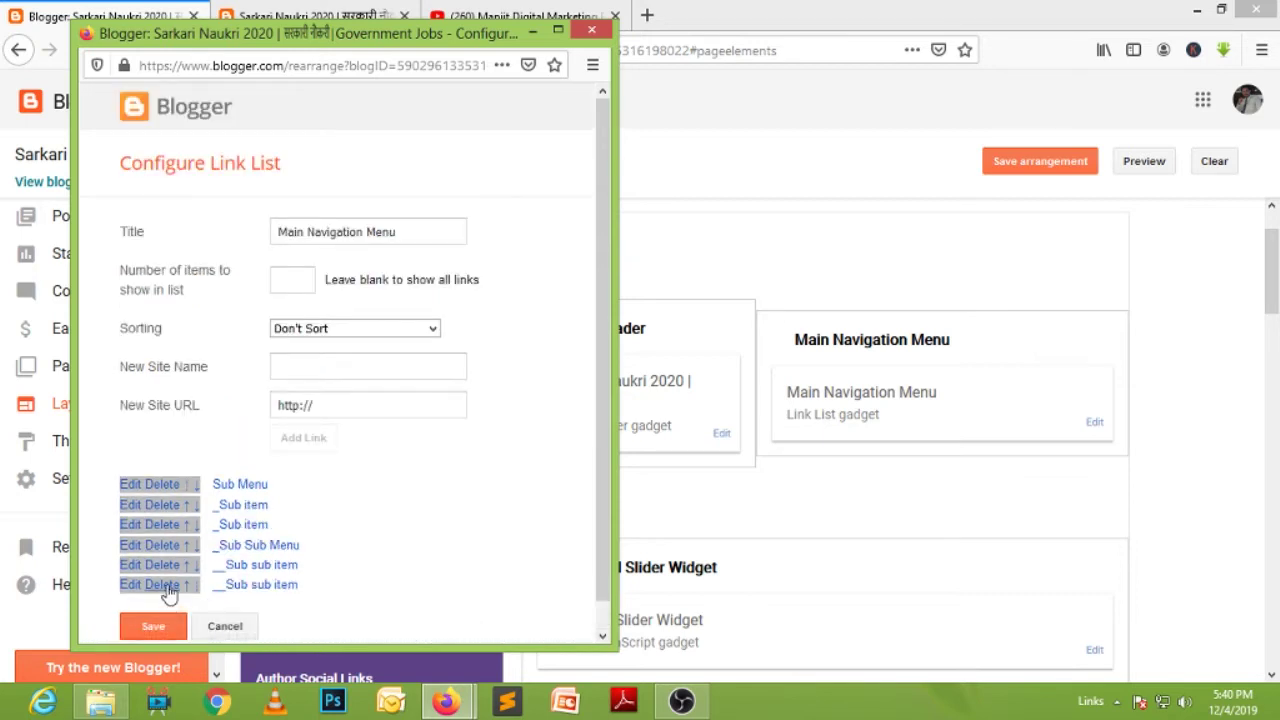
left_click(166, 585)
left_click(164, 565)
left_click(164, 545)
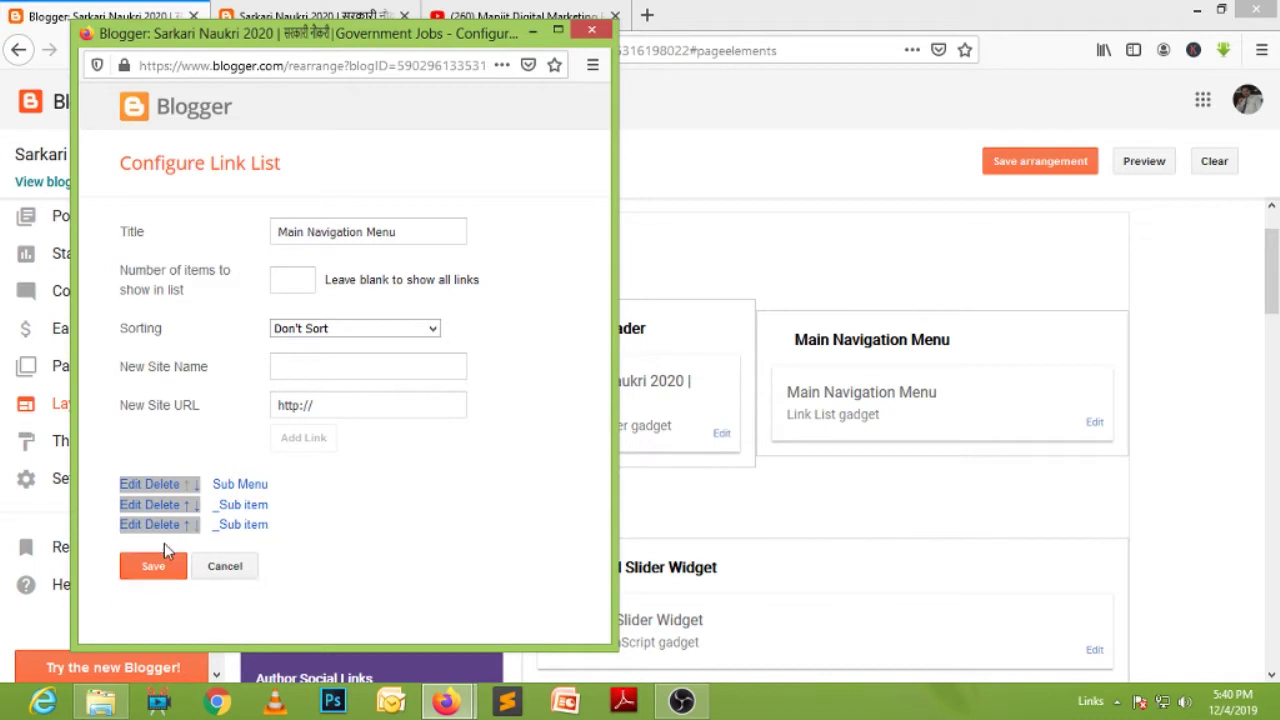
left_click(166, 530)
left_click(164, 507)
left_click(164, 487)
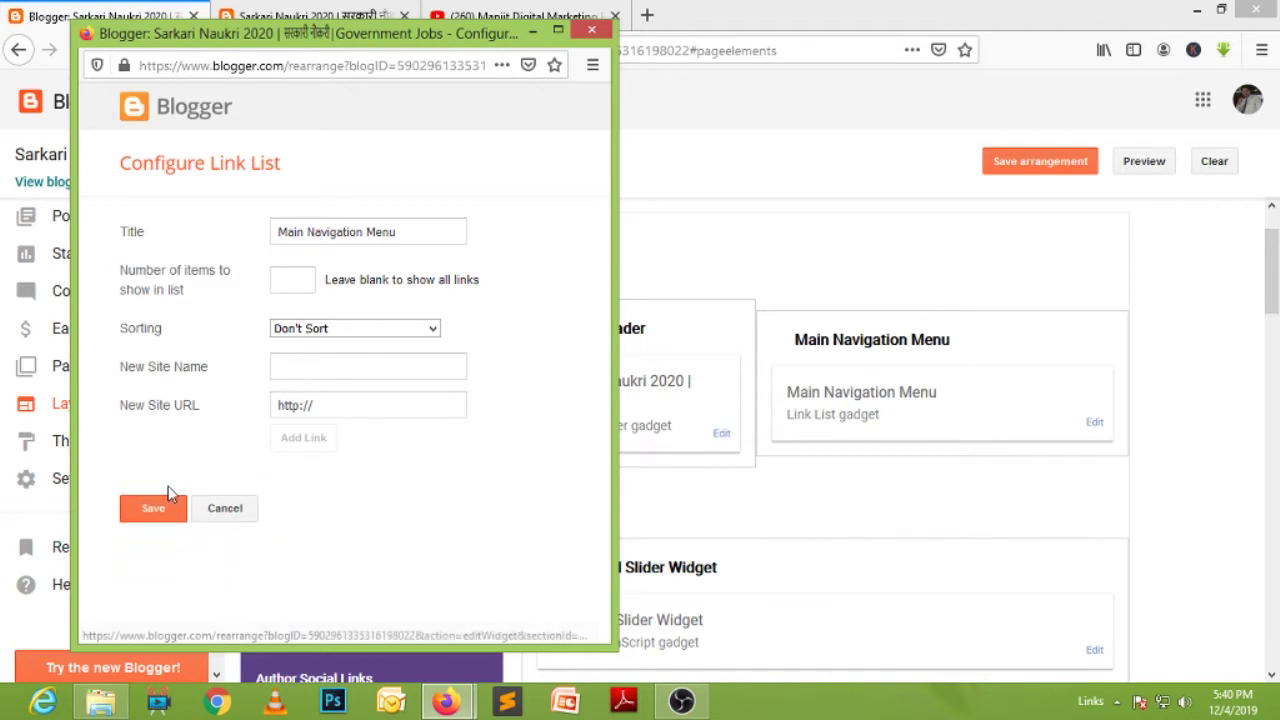
left_click(163, 508)
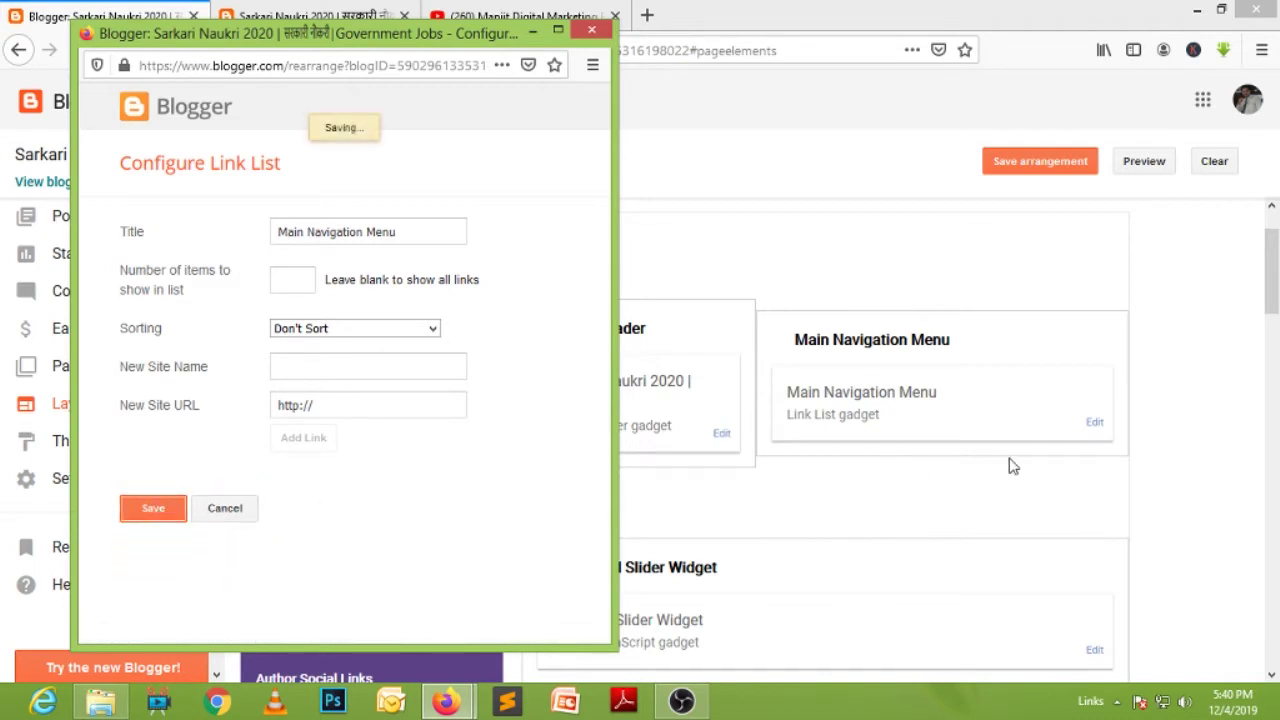
- Reload the live blog's home page, check its header menu, and return to the blog's Layout page
left_click(385, 22)
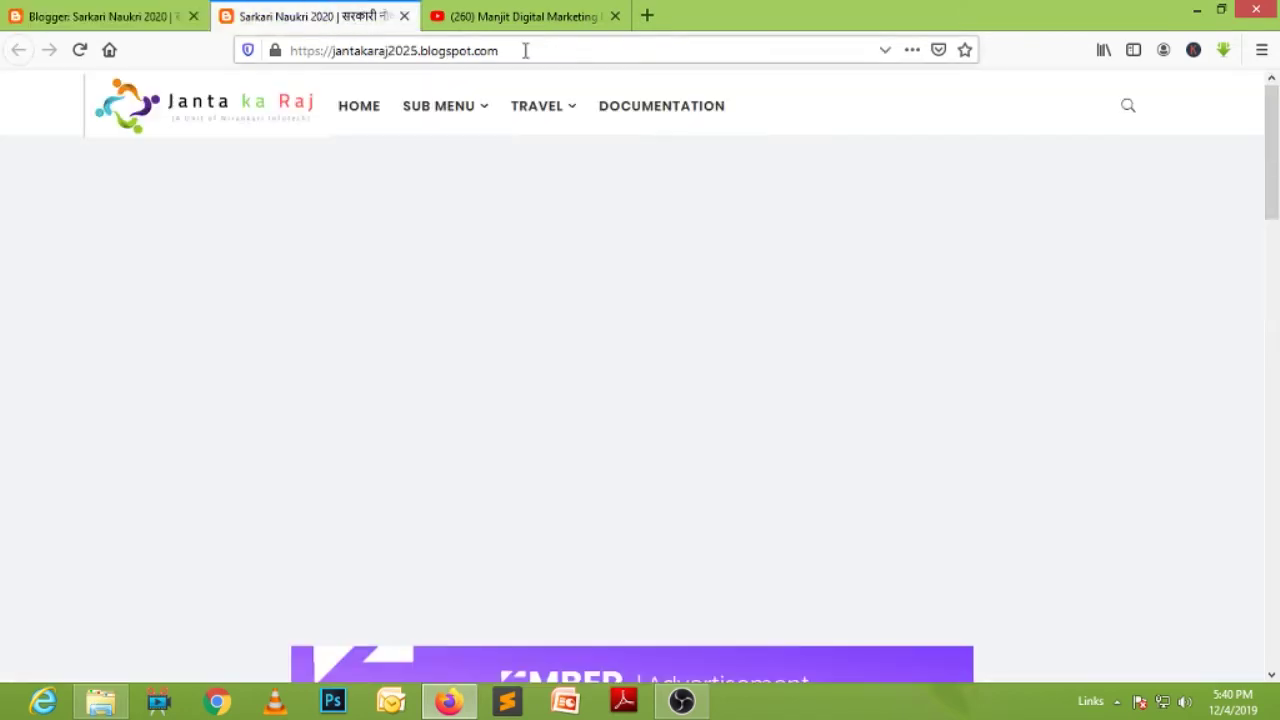
left_click(340, 106)
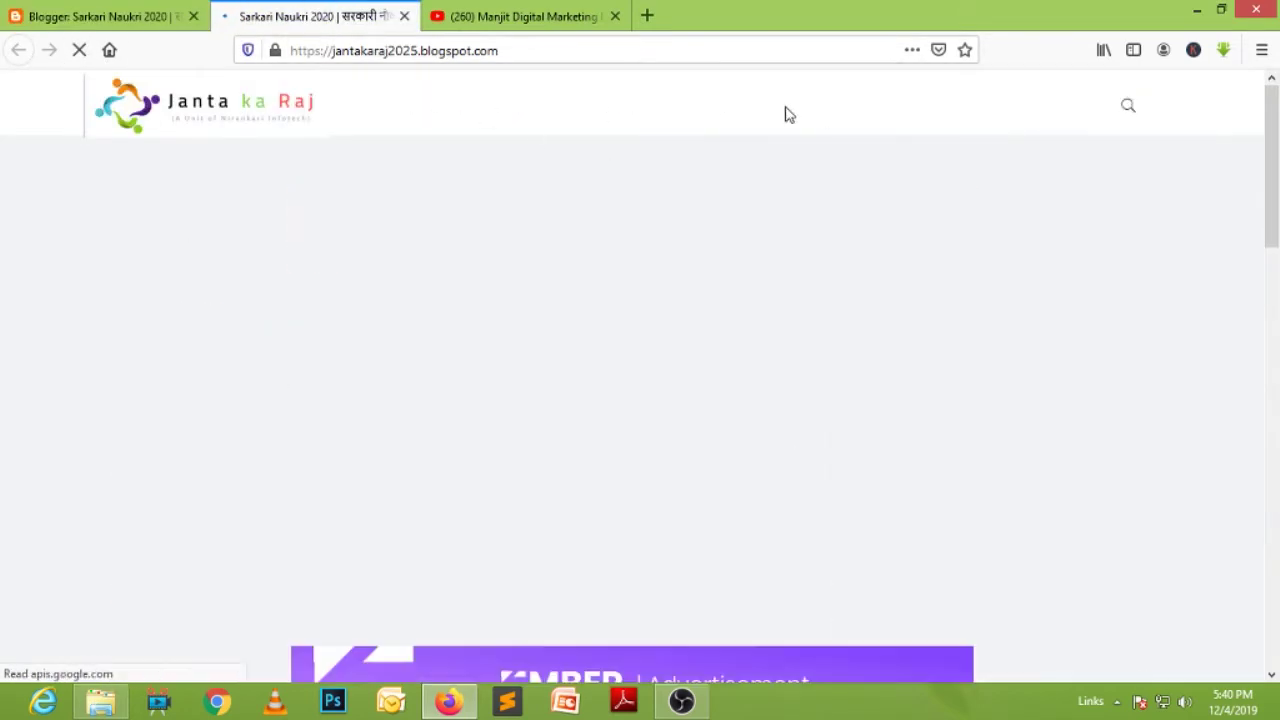
left_click(157, 25)
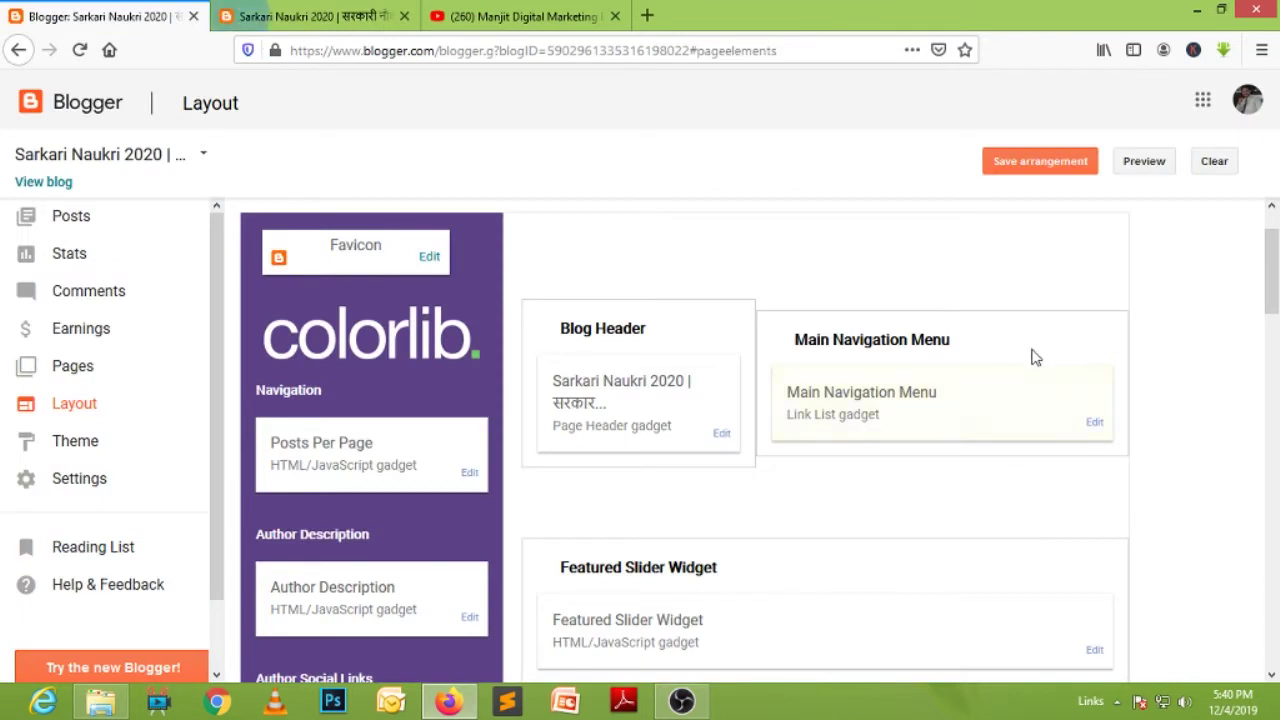
- Add a link named Latest Govt Jobs with the URL # to the Main Navigation Menu gadget
left_click(1094, 424)
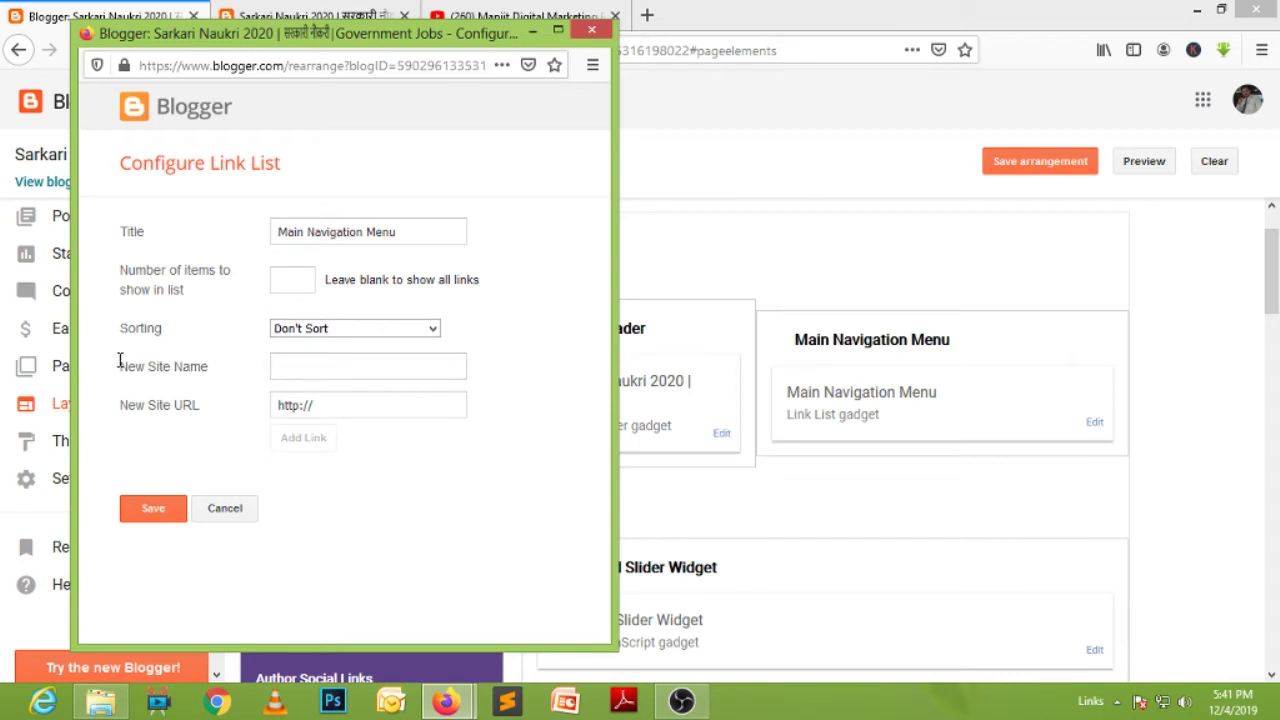
left_click(311, 368)
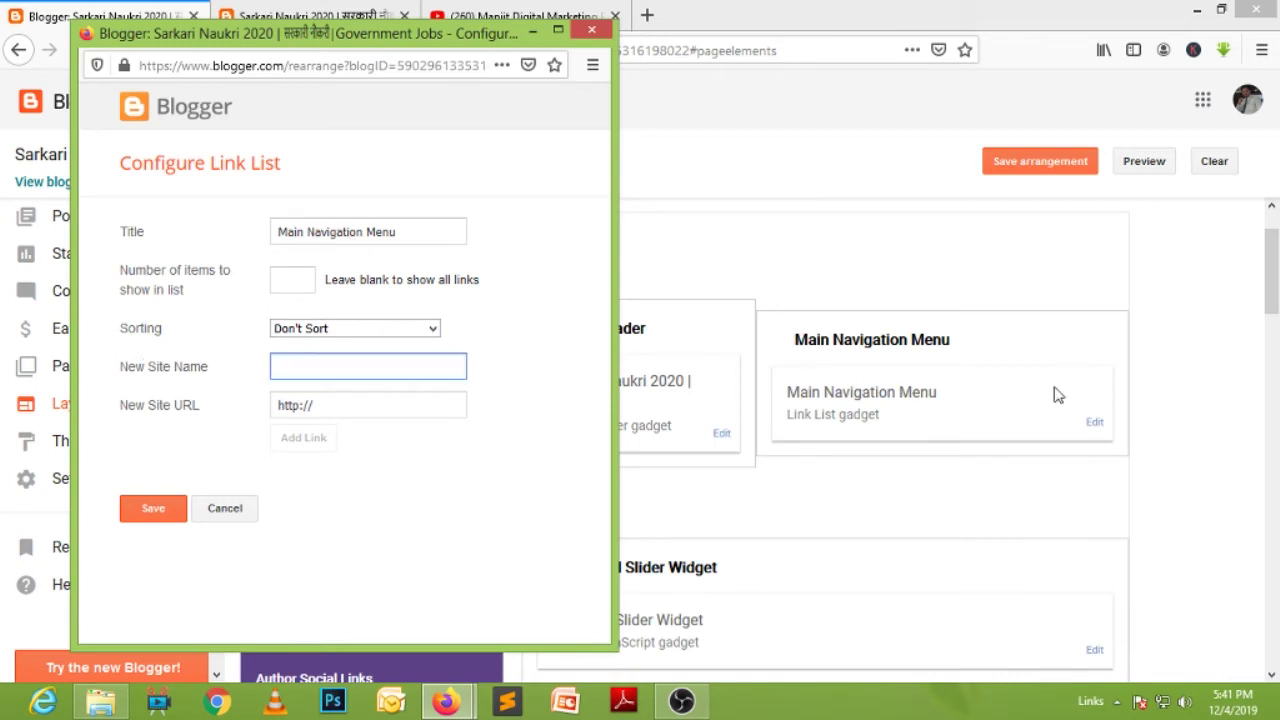
type("GOvt")
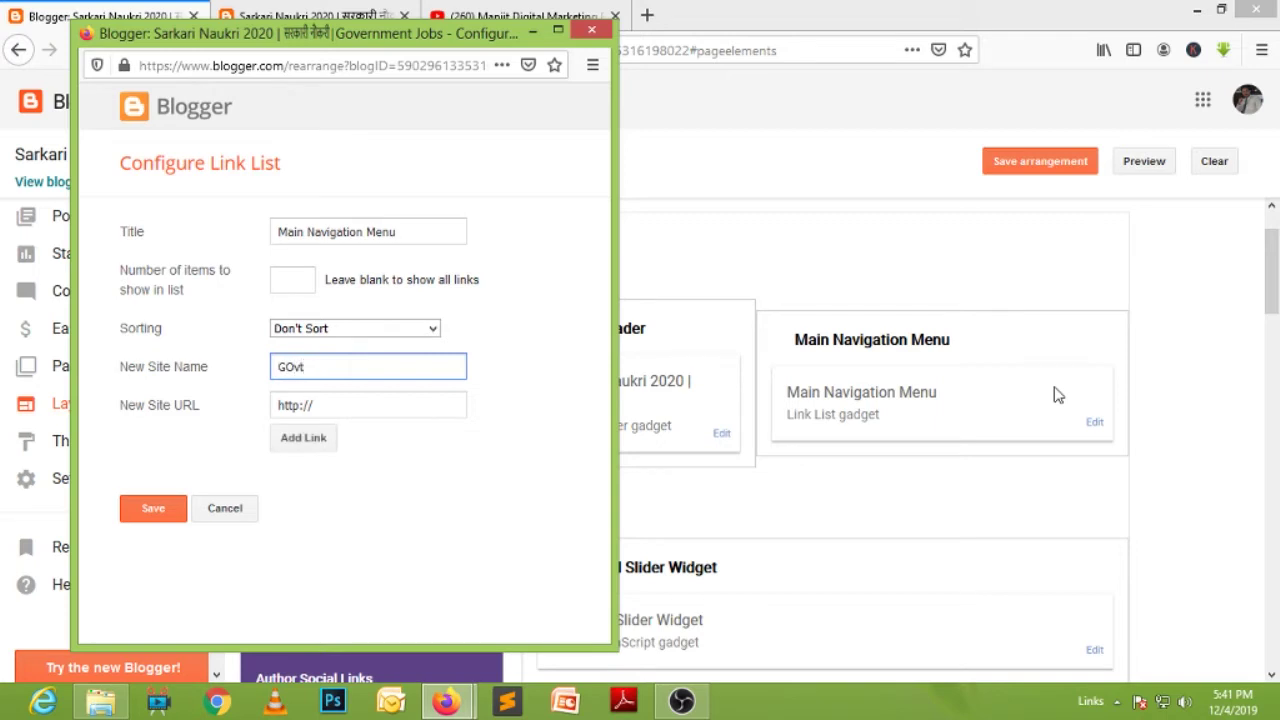
key("BackSpace")
key("BackSpace")
type("L")
left_click_drag(329, 409, 229, 410)
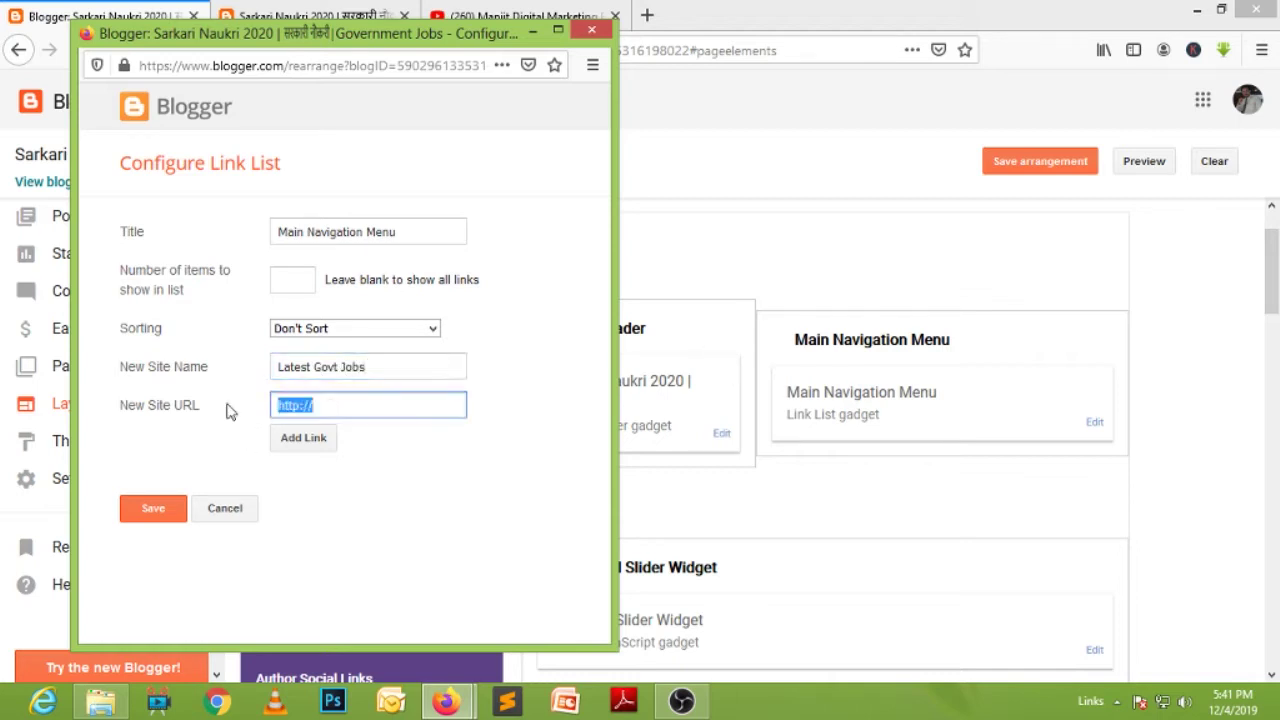
type("#")
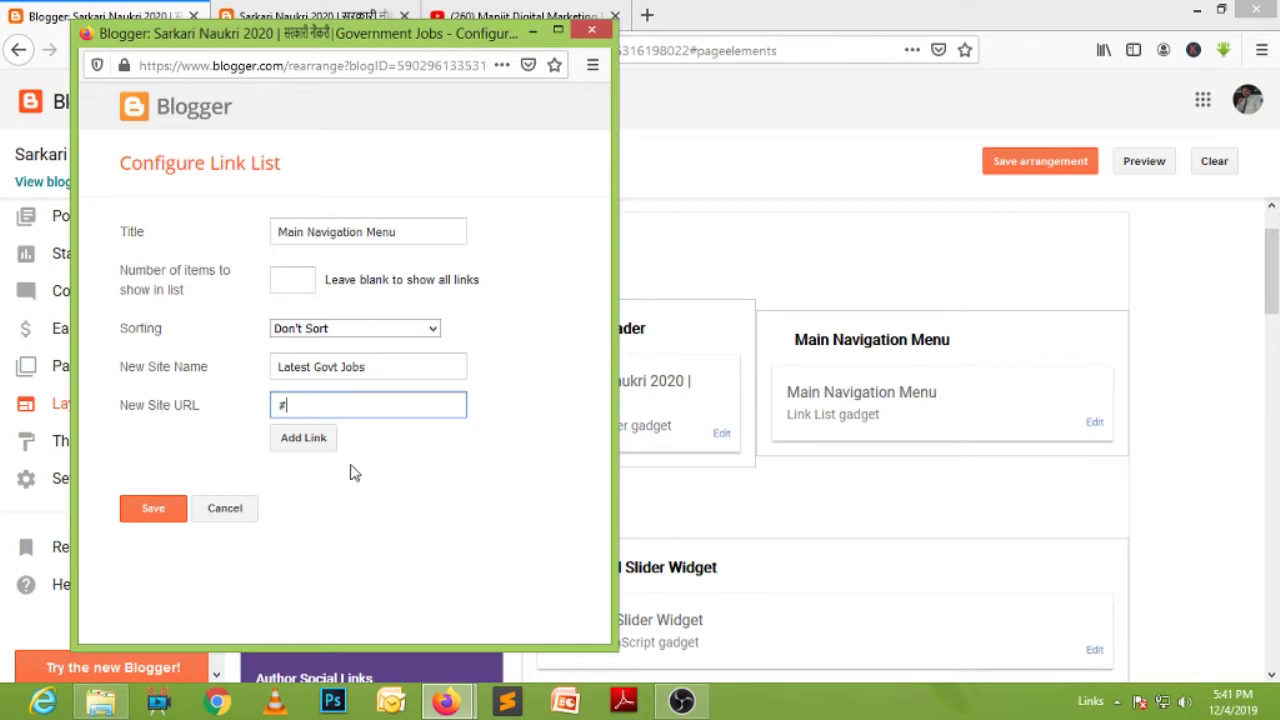
left_click(303, 445)
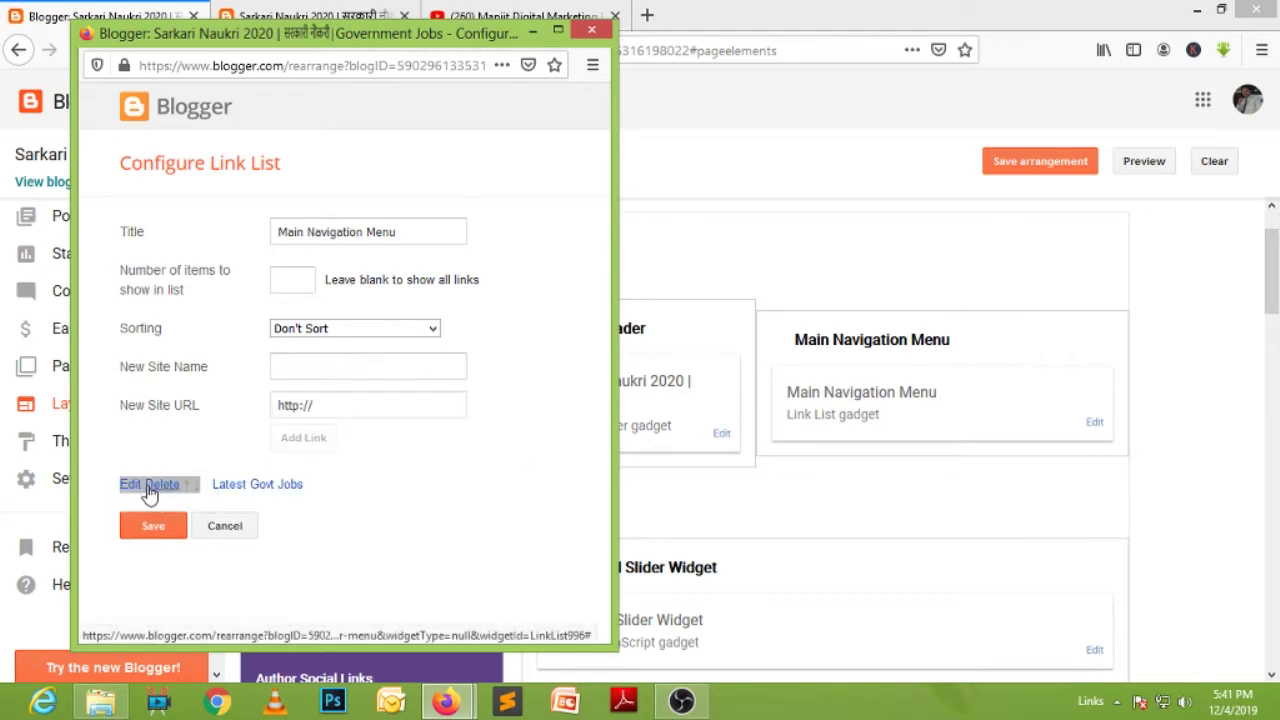
- Add a second link named Govt. Job Result with the URL # and save the Main Navigation Menu gadget
left_click(334, 365)
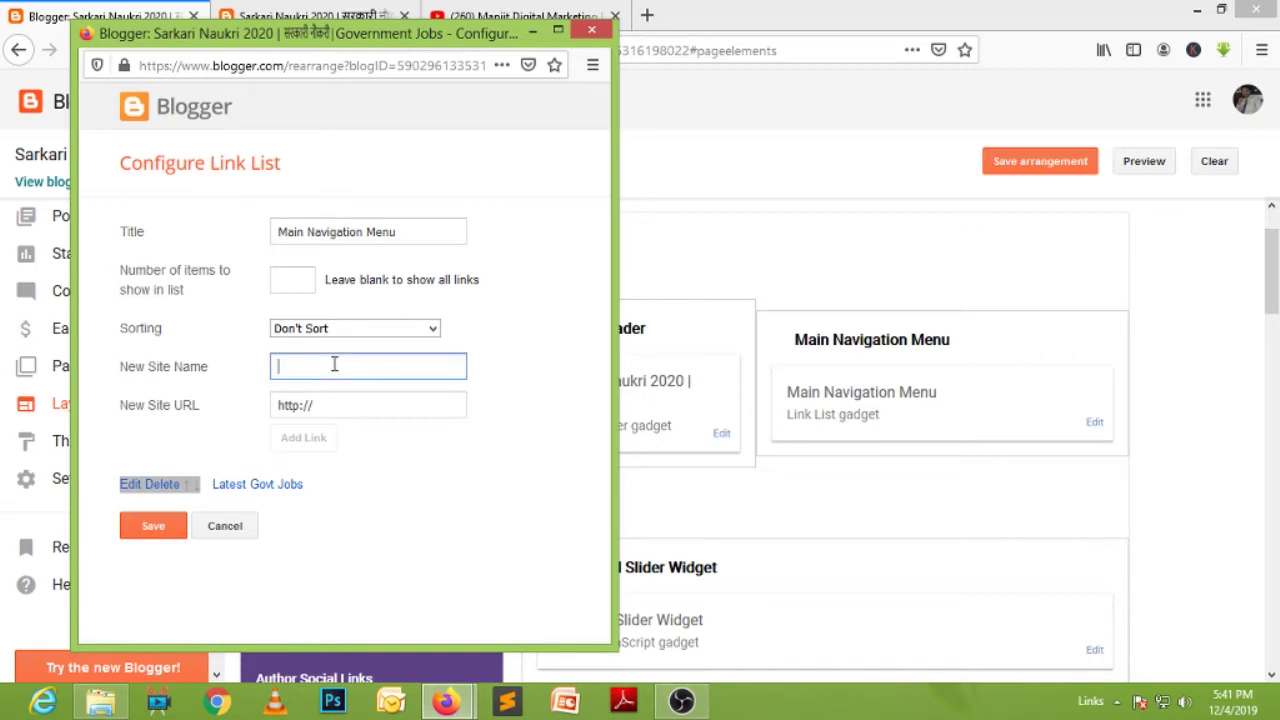
type("Govt. Job Resul")
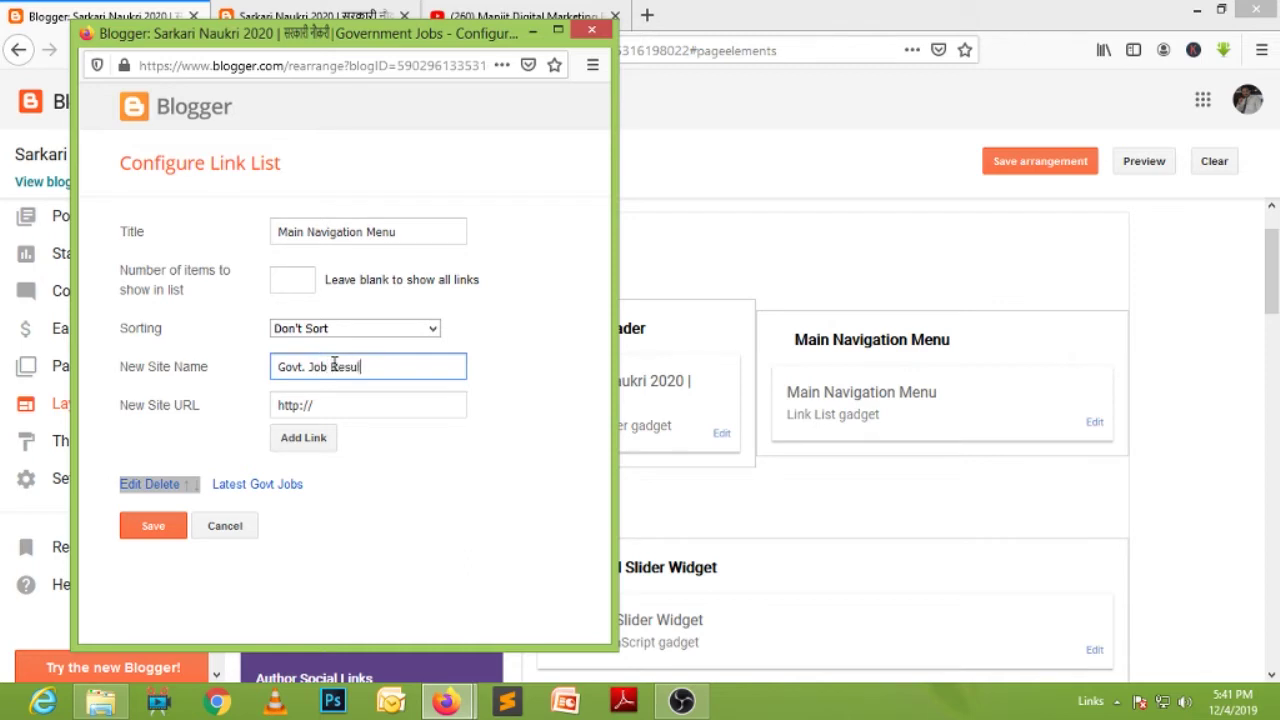
type("t")
key("Tab")
type("#")
left_click(301, 441)
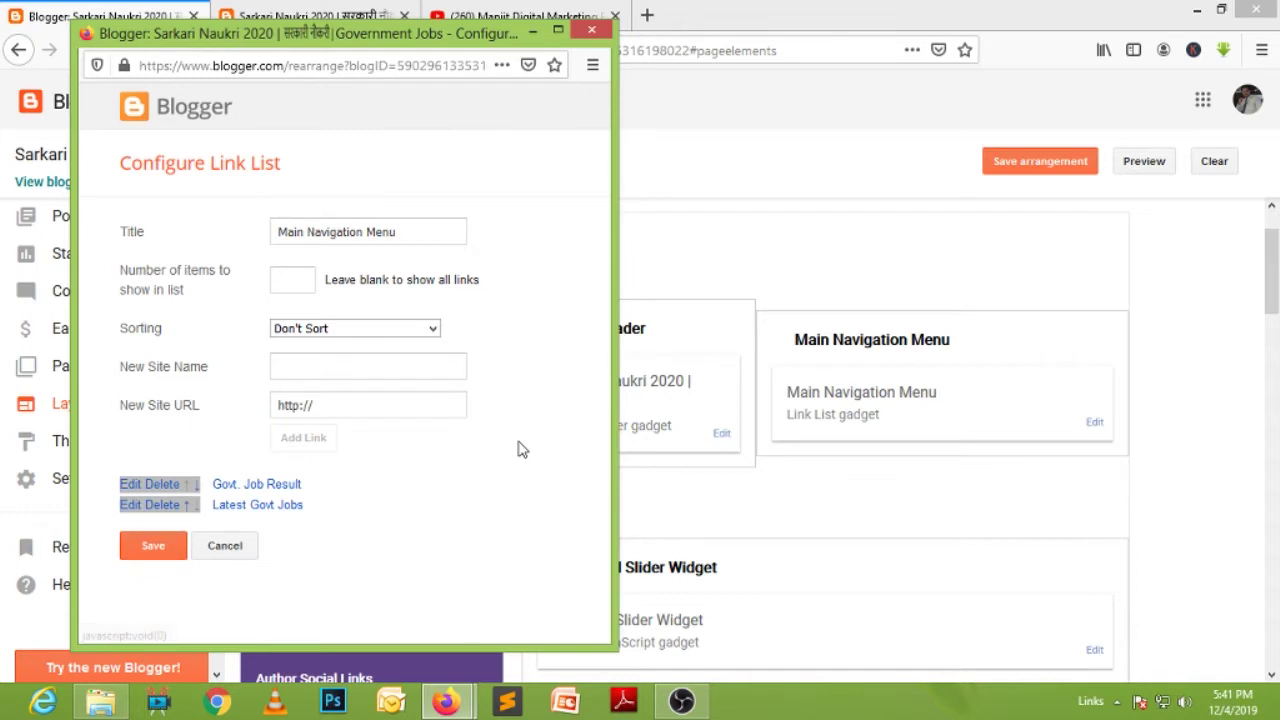
left_click(155, 547)
- Reload the live blog, check the order of its navigation menu items, and return to the Layout page
left_click(357, 17)
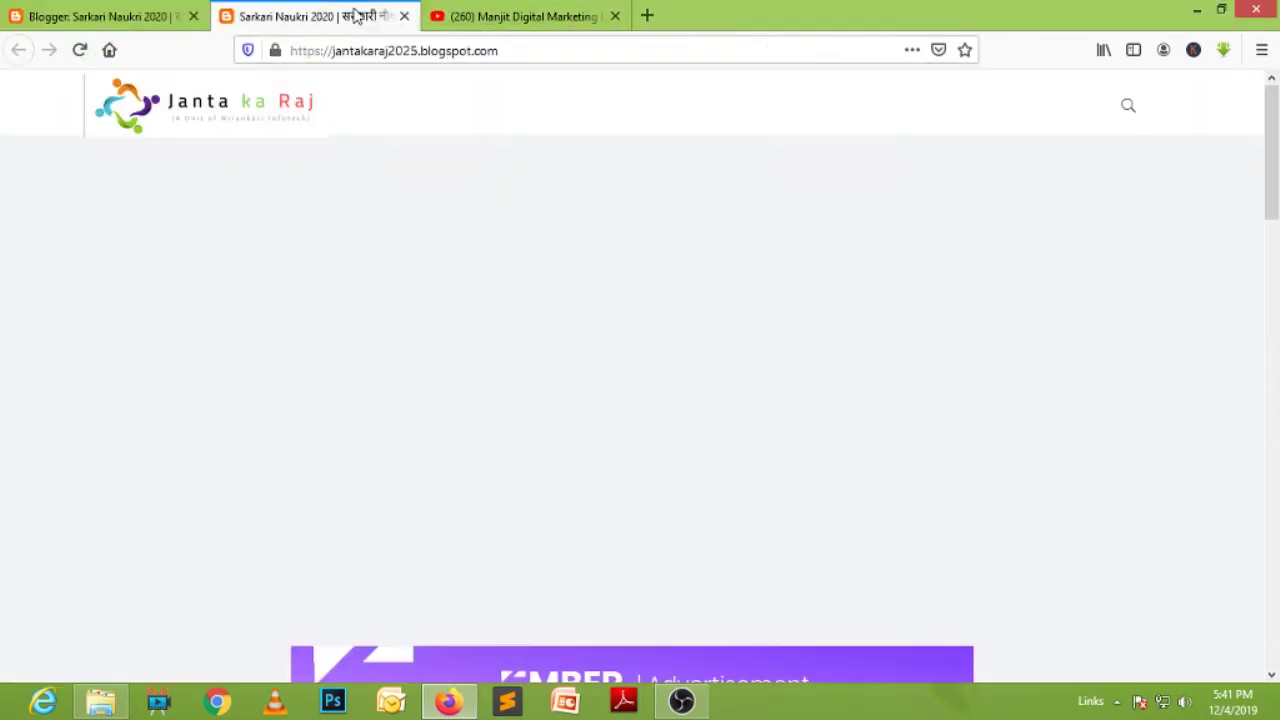
left_click(79, 50)
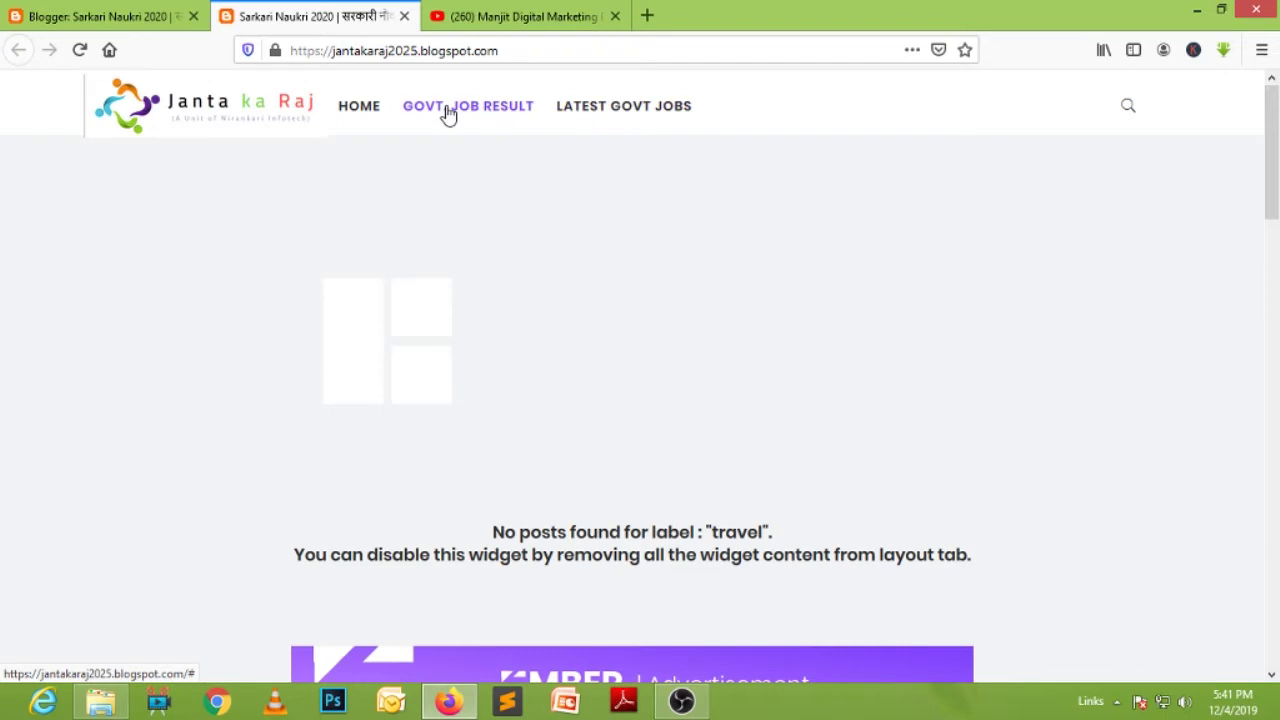
left_click(85, 16)
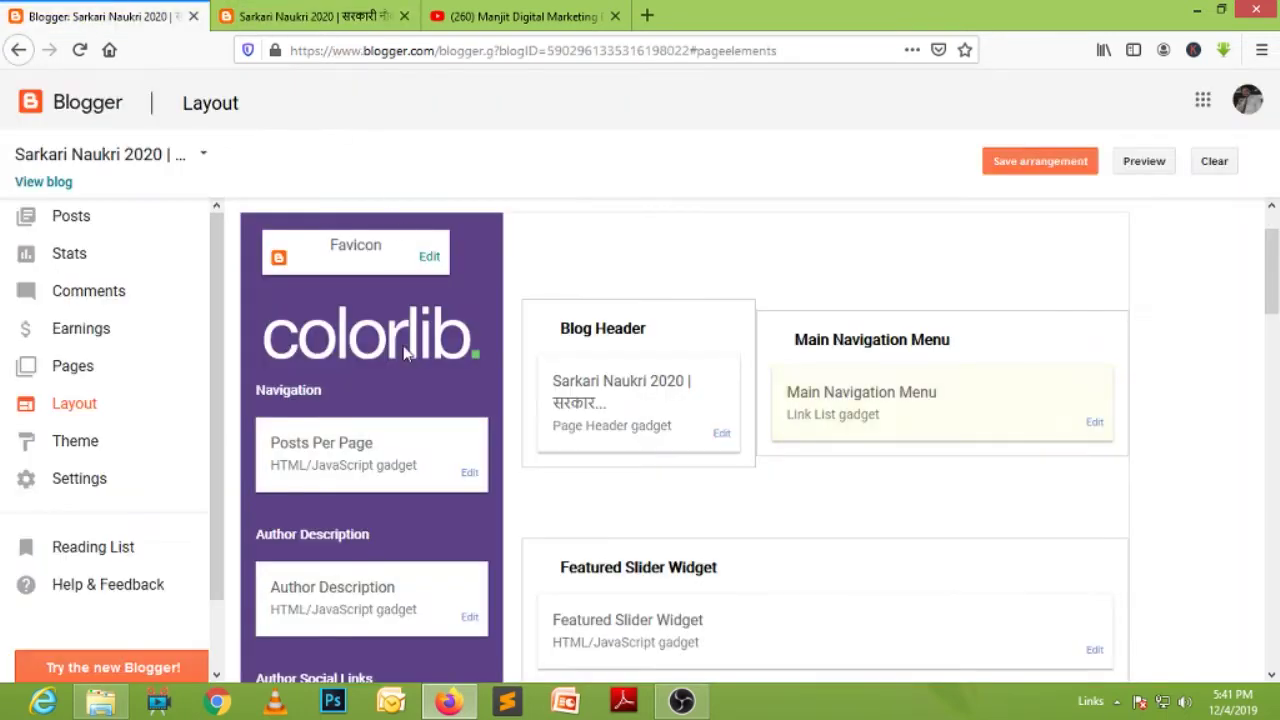
- Reopen the Main Navigation Menu gadget and move the Latest Govt Jobs link above Govt. Job Result
left_click(1092, 425)
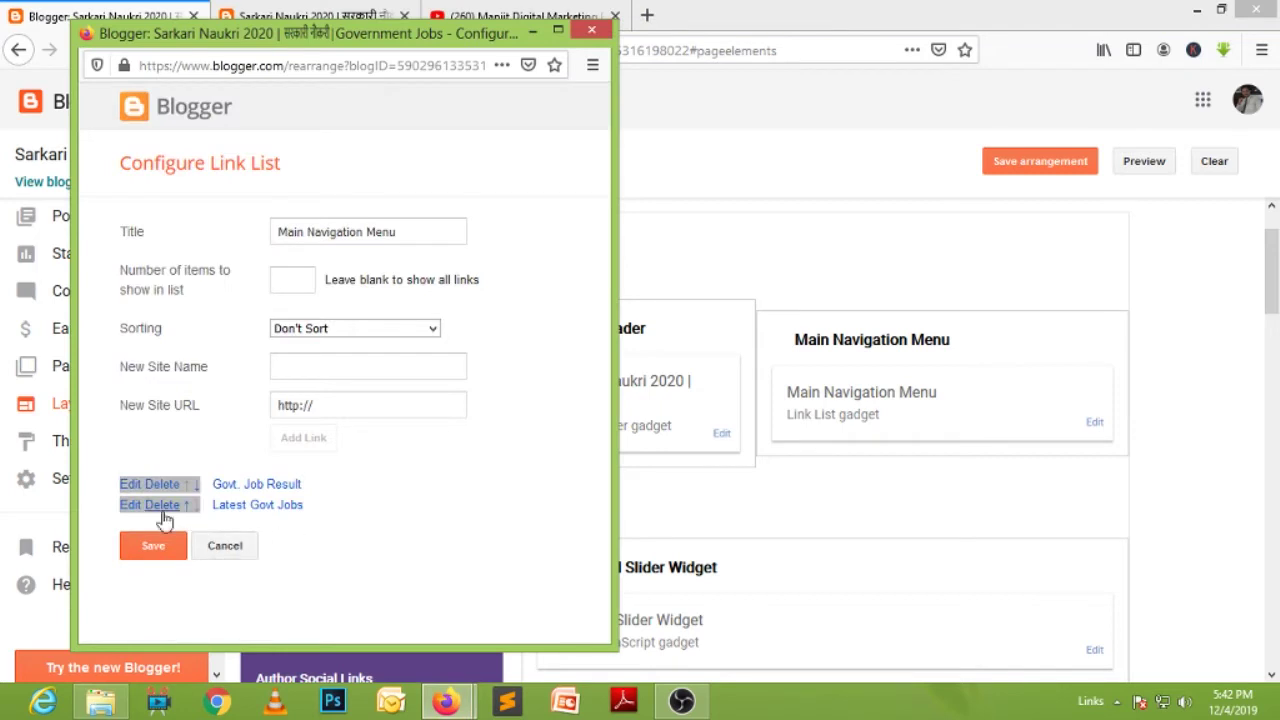
left_click_drag(136, 515, 200, 505)
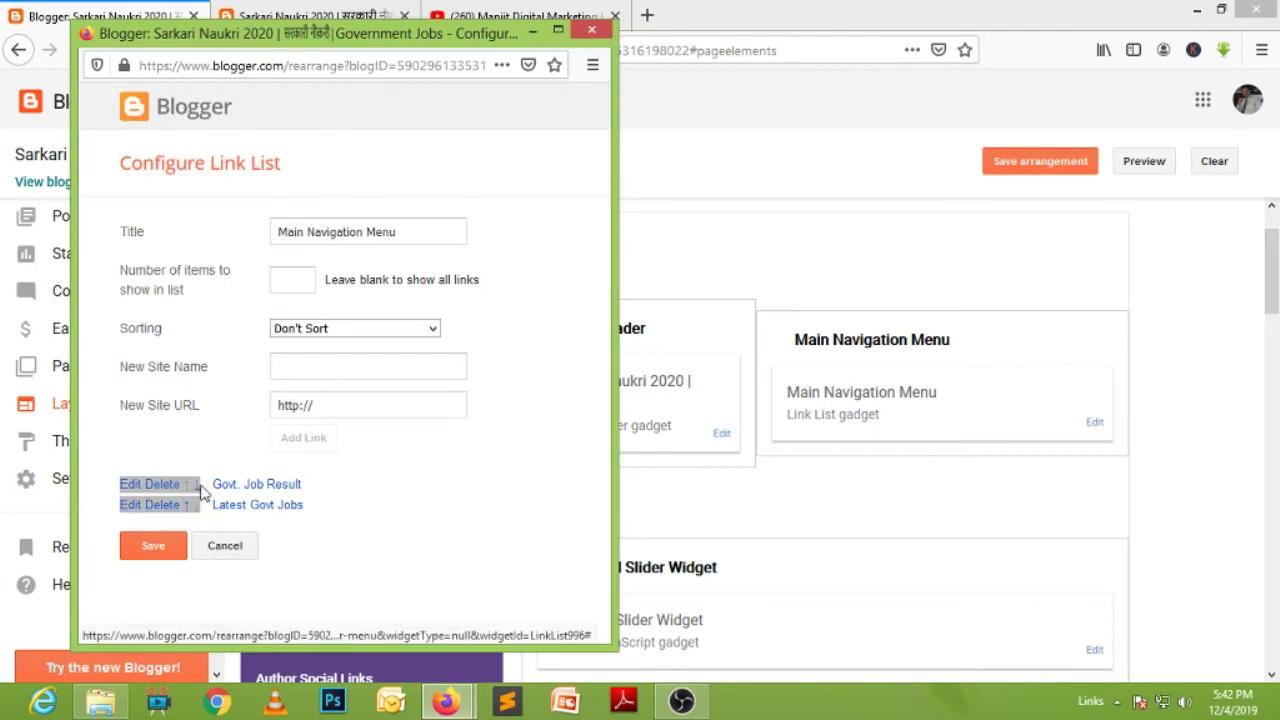
left_click(188, 506)
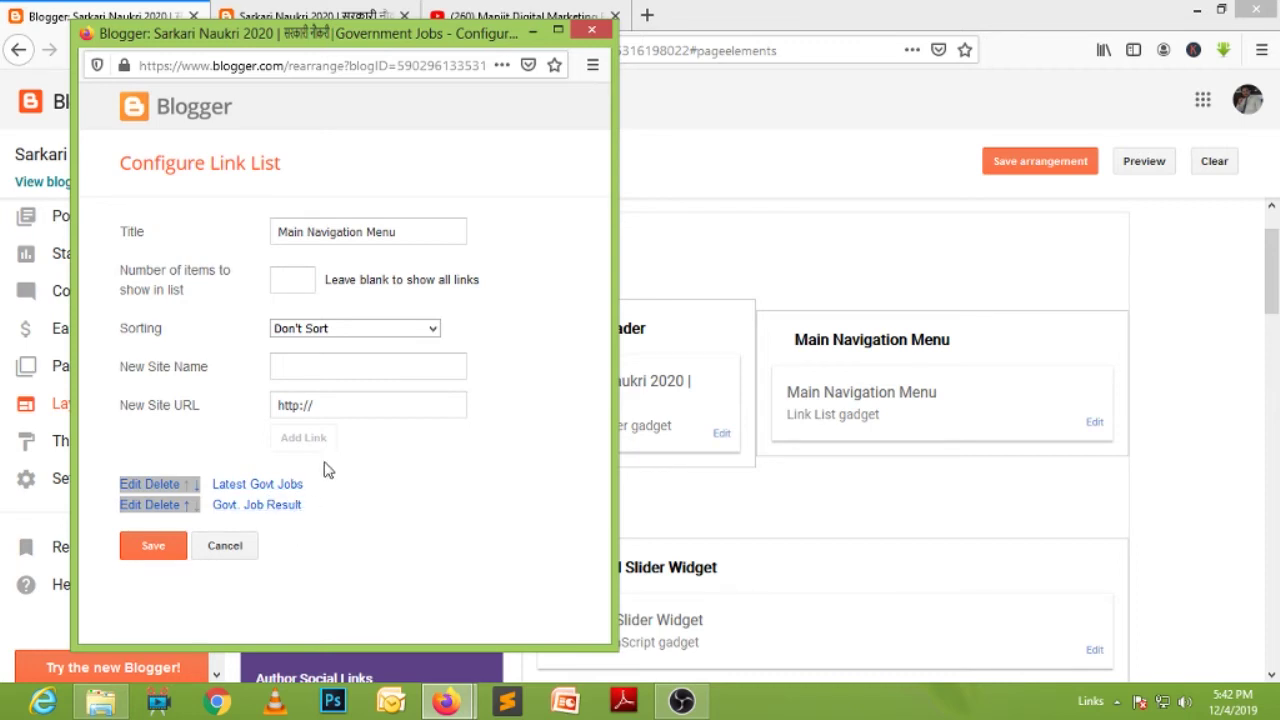
- Add a sub-menu link named _Punjab with the URL # to the link list
left_click(343, 364)
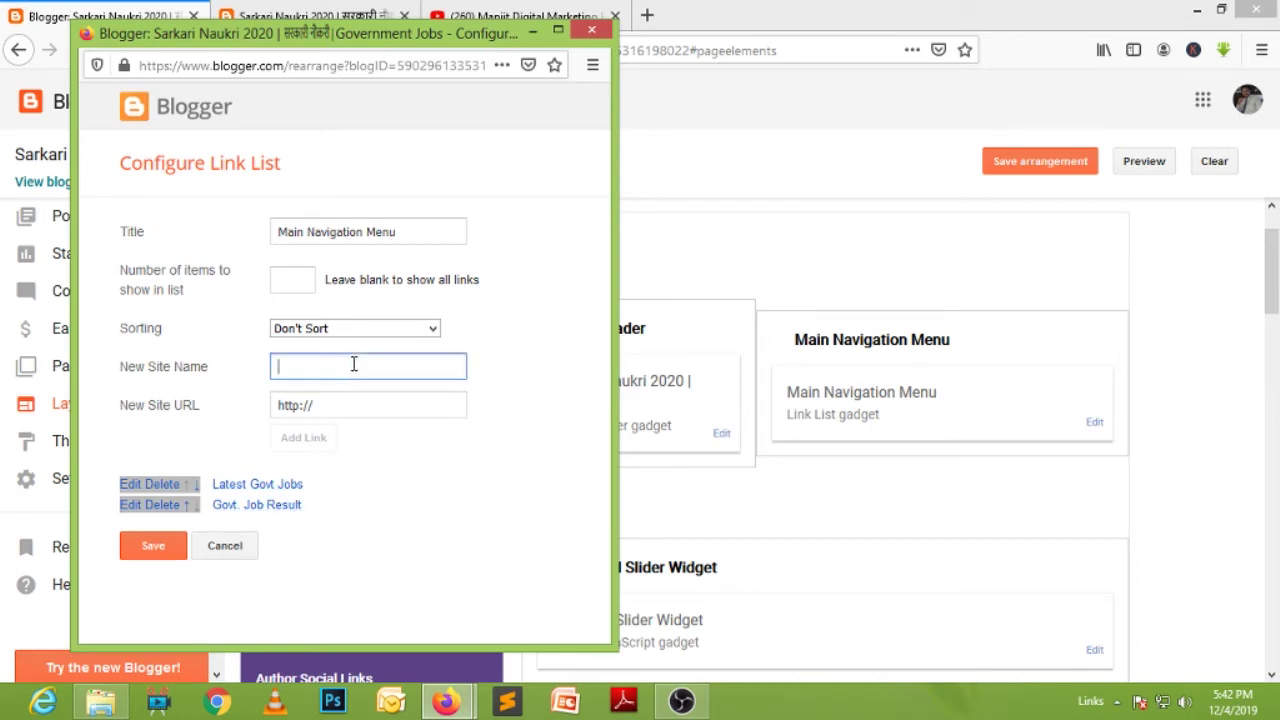
type("Punjab")
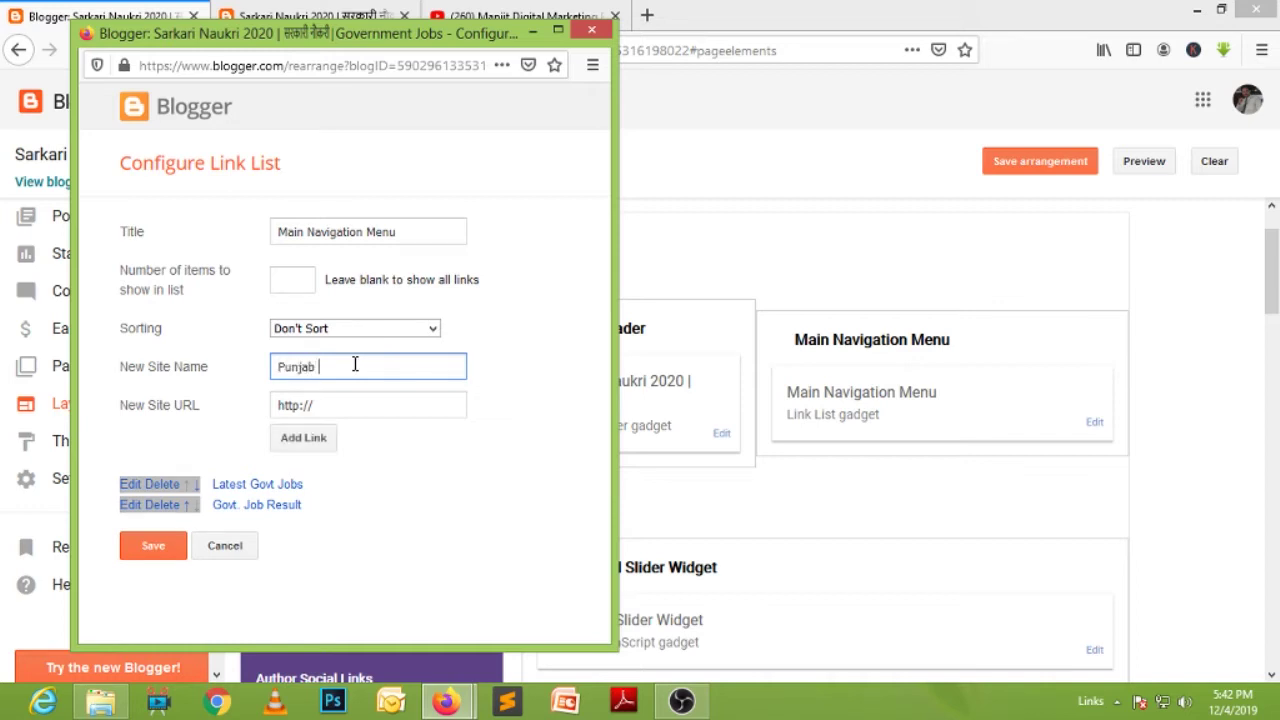
key("Tab")
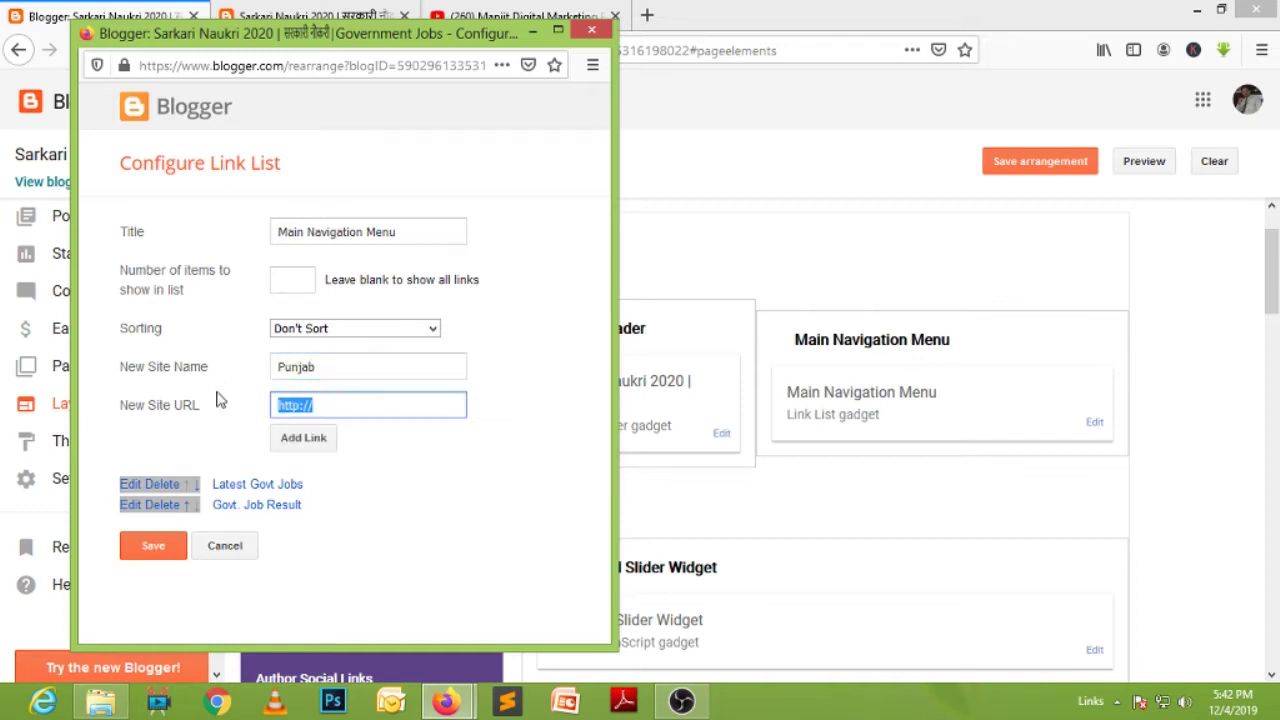
type("#")
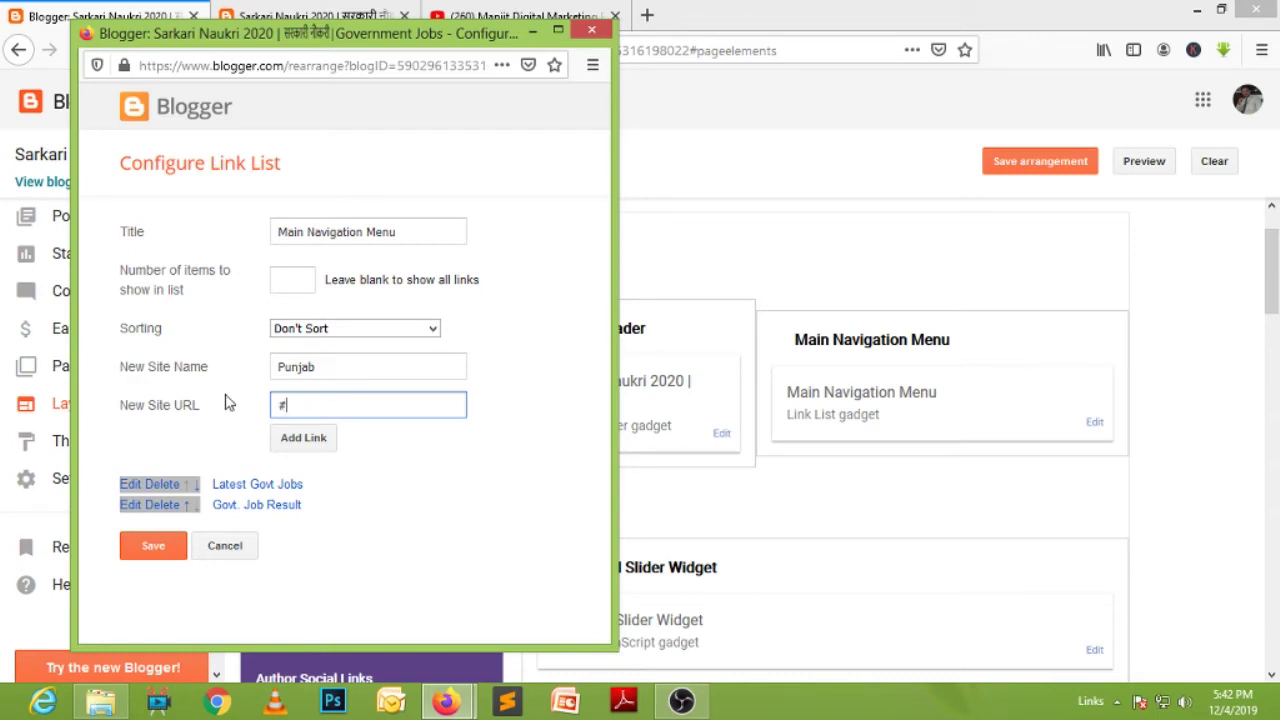
left_click(291, 444)
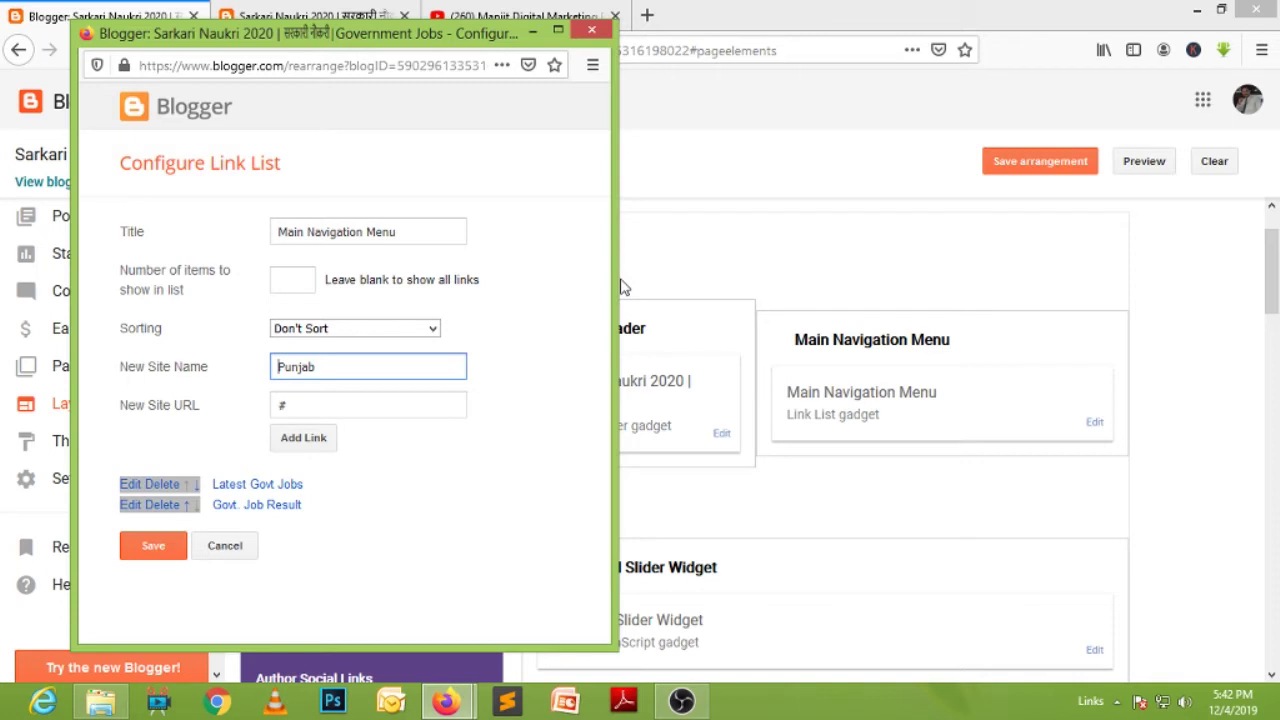
type("_")
left_click(312, 446)
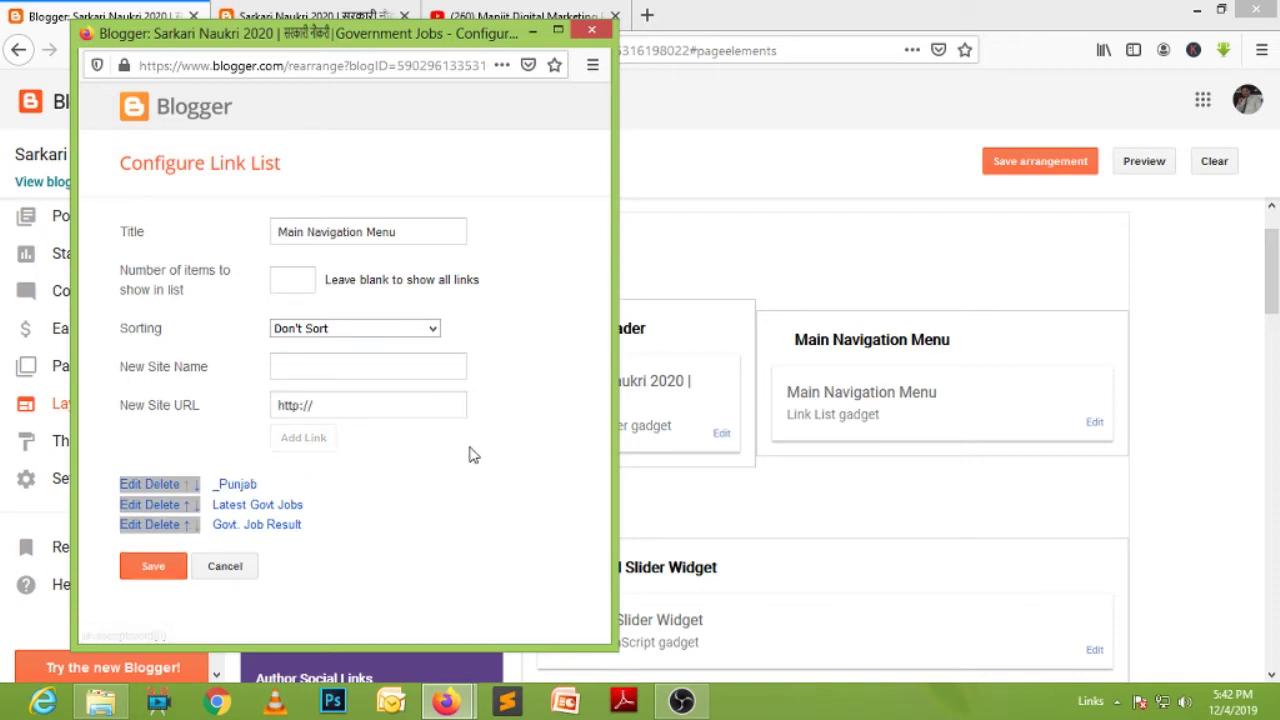
- Add a sub-menu link named _Rajasthan with the URL # to the link list
left_click(315, 369)
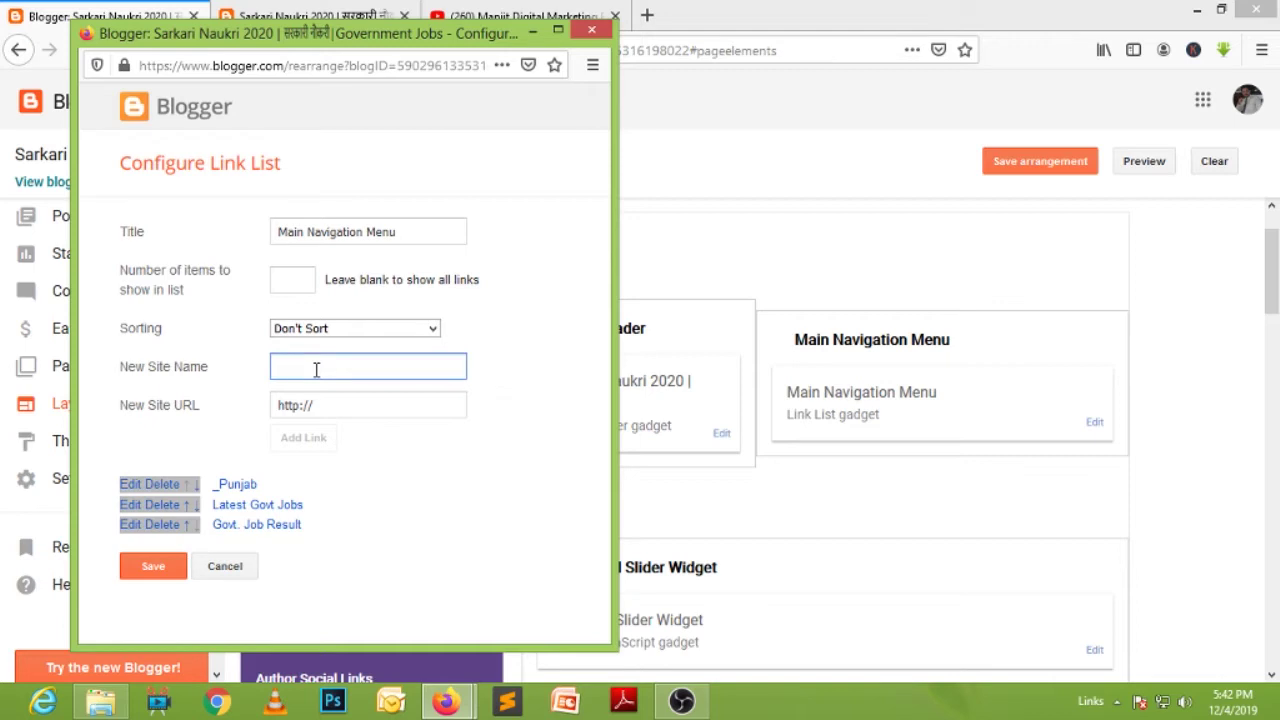
type("_Rajasthan")
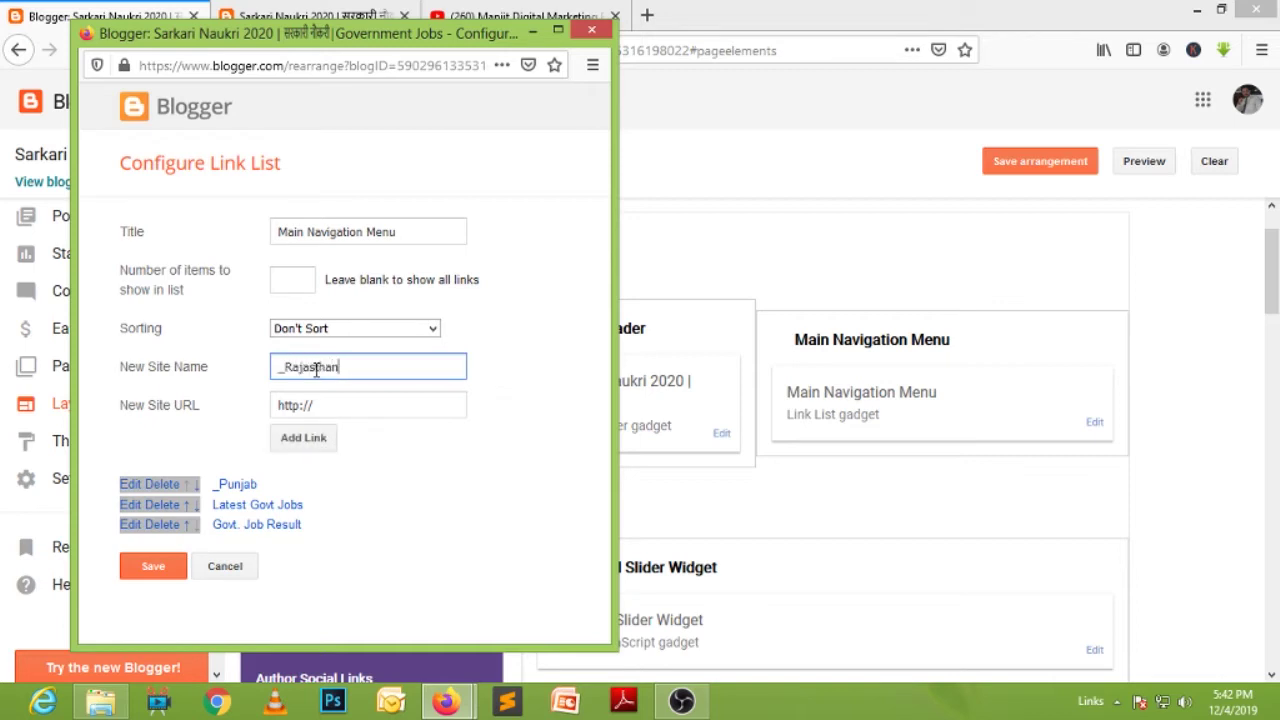
key("Tab")
type("#")
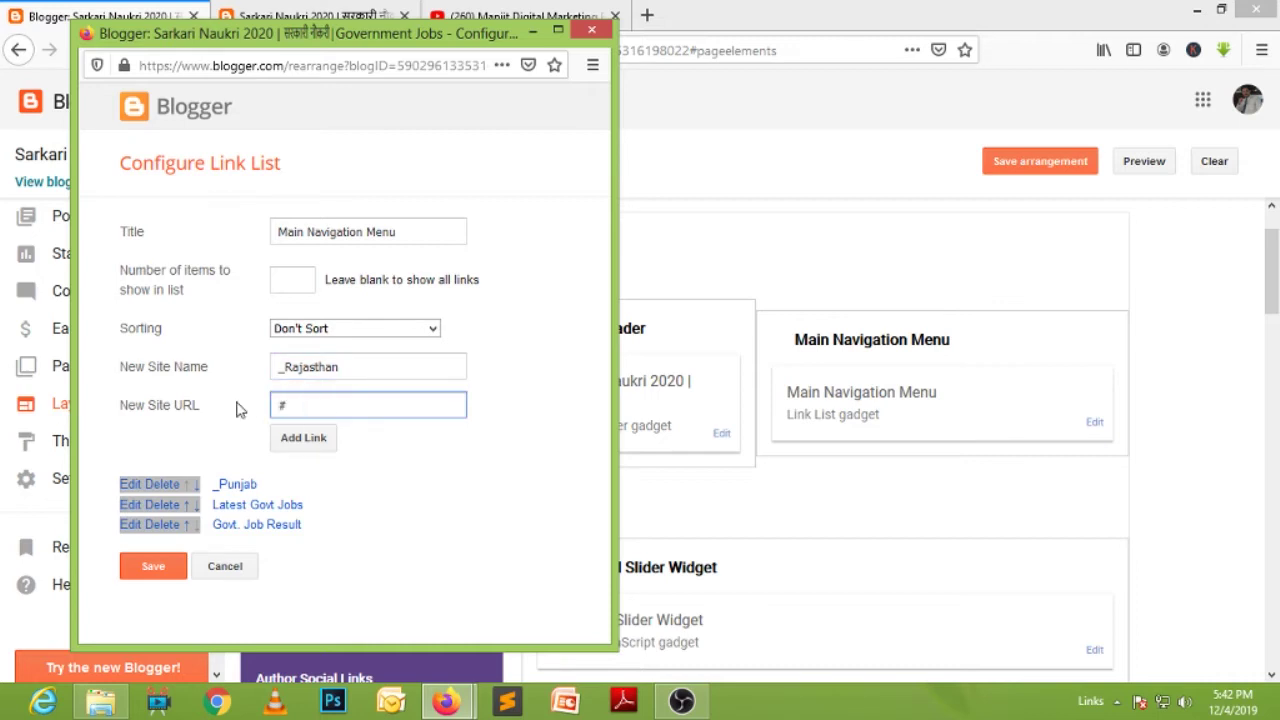
left_click(320, 437)
- Add a sub-menu link named _Delhi with the URL # to the link list
left_click(360, 366)
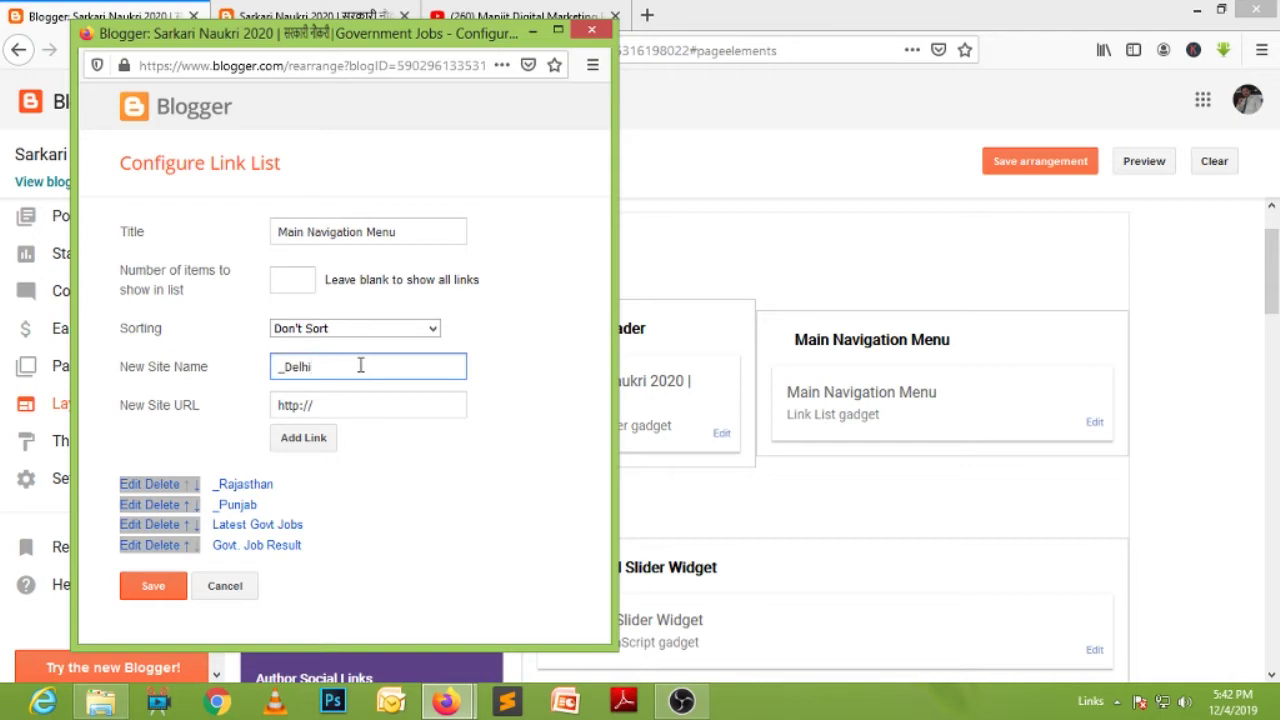
left_click_drag(351, 403, 225, 408)
type("#")
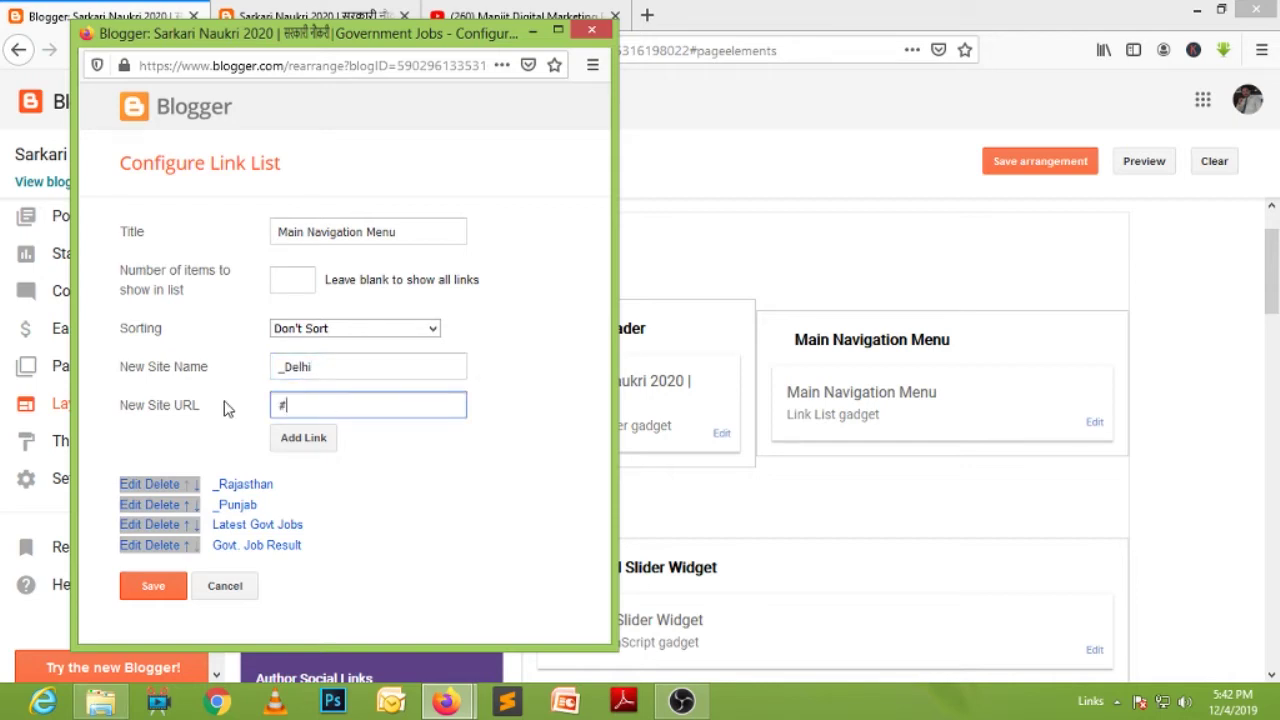
left_click(295, 437)
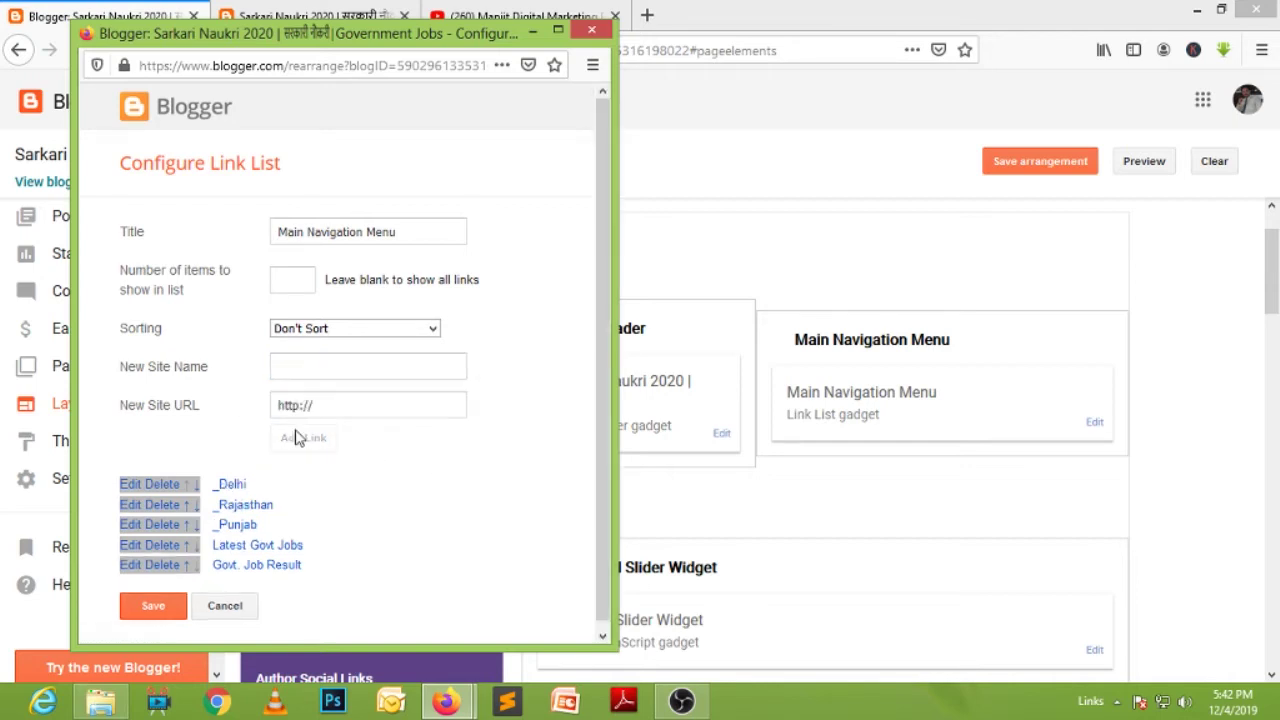
- Move Latest Govt Jobs above the _Delhi, _Rajasthan and _Punjab links, and save the Main Navigation Menu gadget
left_click(196, 525)
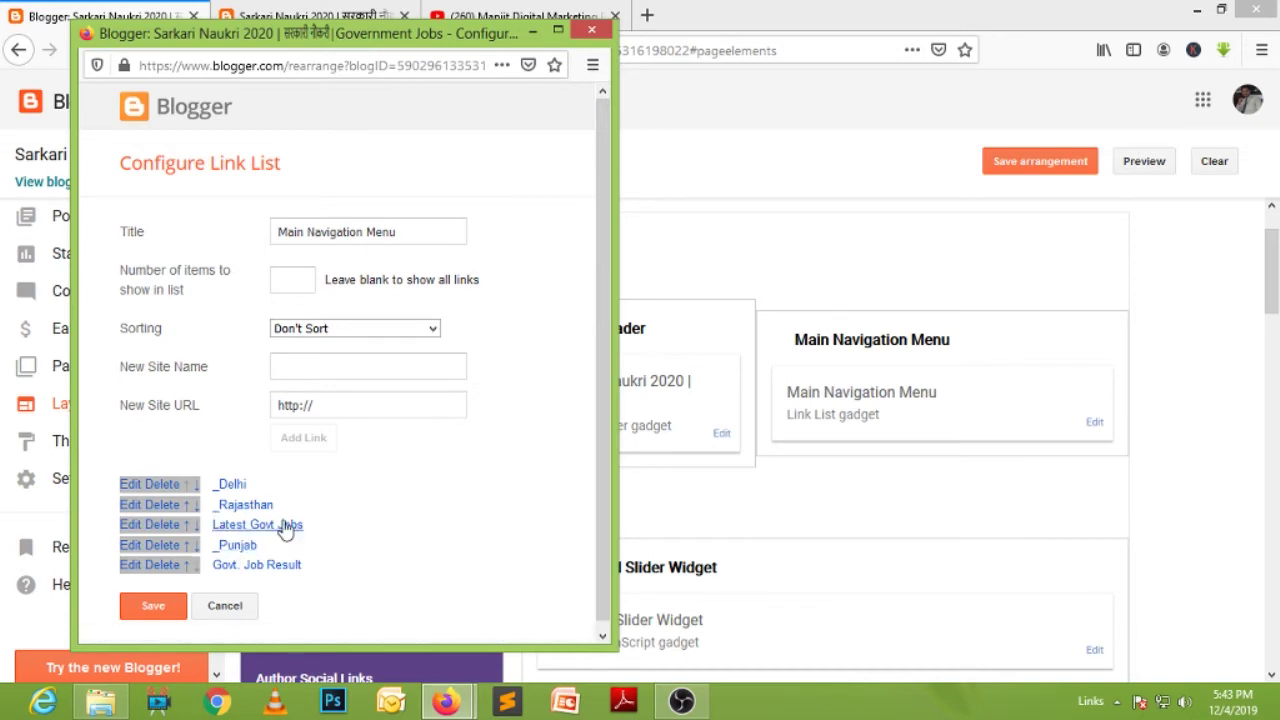
left_click(197, 507)
left_click(195, 486)
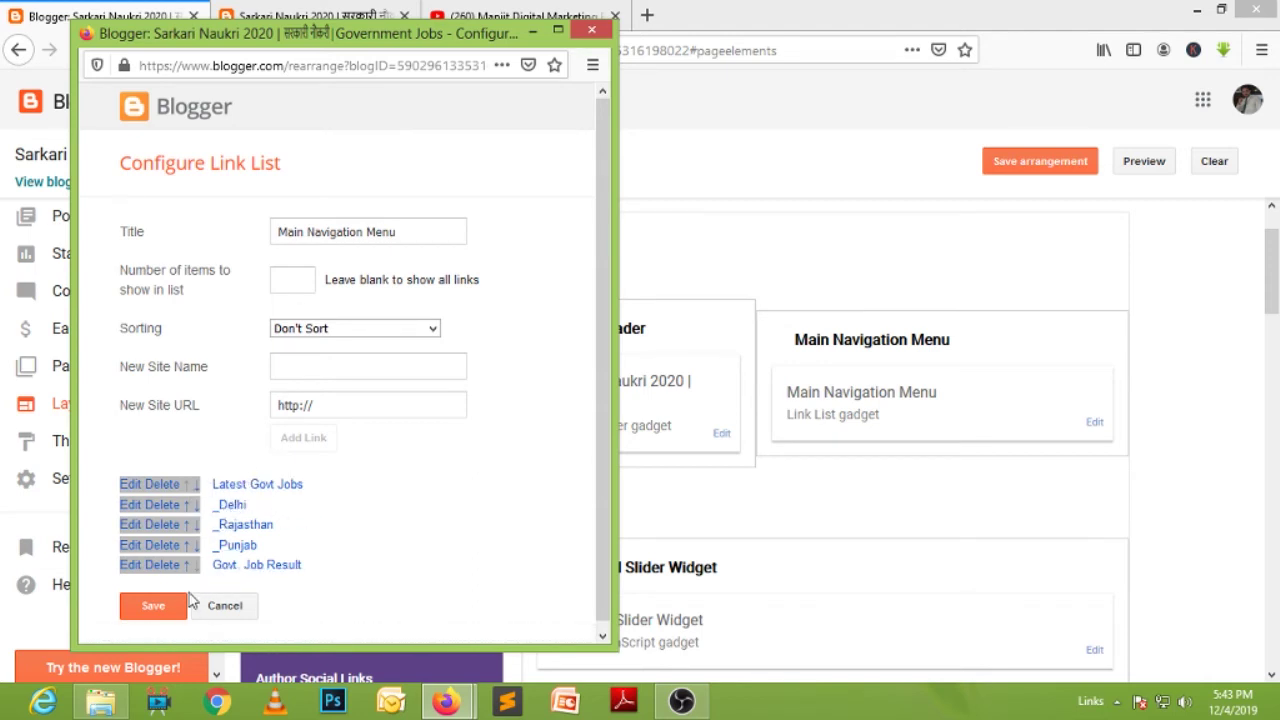
left_click(152, 608)
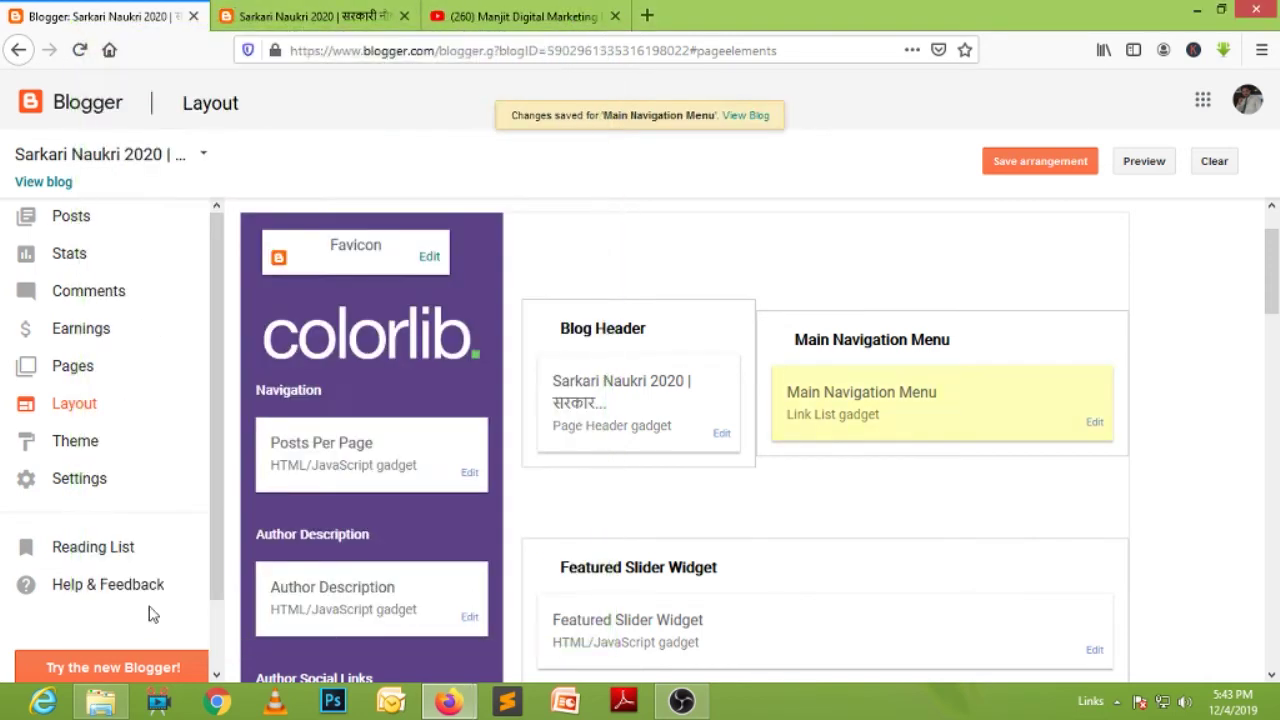
- Reload the live blog and check the Latest Govt Jobs drop-down in the header menu
left_click(368, 16)
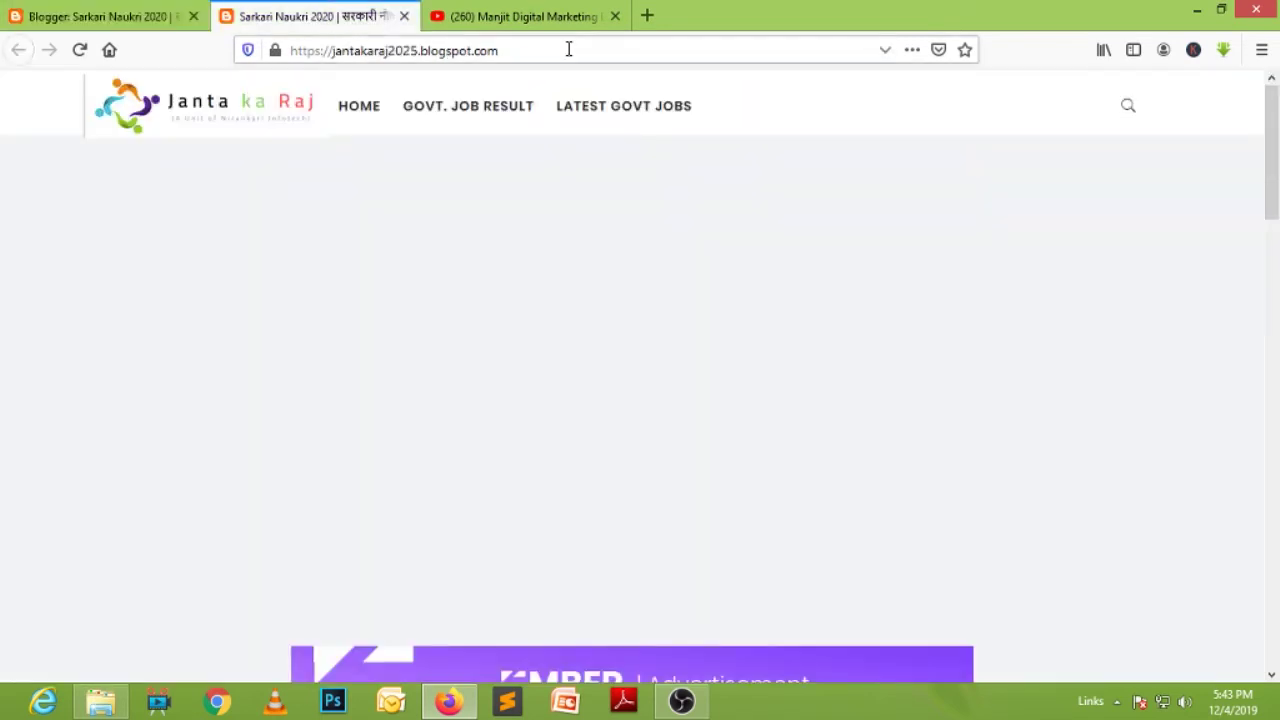
left_click(79, 50)
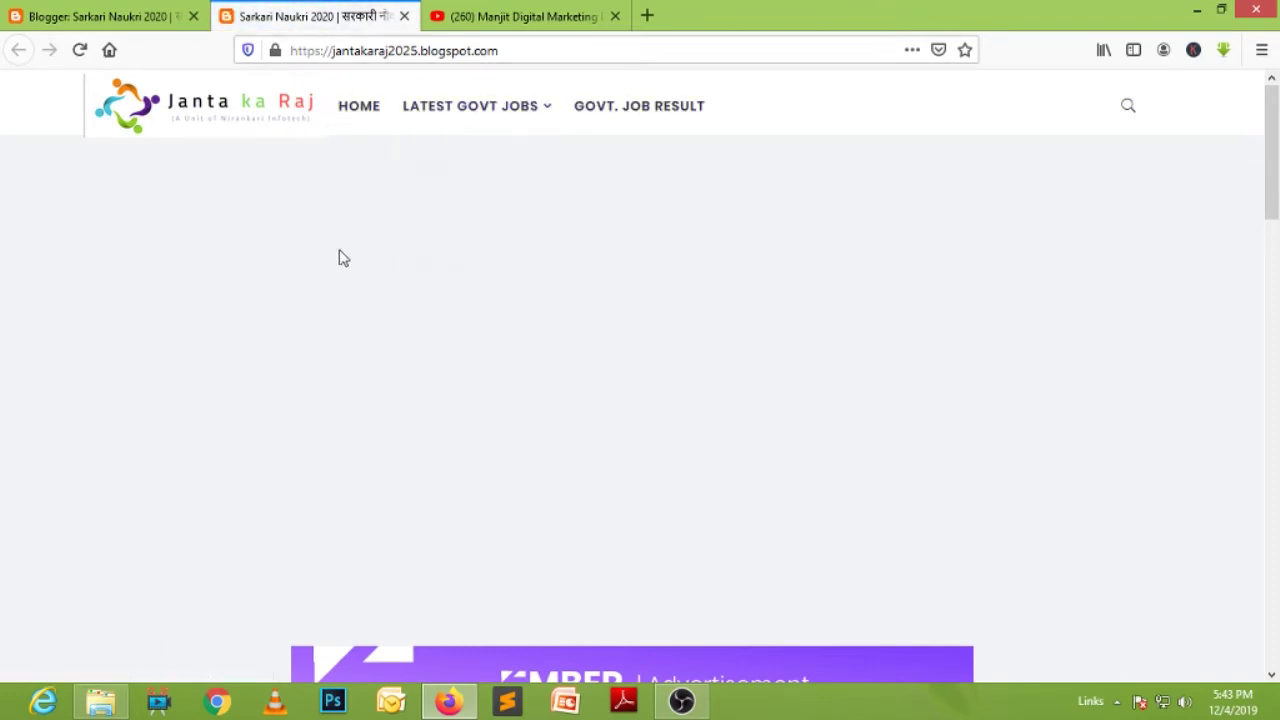
- Check the Latest Govt Jobs drop-down on the live blog, and compare the page sections below the header with the Layout gadgets
mouse_move(477, 114)
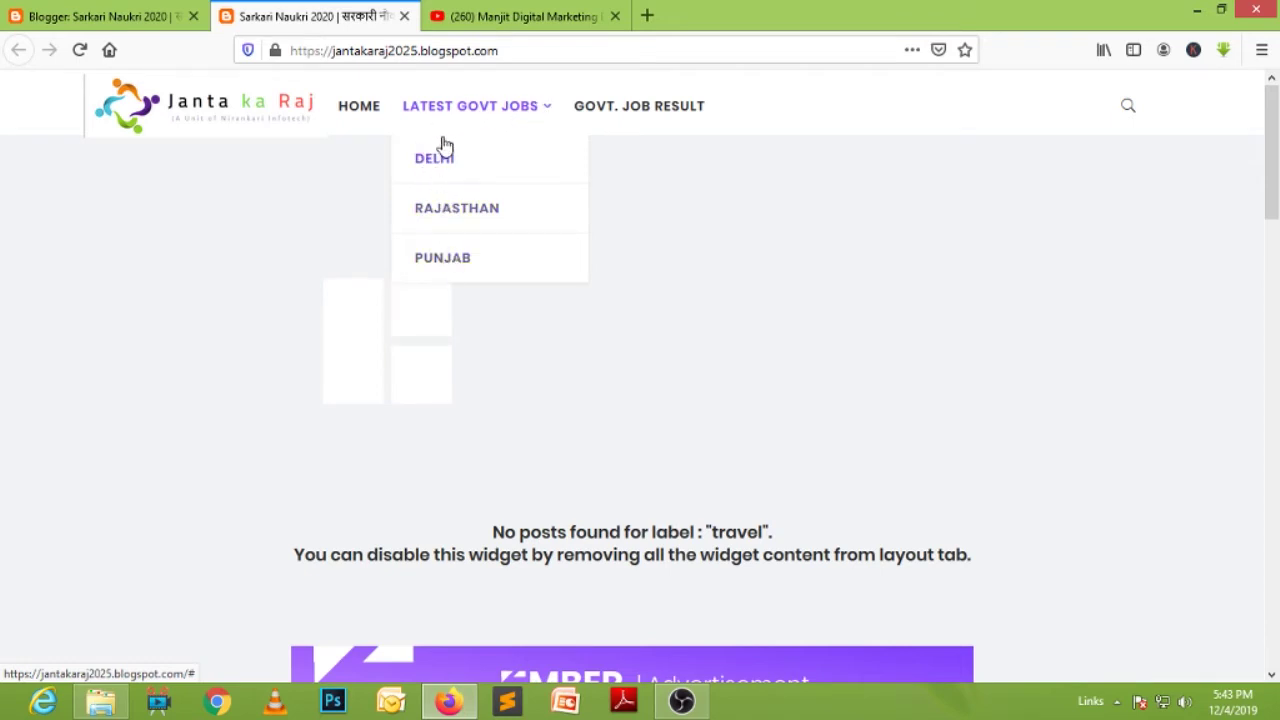
left_click(462, 264)
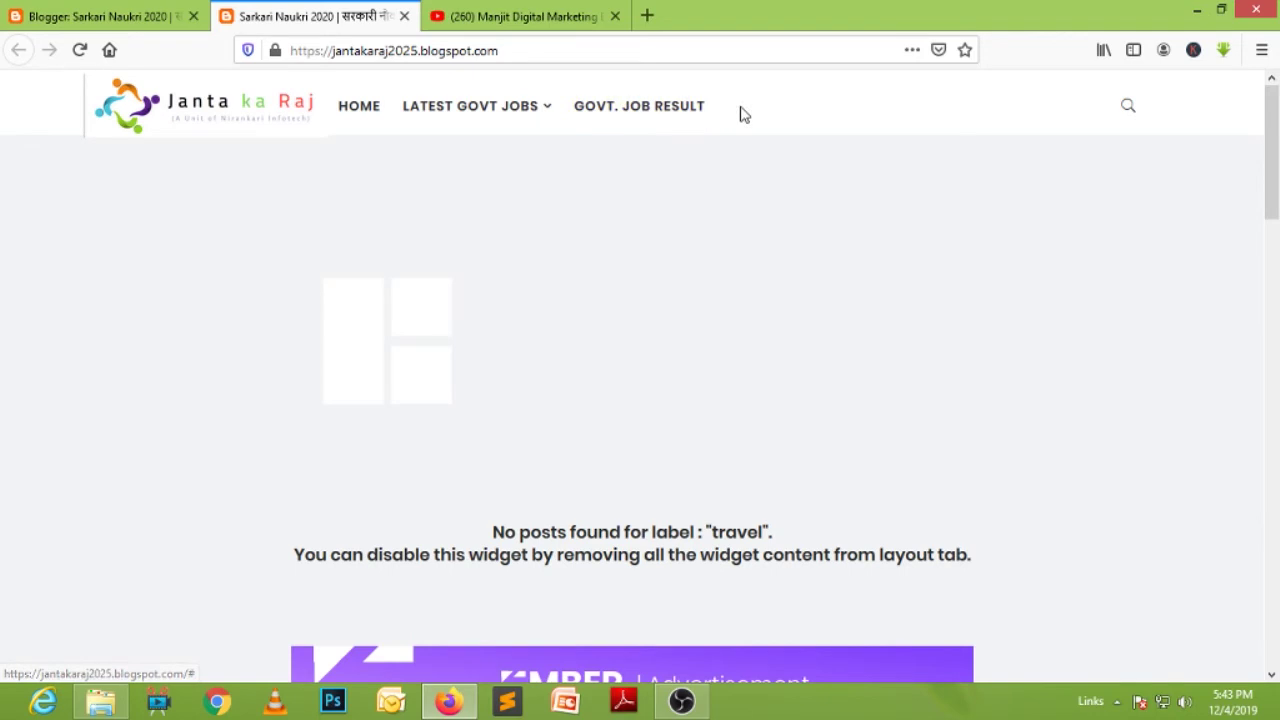
left_click(124, 20)
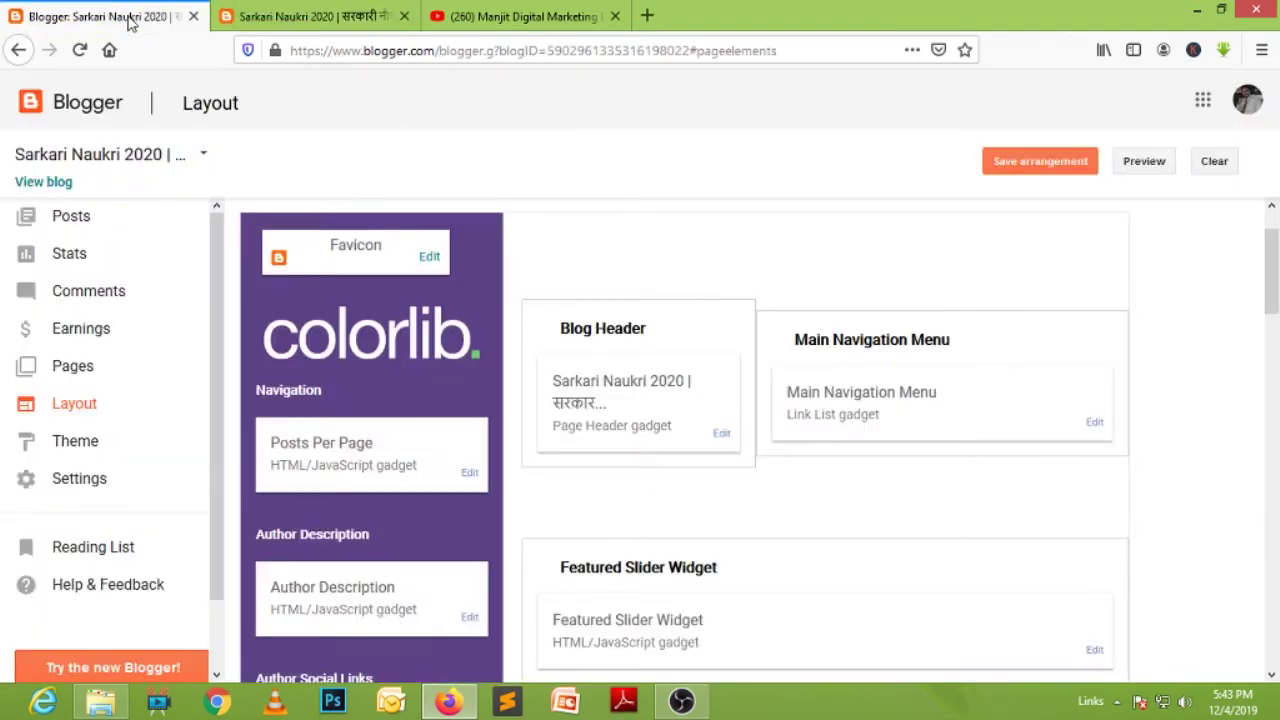
scroll(1185, 325, "down", 3)
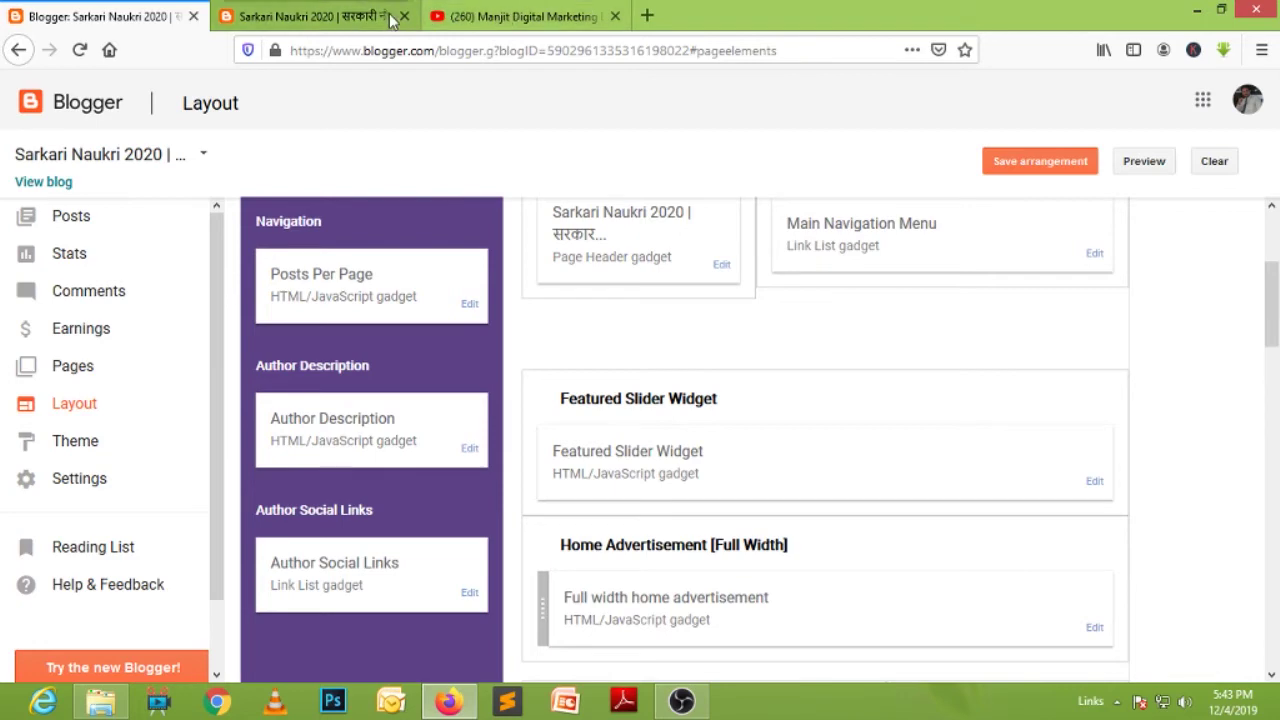
left_click(510, 20)
left_click(306, 18)
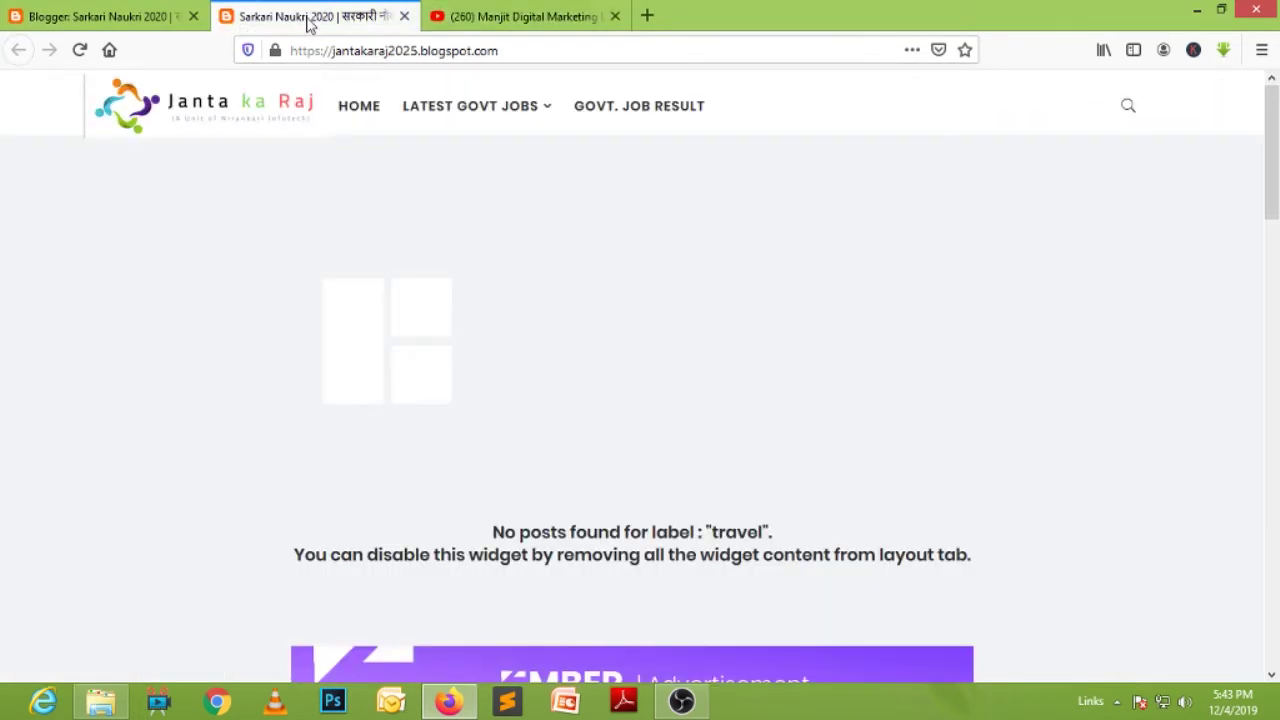
scroll(717, 222, "down", 5)
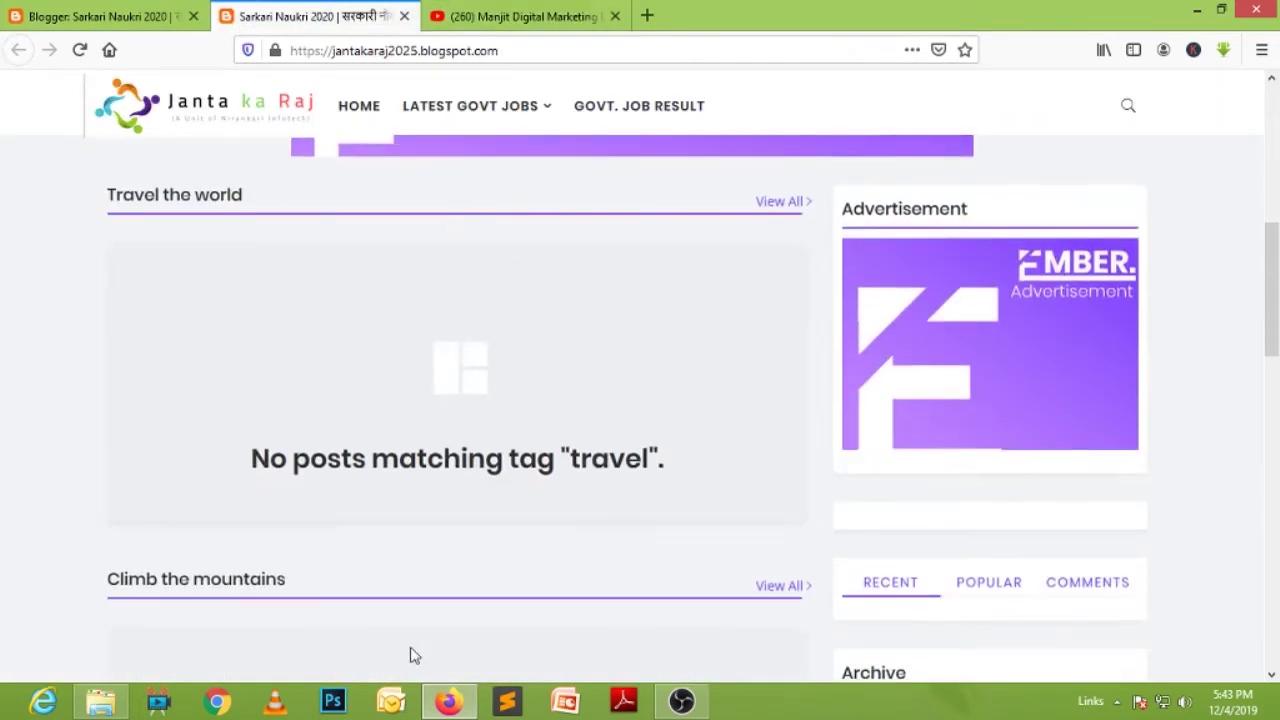
- Open the Posts Per Page gadget in Layout, examine its content value, and close it without saving
left_click(114, 18)
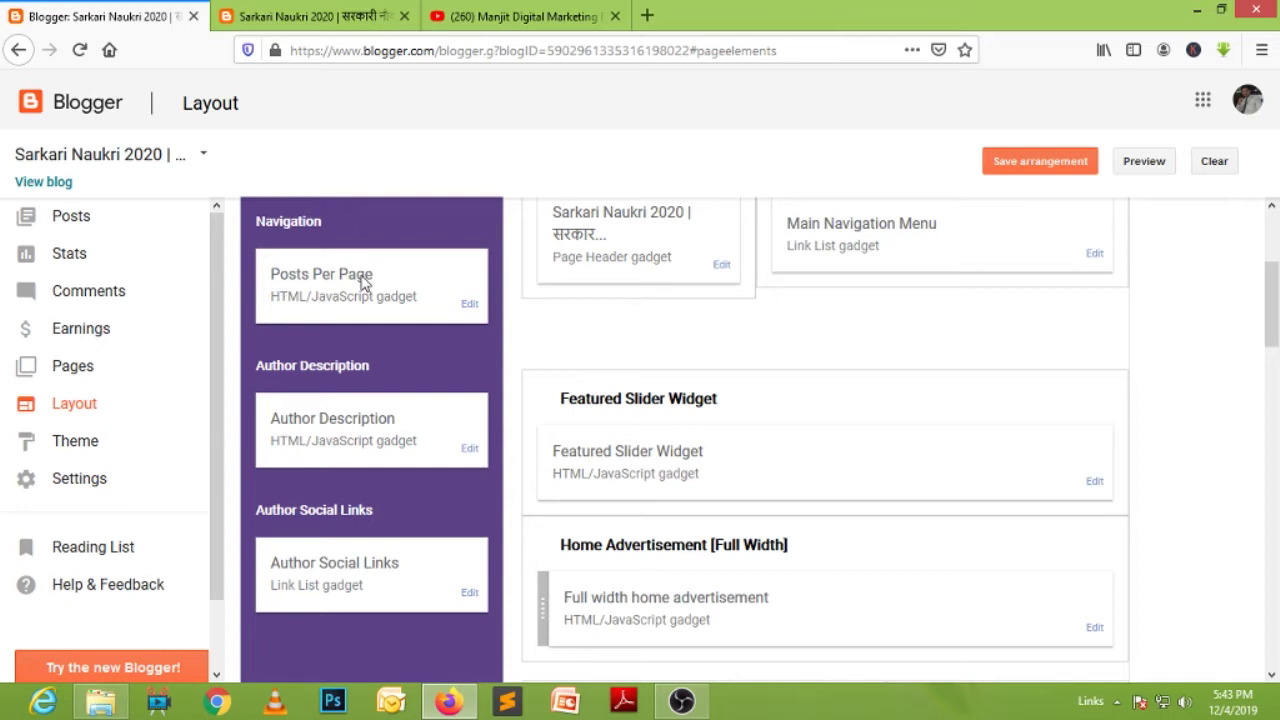
left_click(471, 305)
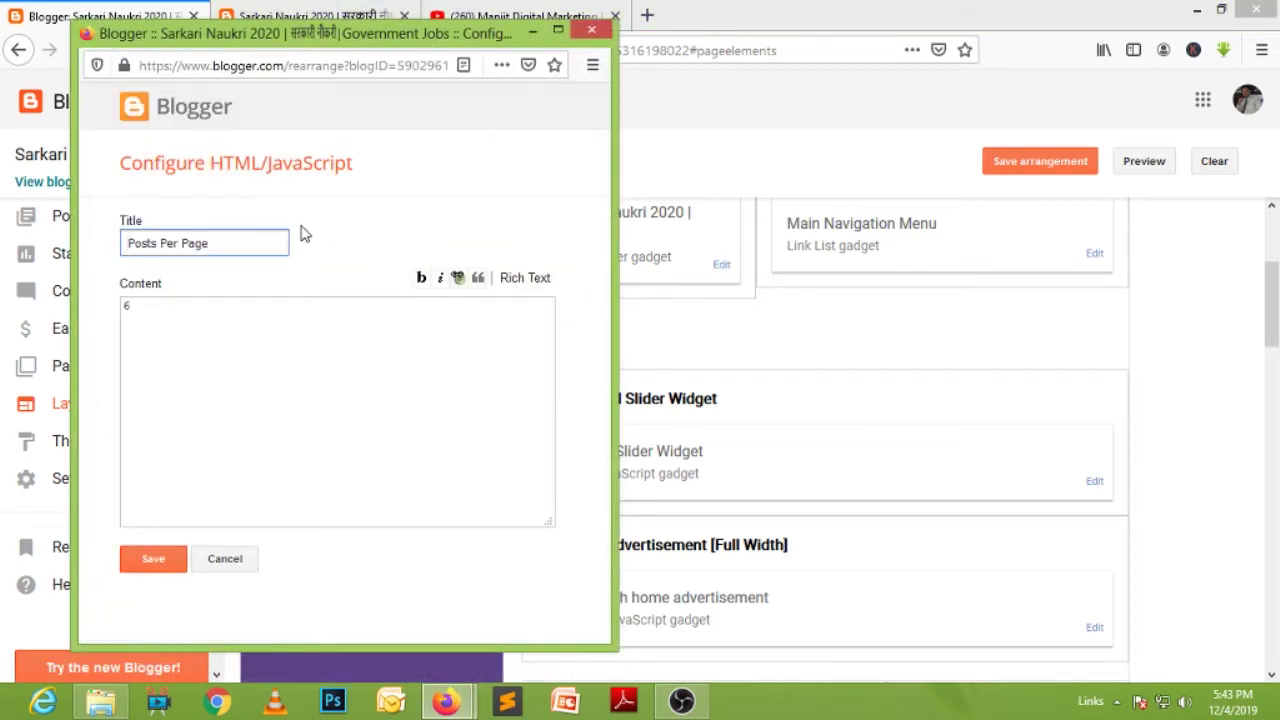
left_click_drag(161, 309, 105, 304)
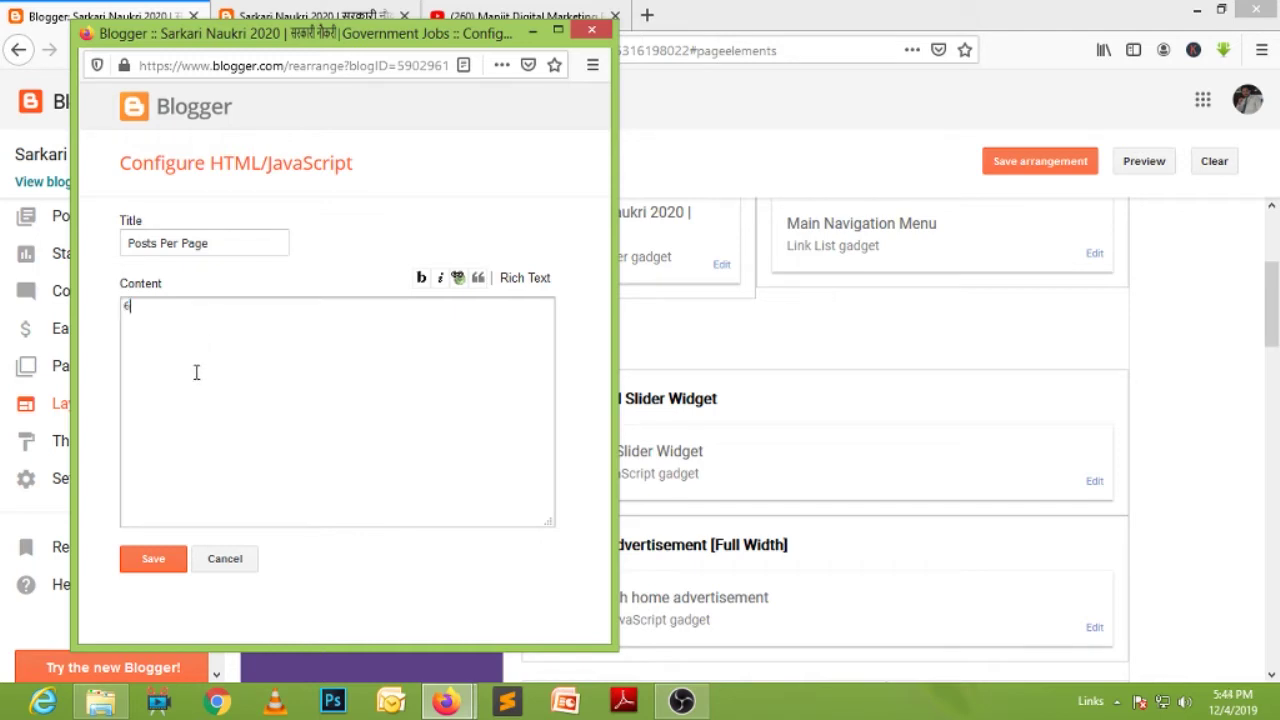
left_click(237, 558)
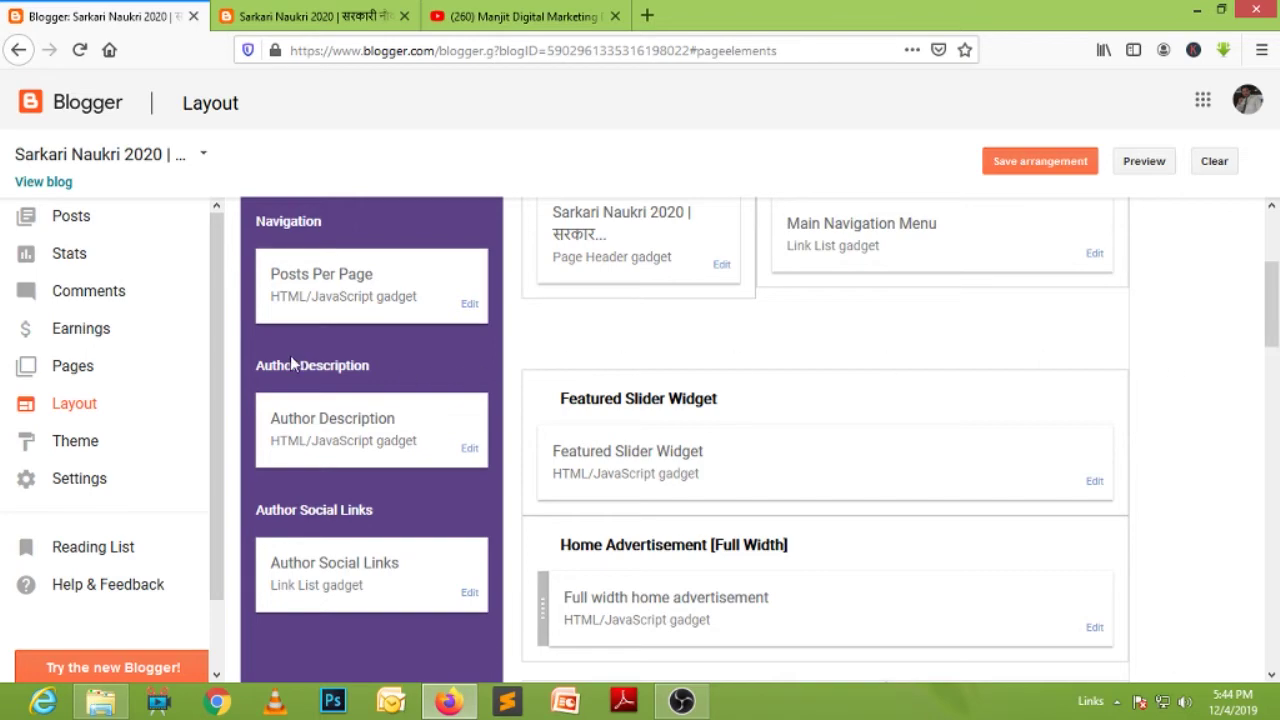
- Replace the Author Description text after "Hey there," with the author's name and "i am showing you all the tIps & Tricks related to Blogging.", and save
left_click(469, 448)
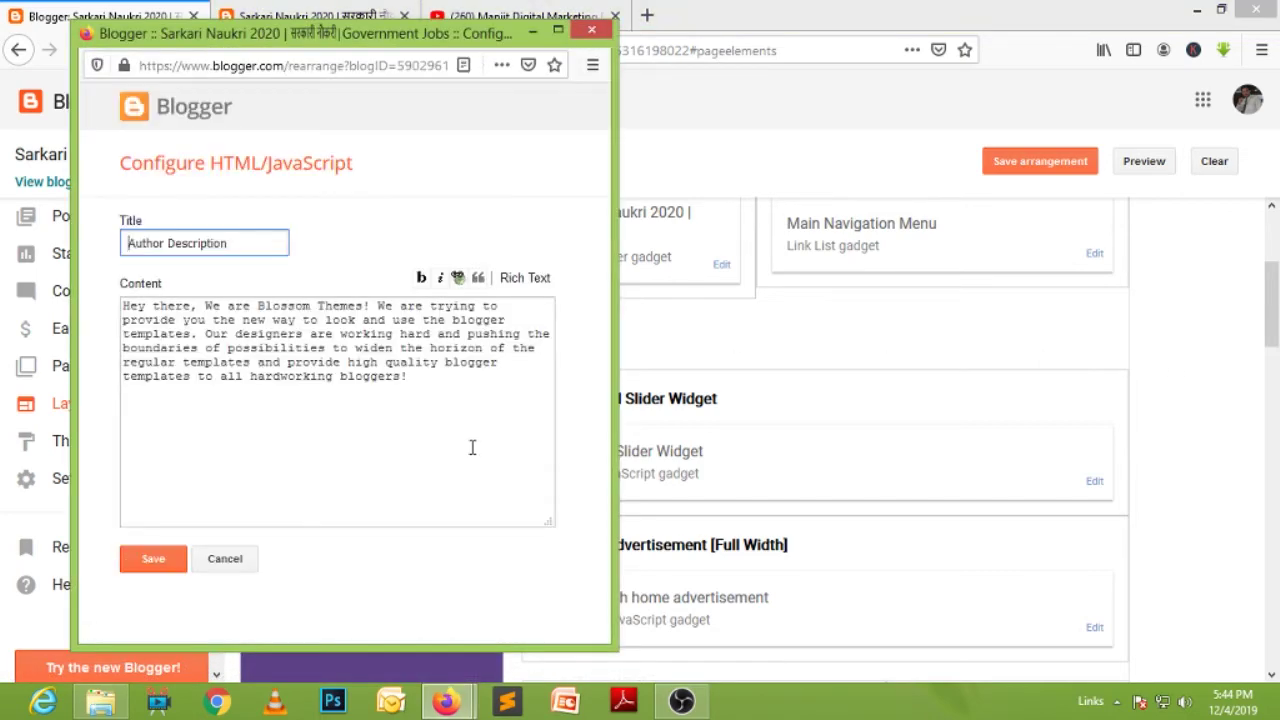
left_click_drag(414, 380, 100, 297)
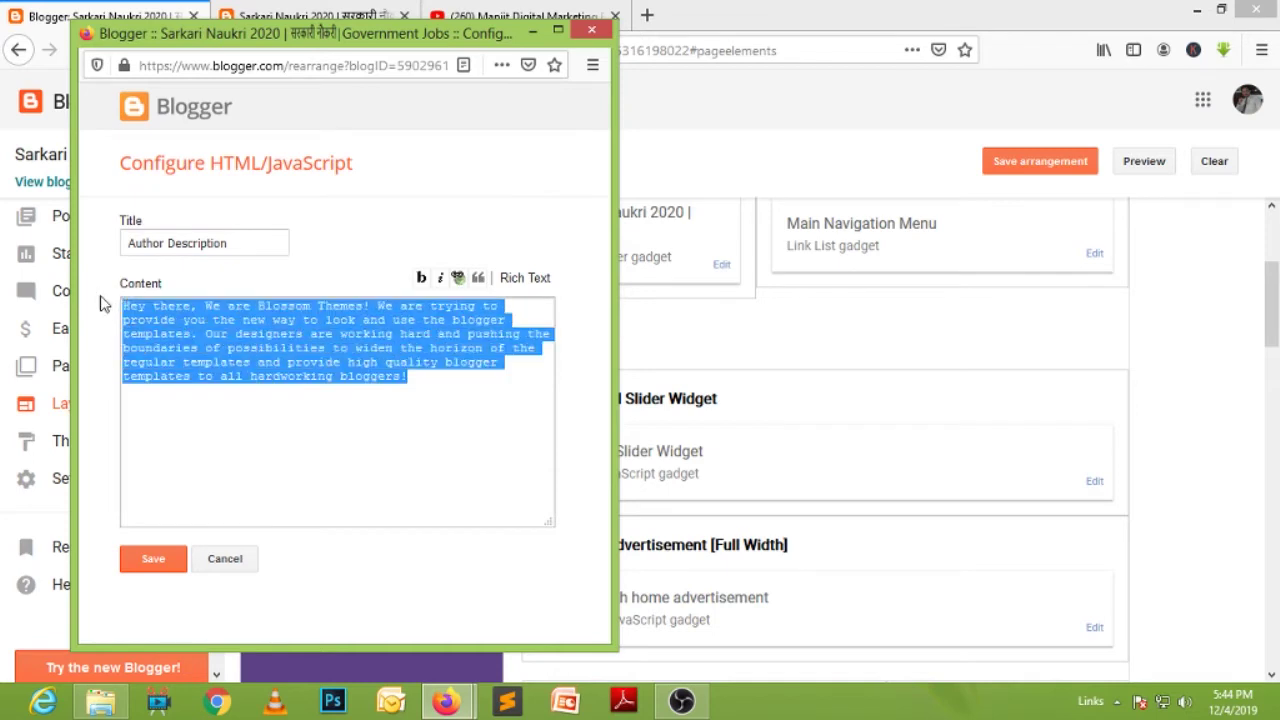
left_click(100, 303)
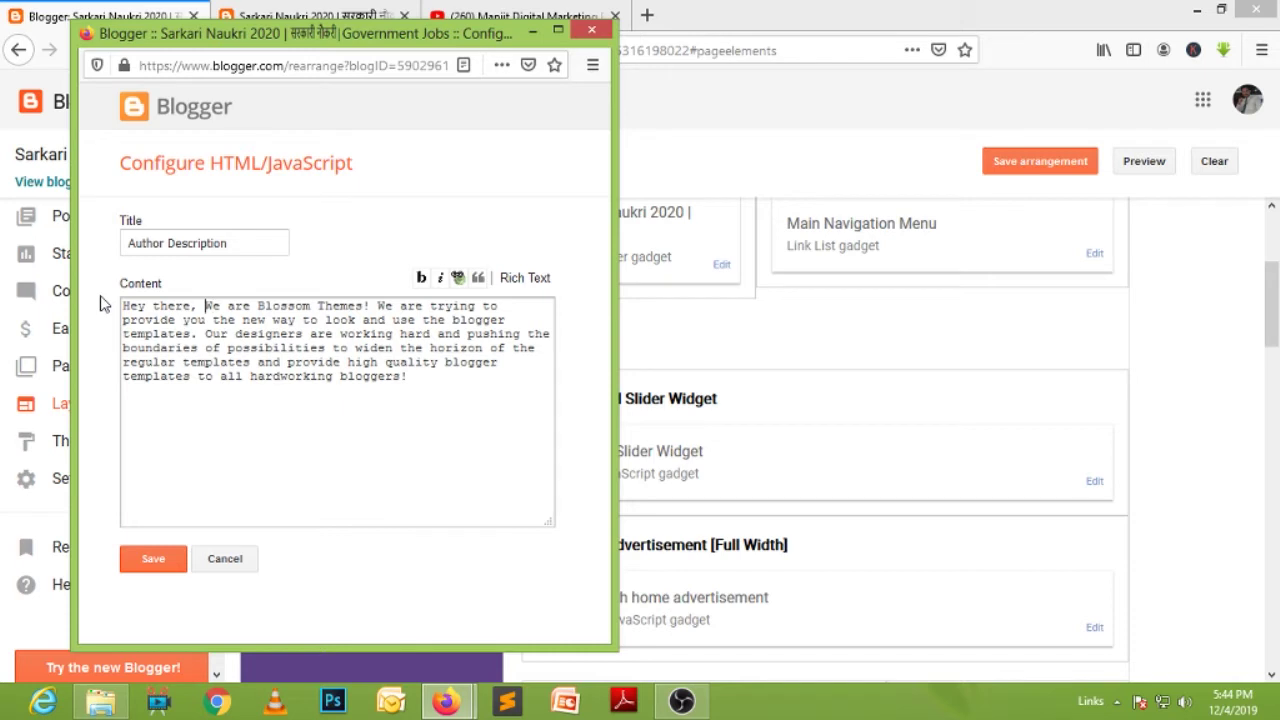
key("ctrl+shift+Right")
key("ctrl+shift+Right")
key("ctrl+shift+Right")
key("ctrl+shift+Right")
key("ctrl+shift+Right")
key("ctrl+shift+Right")
key("ctrl+shift+Right")
key("ctrl+shift+Right")
key("ctrl+shift+Right")
key("ctrl+shift+Right")
key("ctrl+shift+Right")
key("ctrl+shift+Right")
key("ctrl+shift+Right")
key("ctrl+shift+Right")
key("ctrl+shift+Right")
key("ctrl+shift+Right")
key("ctrl+shift+Right")
key("ctrl+shift+Right")
key("ctrl+shift+Right")
key("ctrl+shift+Right")
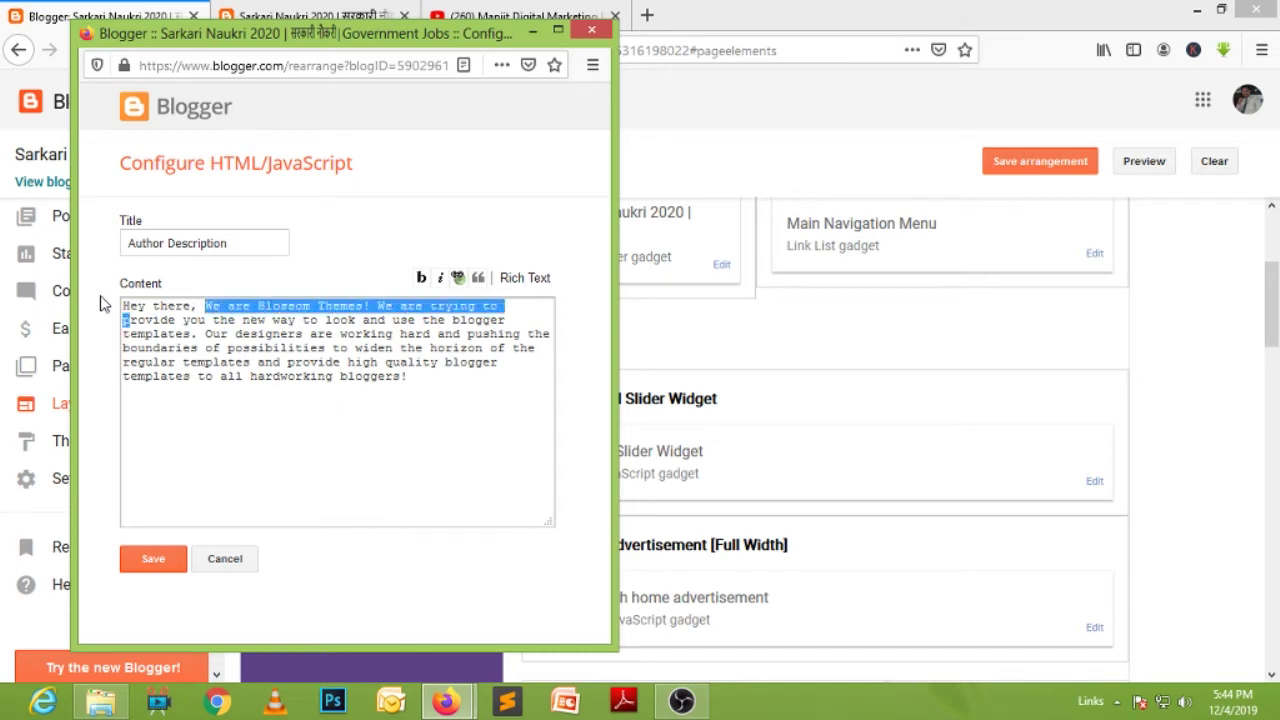
type("My Name is Manjit Singh and i am showing you all t")
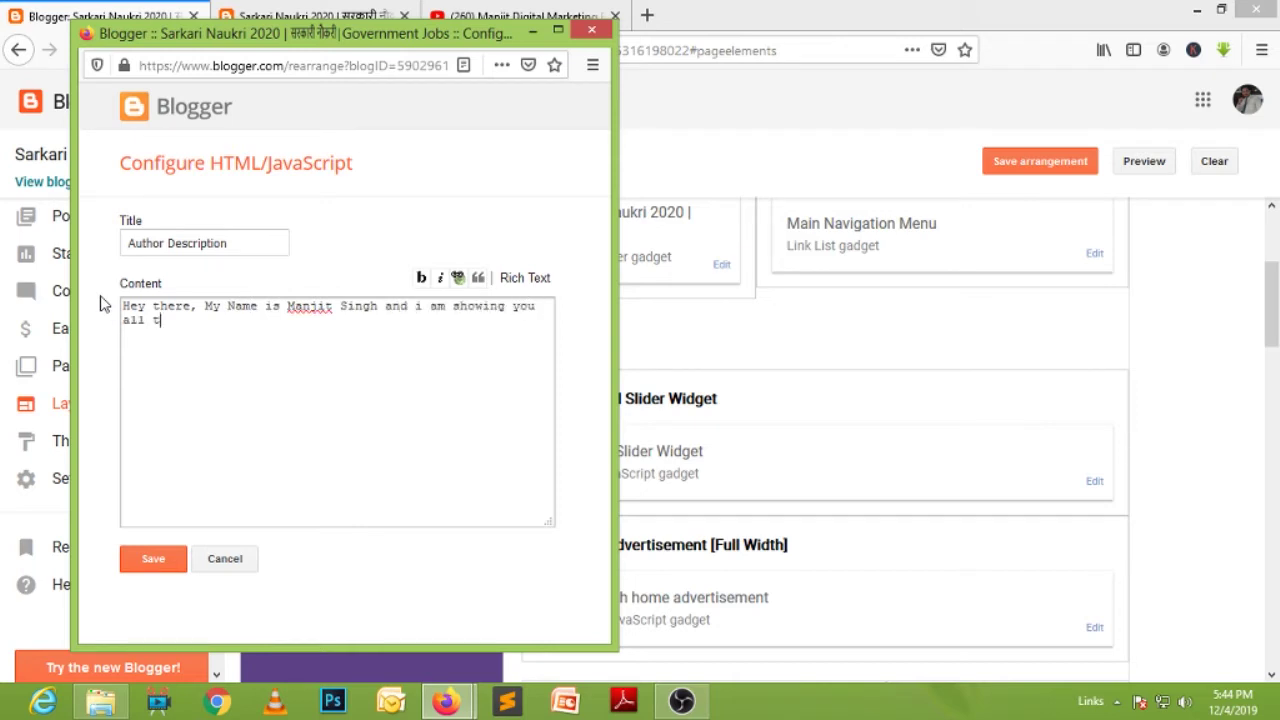
type("he tIps & Tricks related to Blogg")
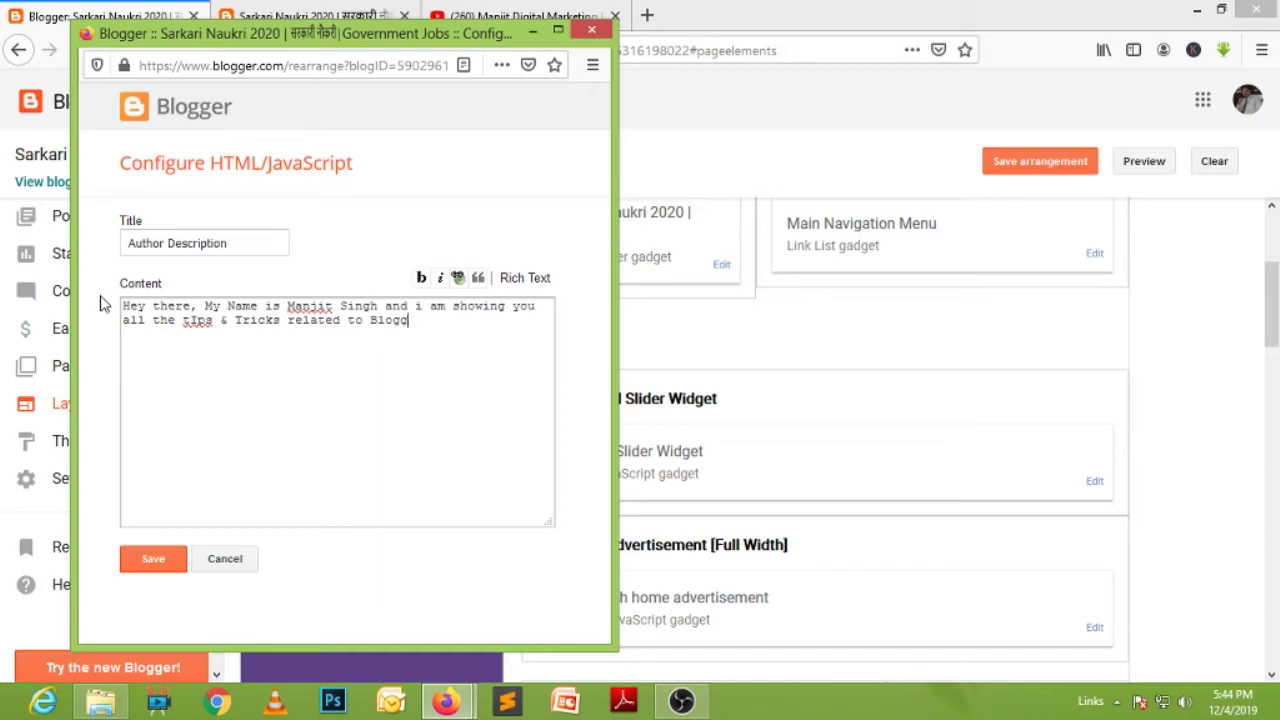
type("ging.")
left_click(152, 560)
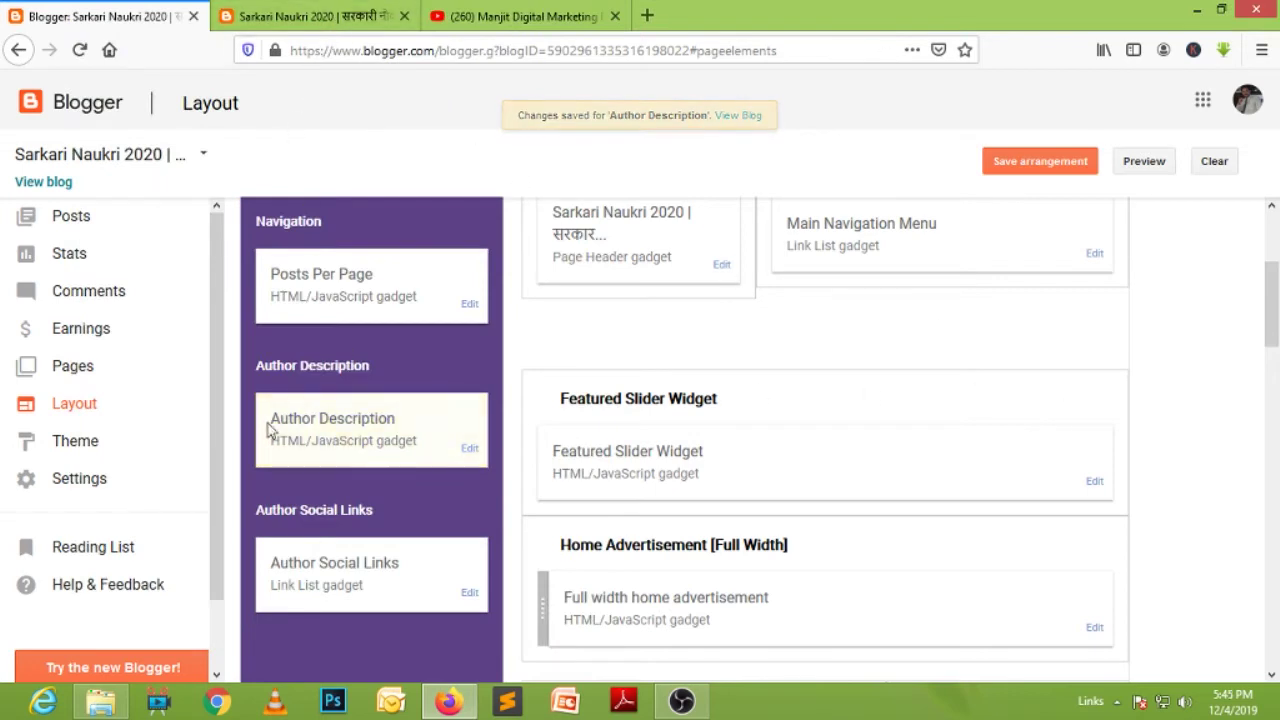
- Open the Author Social Links gadget and inspect the name and URL of its first two links, Instagram and Vine
scroll(468, 535, "down", 3)
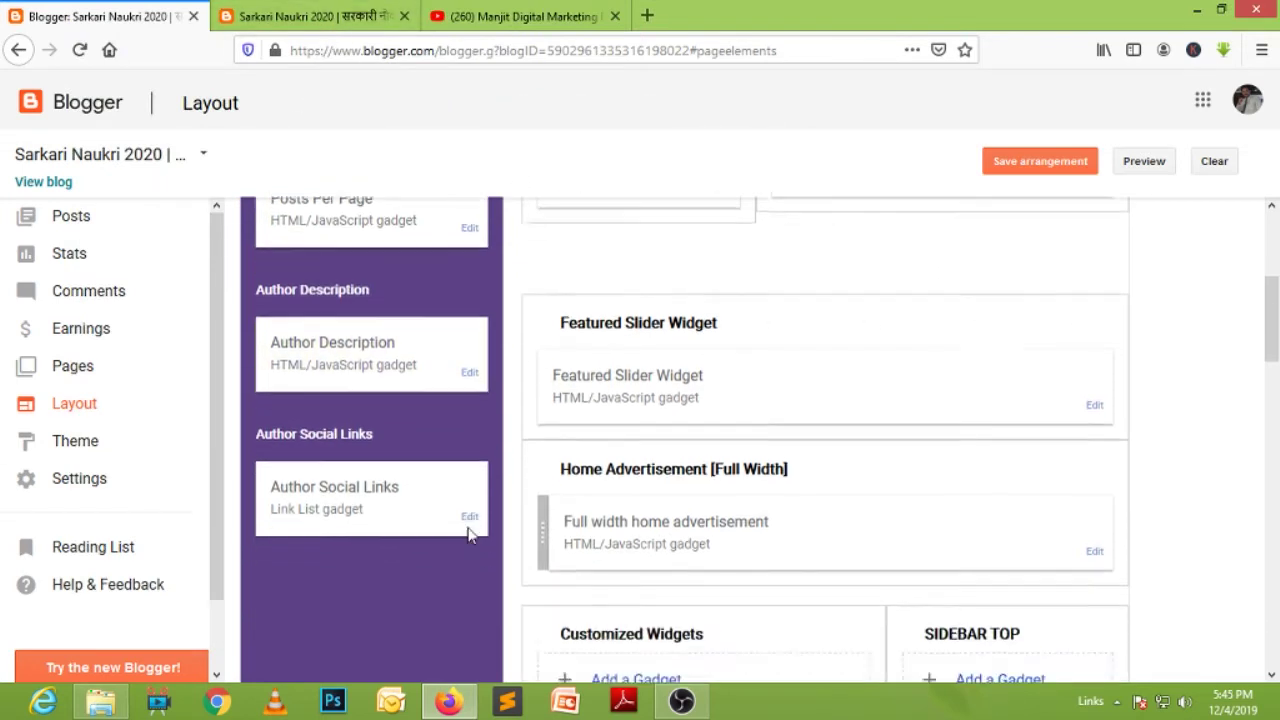
left_click(469, 425)
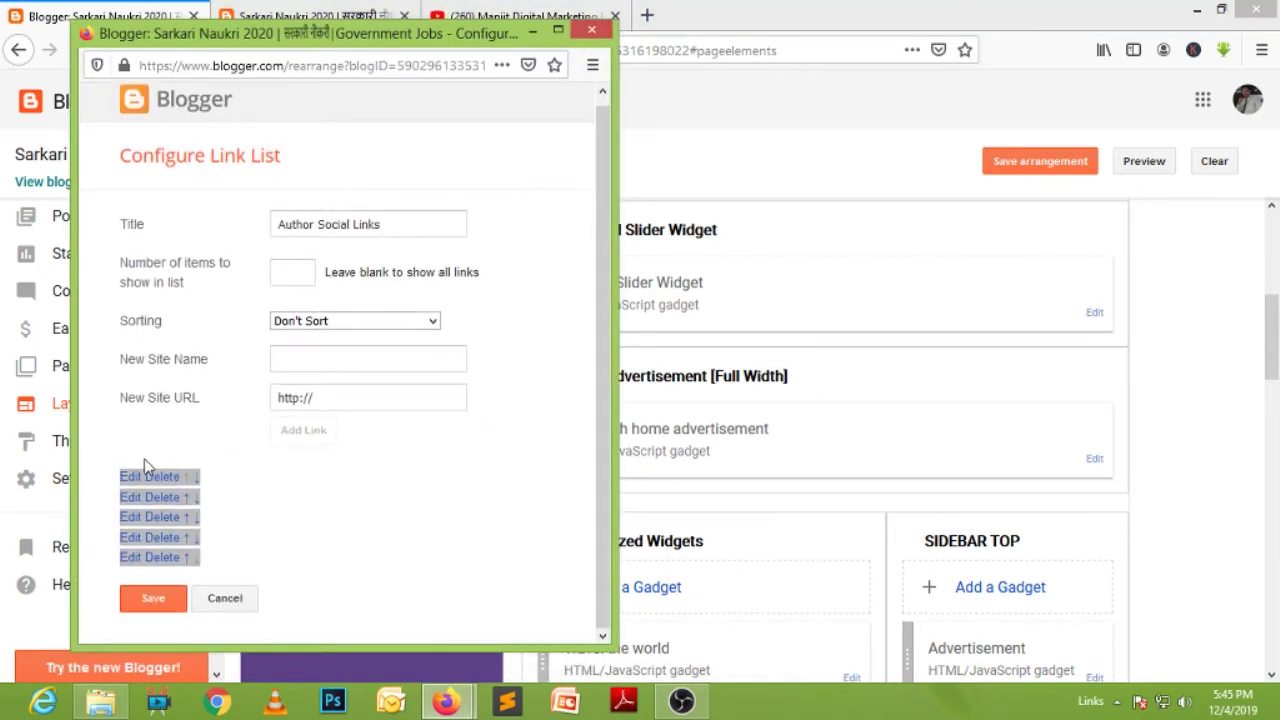
left_click(131, 481)
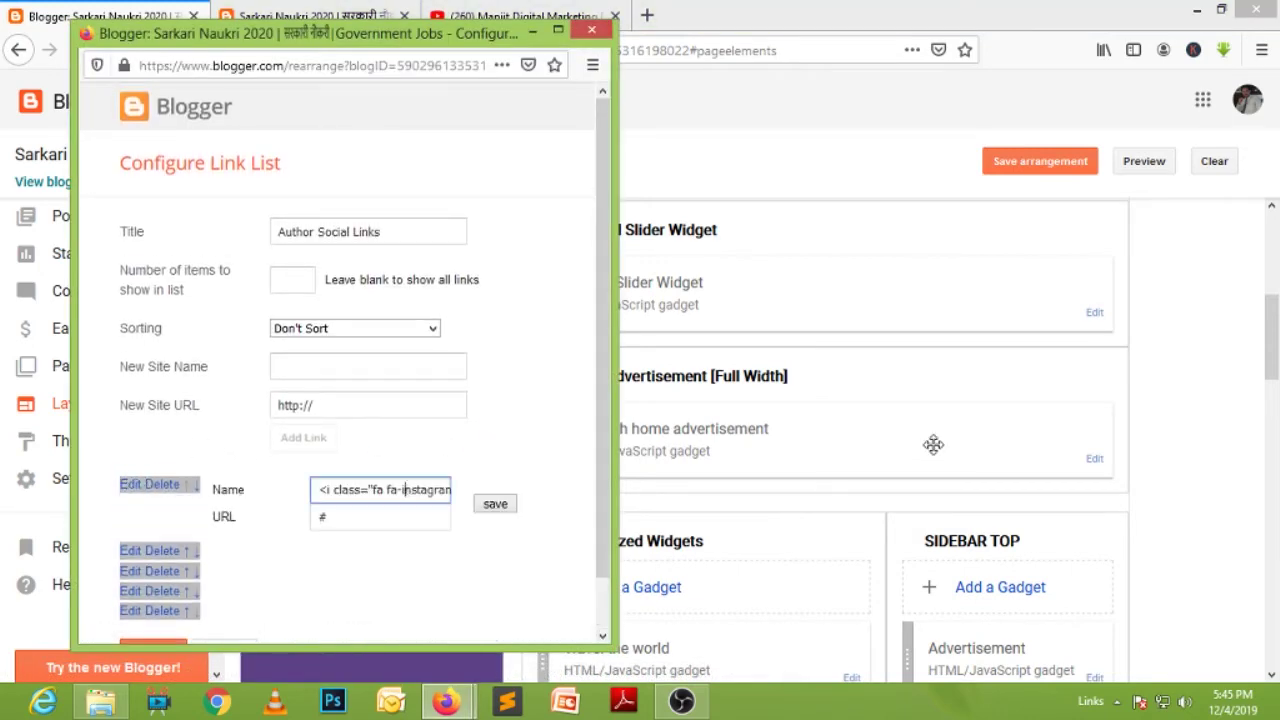
left_click(341, 514)
left_click_drag(341, 514, 289, 514)
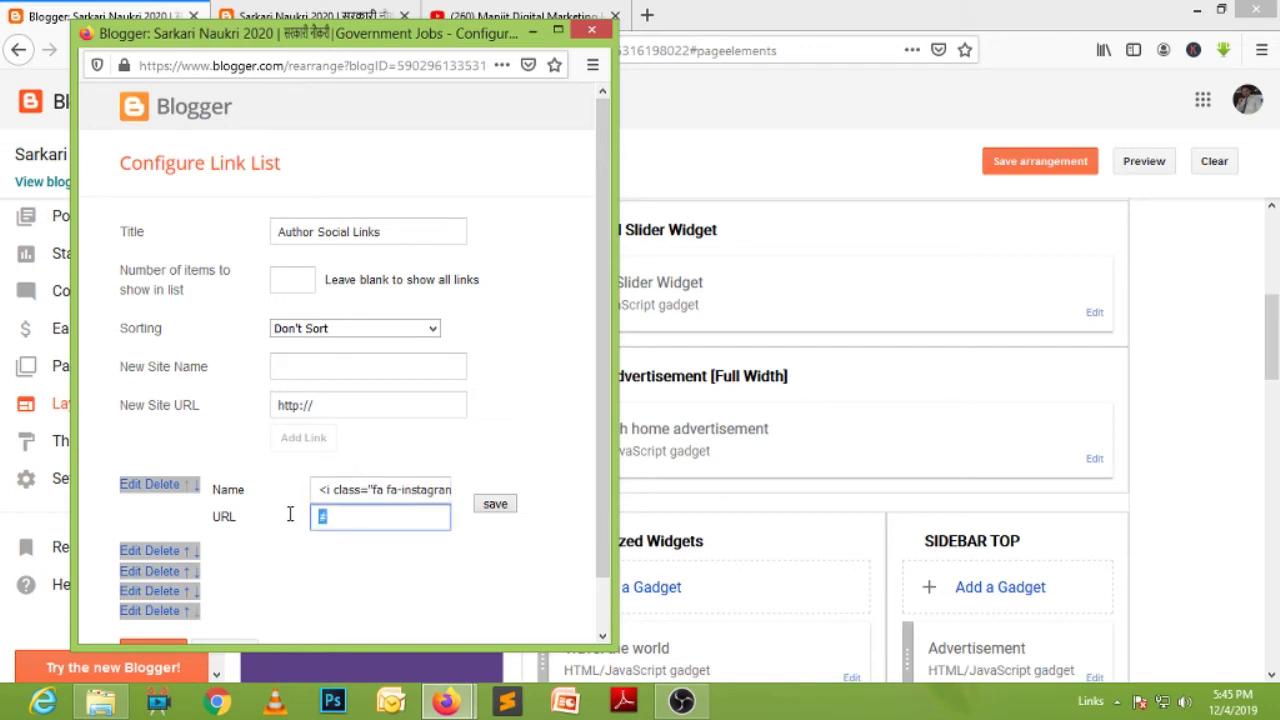
left_click(131, 551)
scroll(420, 462, "down", 2)
left_click(419, 458)
key("End")
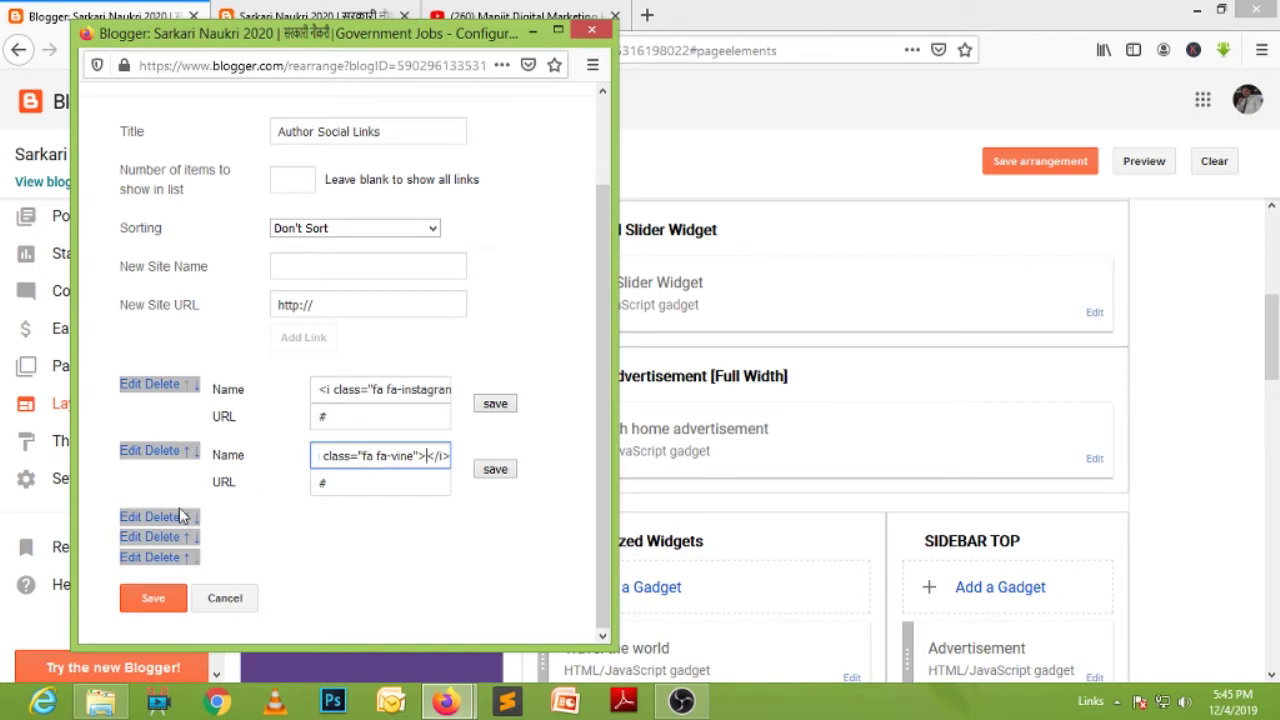
- Expand the Google Plus, Twitter and Facebook entries of Author Social Links and inspect their names and URLs
left_click(133, 517)
scroll(423, 530, "down", 2)
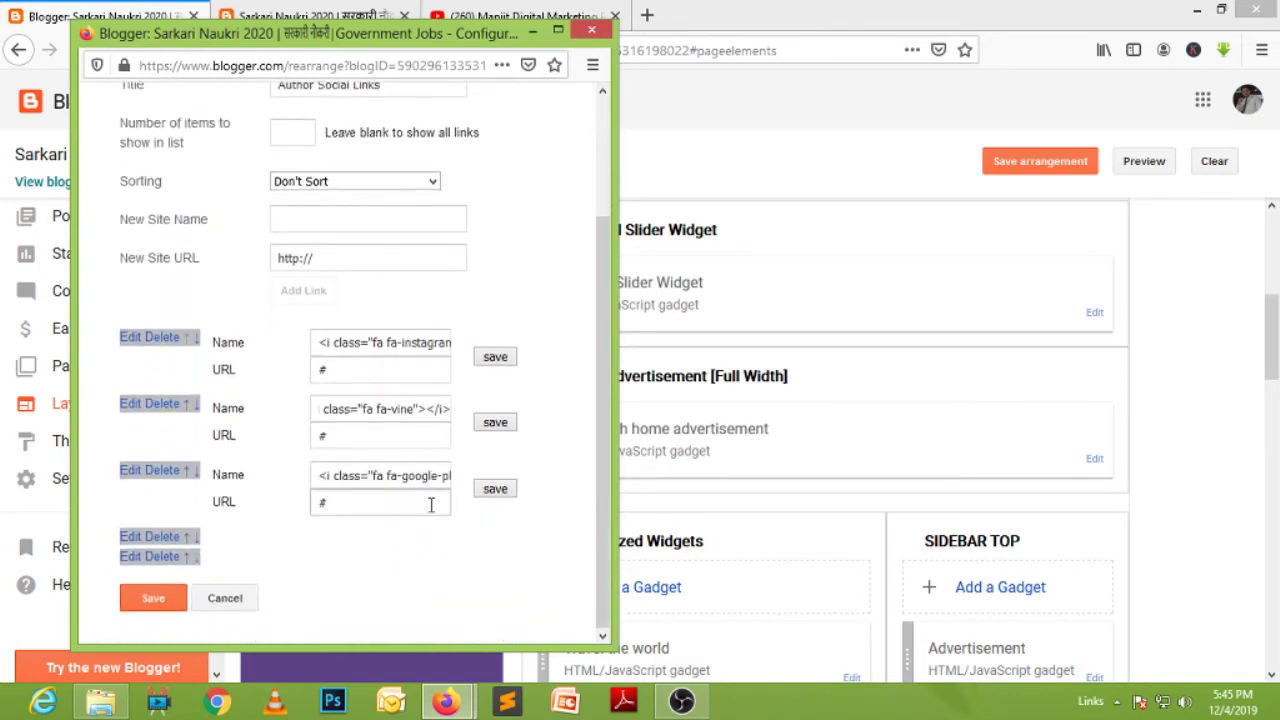
left_click(133, 537)
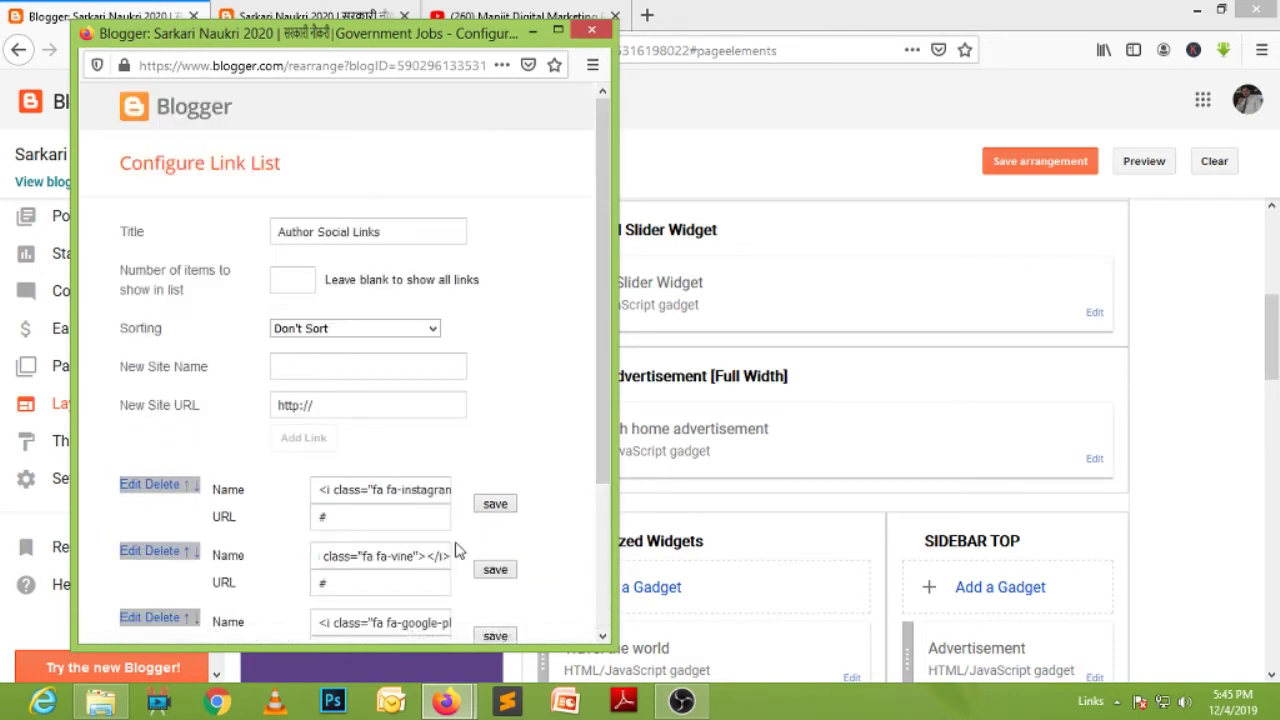
scroll(455, 548, "down", 4)
left_click(414, 491)
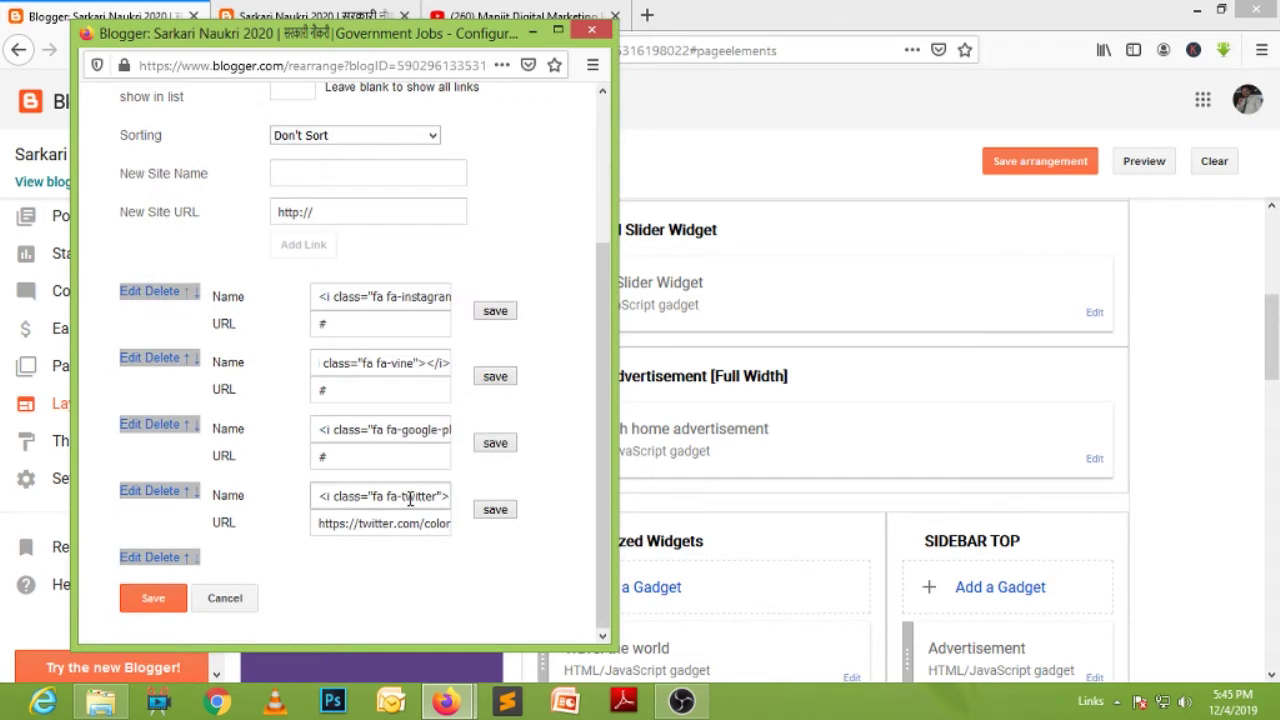
left_click(131, 557)
scroll(420, 550, "down", 5)
left_click(423, 541)
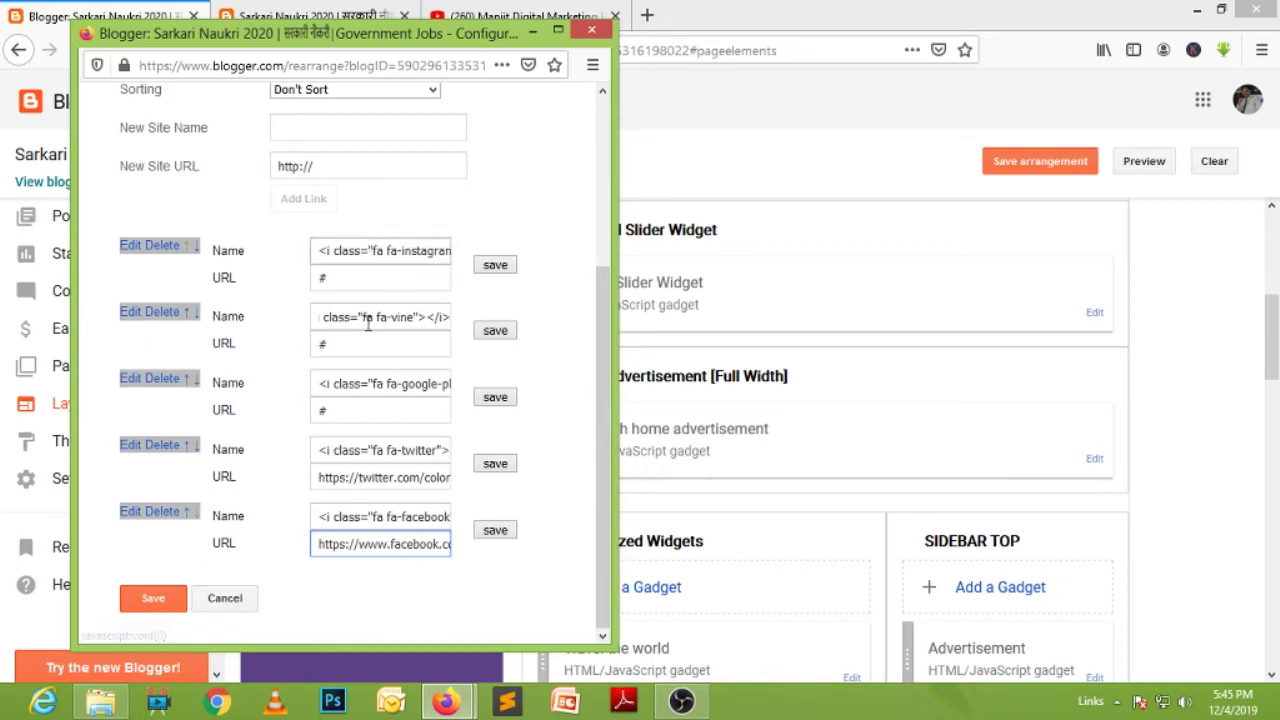
left_click(143, 604)
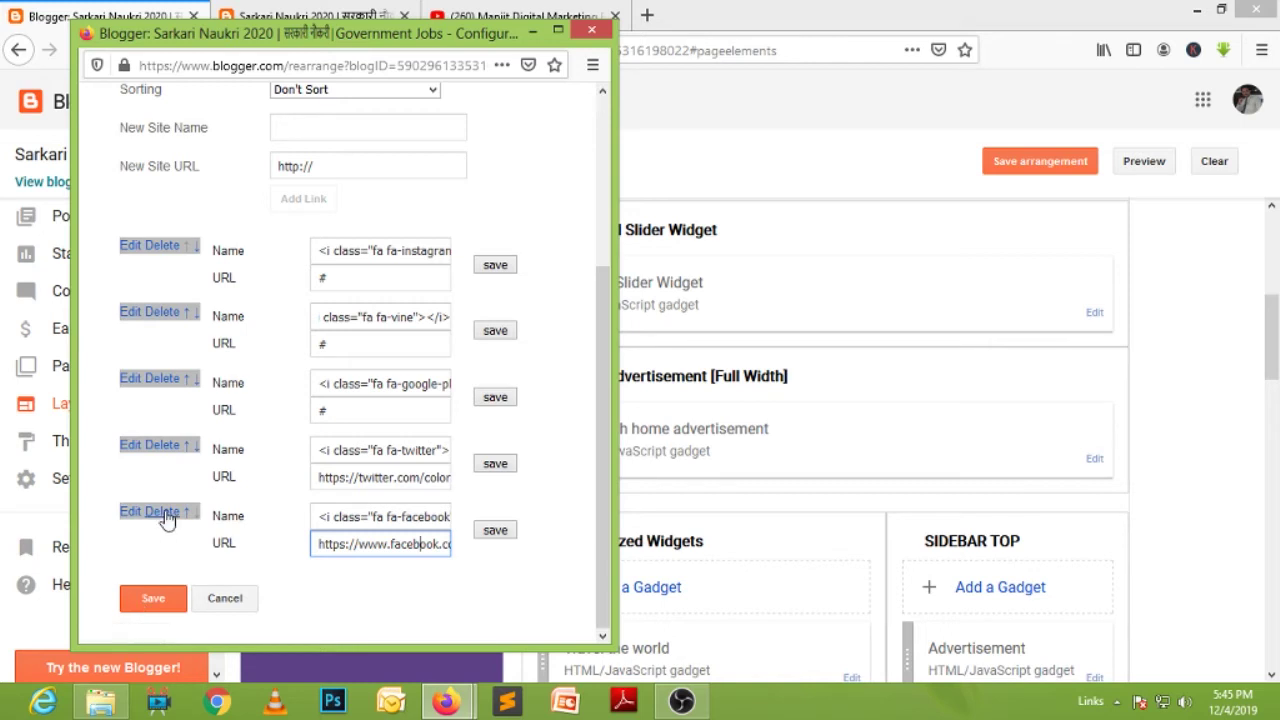
- Delete the Google Plus, Vine and Instagram links from Author Social Links, and save the gadget
left_click(165, 380)
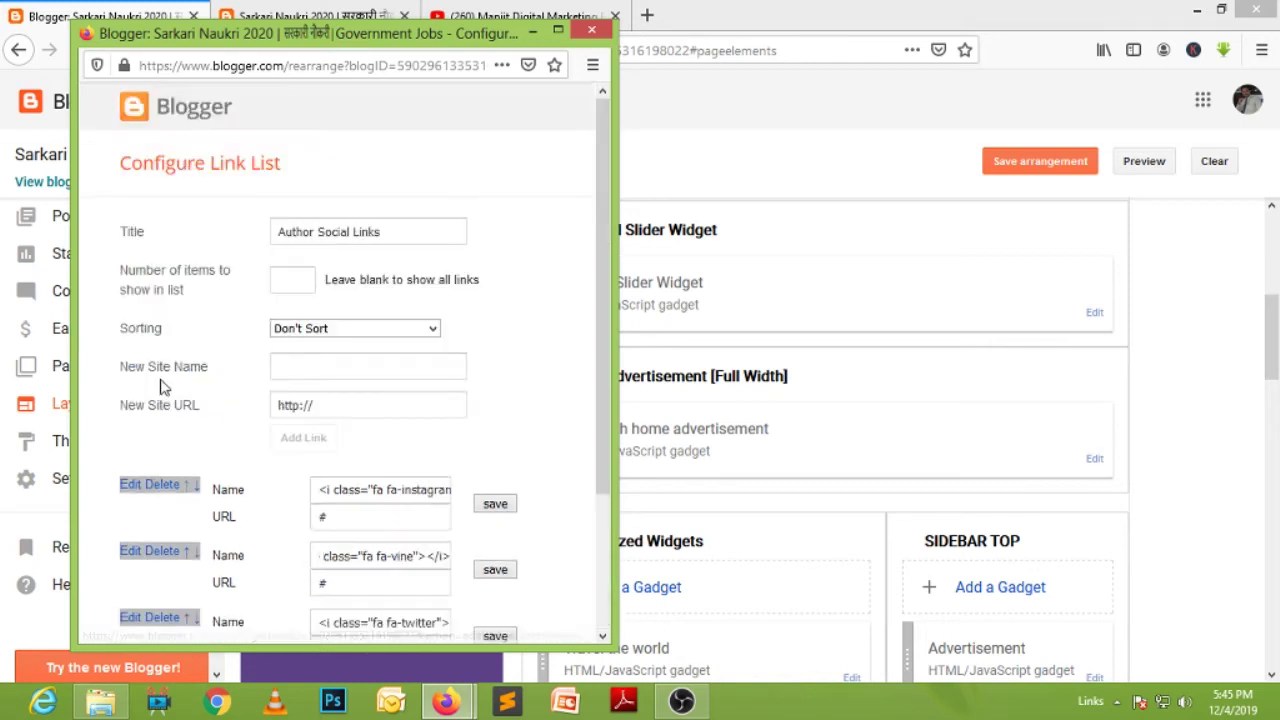
scroll(258, 490, "down", 3)
left_click(168, 380)
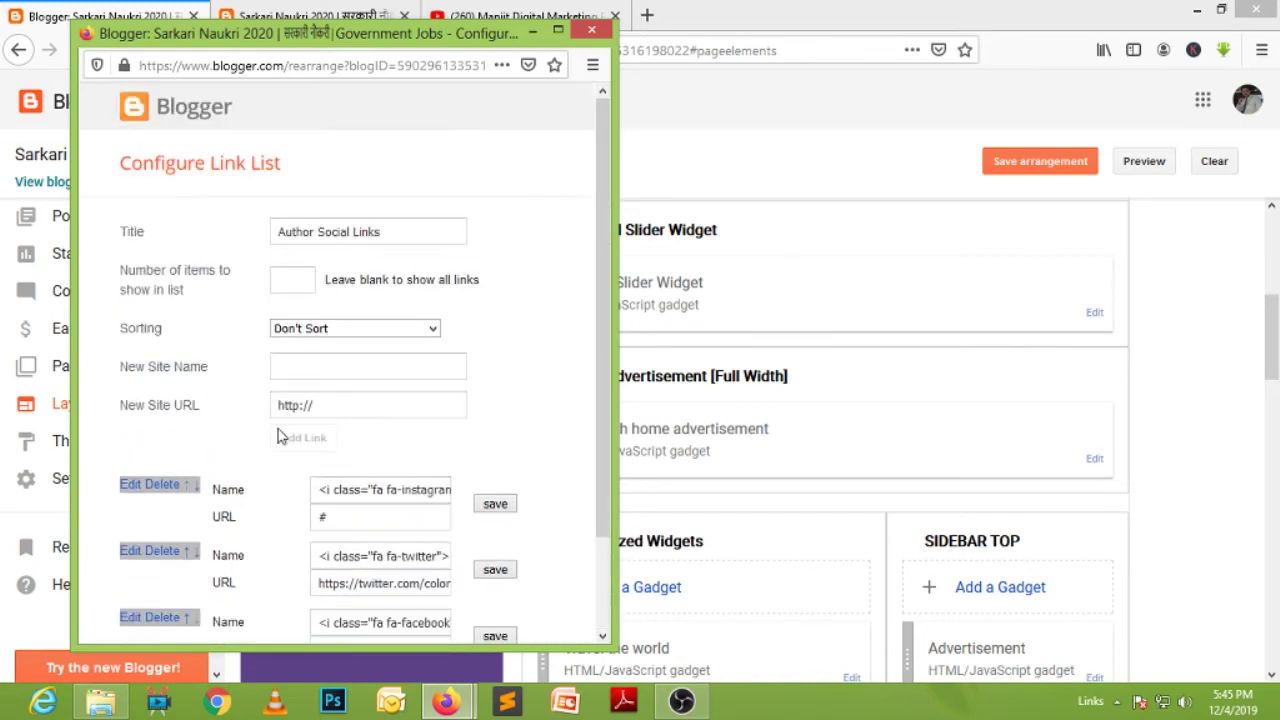
left_click(166, 487)
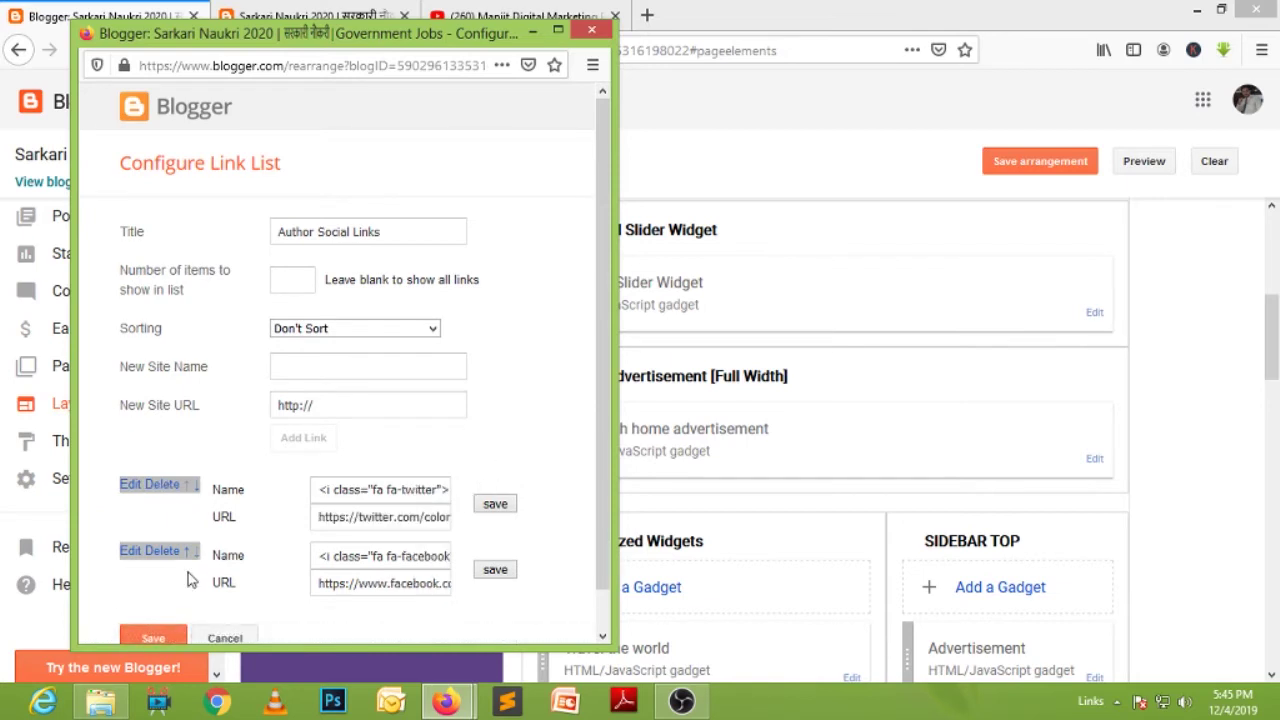
scroll(175, 574, "down", 2)
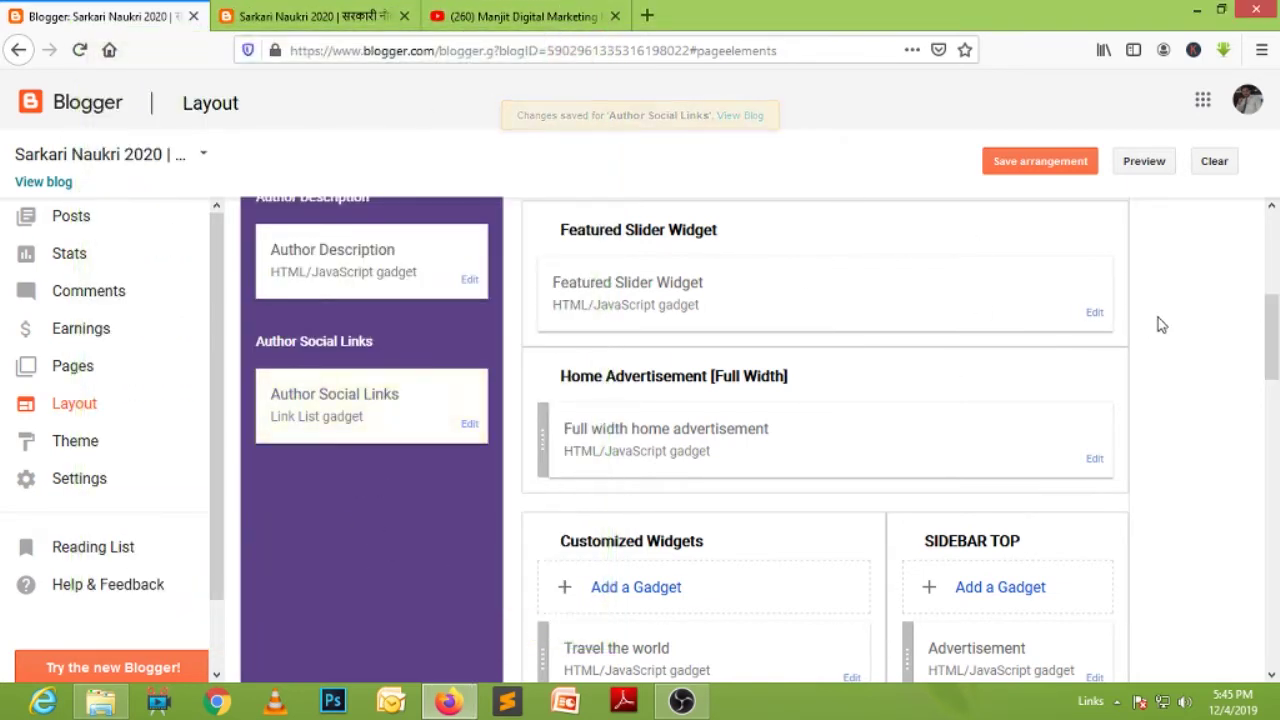
- Compare the Featured Slider and Home Advertisement sections in Layout with the live blog, and return to the full width home advertisement gadget
scroll(1168, 314, "down", 1)
scroll(1168, 314, "up", 1)
scroll(1176, 314, "up", 1)
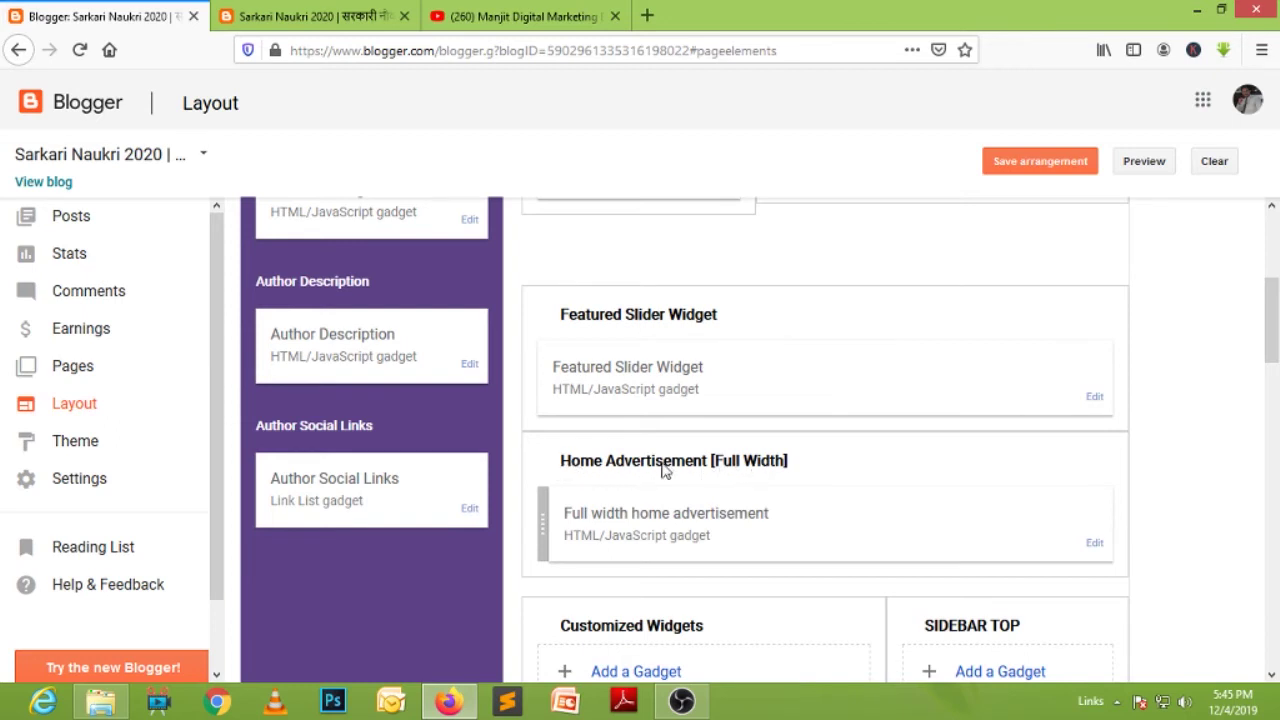
scroll(1250, 530, "up", 1)
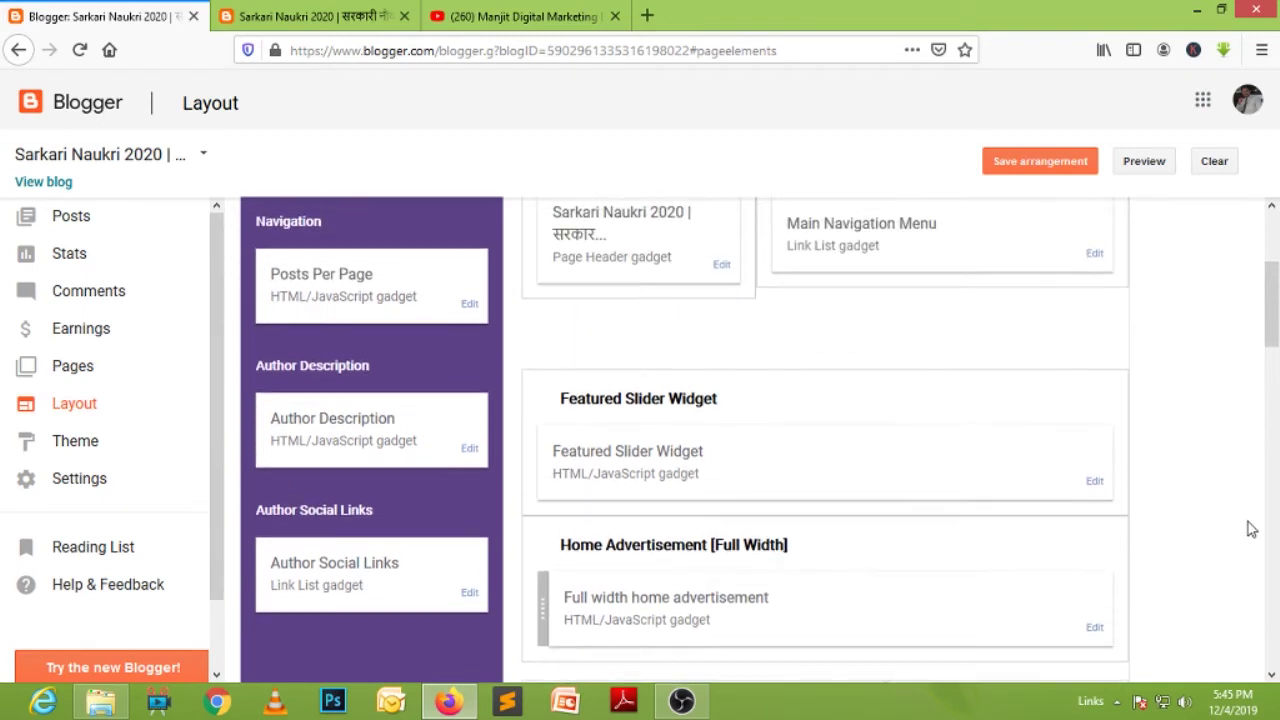
left_click(300, 16)
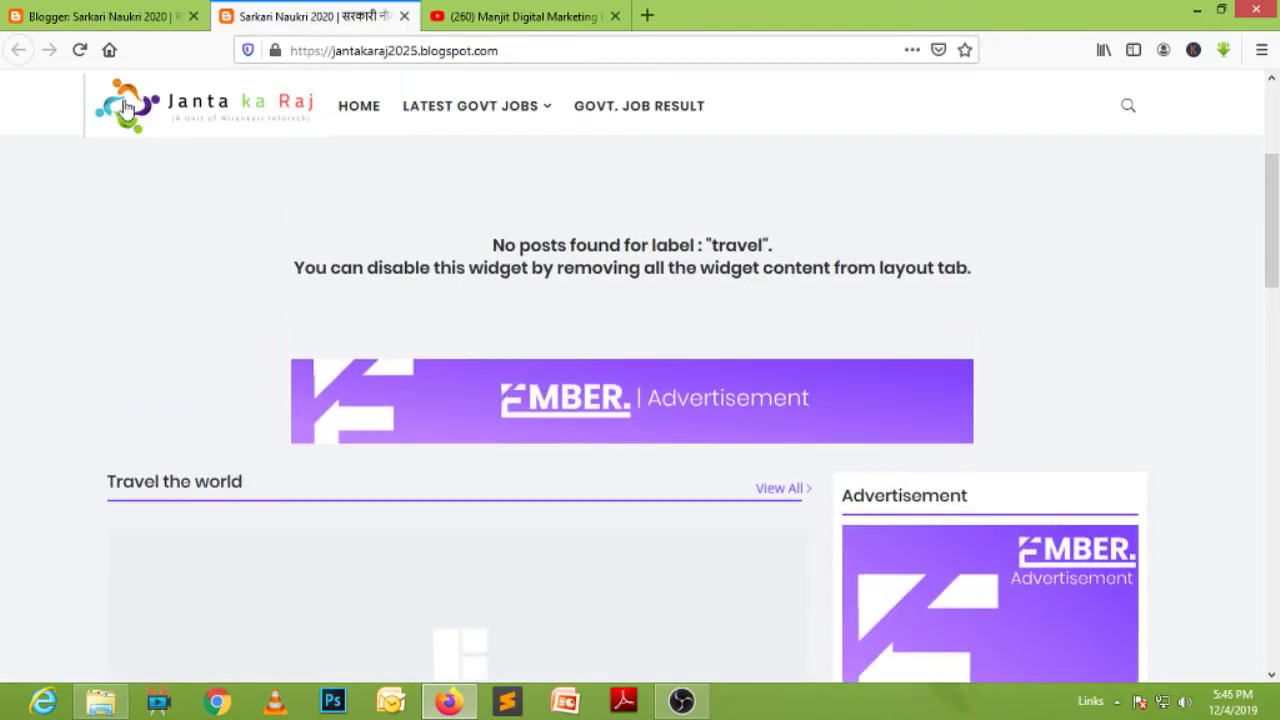
left_click(98, 17)
scroll(1211, 517, "down", 2)
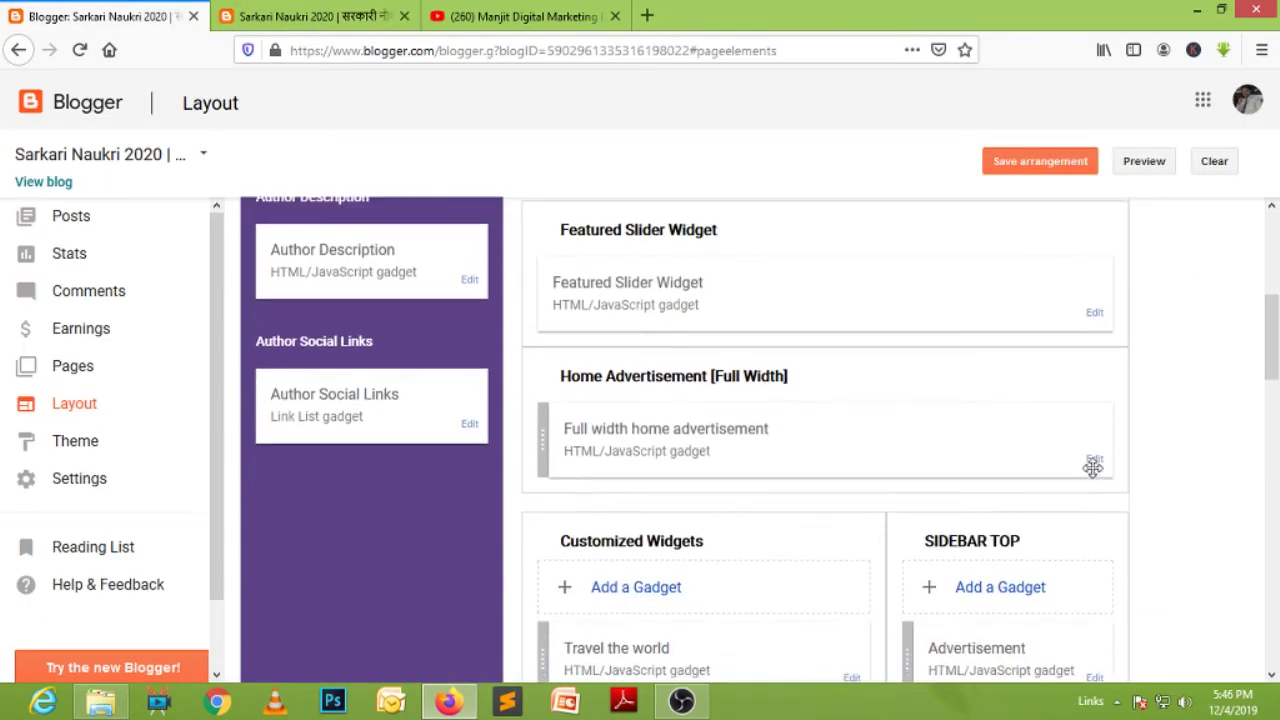
- Inspect the HTML code of the full width home advertisement gadget, close it without changes, and check the slider and banner on the live blog
left_click(1095, 462)
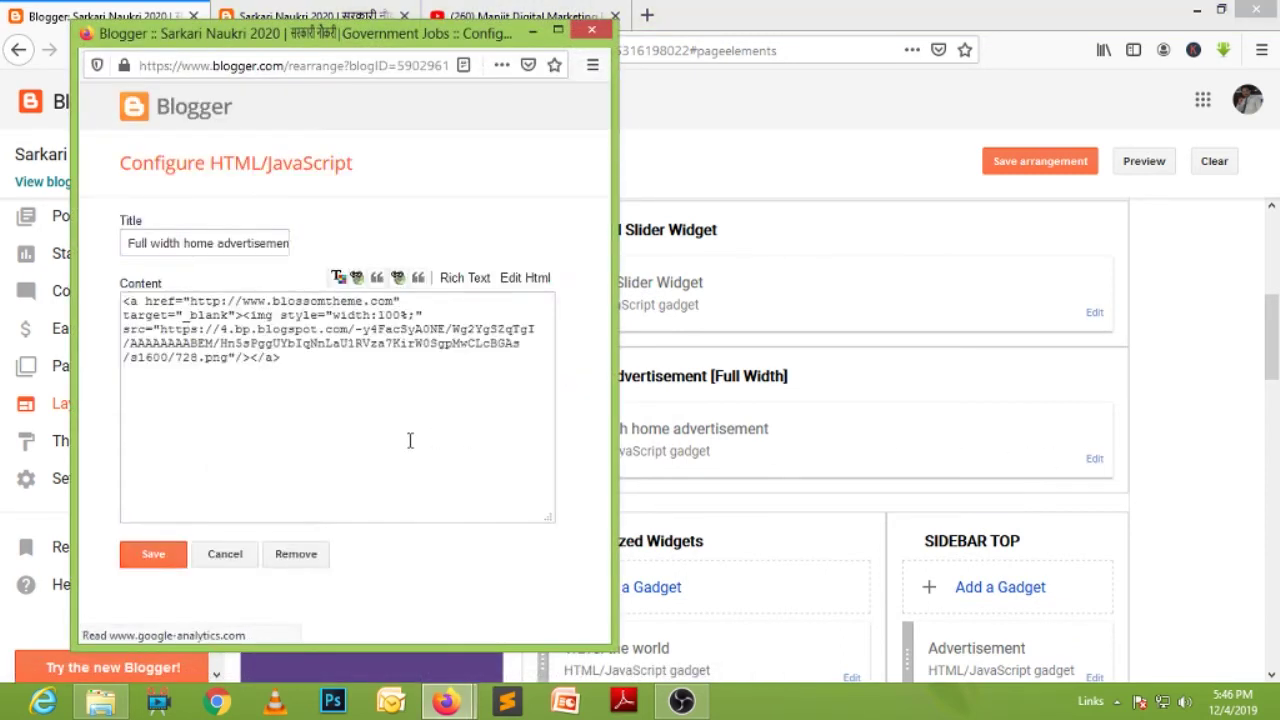
left_click_drag(314, 380, 117, 292)
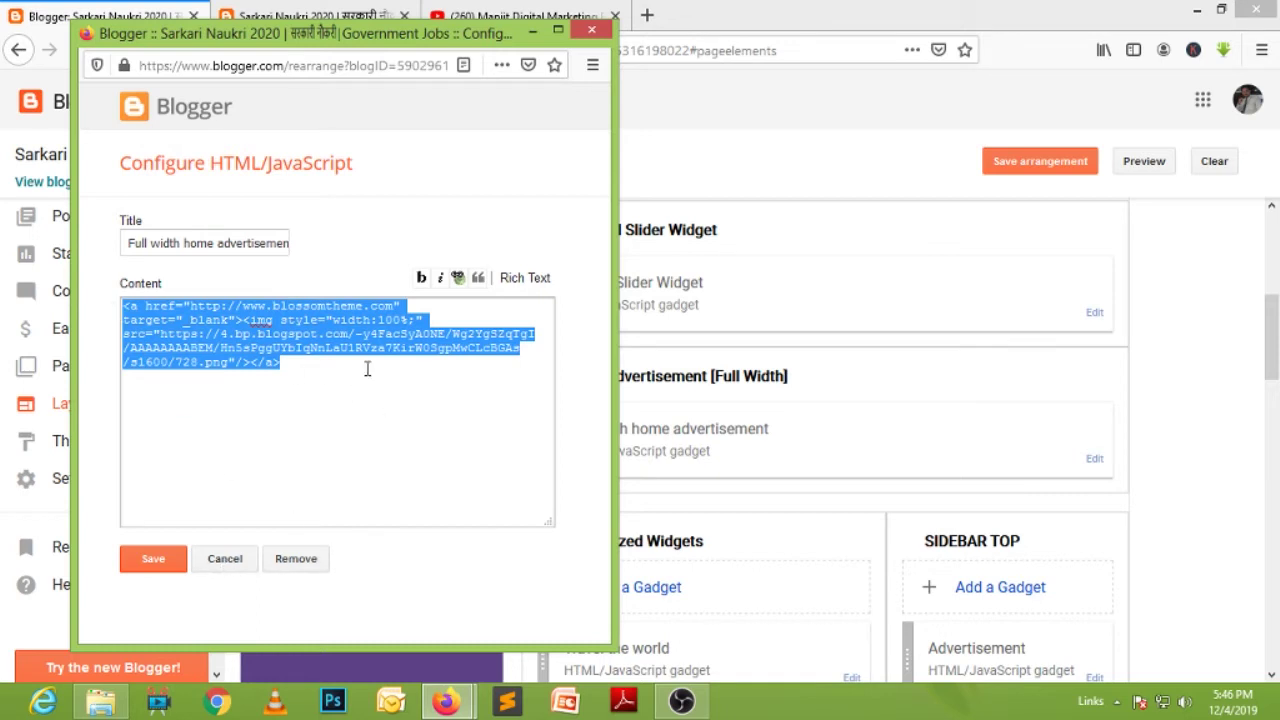
left_click(228, 563)
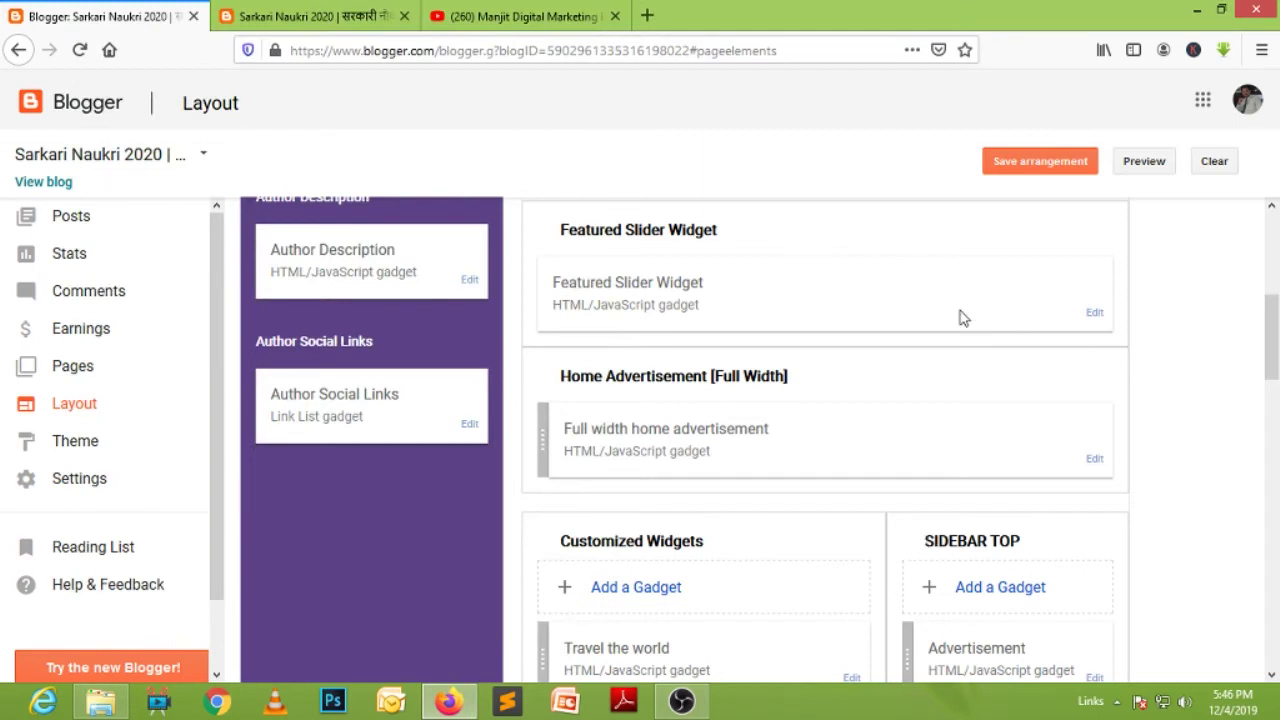
left_click(350, 20)
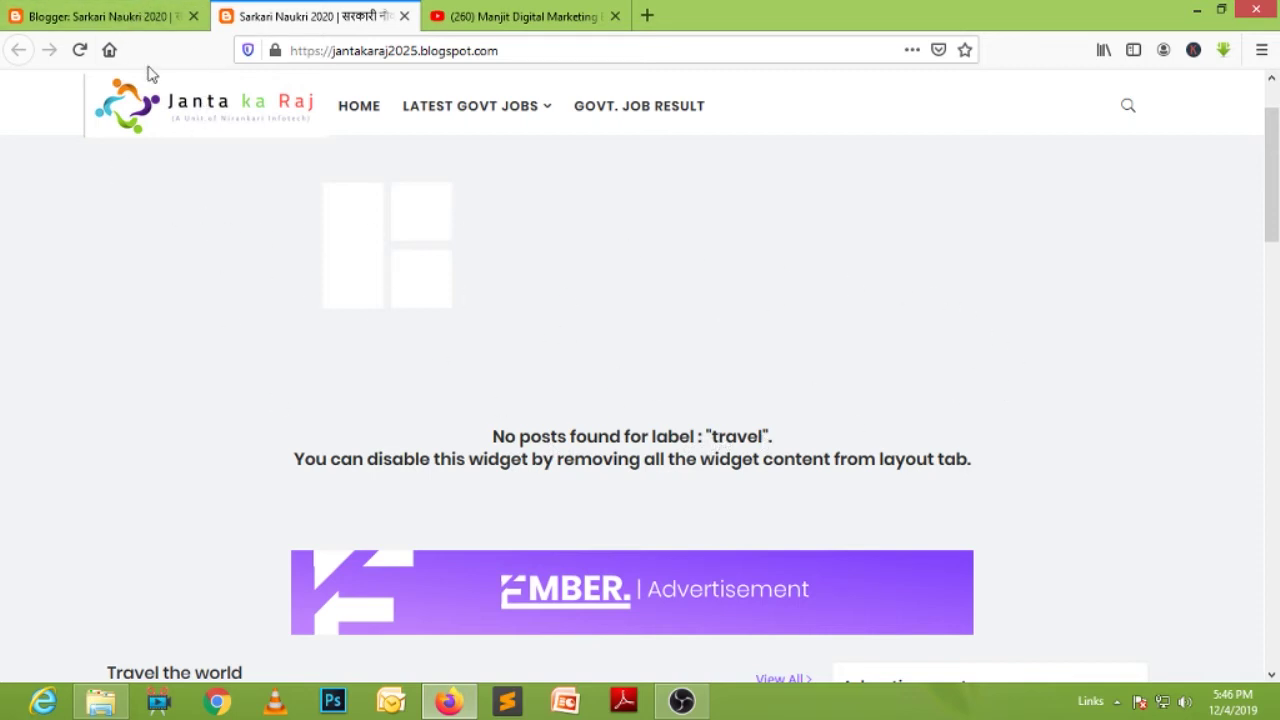
left_click(128, 30)
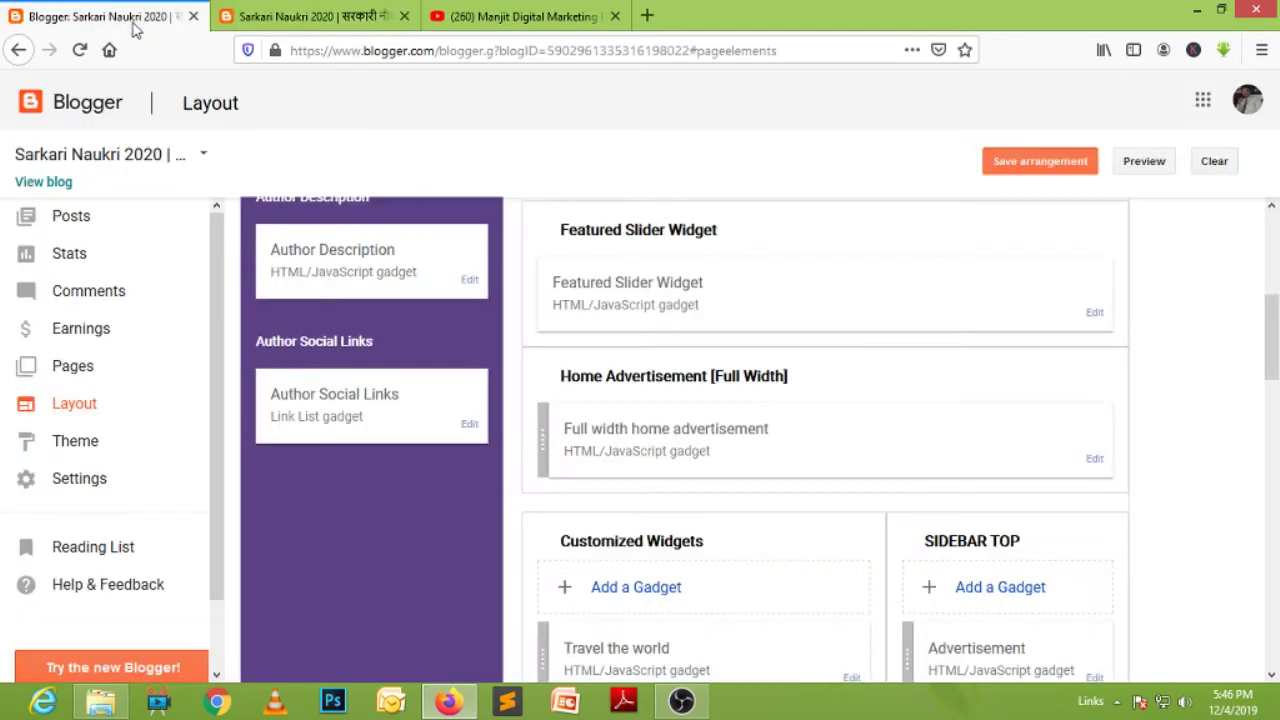
- Set data-label to slid-jit in the Featured Slider Widget's code and save the gadget
scroll(588, 423, "up", 3)
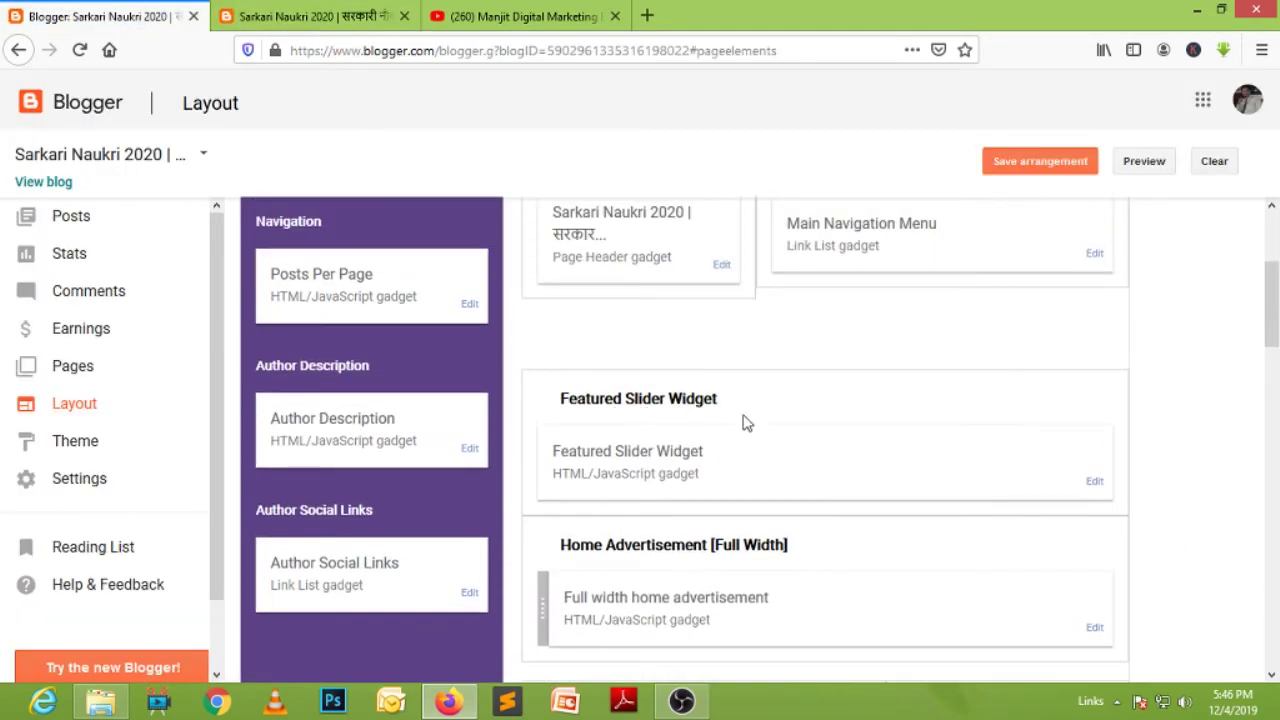
left_click(1097, 484)
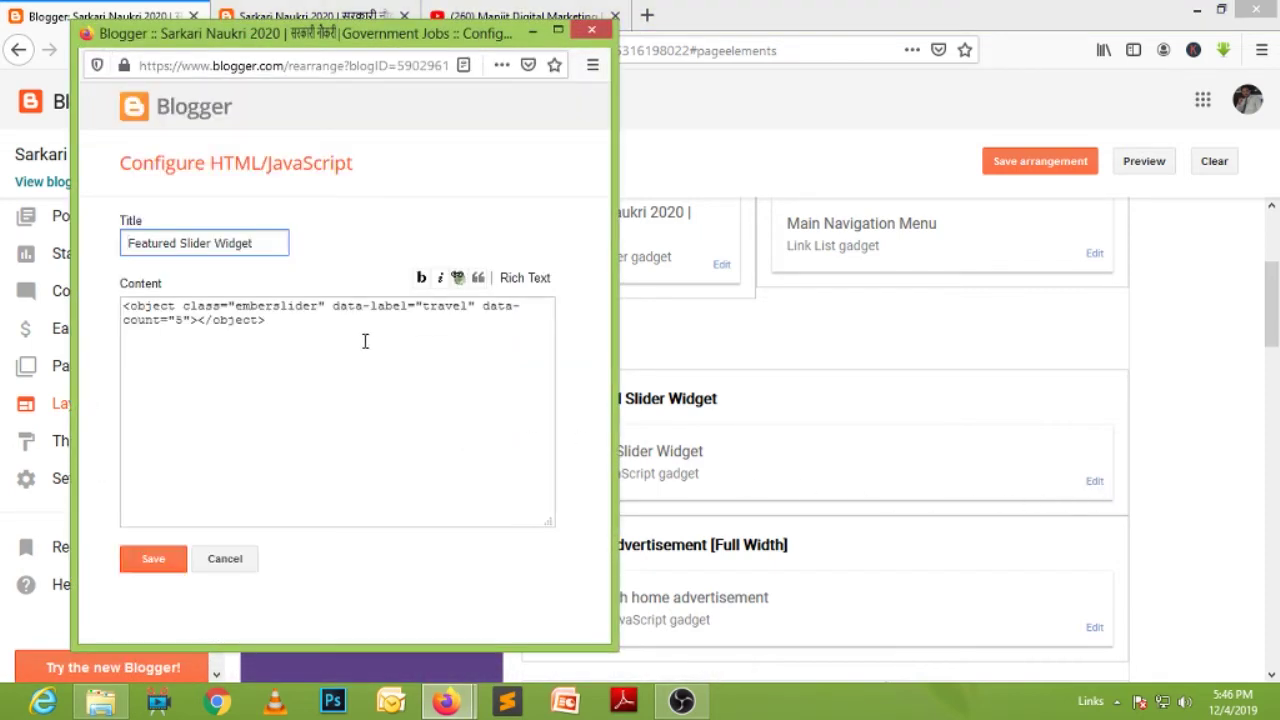
left_click_drag(332, 304, 424, 306)
left_click(443, 328)
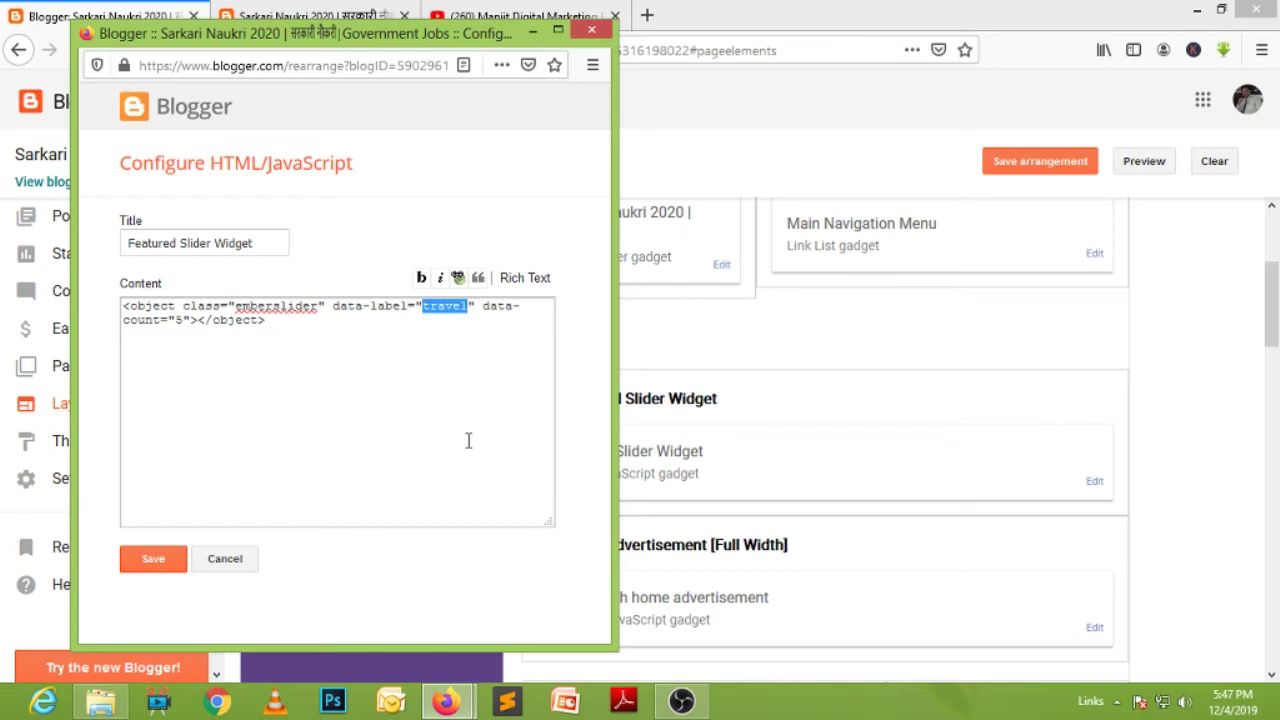
type("SLi")
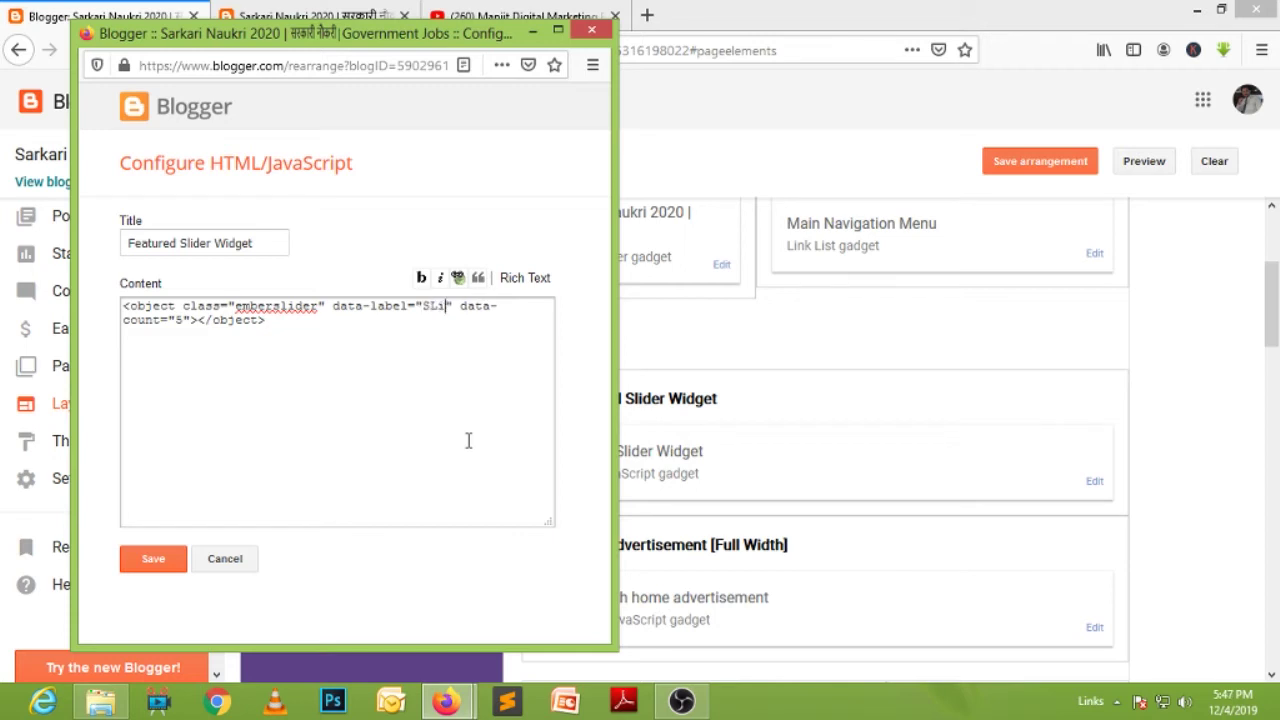
key("BackSpace")
key("BackSpace")
key("BackSpace")
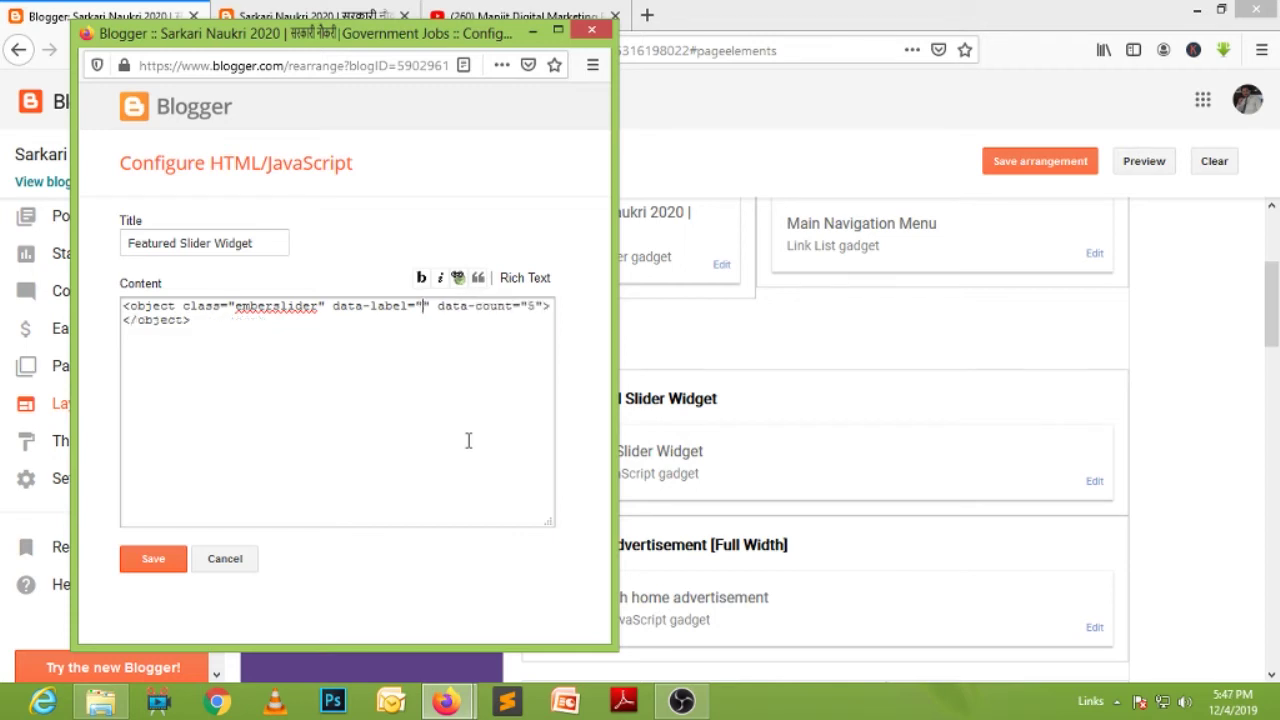
type("slid")
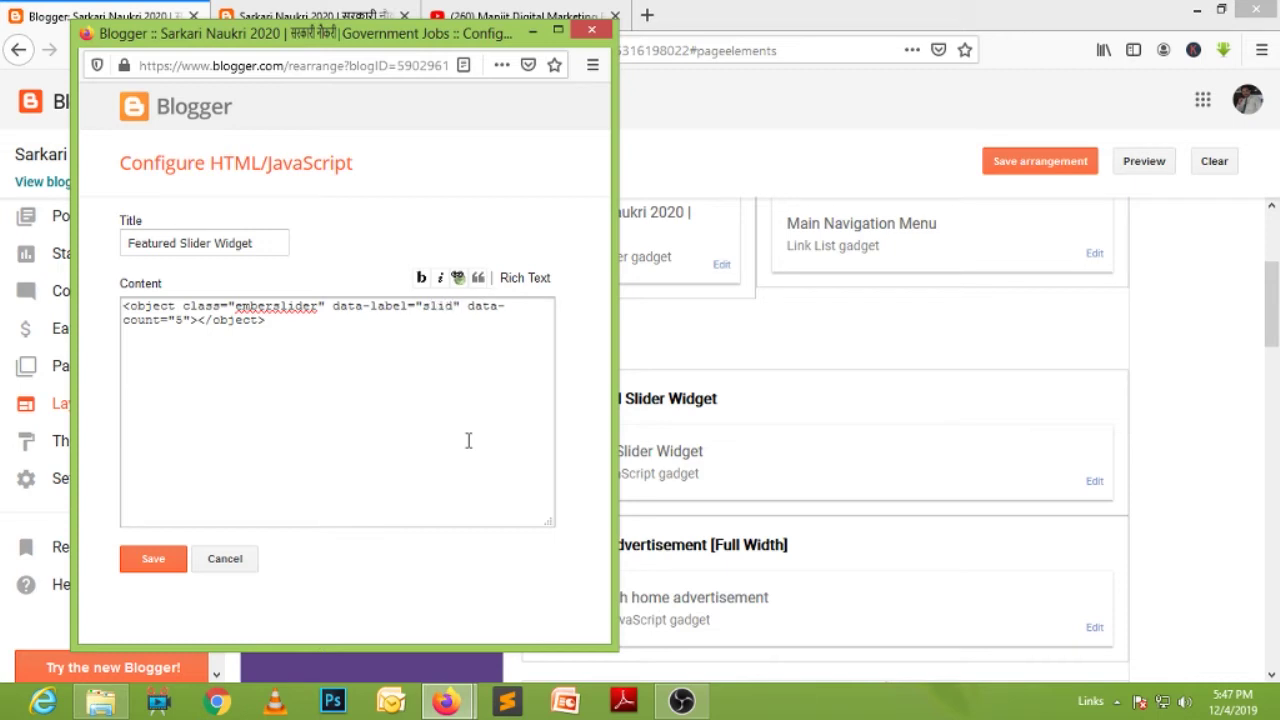
type("-jit")
left_click(150, 565)
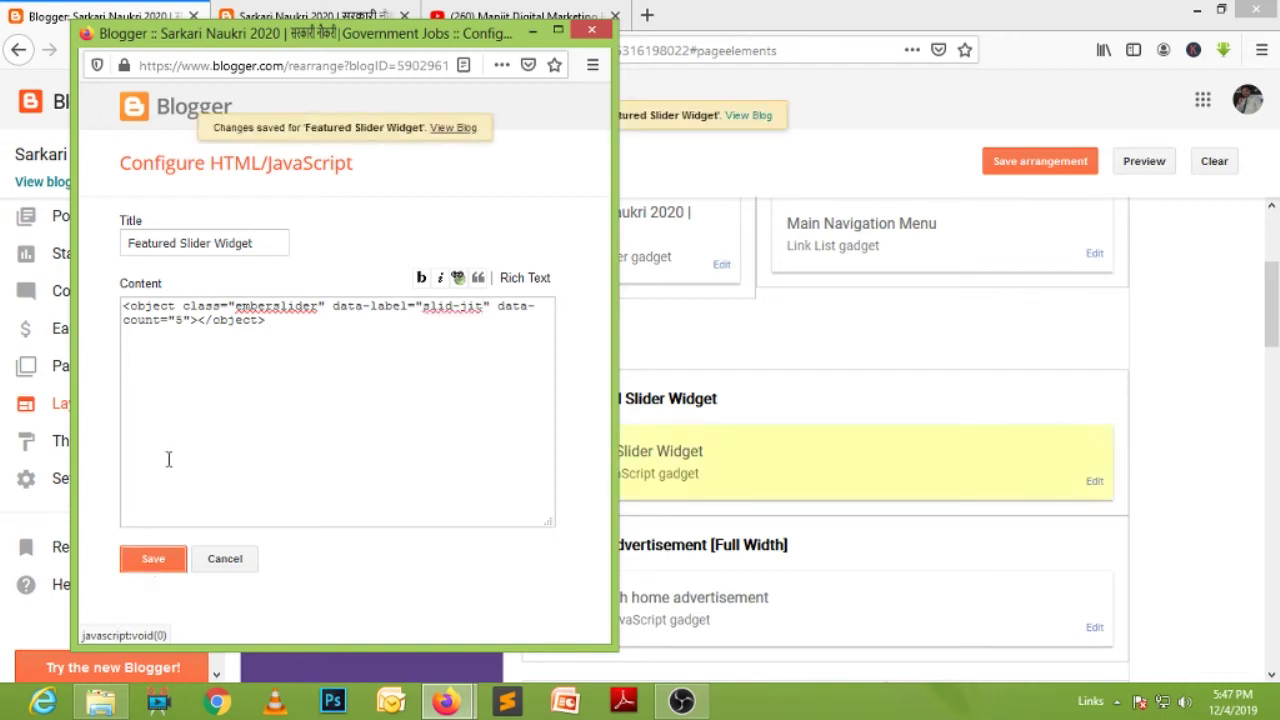
- Add the label slid-jit to the Best Govt Job Blog post and update the post
scroll(1100, 423, "up", 2)
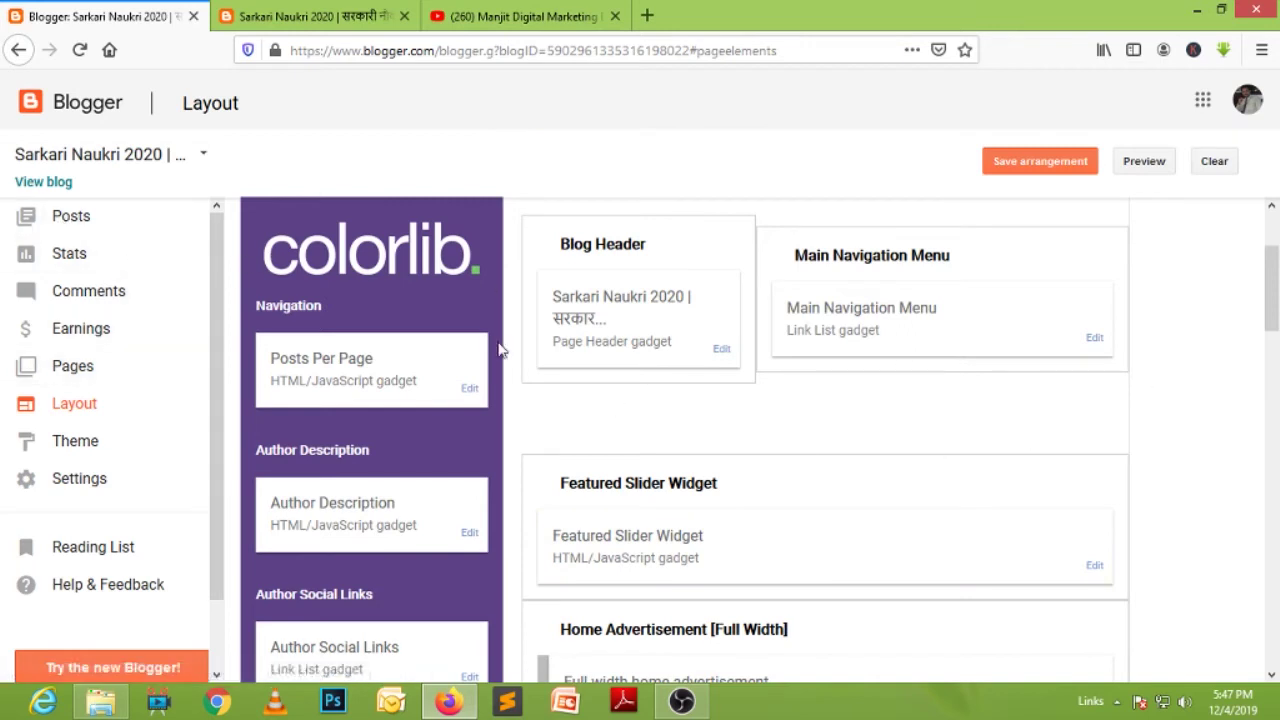
left_click(71, 218)
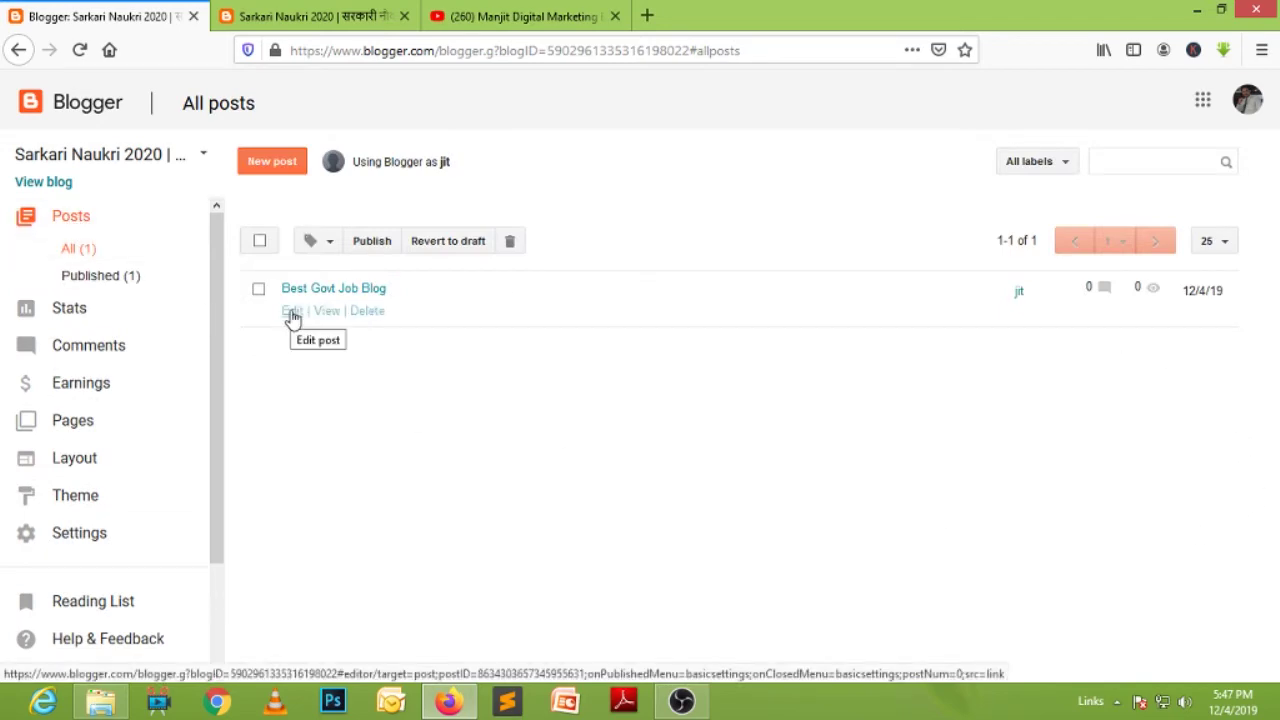
left_click(292, 314)
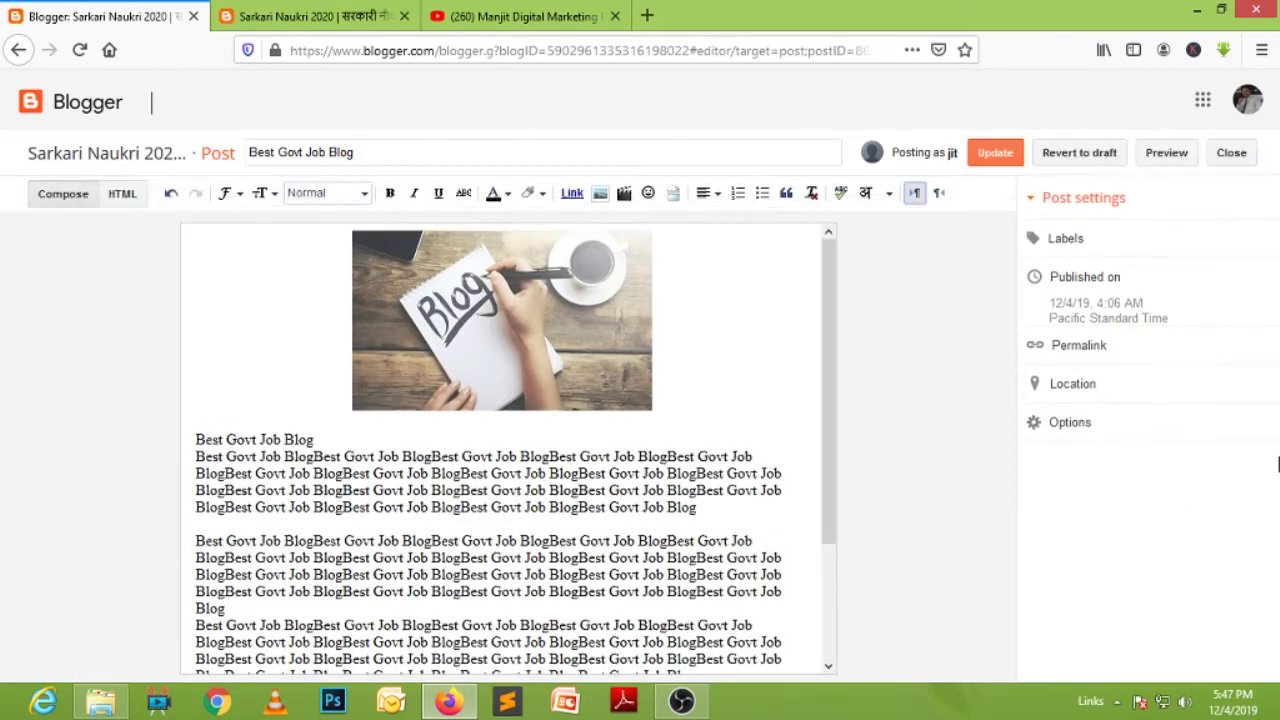
left_click(1064, 244)
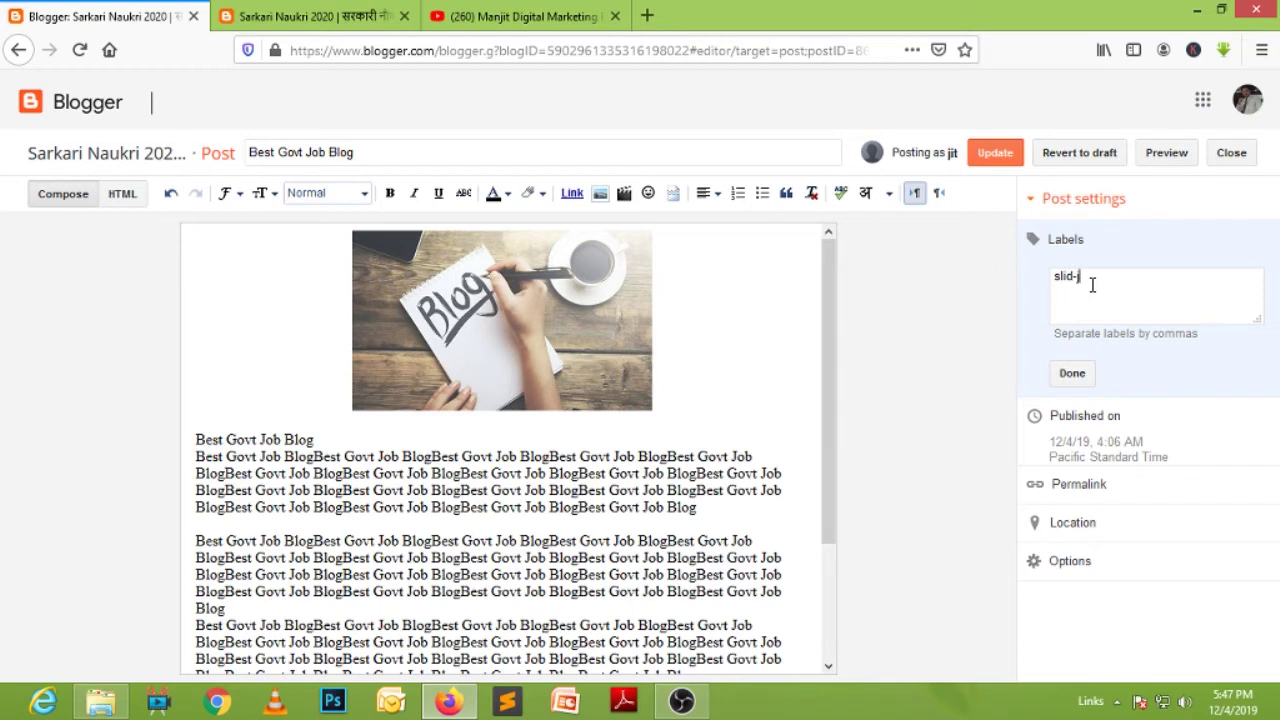
left_click(1076, 374)
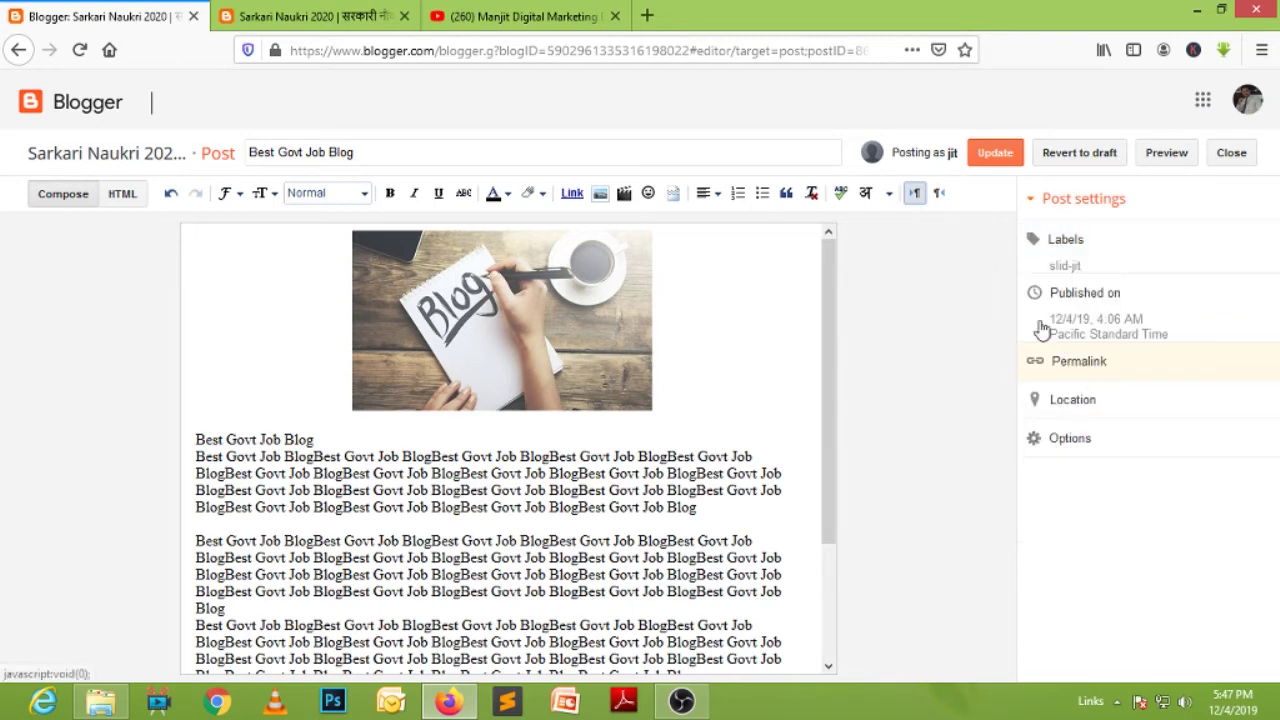
left_click(993, 155)
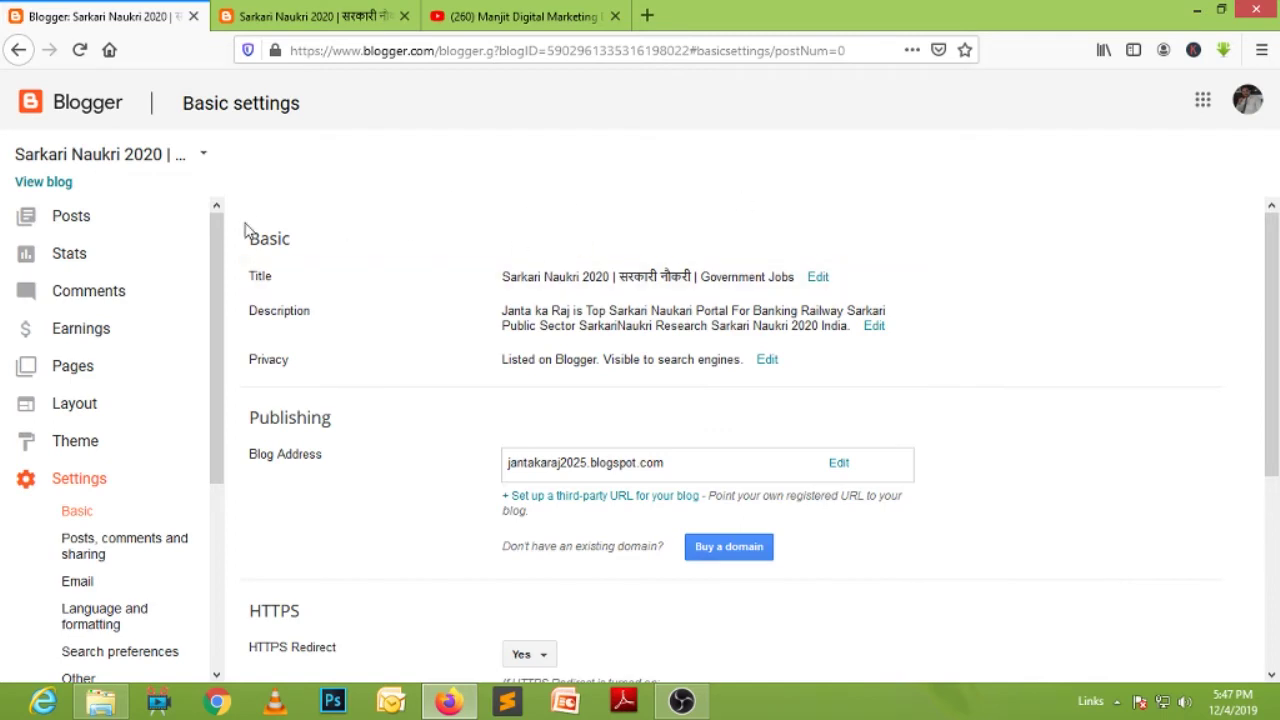
- Reload the live blog and examine its featured slider and the Travel the world section
left_click(350, 20)
left_click(79, 50)
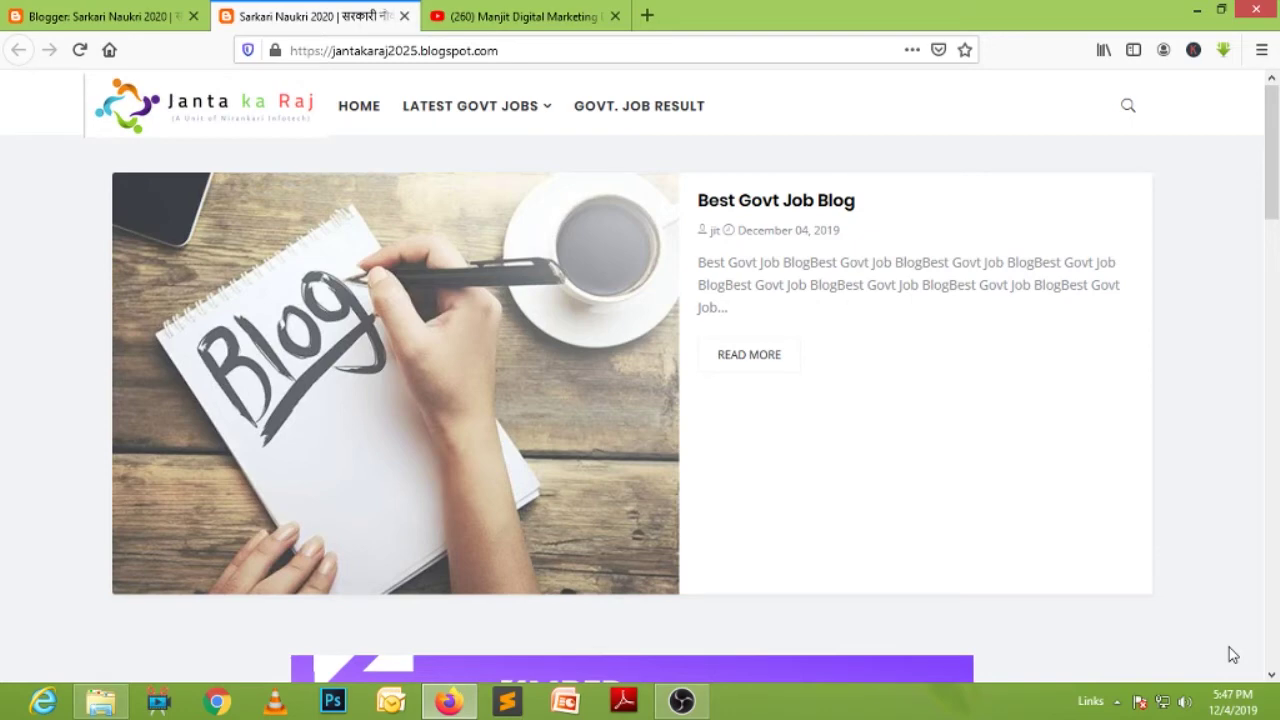
scroll(1236, 652, "down", 5)
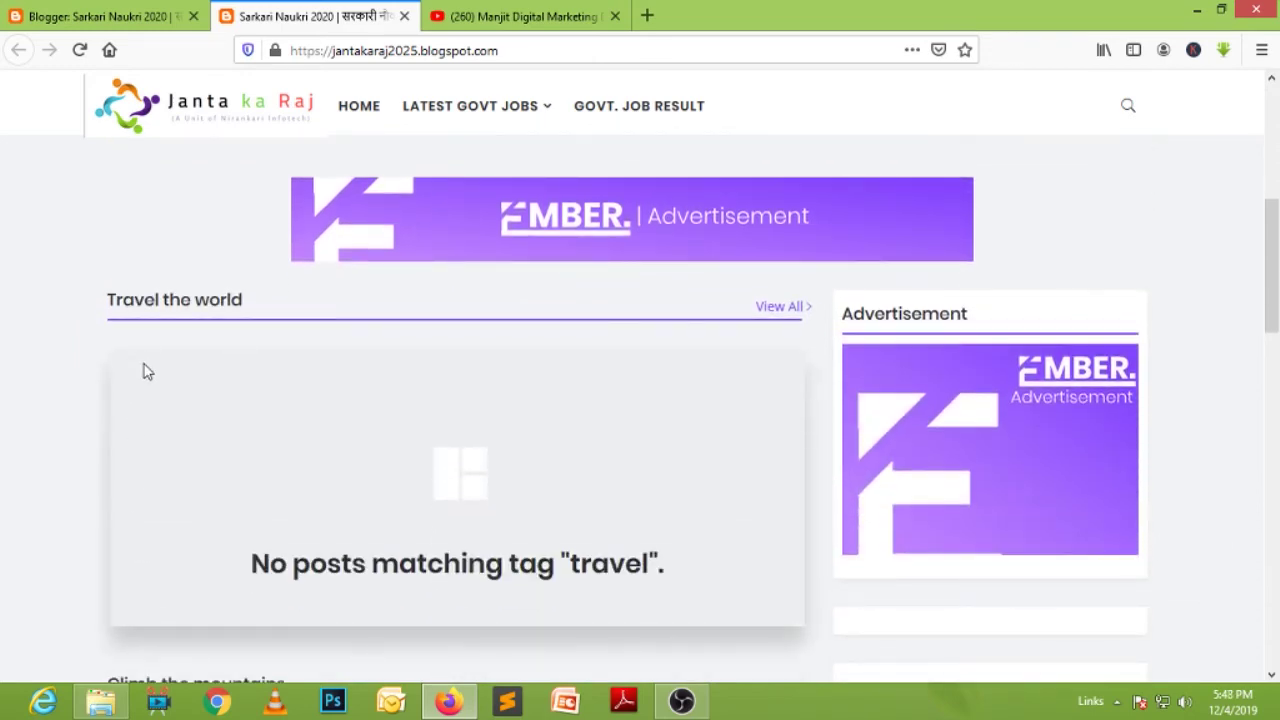
left_click_drag(250, 317, 113, 320)
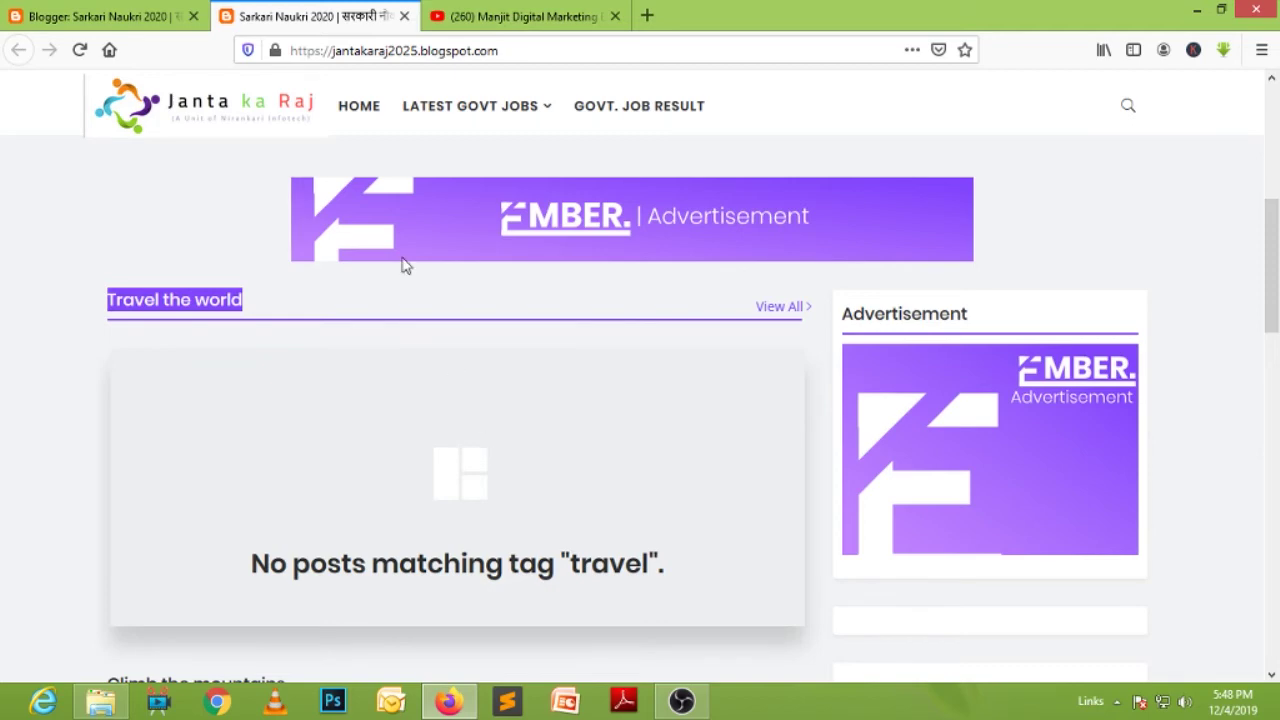
- Open the Travel the world gadget under Customized Widgets in Layout and change its title to Latest Govt Jobs
left_click(134, 16)
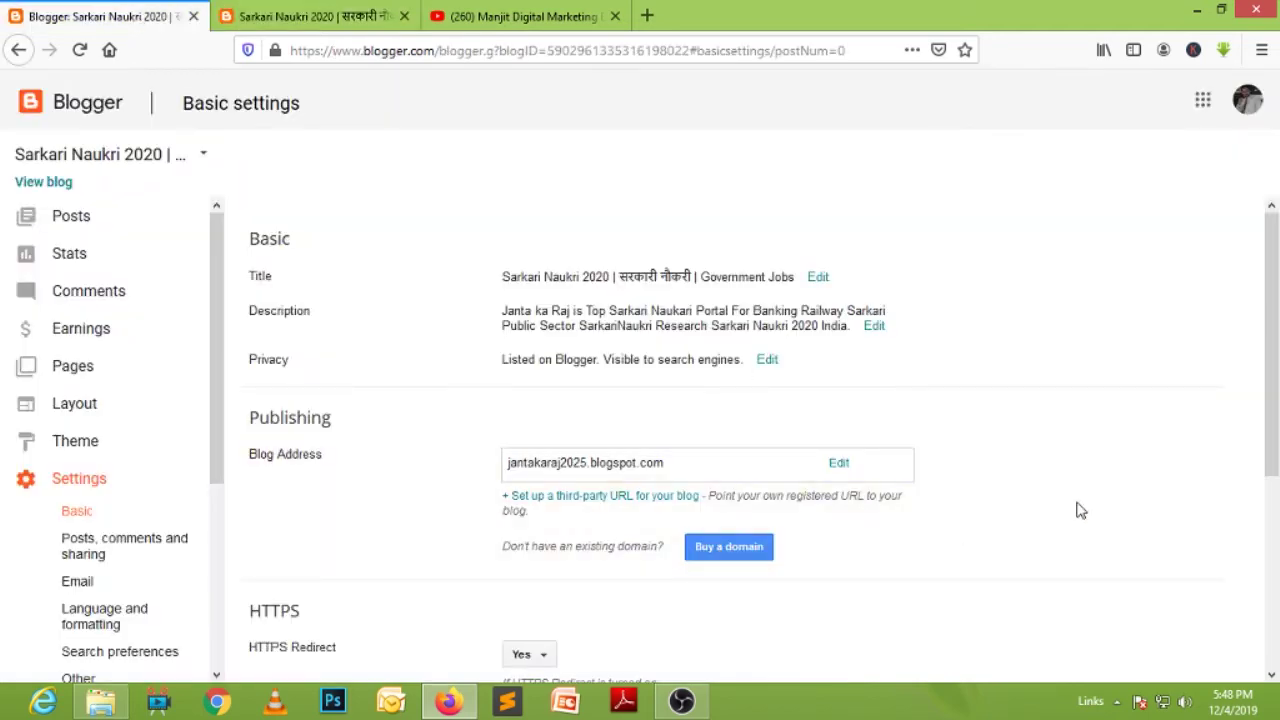
scroll(1080, 510, "down", 3)
left_click(78, 407)
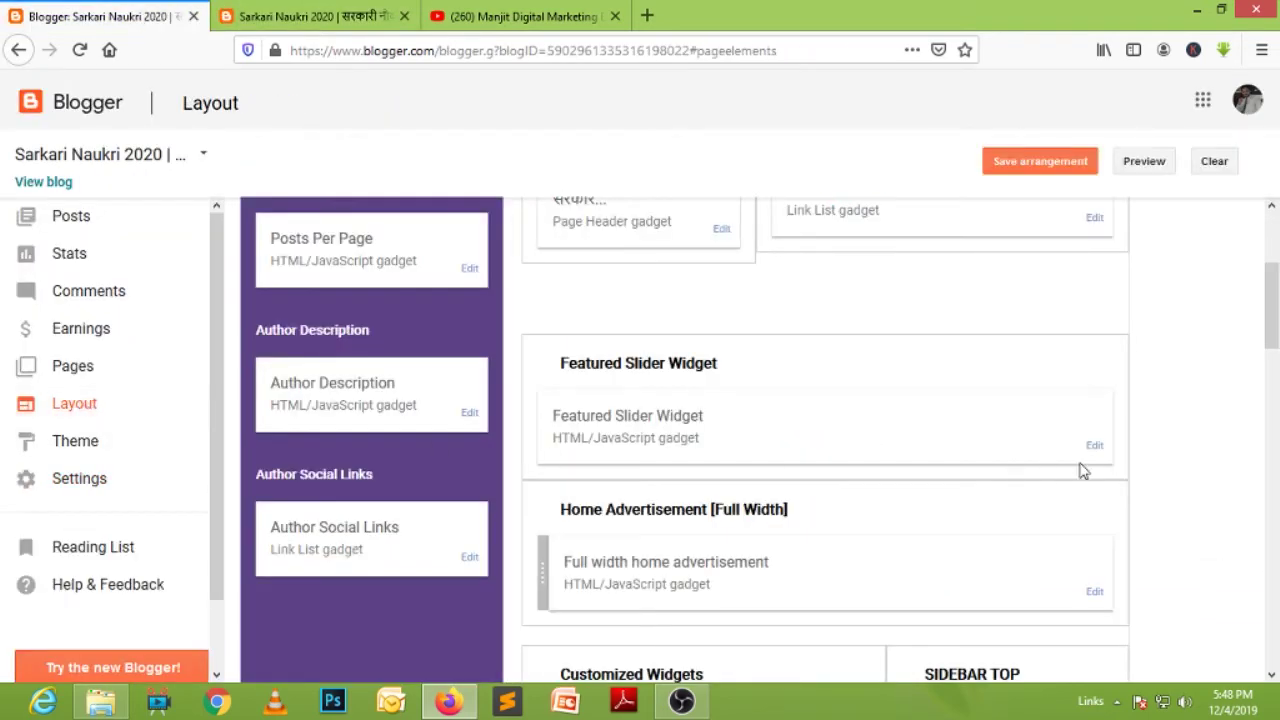
scroll(1220, 459, "down", 3)
scroll(1202, 462, "down", 2)
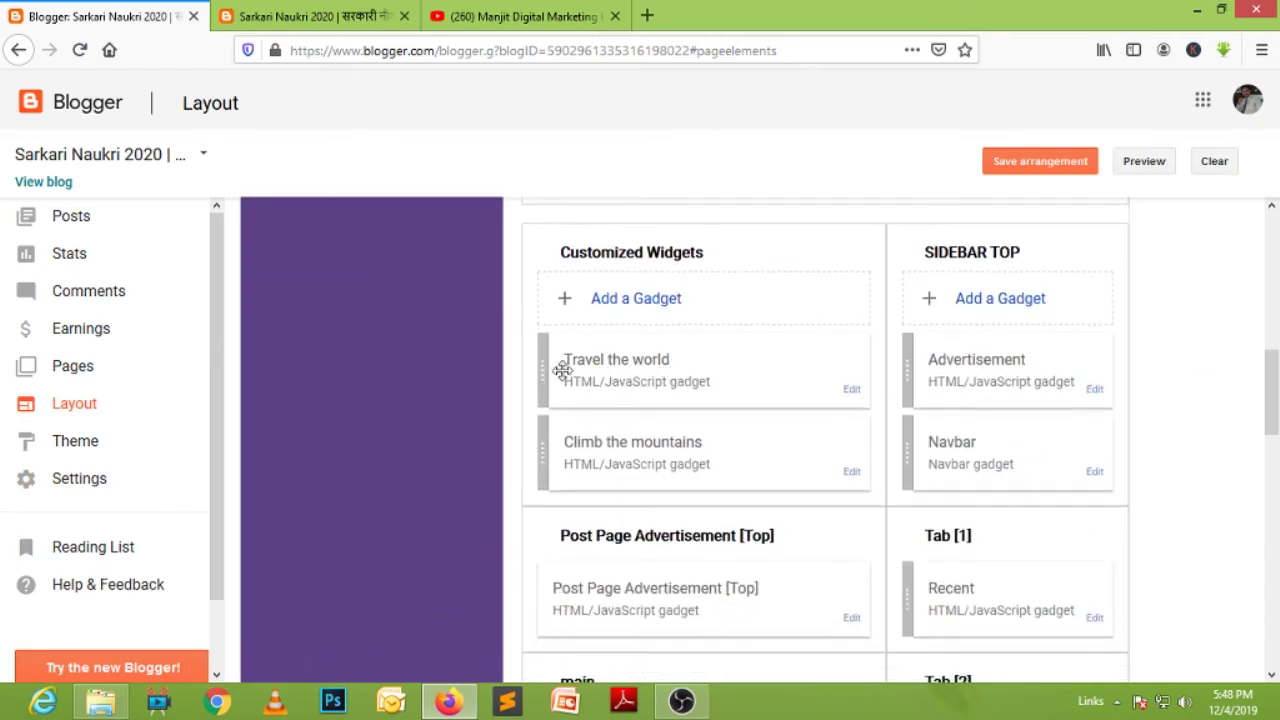
left_click(852, 391)
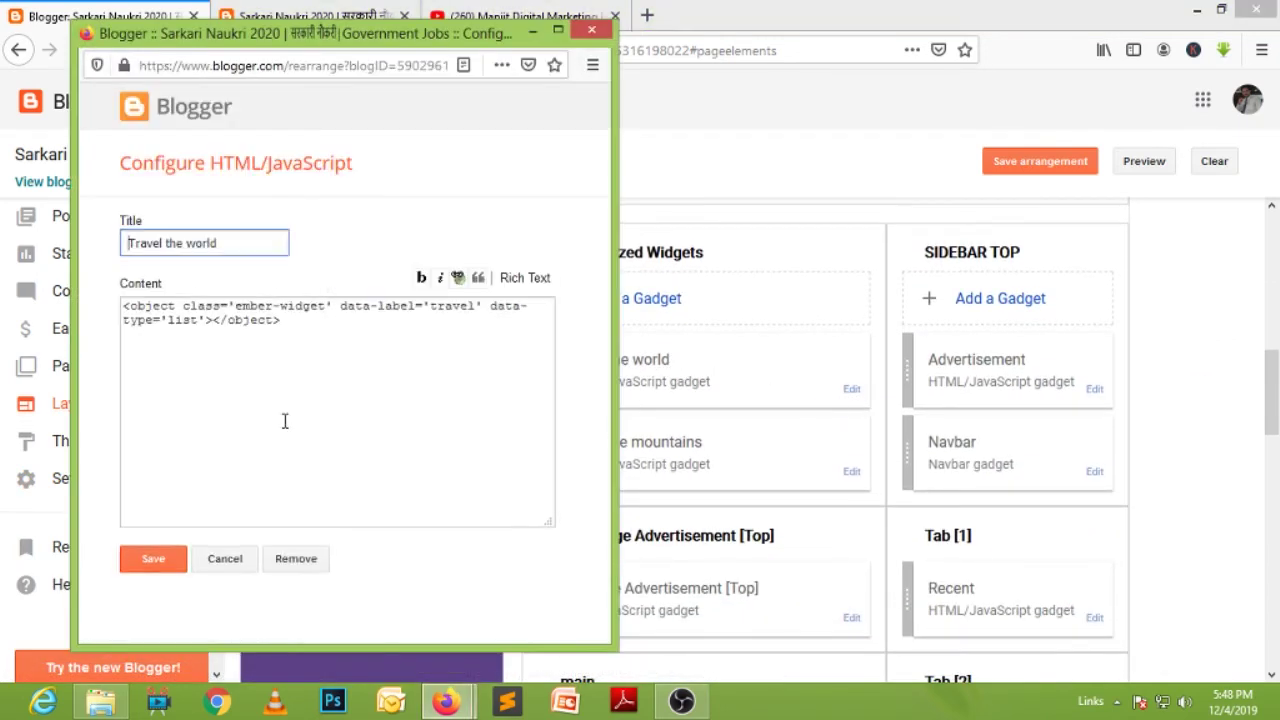
left_click_drag(472, 306, 430, 308)
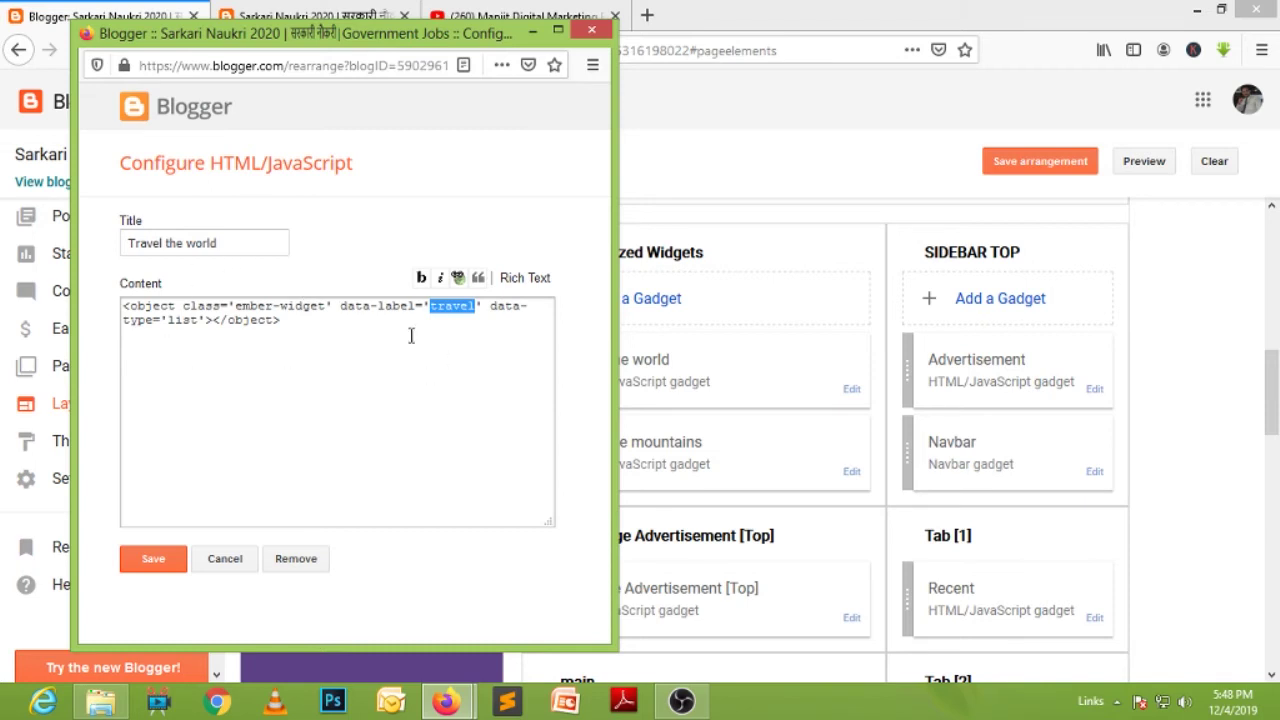
left_click_drag(259, 245, 62, 245)
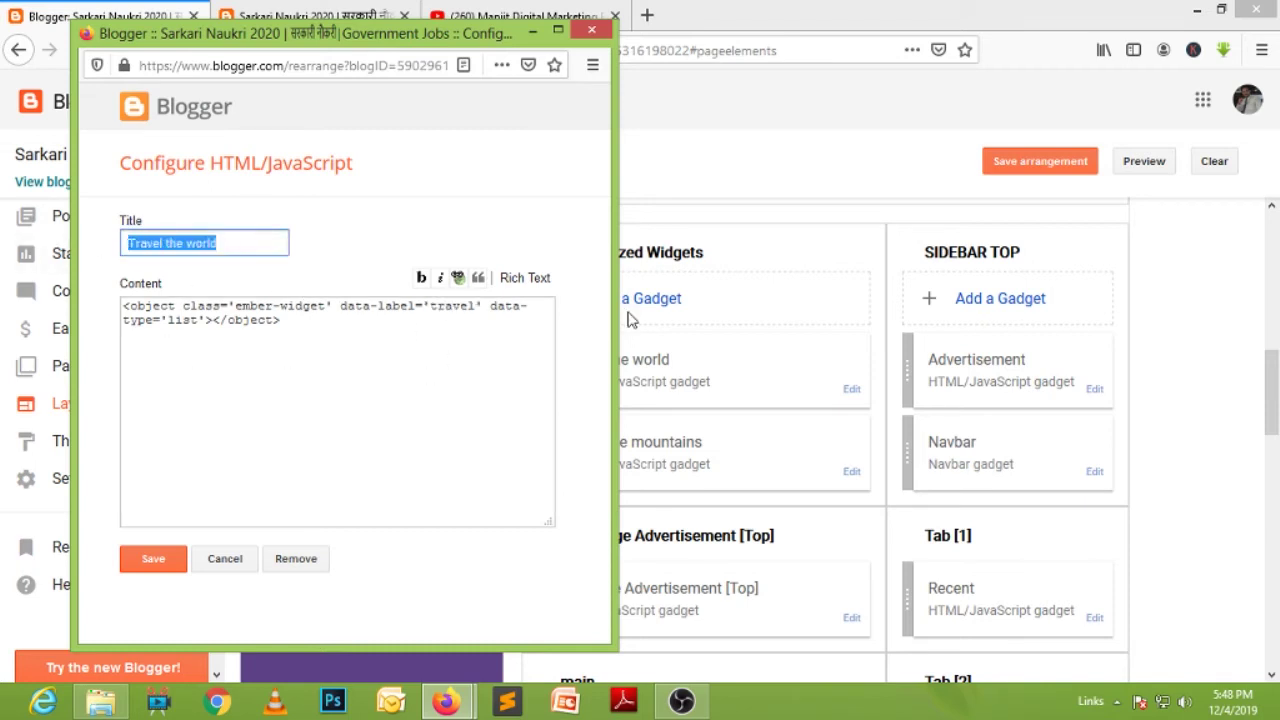
type("Latest Govt Jobs")
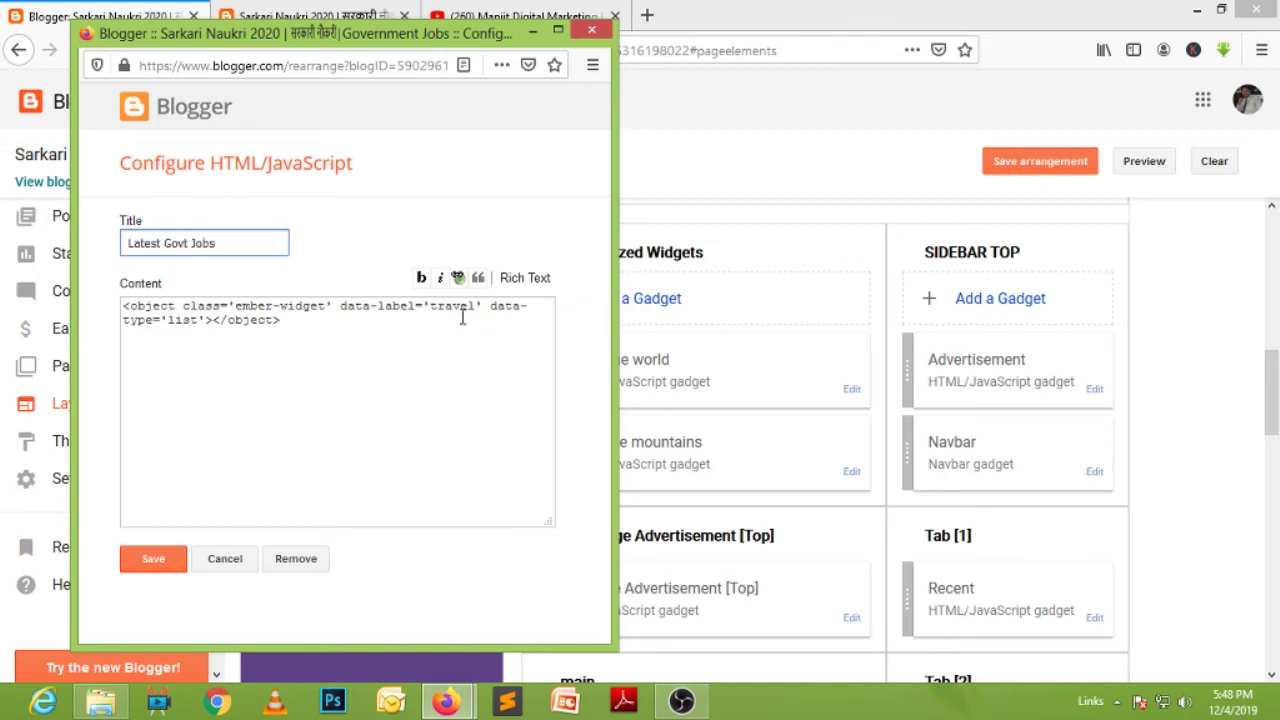
- Set data-label to govt-jobs in the Latest Govt Jobs gadget's code, and save the gadget and the layout arrangement
double_click(472, 306)
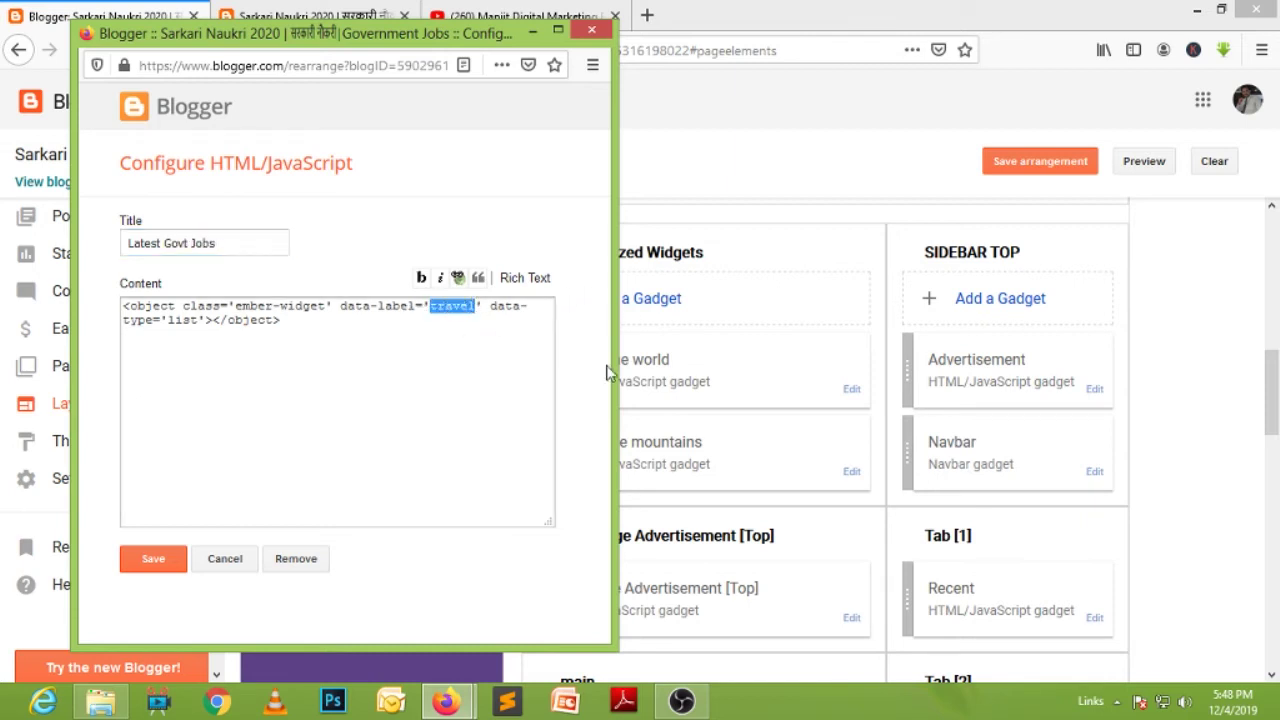
type("govt")
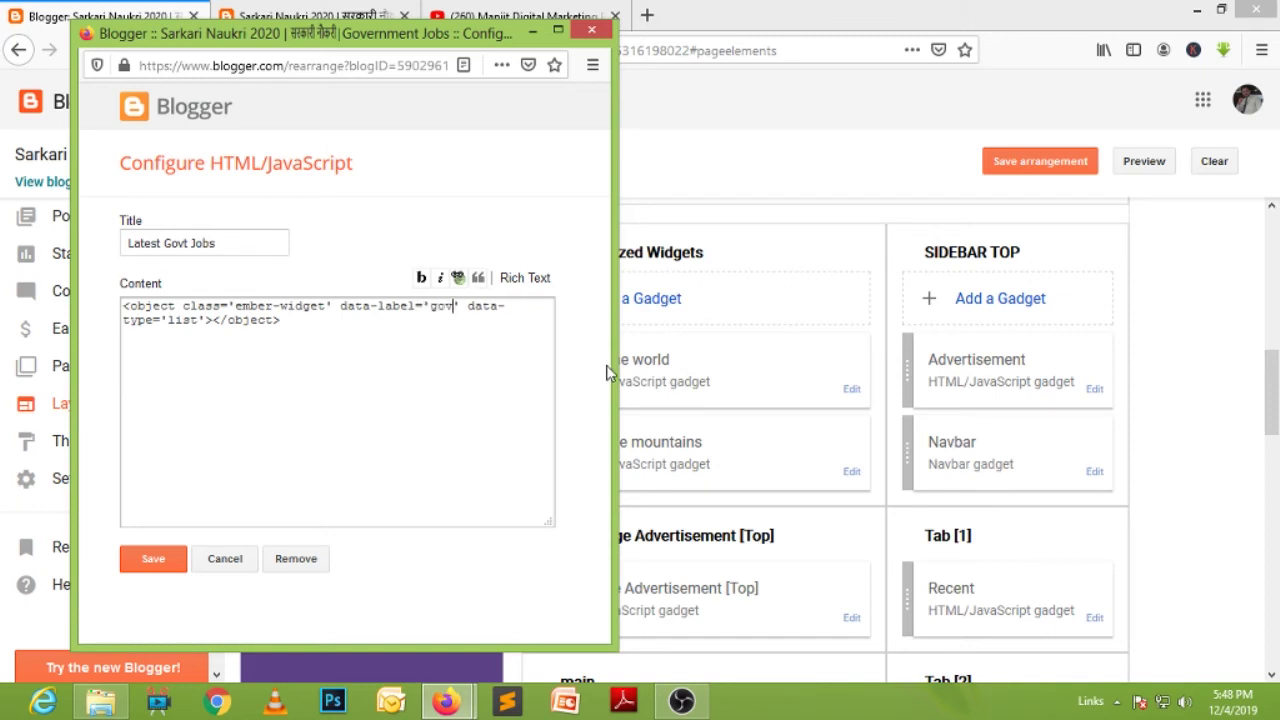
type("-jobs")
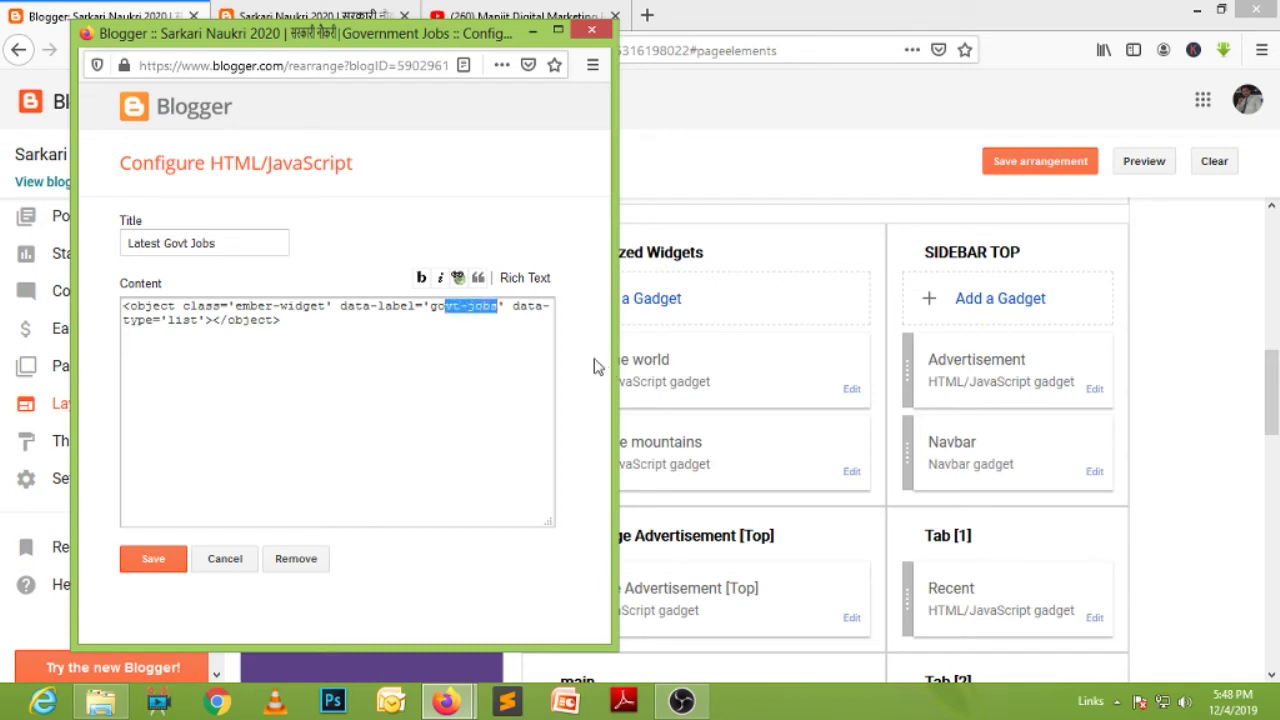
left_click(172, 553)
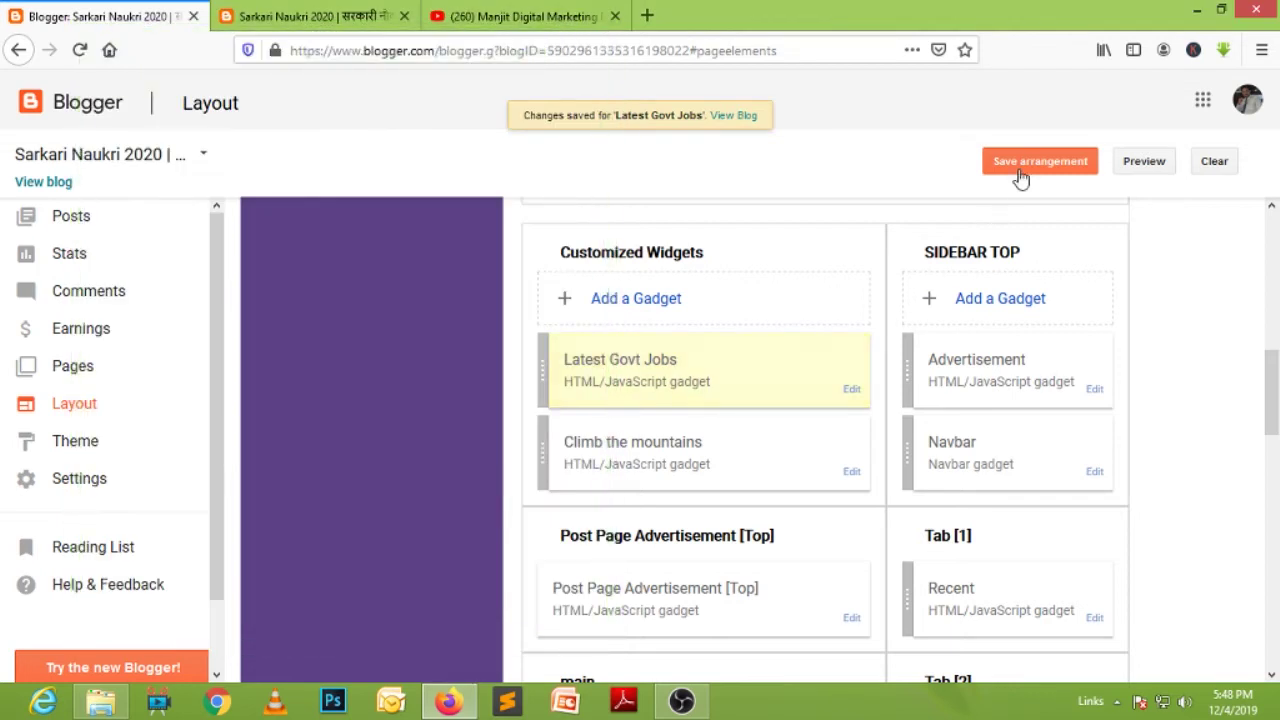
left_click(1017, 180)
- Add the label govt-jobs alongside slid-jit on the Best Govt Job Blog post and update the post
left_click(92, 218)
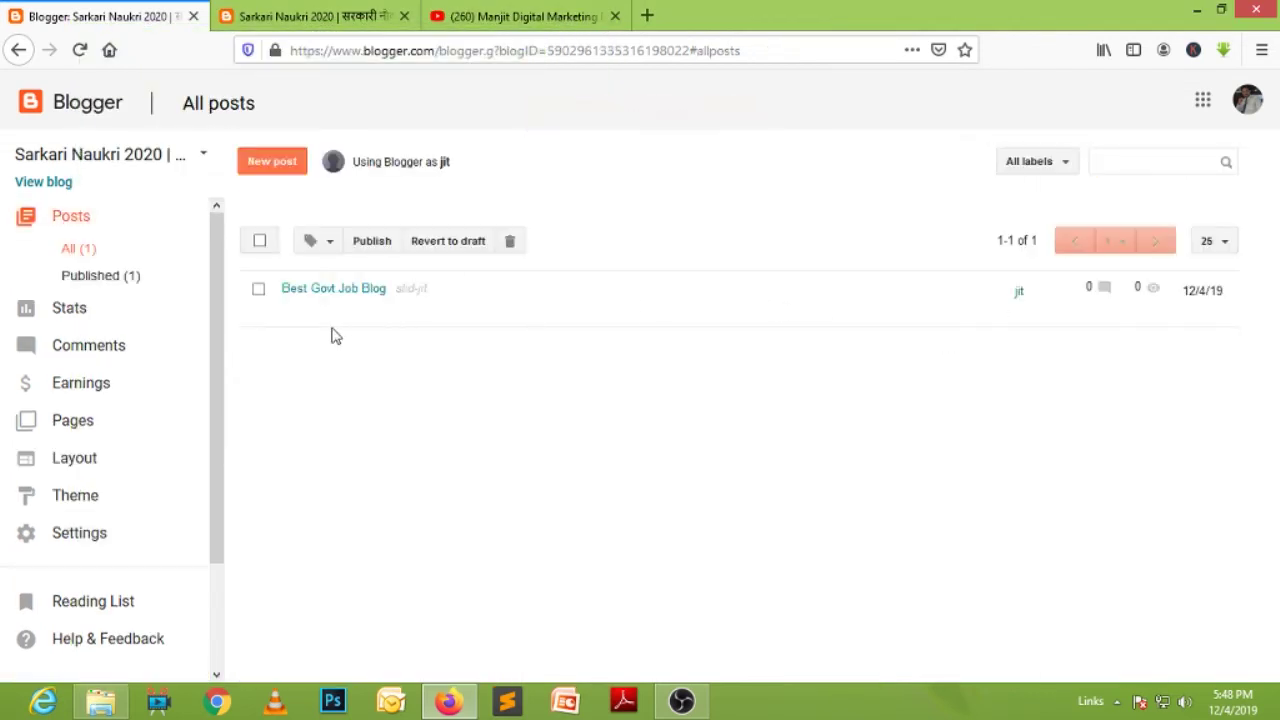
left_click(292, 311)
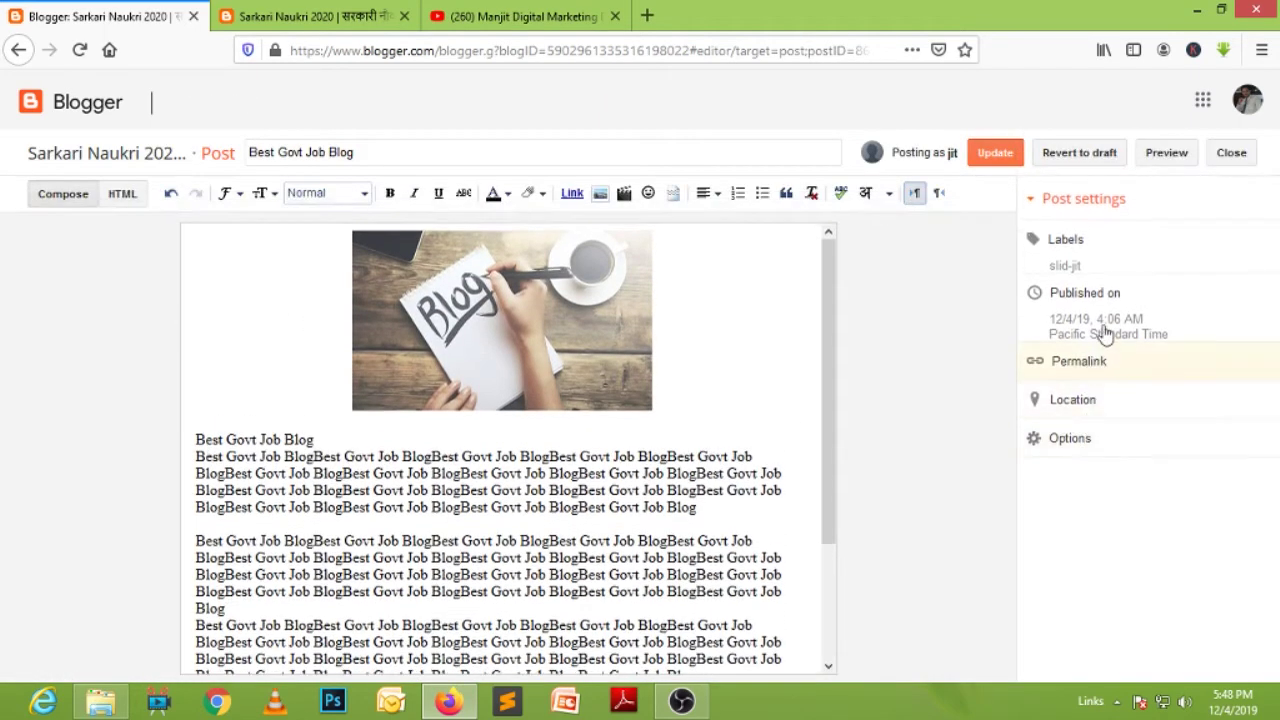
left_click(1076, 246)
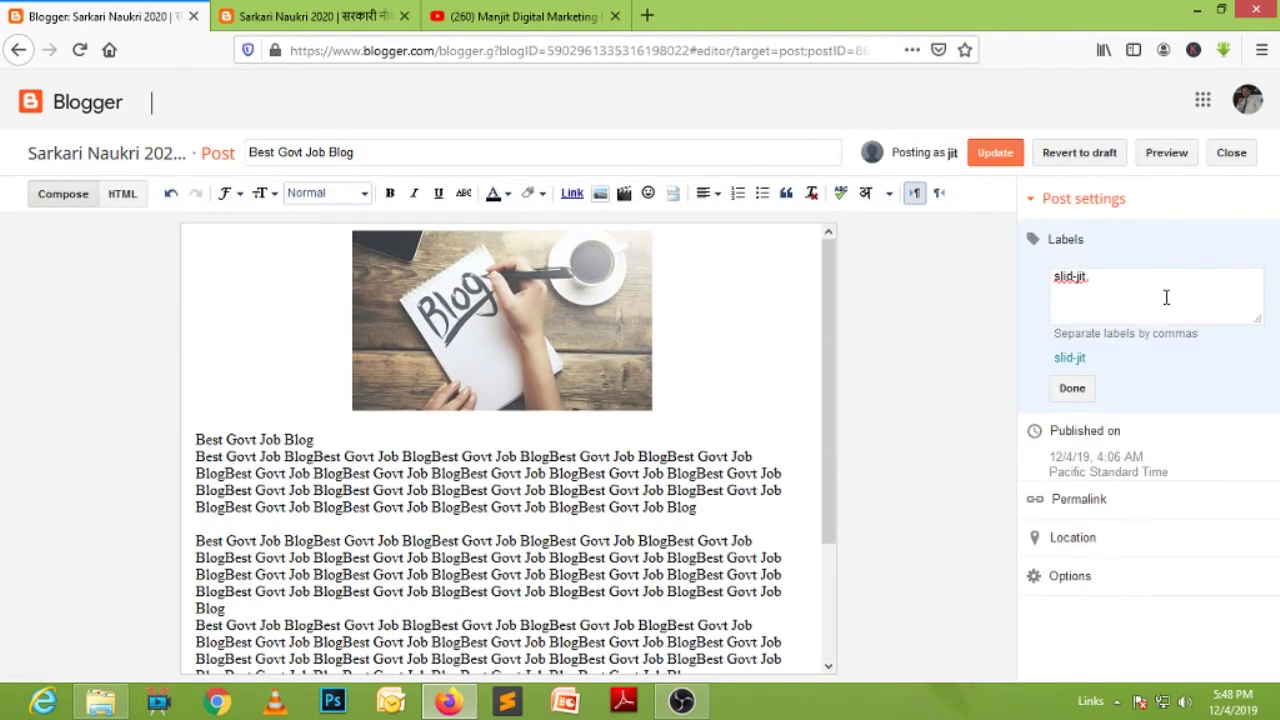
type("govt-jobs")
left_click(1072, 388)
left_click(996, 156)
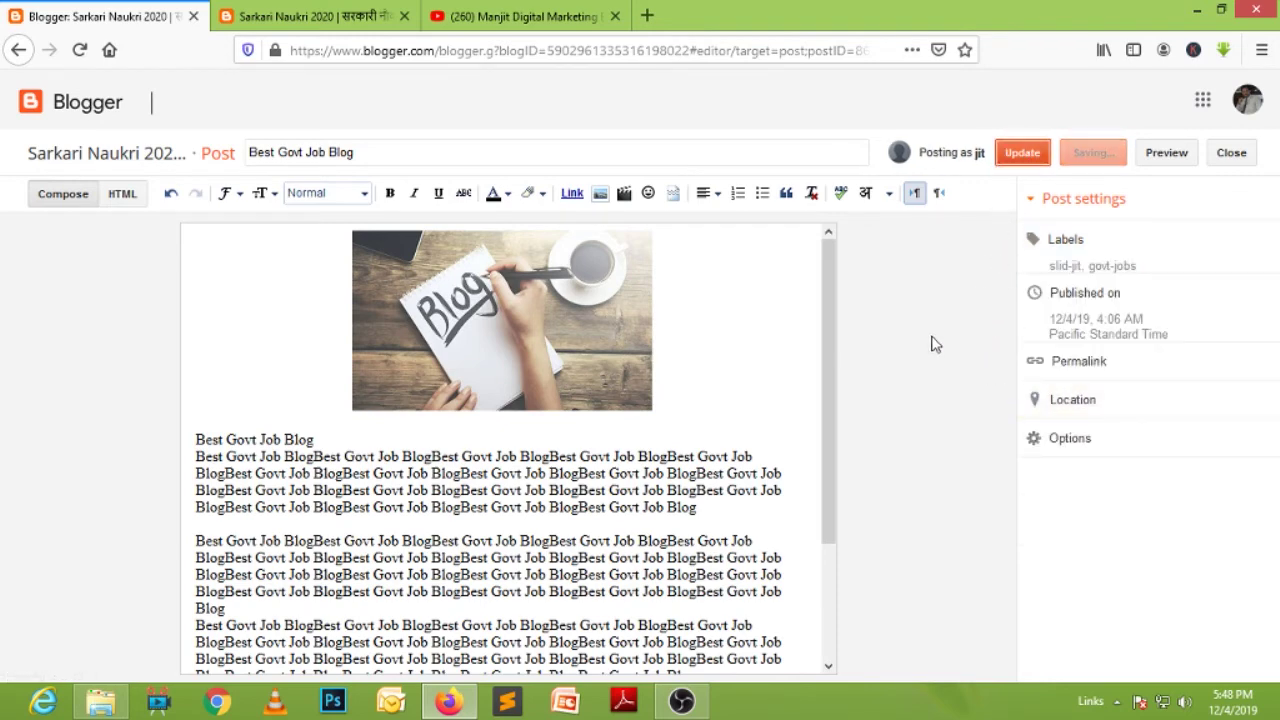
- Reload the live blog and examine the Latest Govt Jobs section and the Climb the mountains section below it
left_click(330, 20)
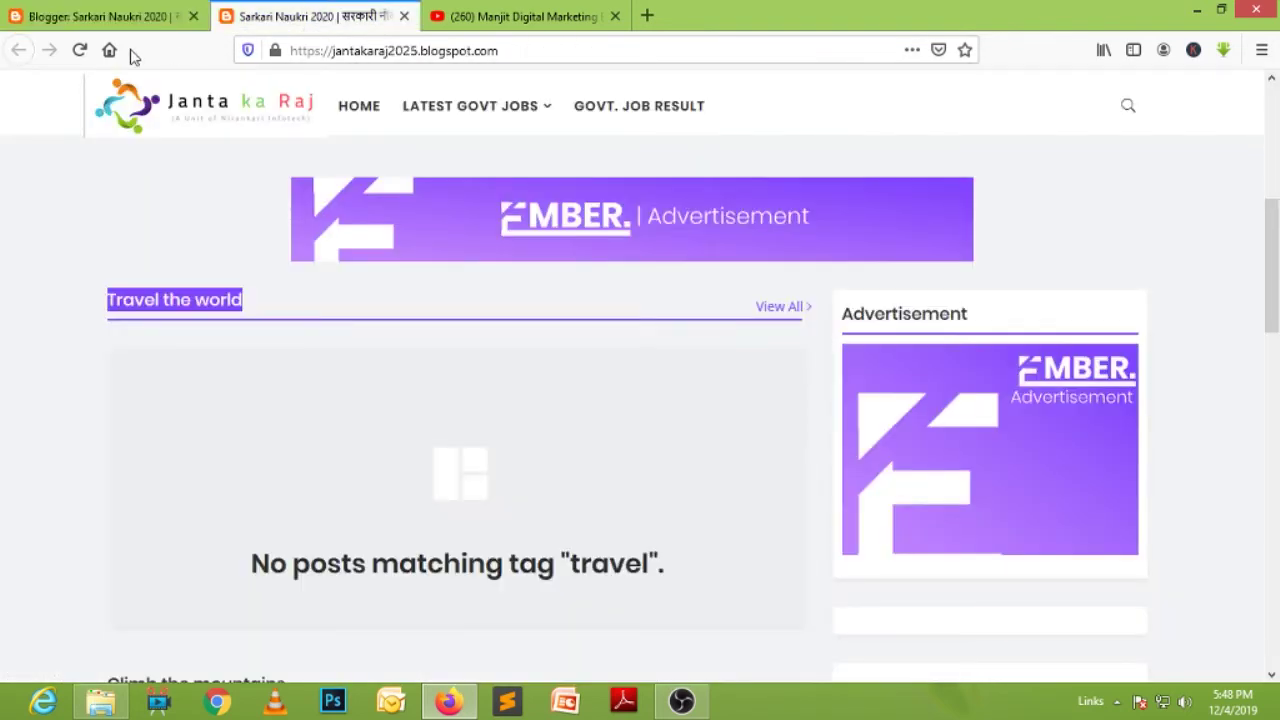
left_click(79, 49)
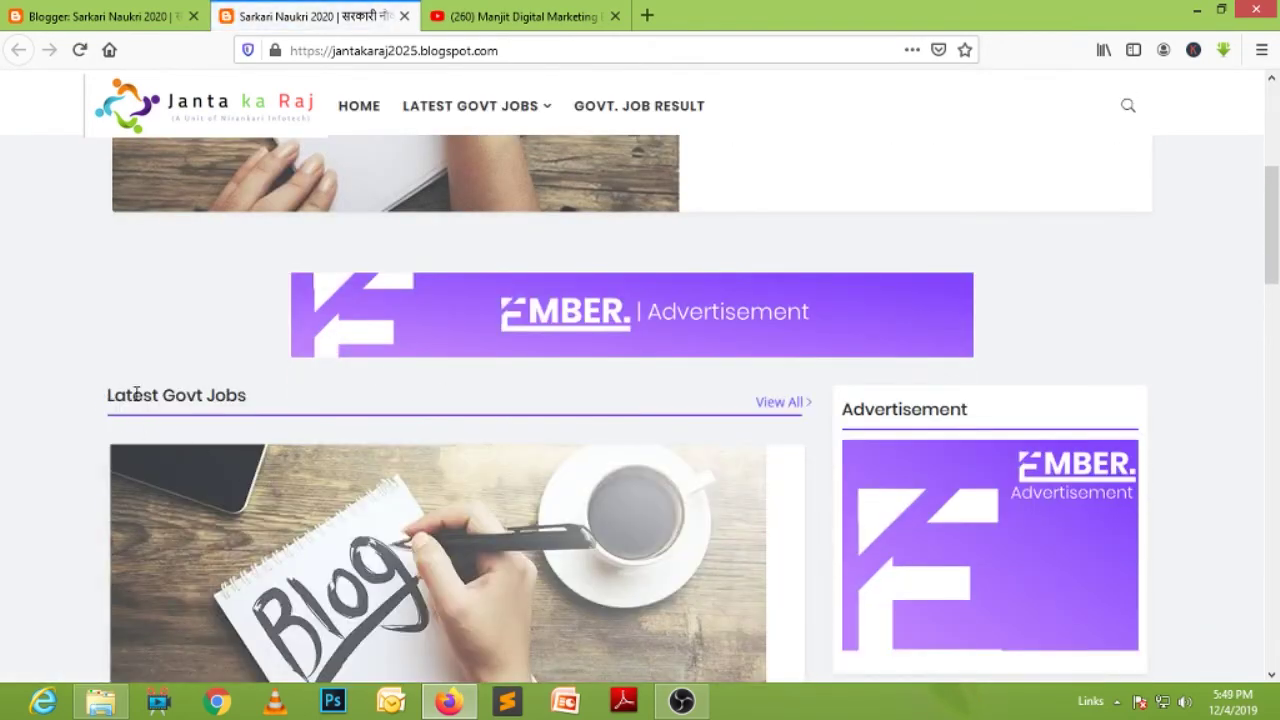
left_click_drag(250, 403, 114, 397)
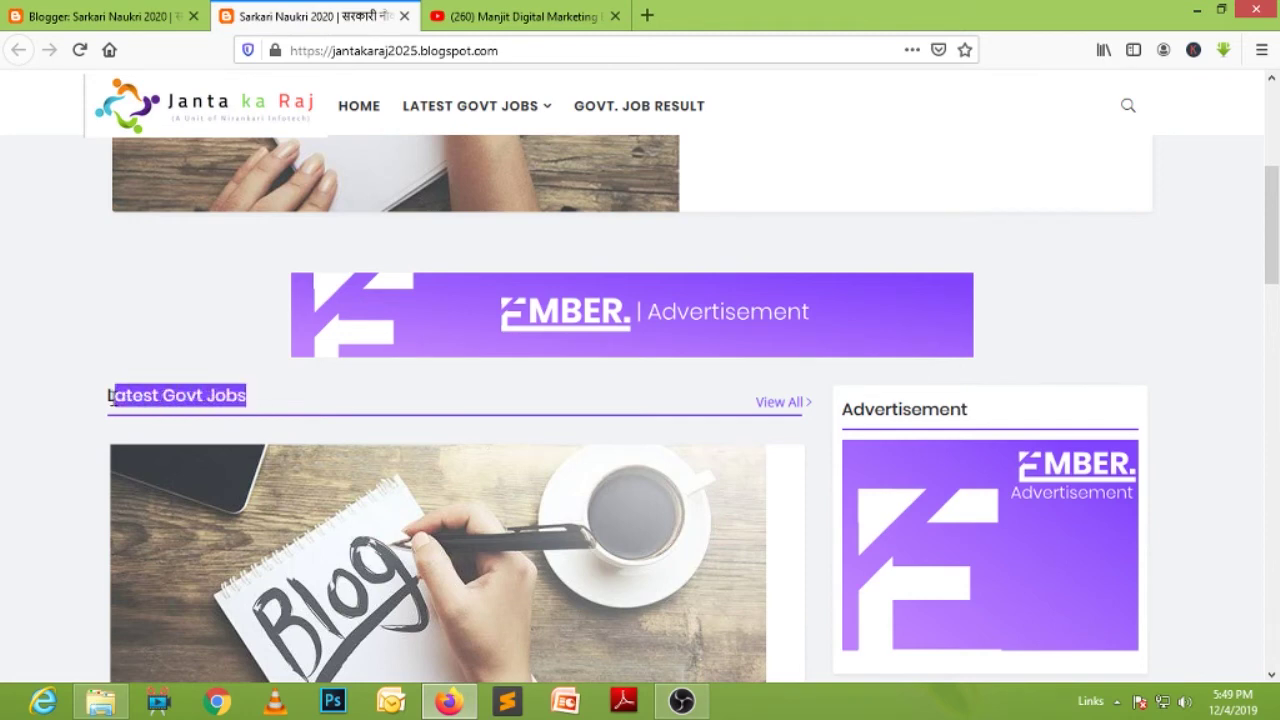
left_click(253, 406)
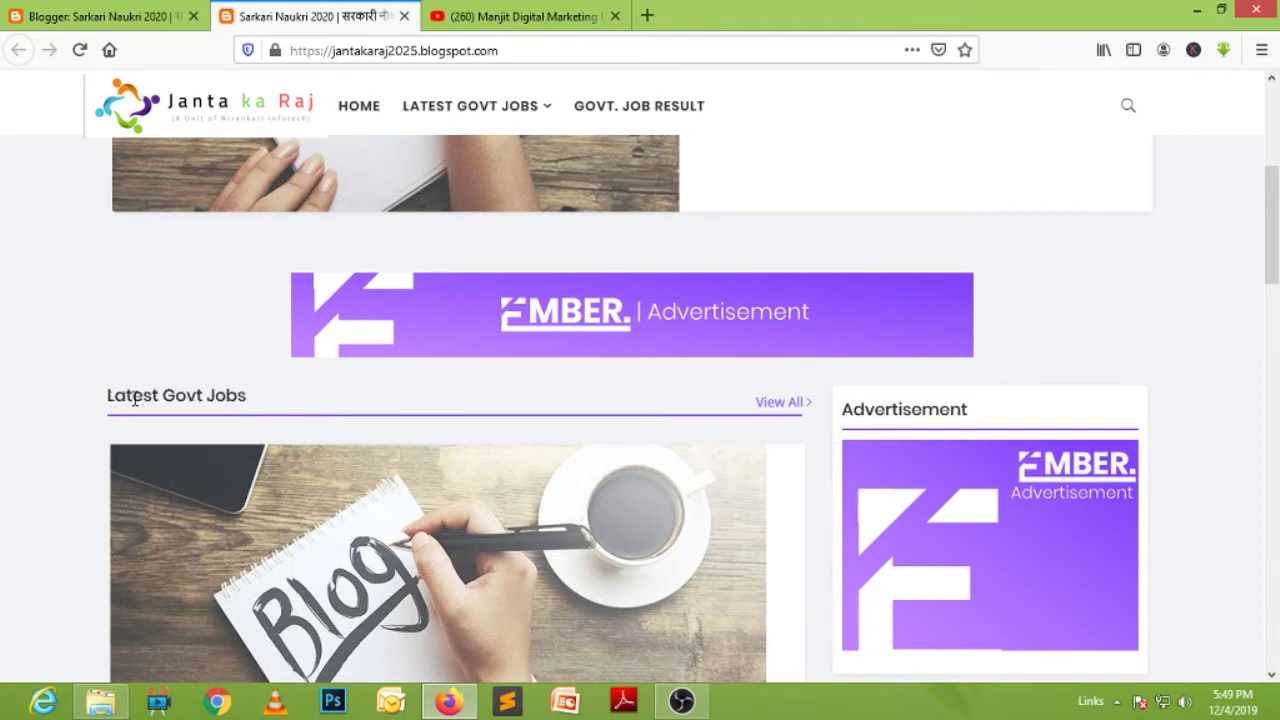
left_click_drag(258, 406, 110, 397)
scroll(543, 431, "down", 3)
scroll(448, 376, "down", 3)
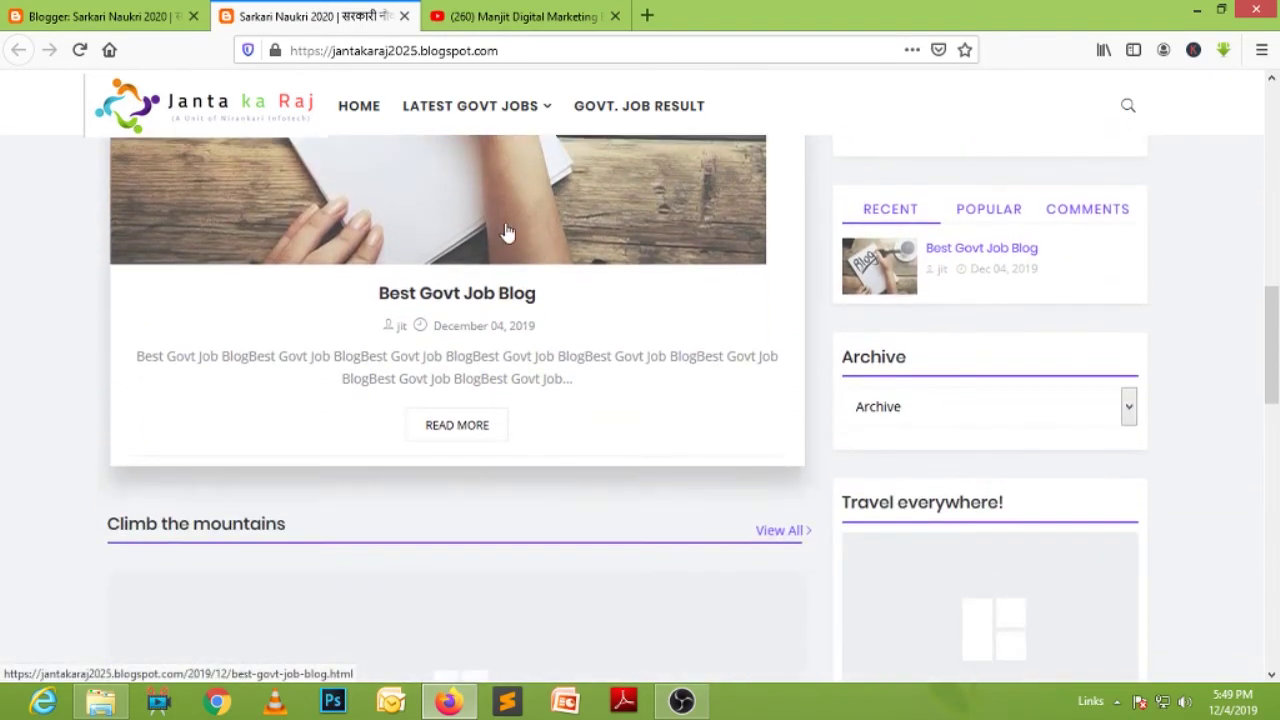
scroll(644, 362, "up", 9)
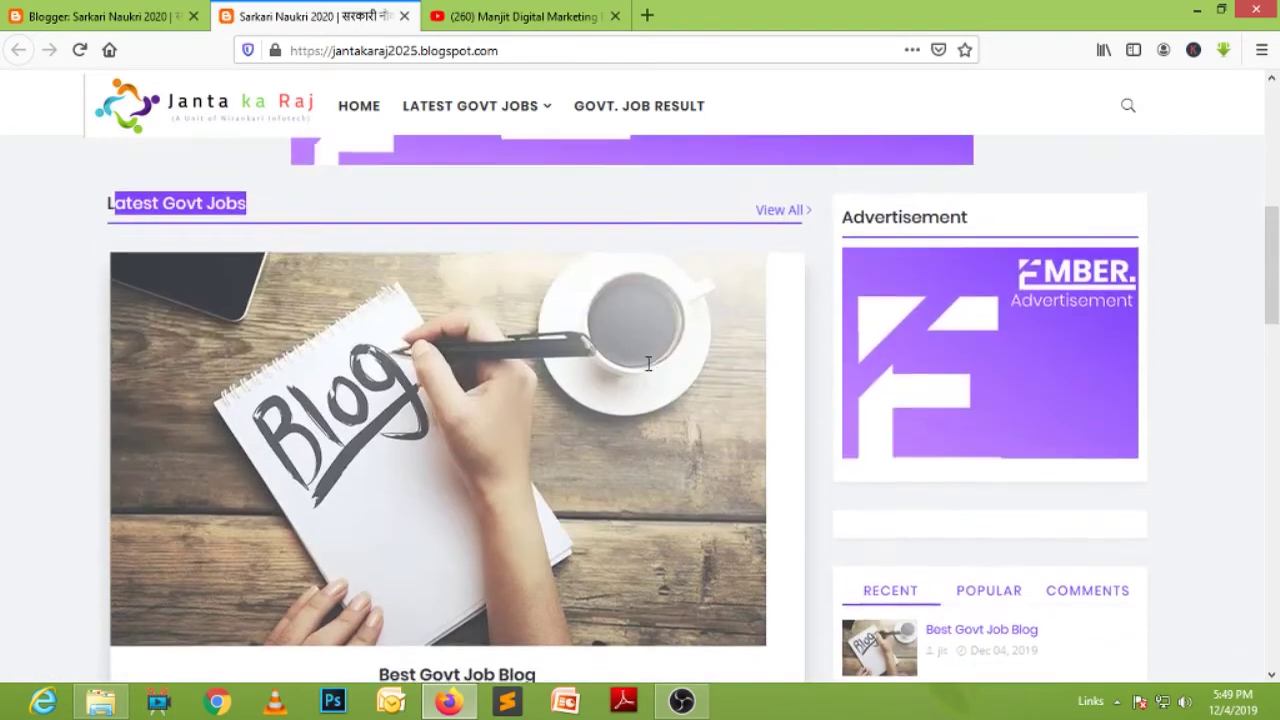
scroll(1113, 367, "down", 1)
scroll(1113, 367, "down", 7)
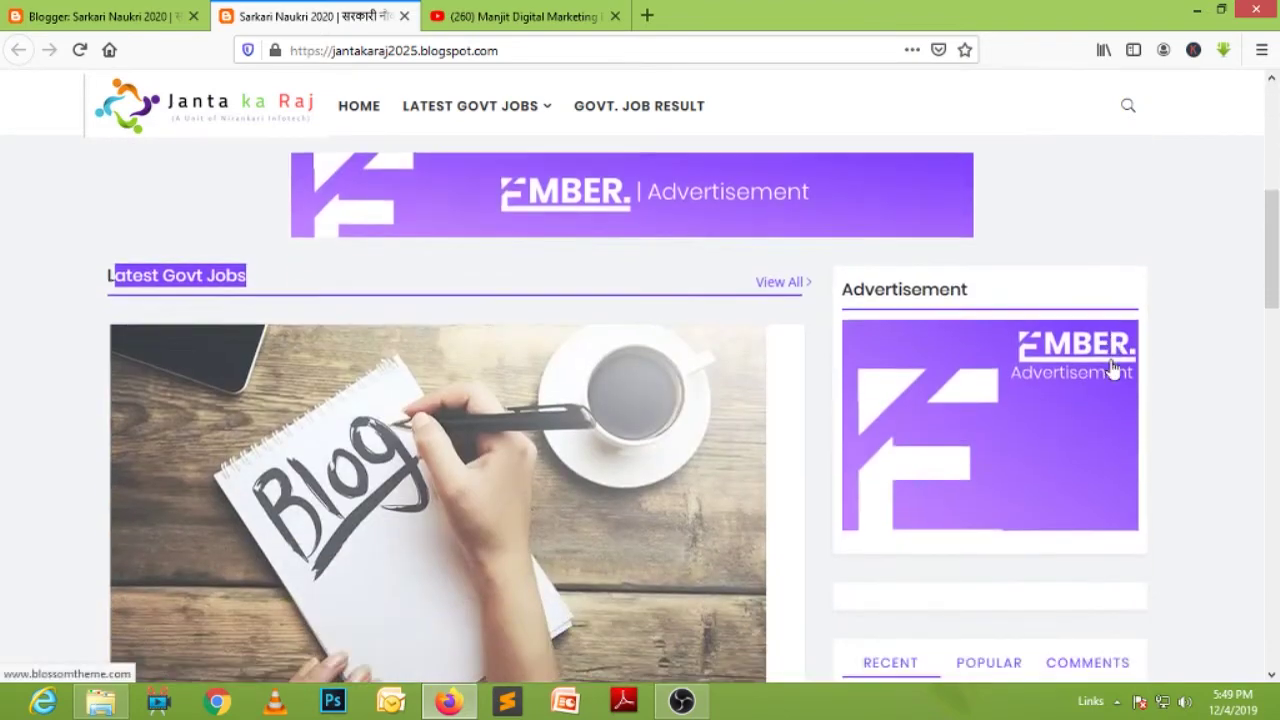
scroll(540, 368, "down", 5)
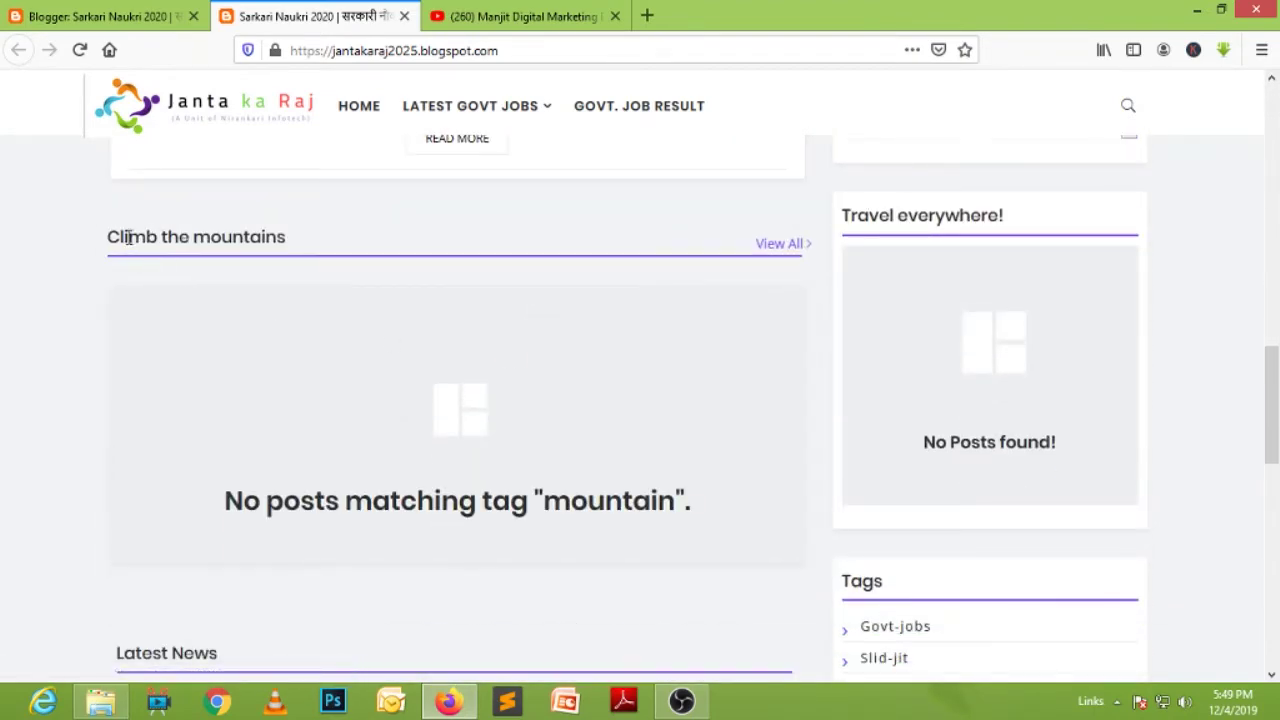
- Set data-label to govt-jobs in the code of the Climb the mountains gadget in Layout, and save the gadget and the arrangement
key("ctrl+shift+Tab")
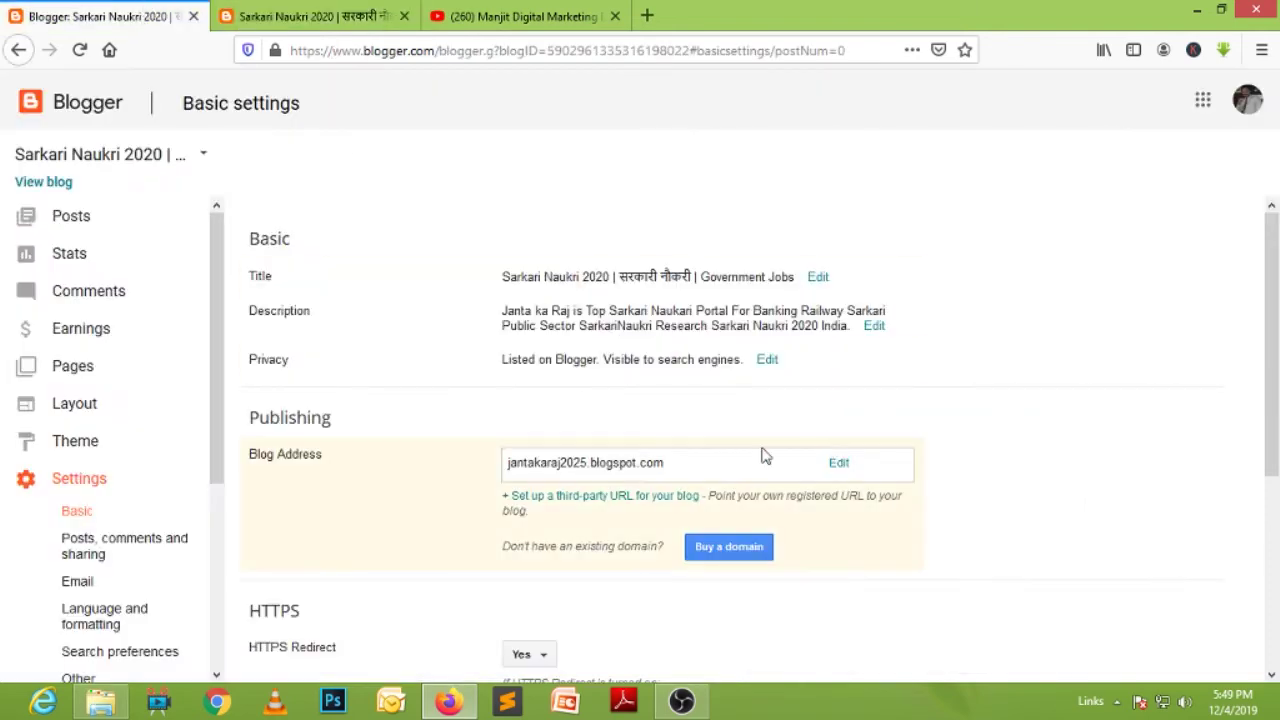
left_click(105, 409)
scroll(1137, 463, "down", 7)
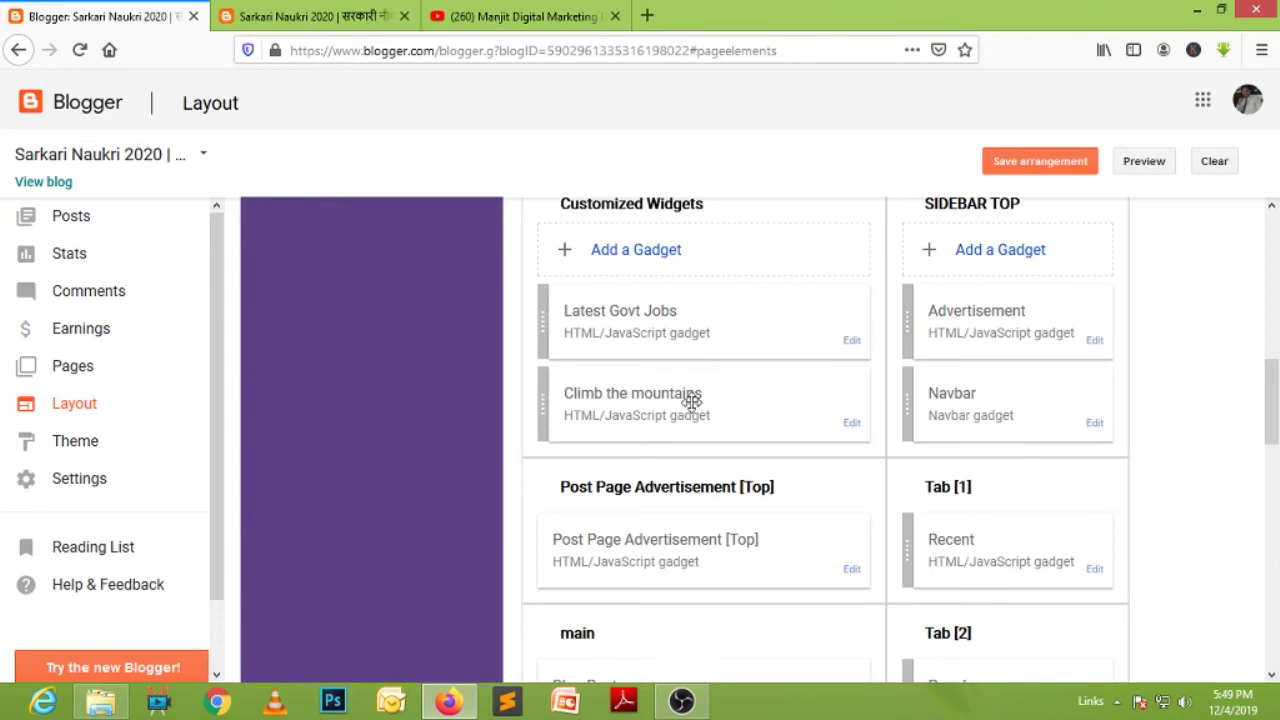
left_click(851, 423)
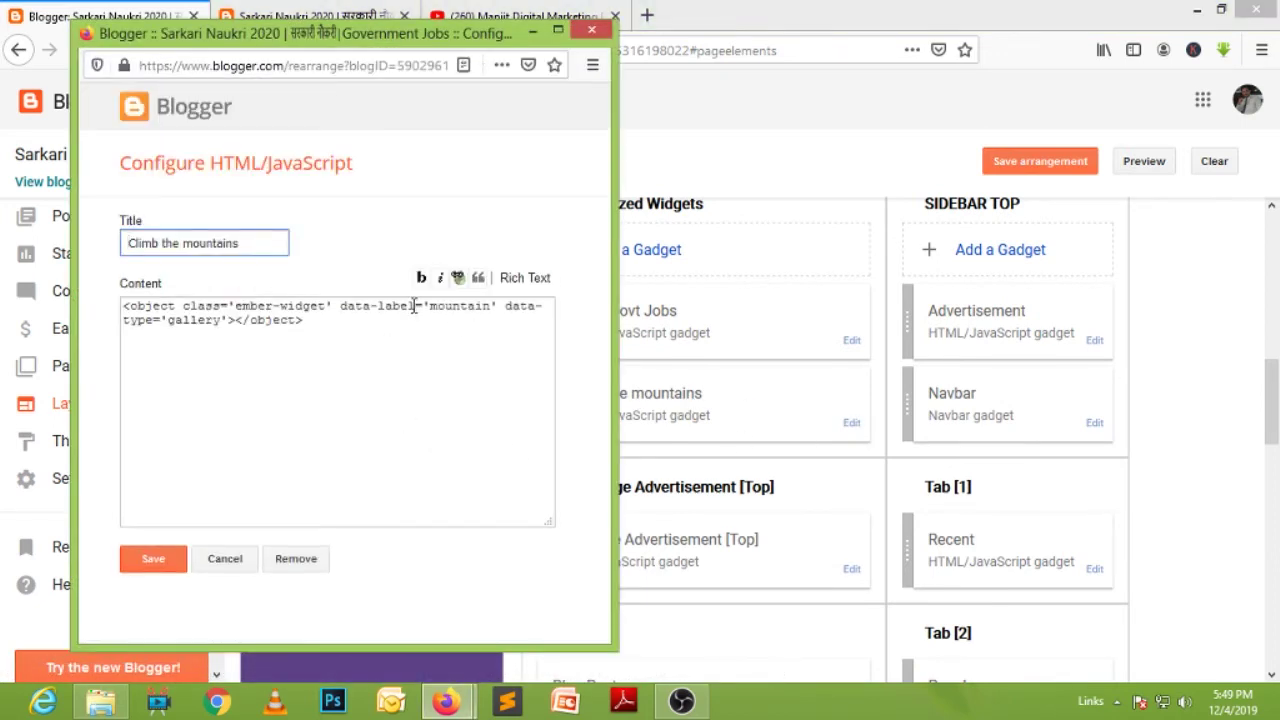
left_click_drag(428, 304, 488, 311)
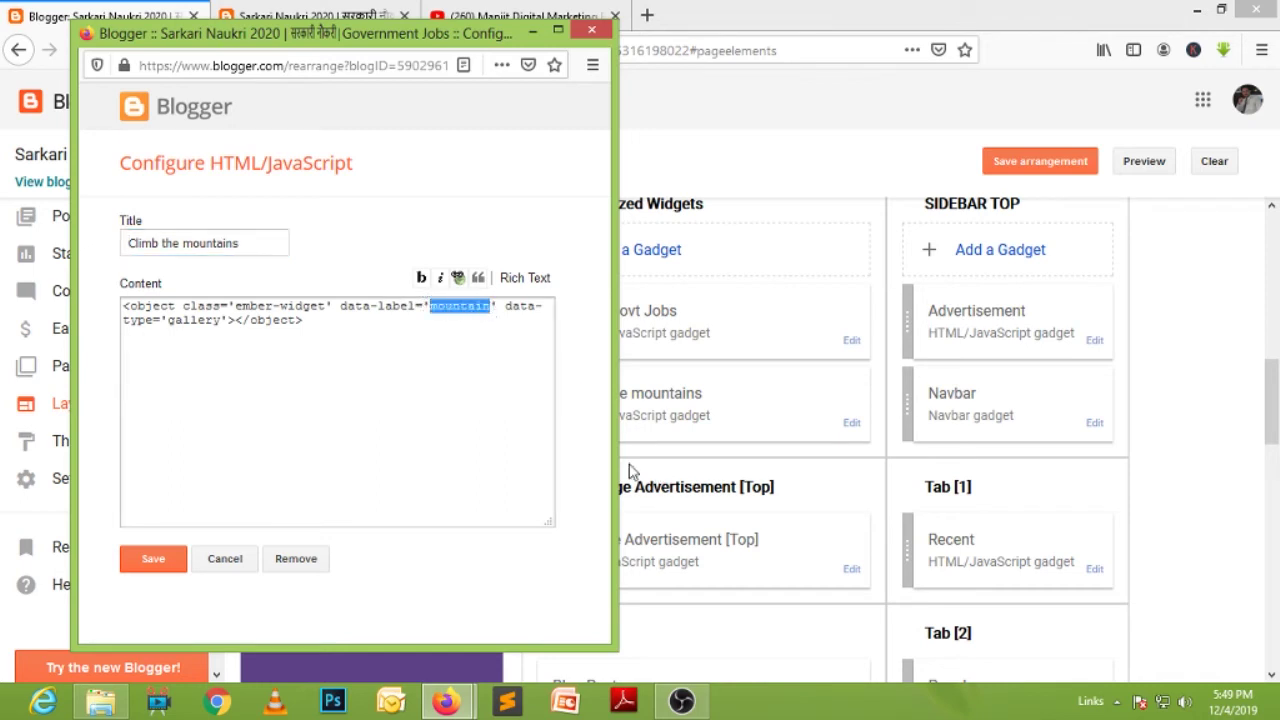
type("govt-jobs")
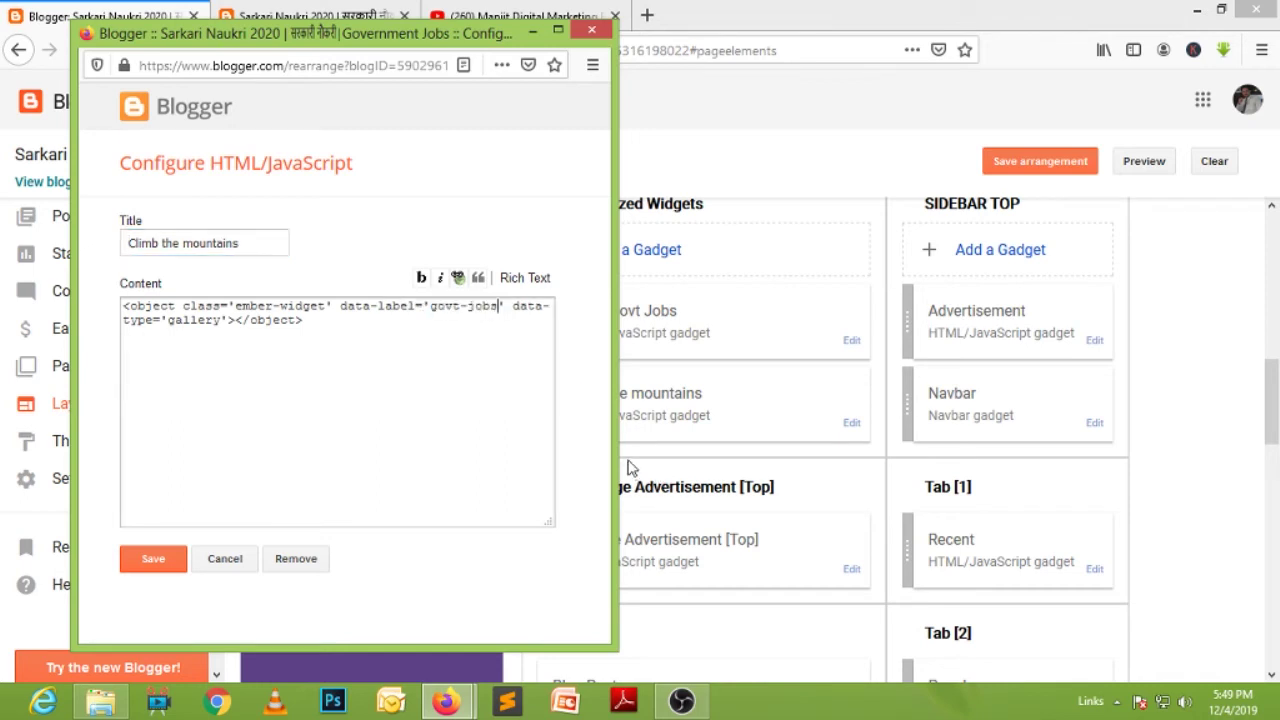
left_click(168, 566)
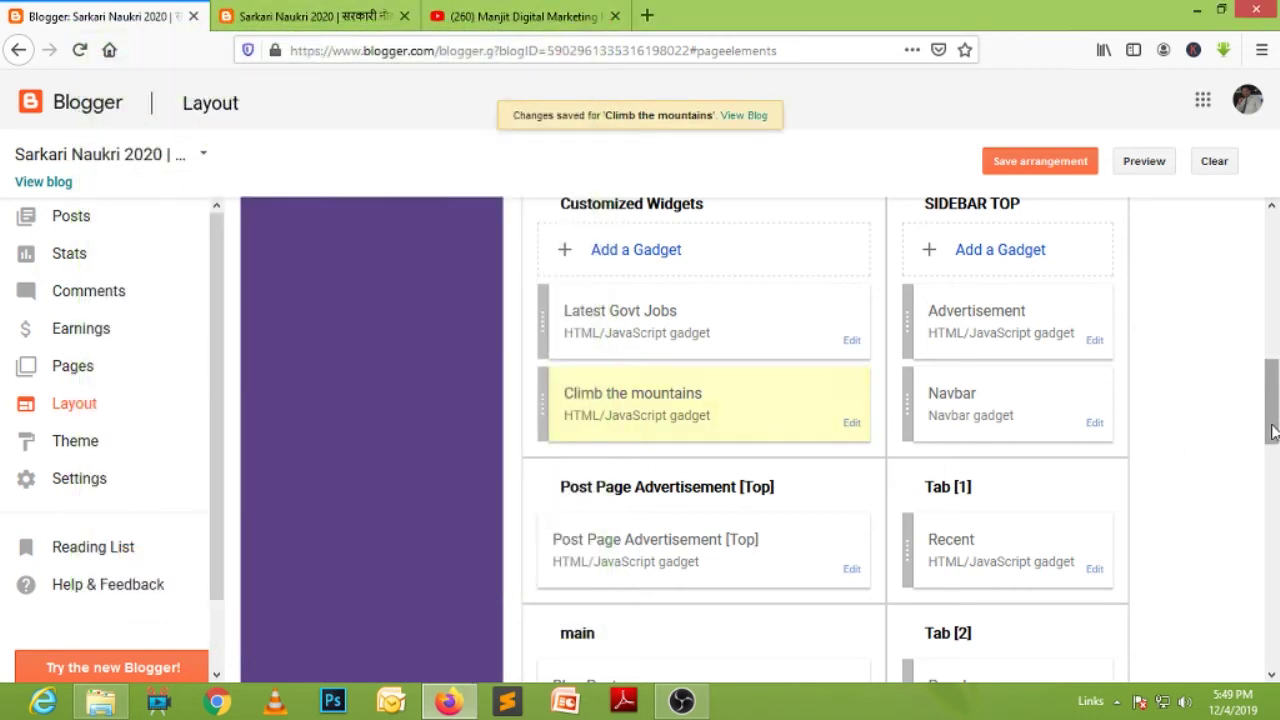
left_click(1060, 165)
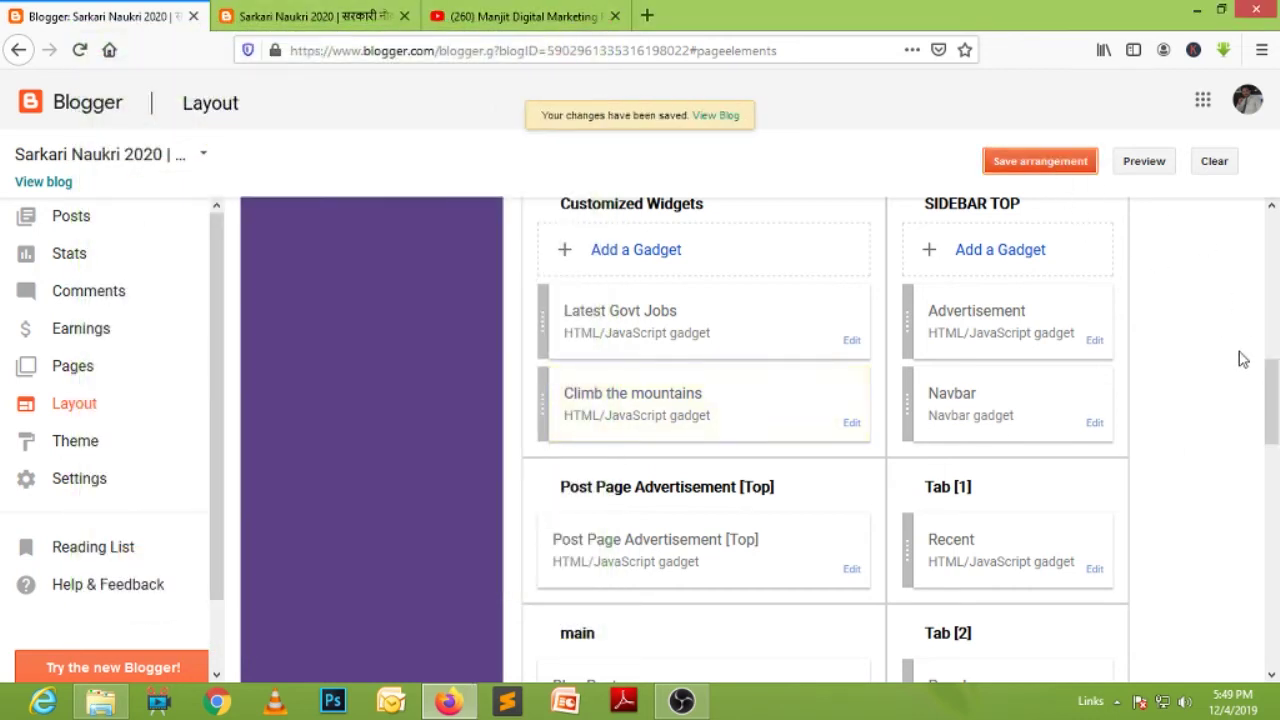
- Reload the live blog and examine the Climb the mountains gallery, the featured slider and the Latest News section
left_click(331, 20)
left_click(79, 49)
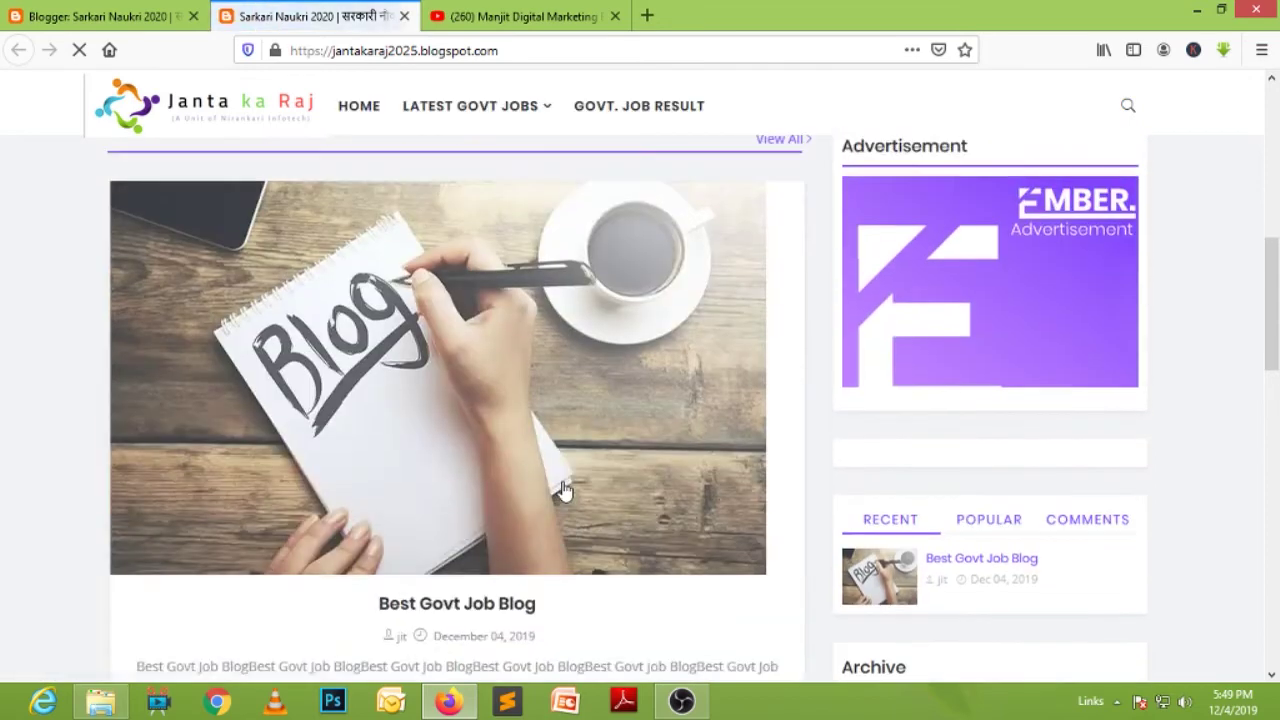
scroll(560, 470, "down", 3)
scroll(539, 423, "down", 3)
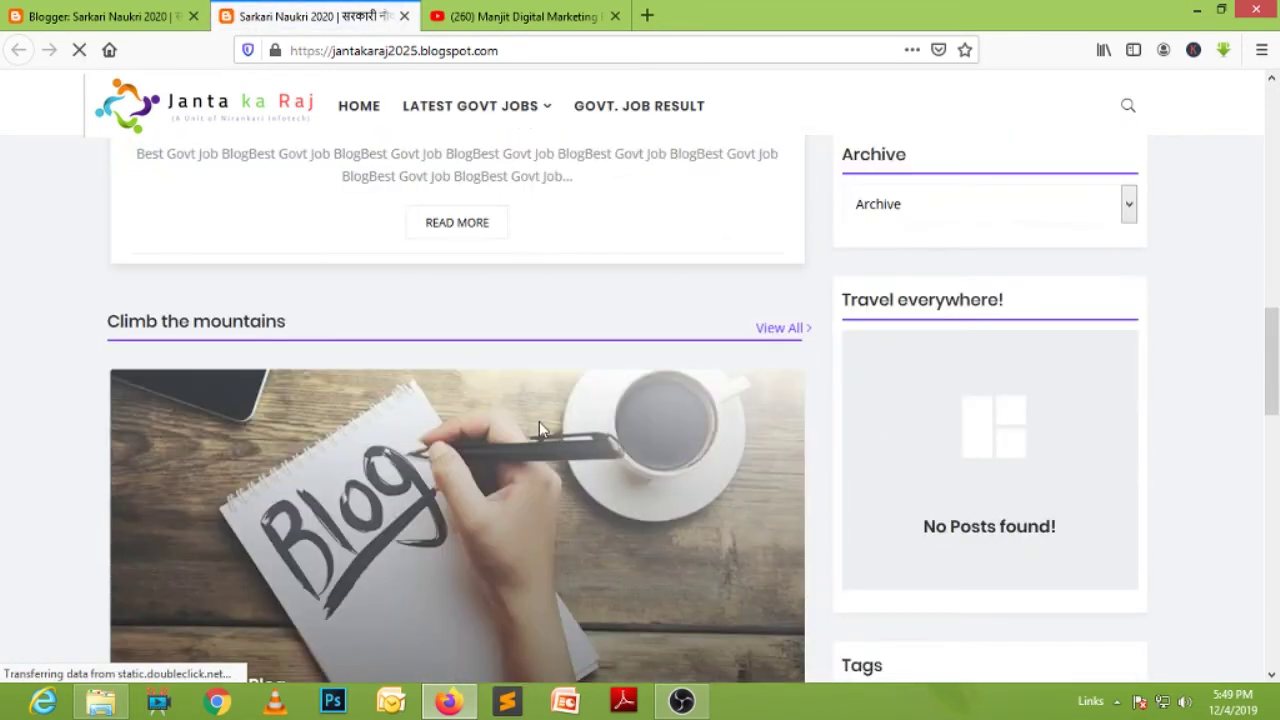
scroll(620, 490, "down", 2)
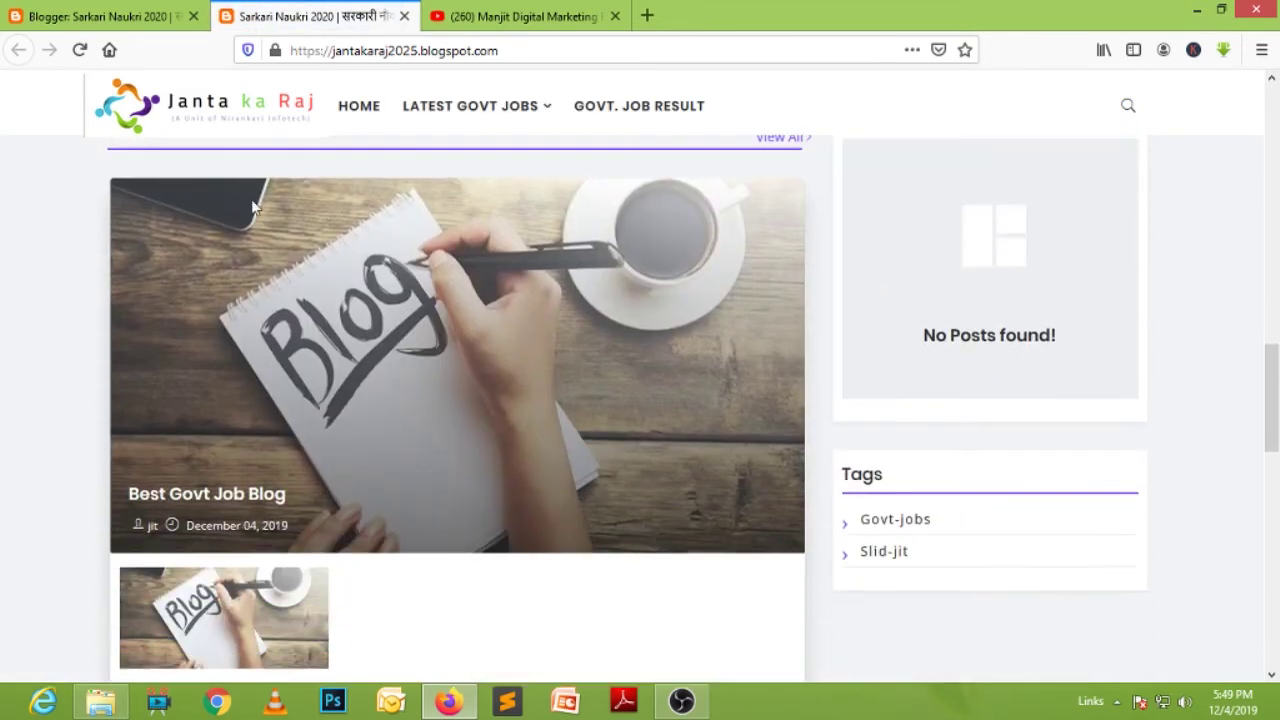
scroll(780, 517, "down", 3)
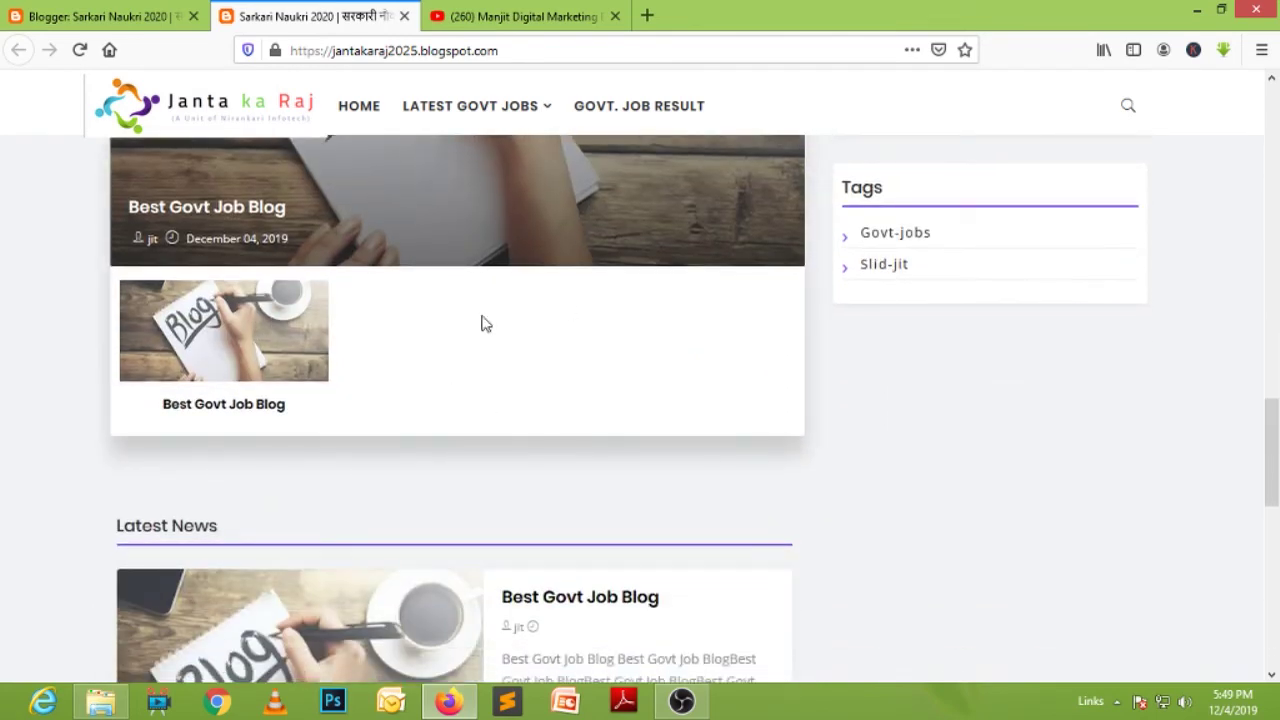
scroll(1134, 583, "up", 5)
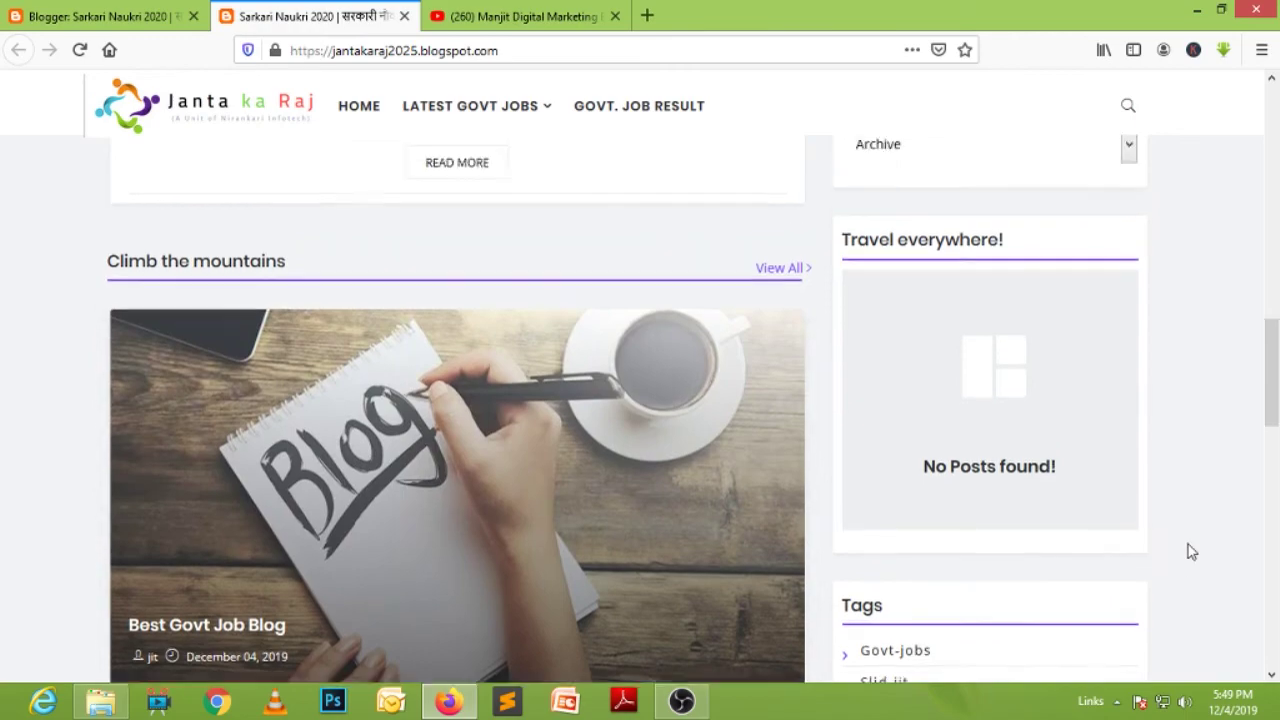
scroll(1190, 551, "up", 5)
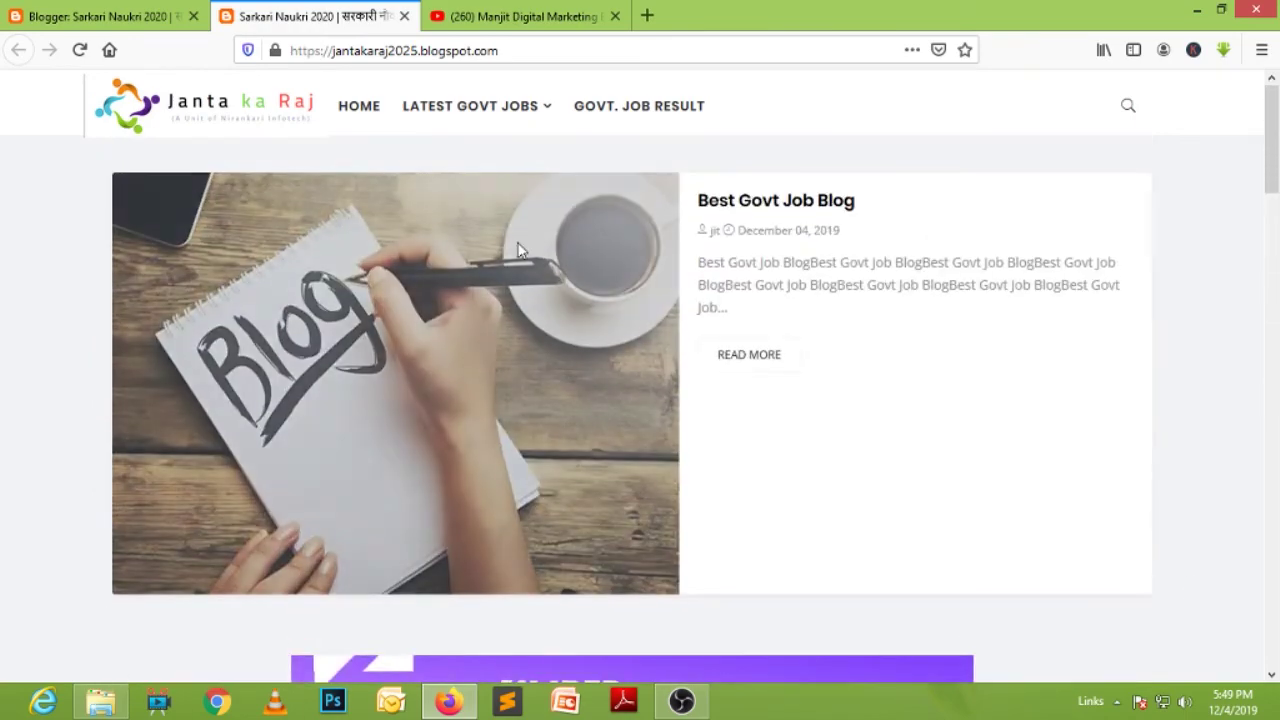
scroll(1203, 466, "down", 10)
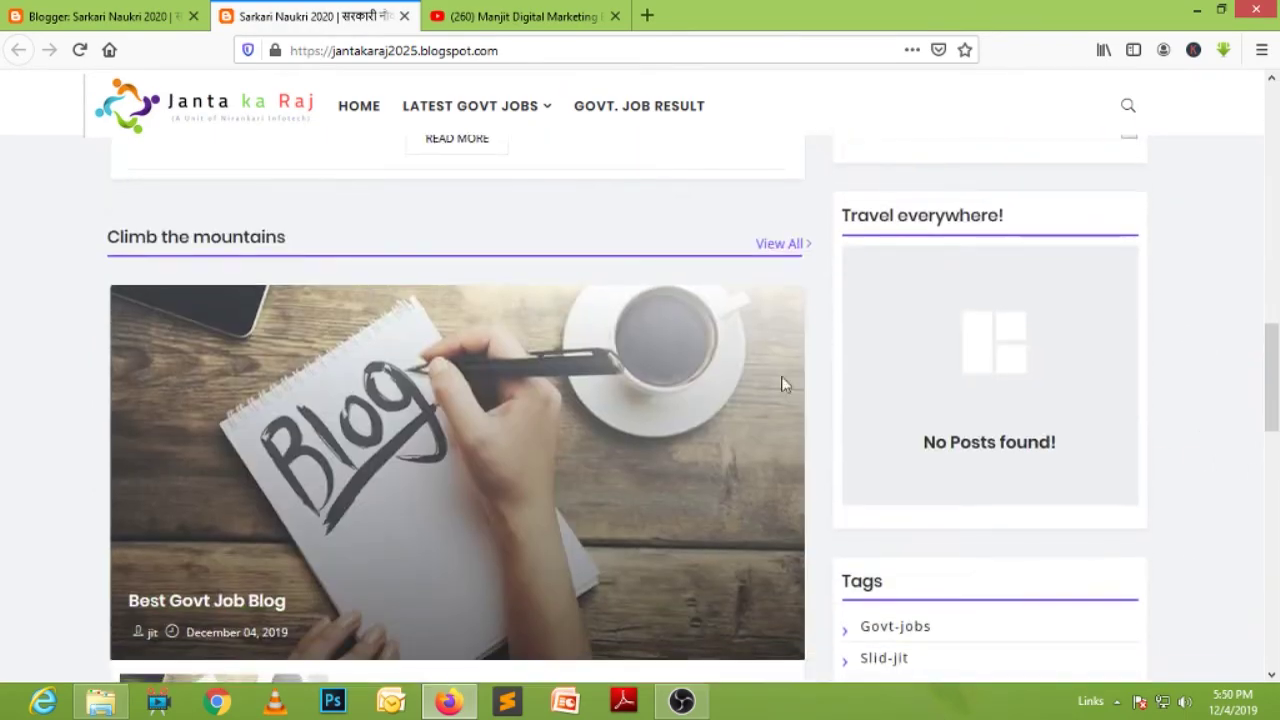
scroll(1220, 445, "down", 10)
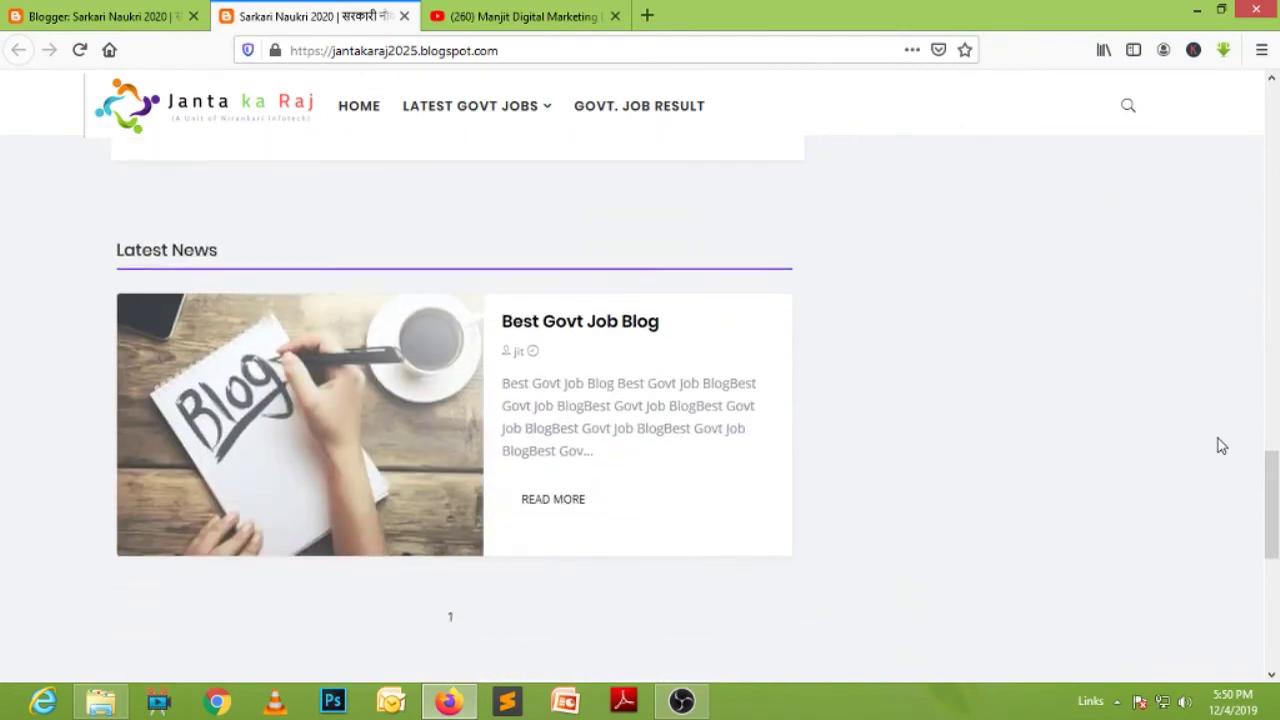
scroll(1227, 441, "up", 10)
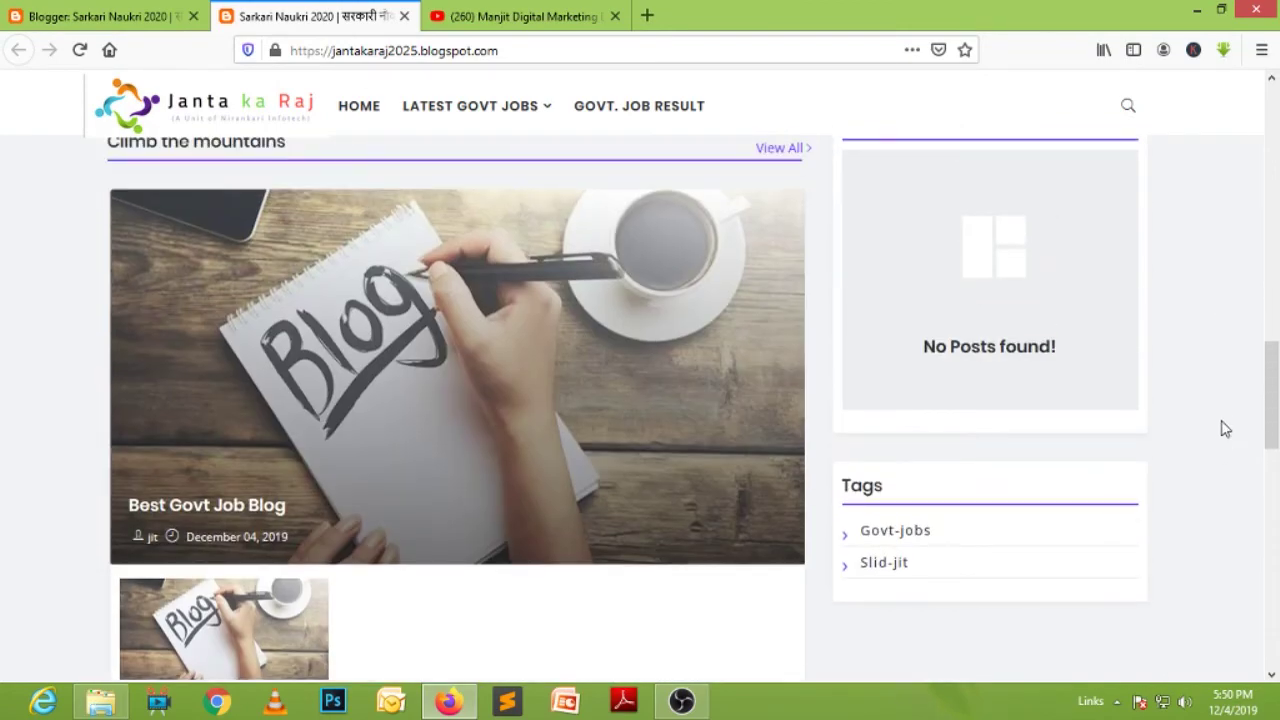
- Examine the labels listed in the Tags section of the live blog's sidebar, and the sidebar sections above it
left_click_drag(902, 492, 843, 481)
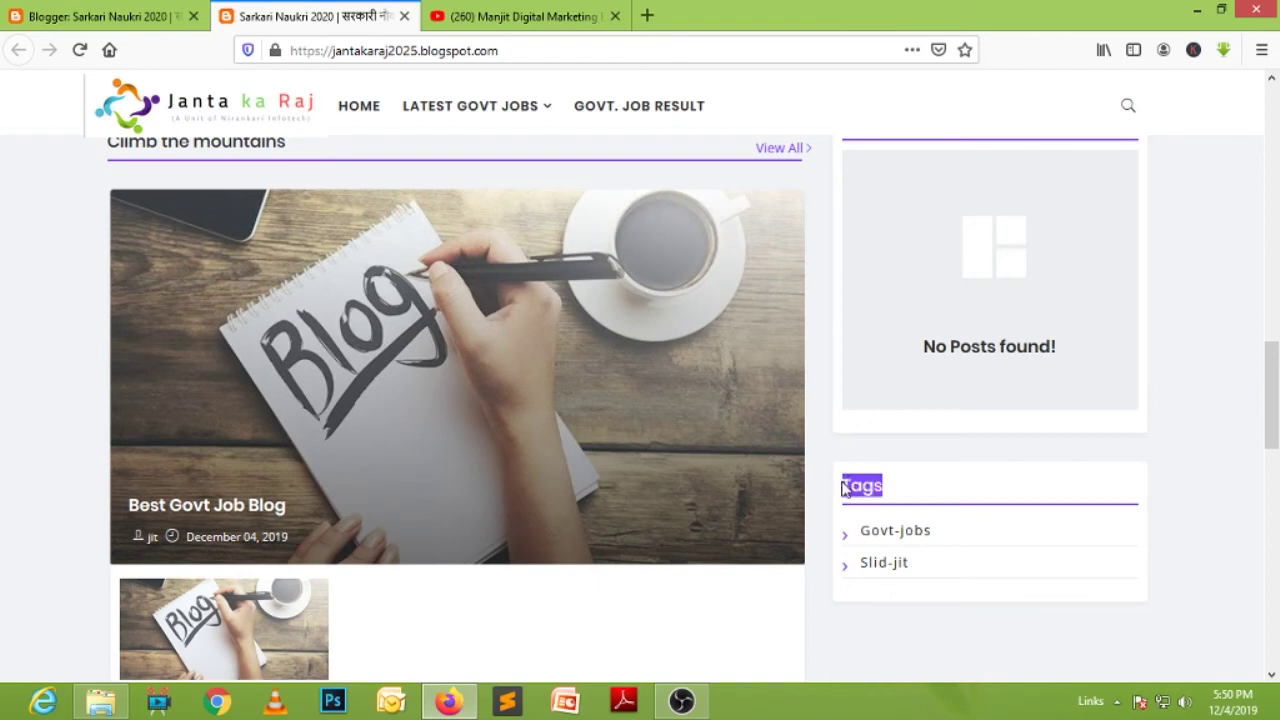
left_click_drag(968, 541, 857, 543)
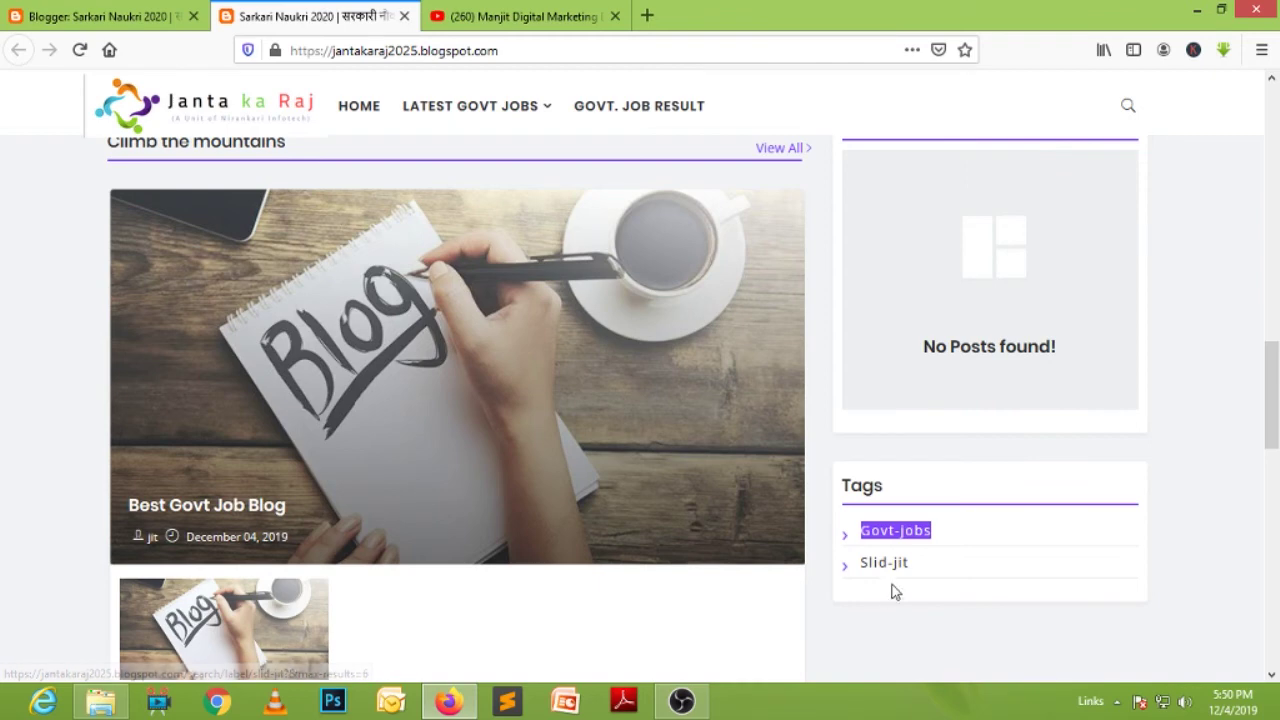
scroll(1277, 487, "up", 3)
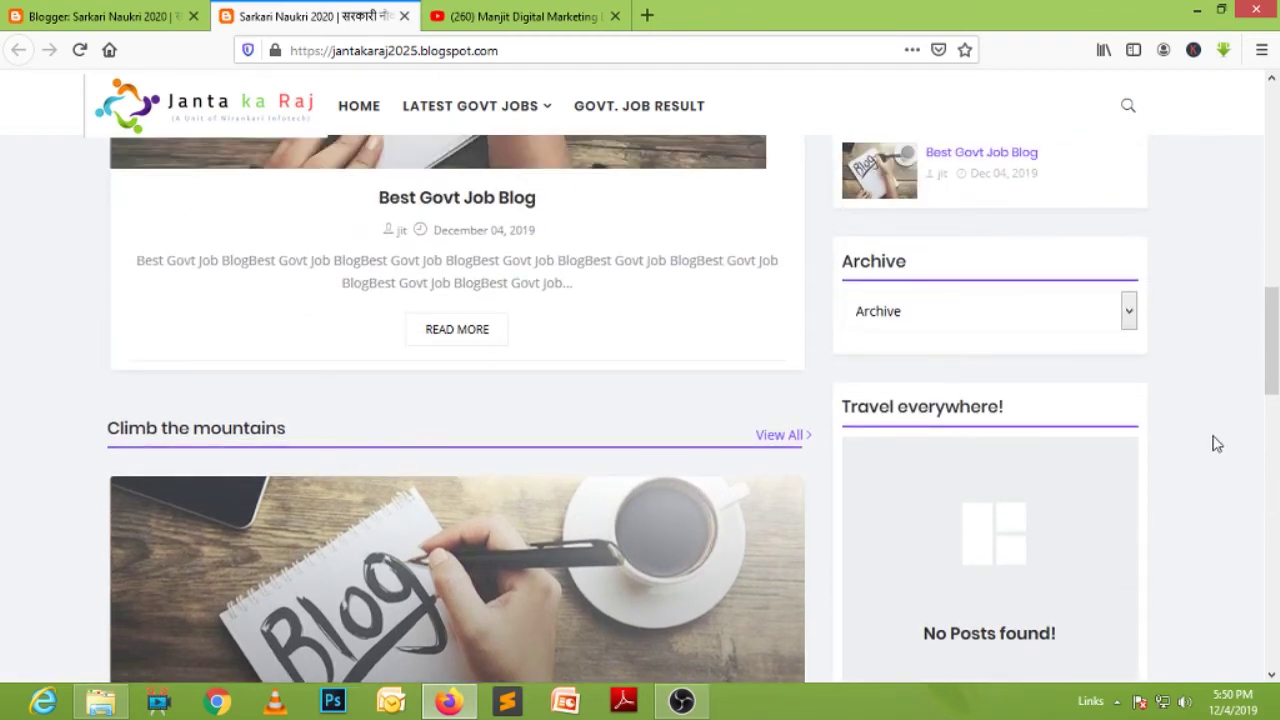
scroll(1216, 444, "up", 5)
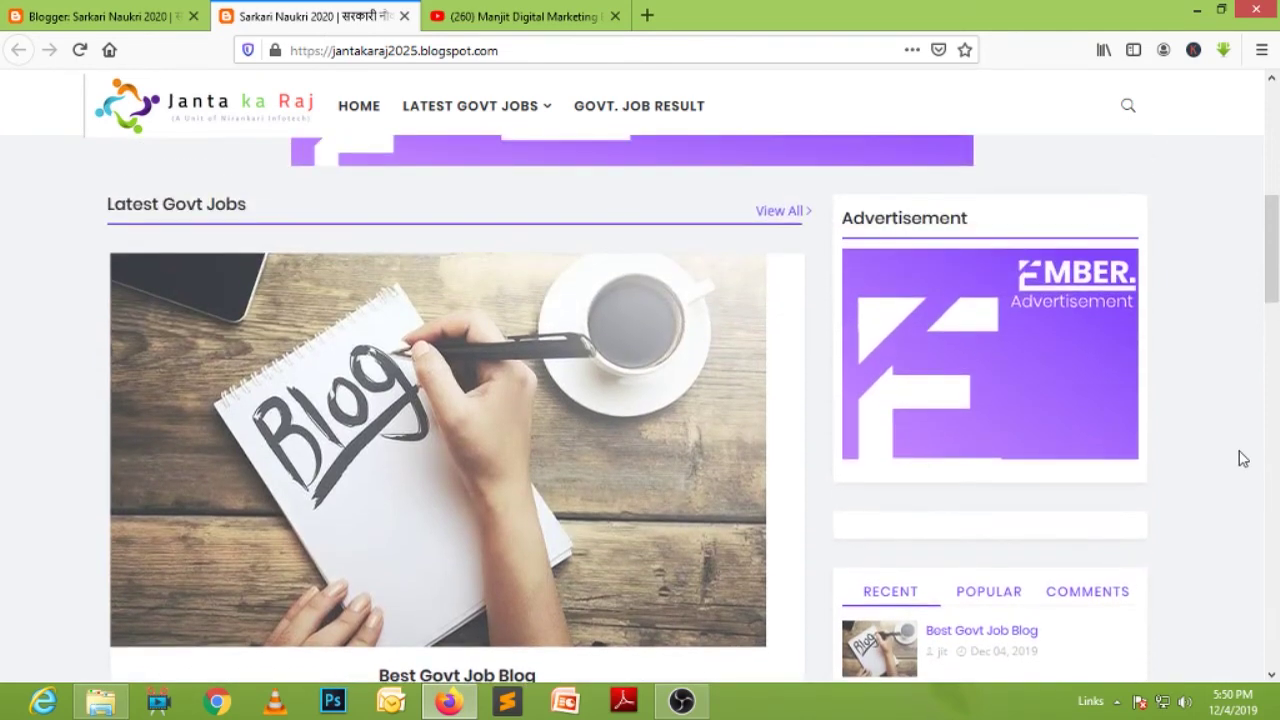
- Compare the SIDEBAR TOP and Tab [1] to [3] gadgets in Layout with the sidebar sections on the live blog
left_click(88, 16)
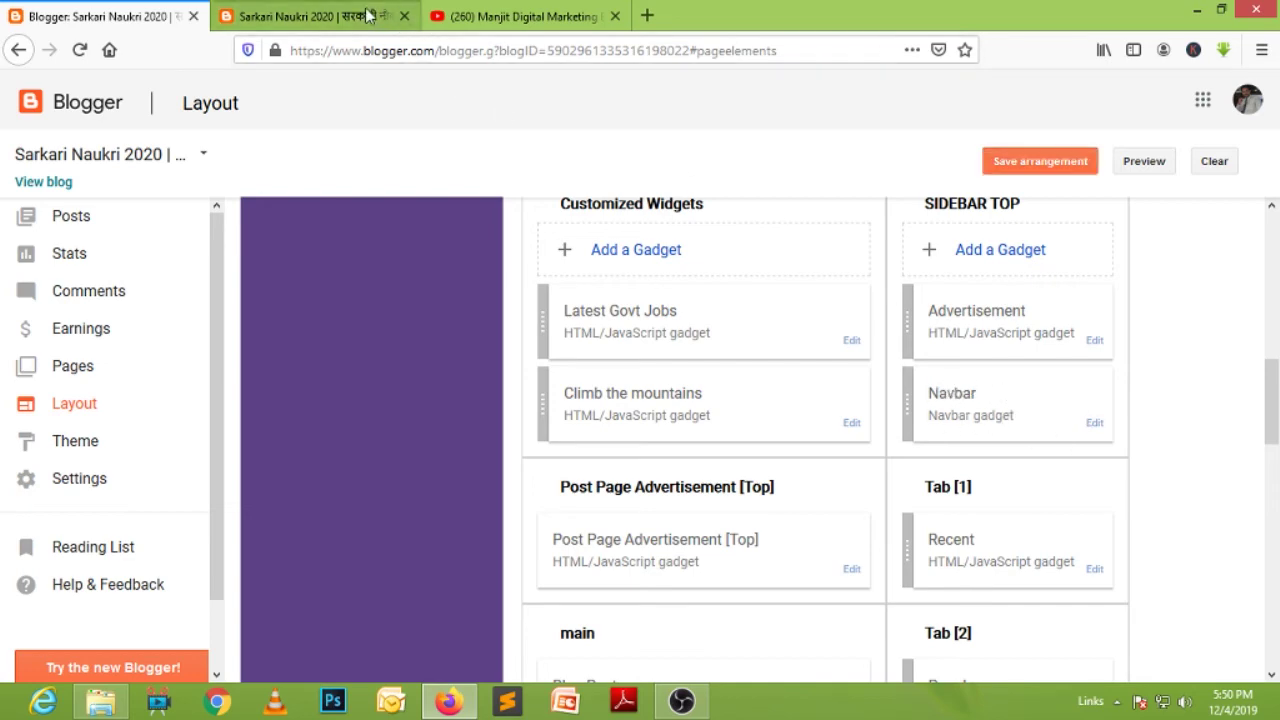
left_click(305, 16)
scroll(1170, 440, "up", 3)
scroll(1205, 440, "down", 5)
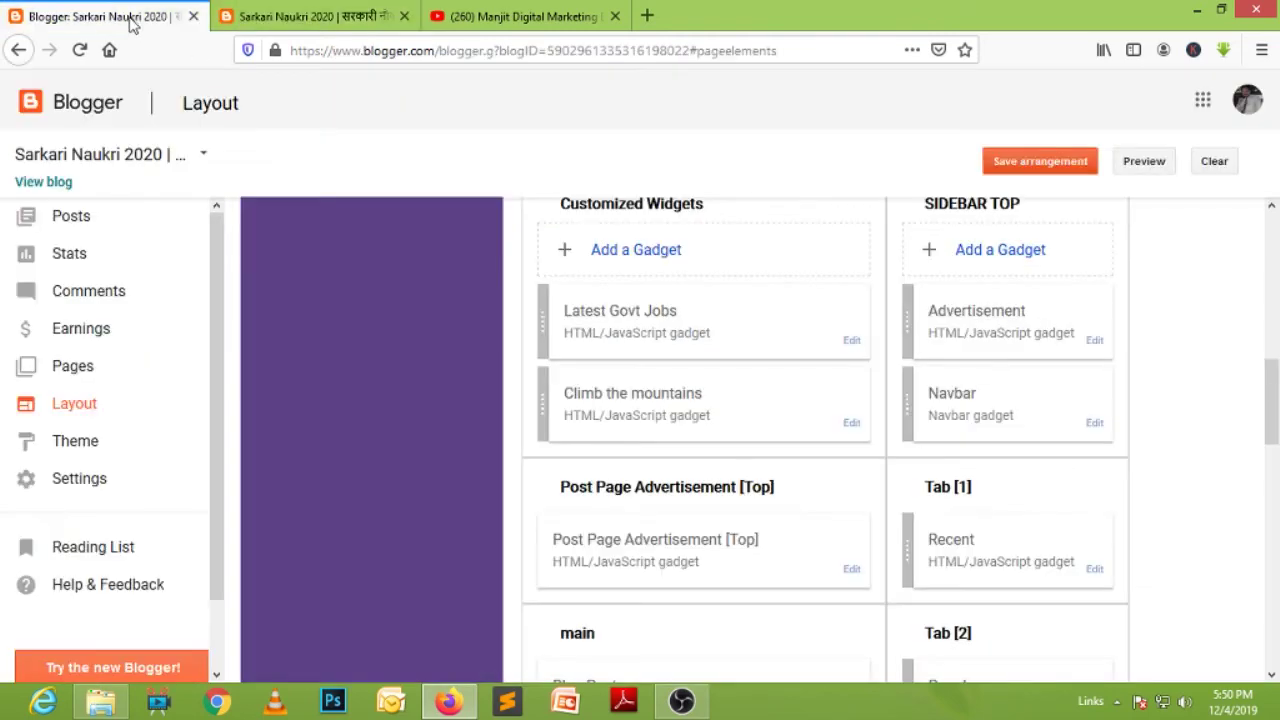
left_click(128, 16)
scroll(1000, 337, "down", 3)
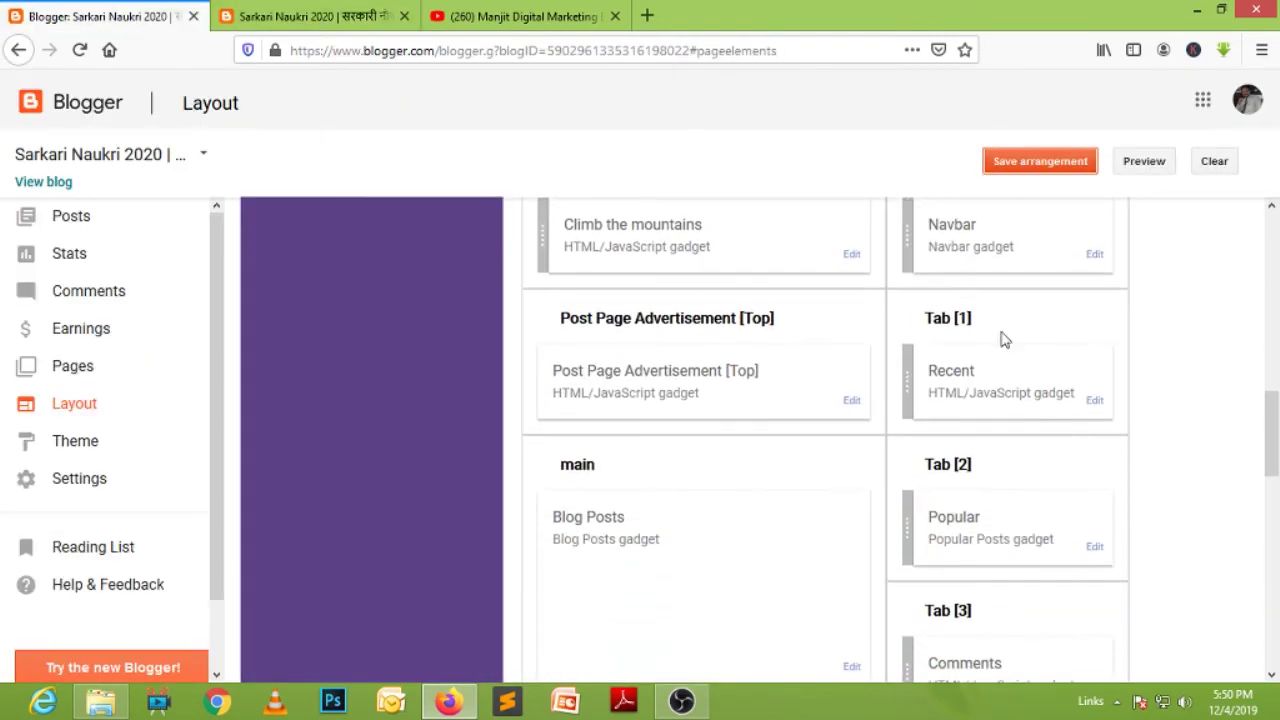
scroll(1143, 484, "down", 2)
scroll(1143, 484, "down", 3)
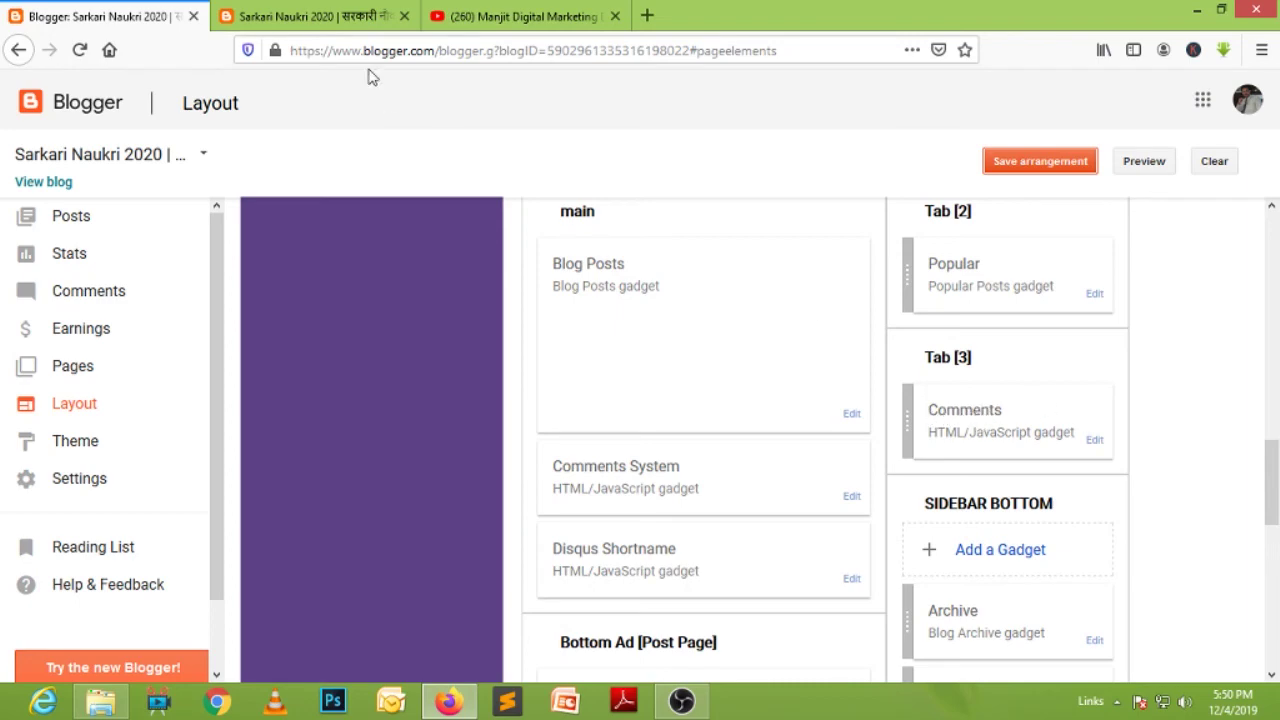
left_click(318, 16)
scroll(1020, 471, "down", 1)
scroll(889, 363, "up", 3)
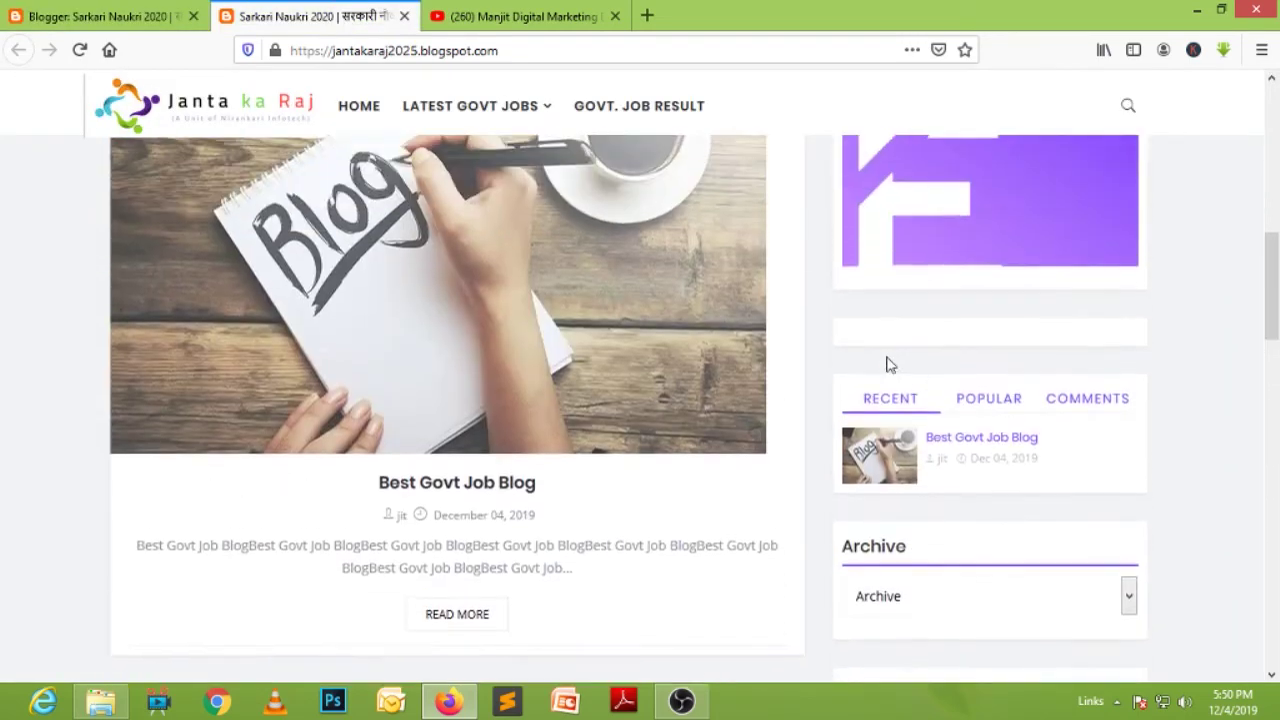
- Compare the SIDEBAR BOTTOM gadgets in Layout with the Archive and Travel everywhere! sections on the live blog
left_click(118, 20)
scroll(1208, 480, "down", 3)
scroll(1205, 475, "down", 3)
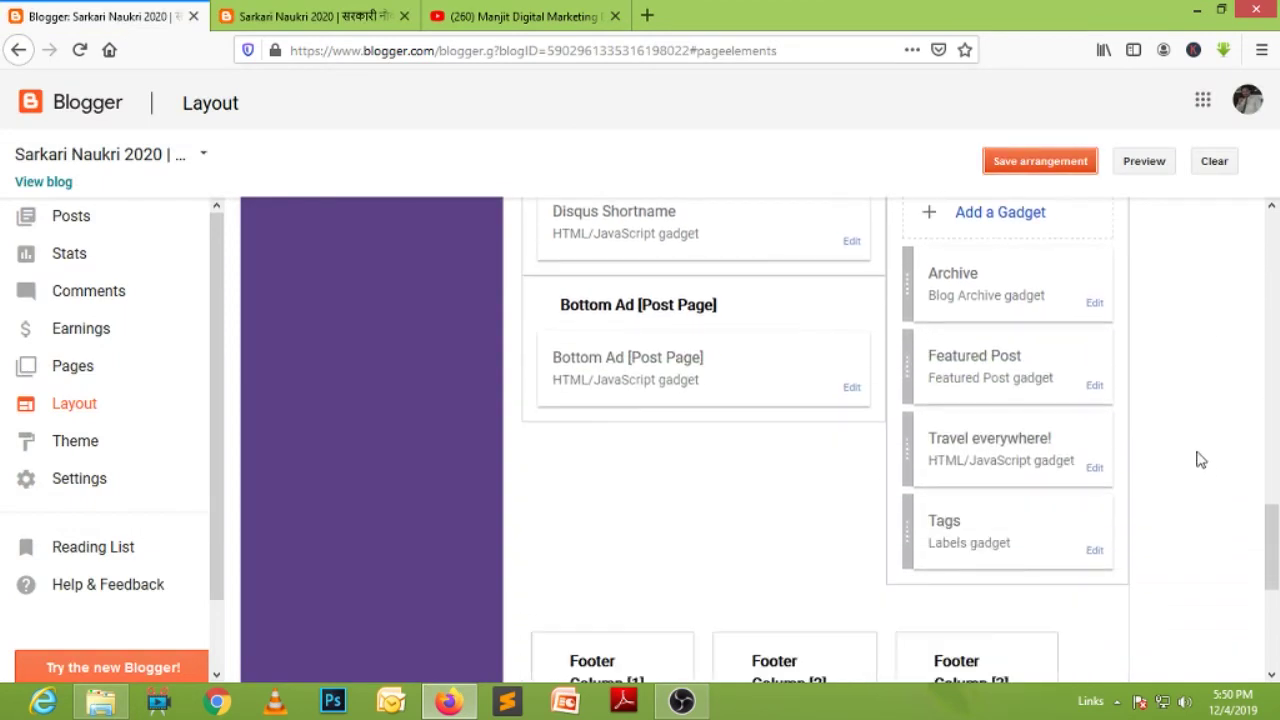
left_click(336, 20)
scroll(1063, 457, "down", 3)
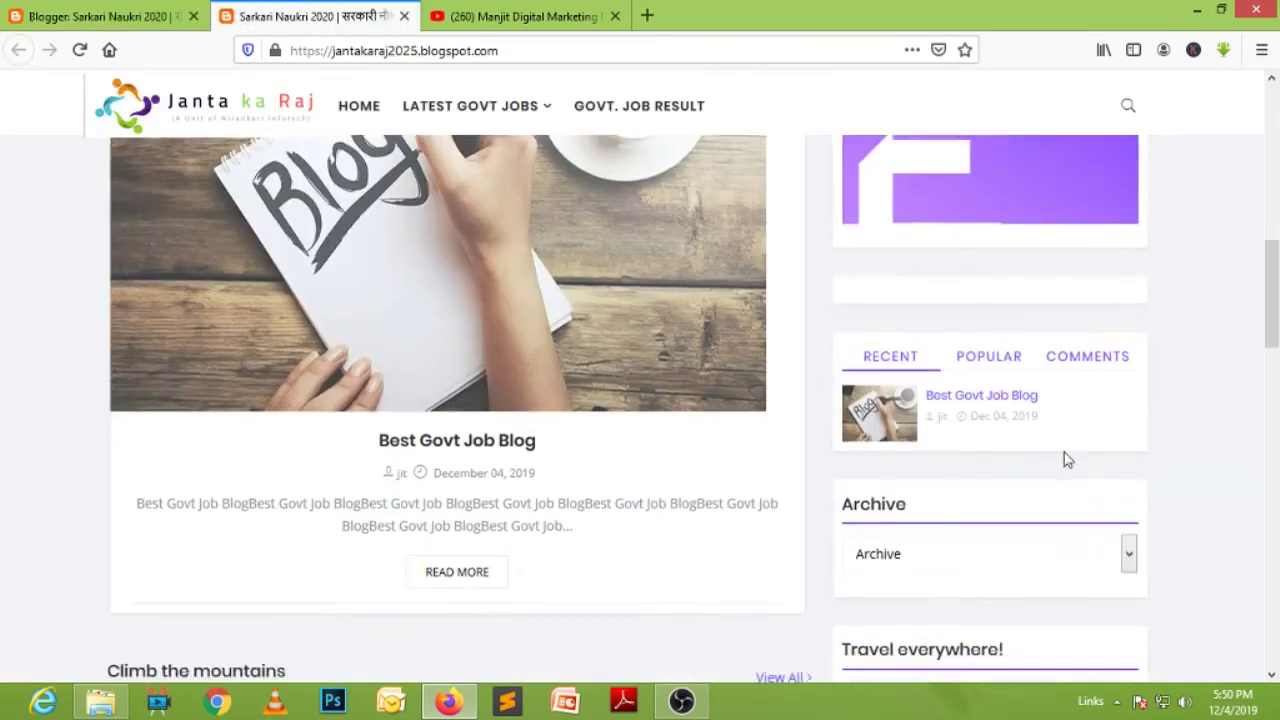
- Remove the Archive gadget from SIDEBAR BOTTOM in Layout and save the arrangement
left_click(110, 17)
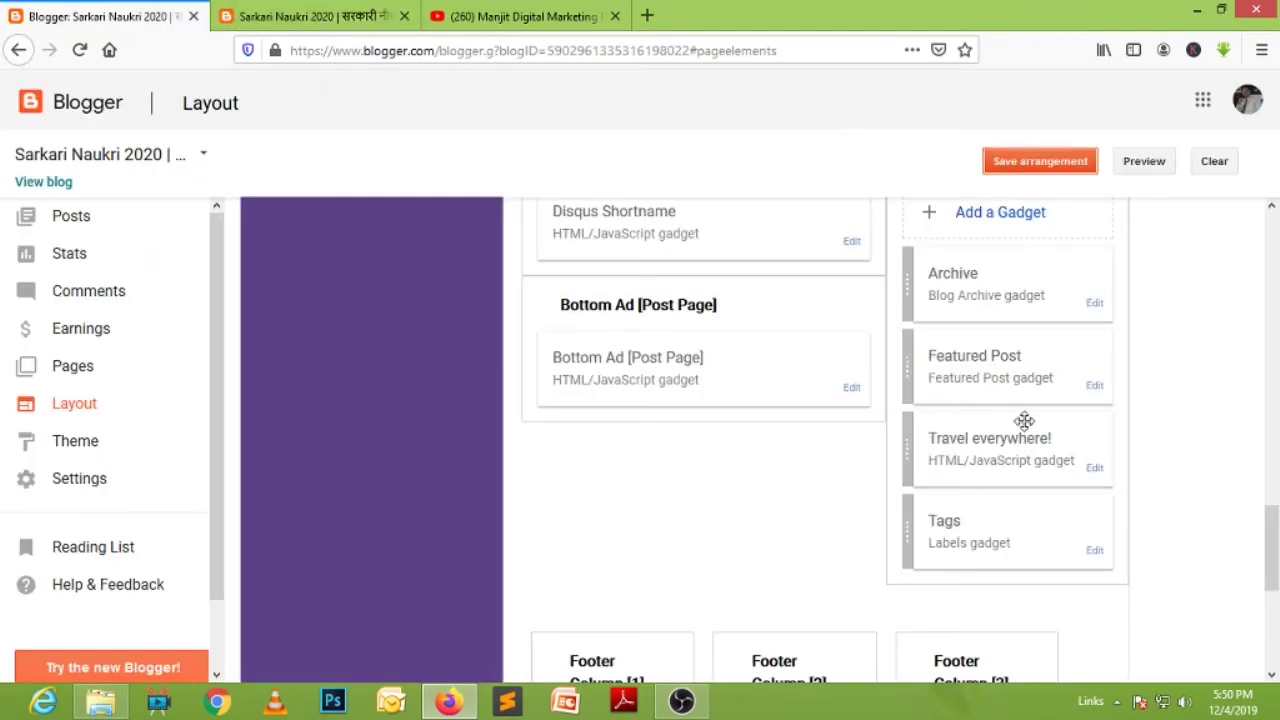
left_click(1098, 308)
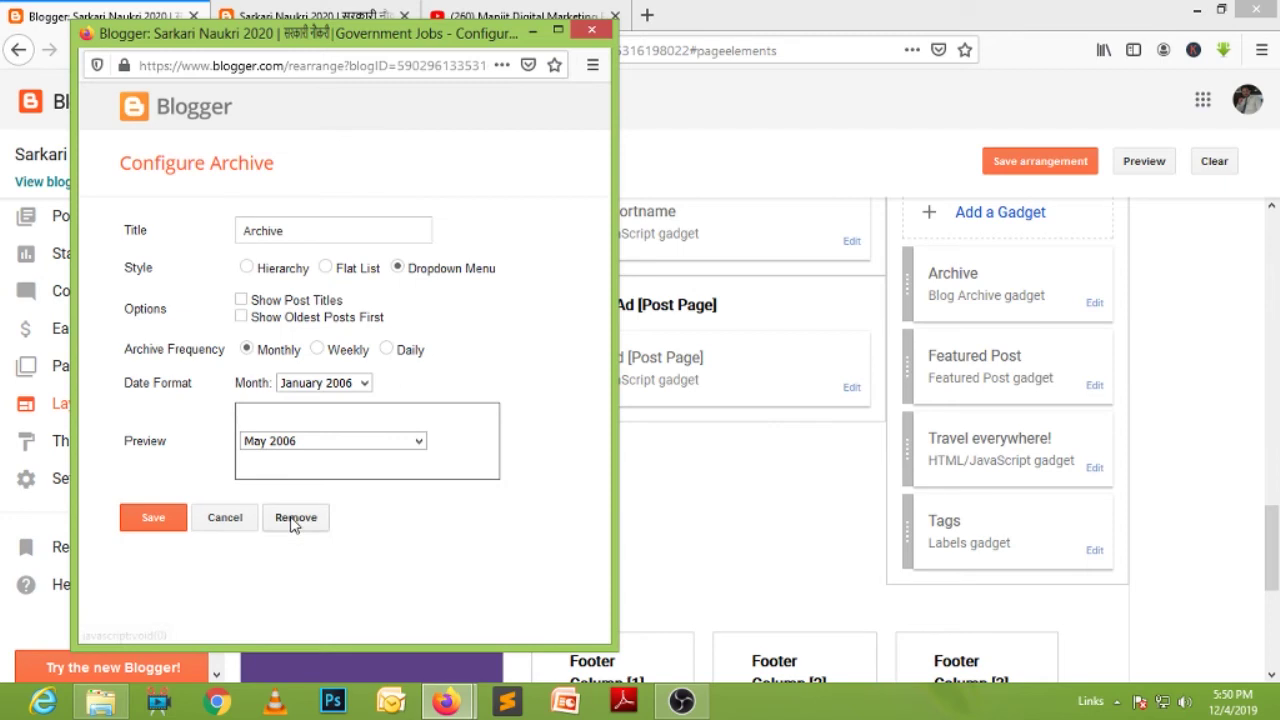
left_click(296, 518)
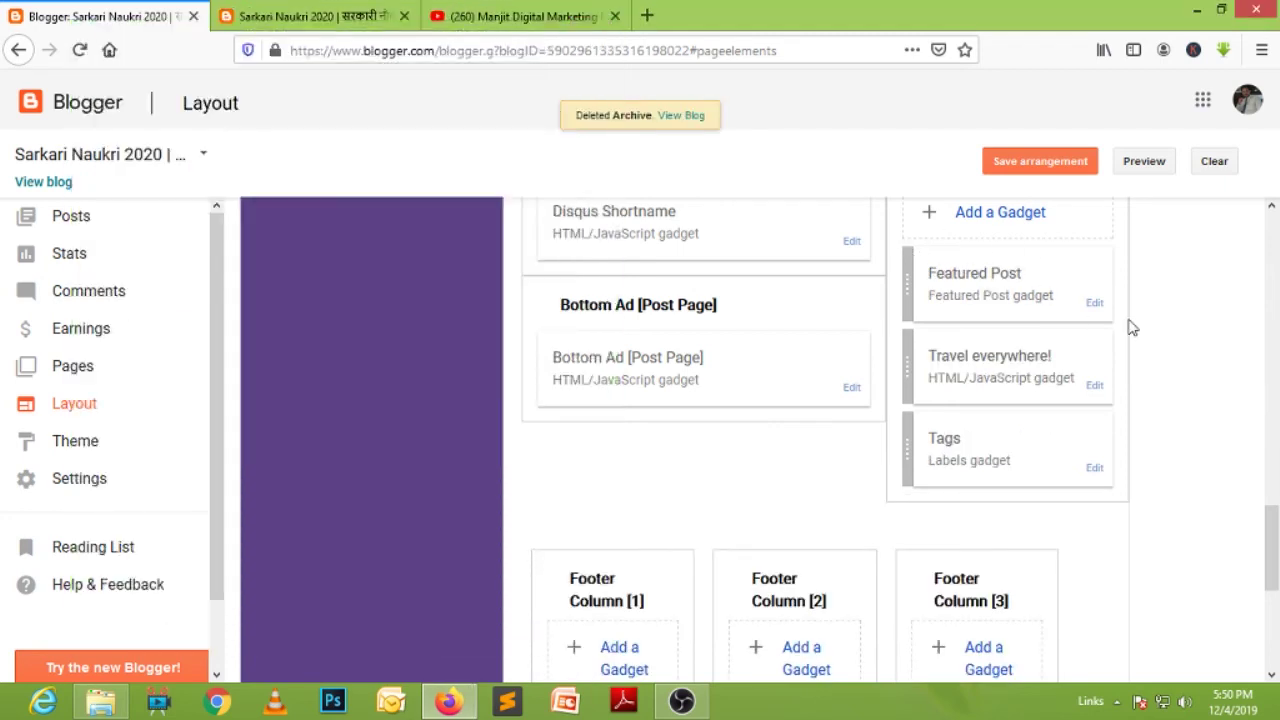
left_click(1045, 165)
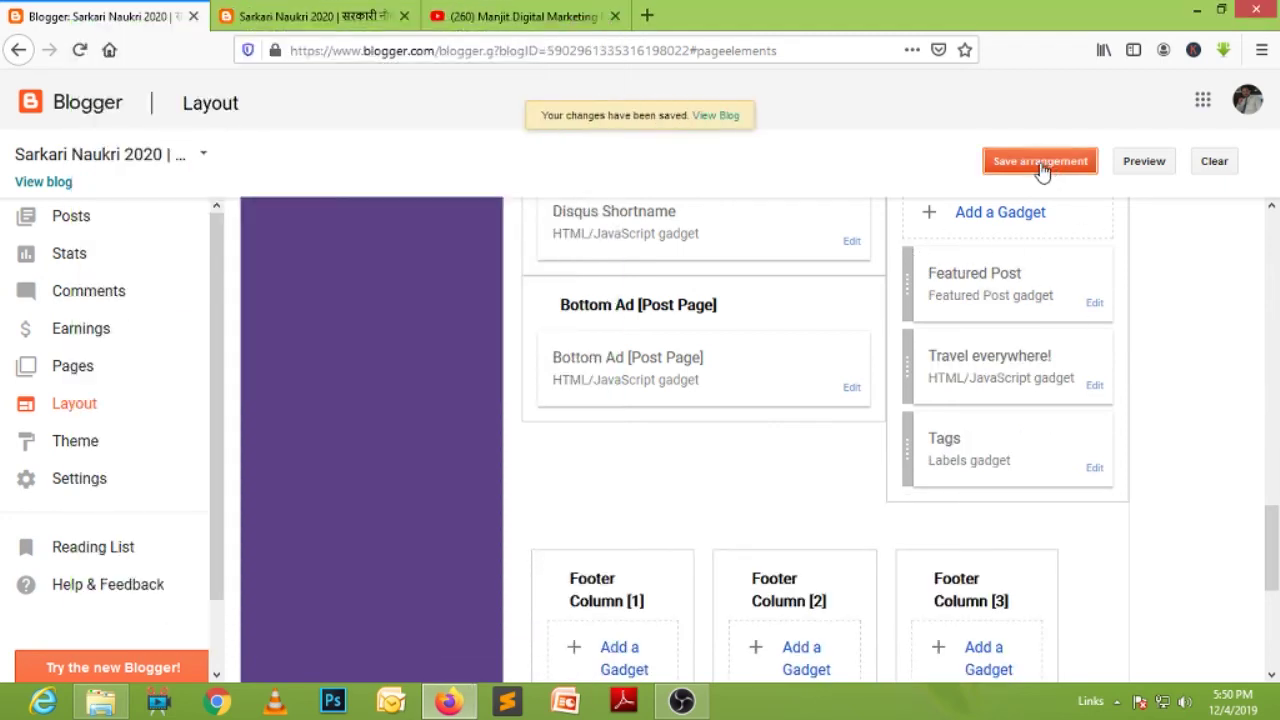
- Reload the live blog and examine the sidebar sections from the Recent tab down to Tags
left_click(330, 20)
key("F5")
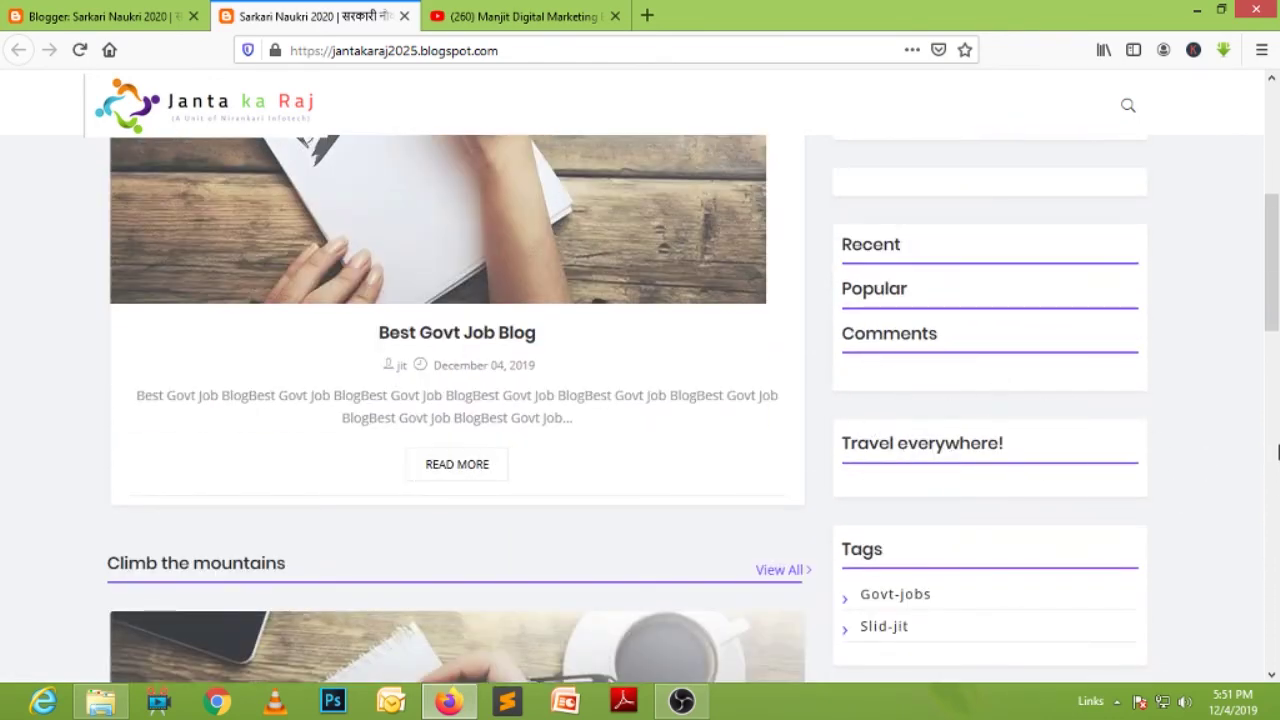
scroll(1277, 452, "down", 3)
scroll(1277, 452, "up", 5)
scroll(1277, 452, "down", 1)
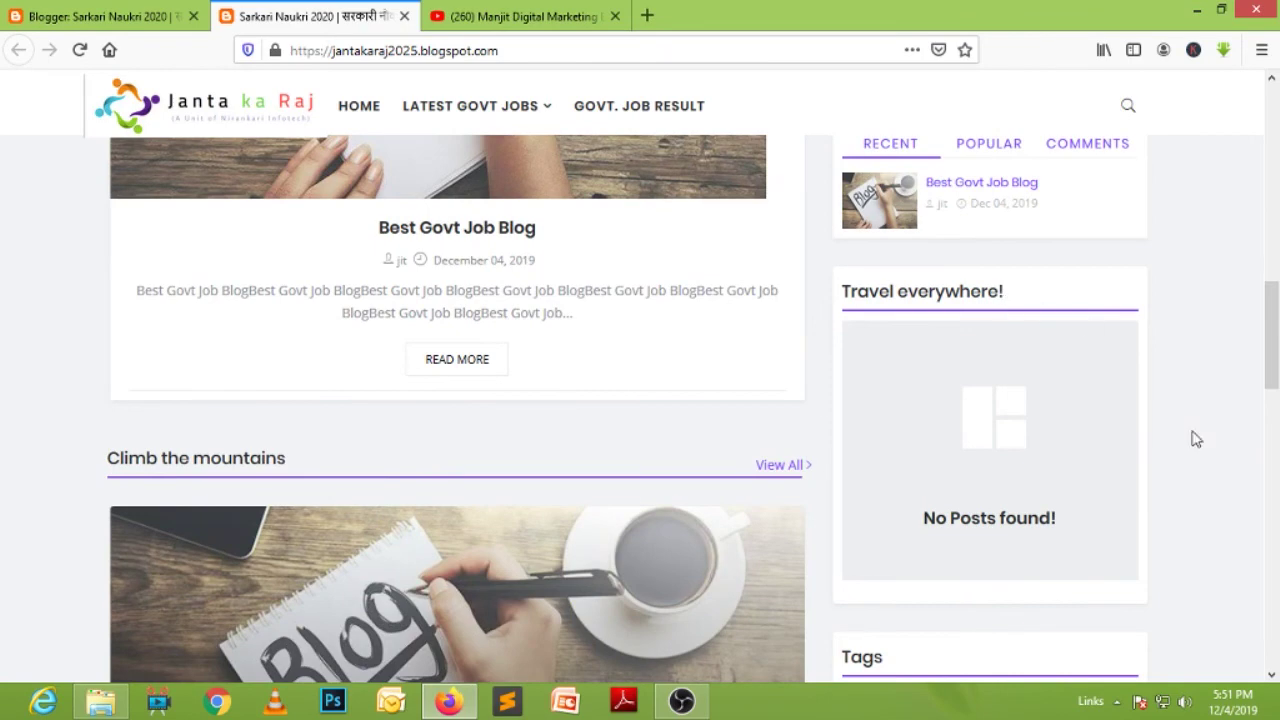
scroll(1190, 412, "down", 3)
- Set data-label to govt-jobs in the code of the Travel everywhere! gadget in Layout, and save the gadget and the arrangement
left_click(100, 16)
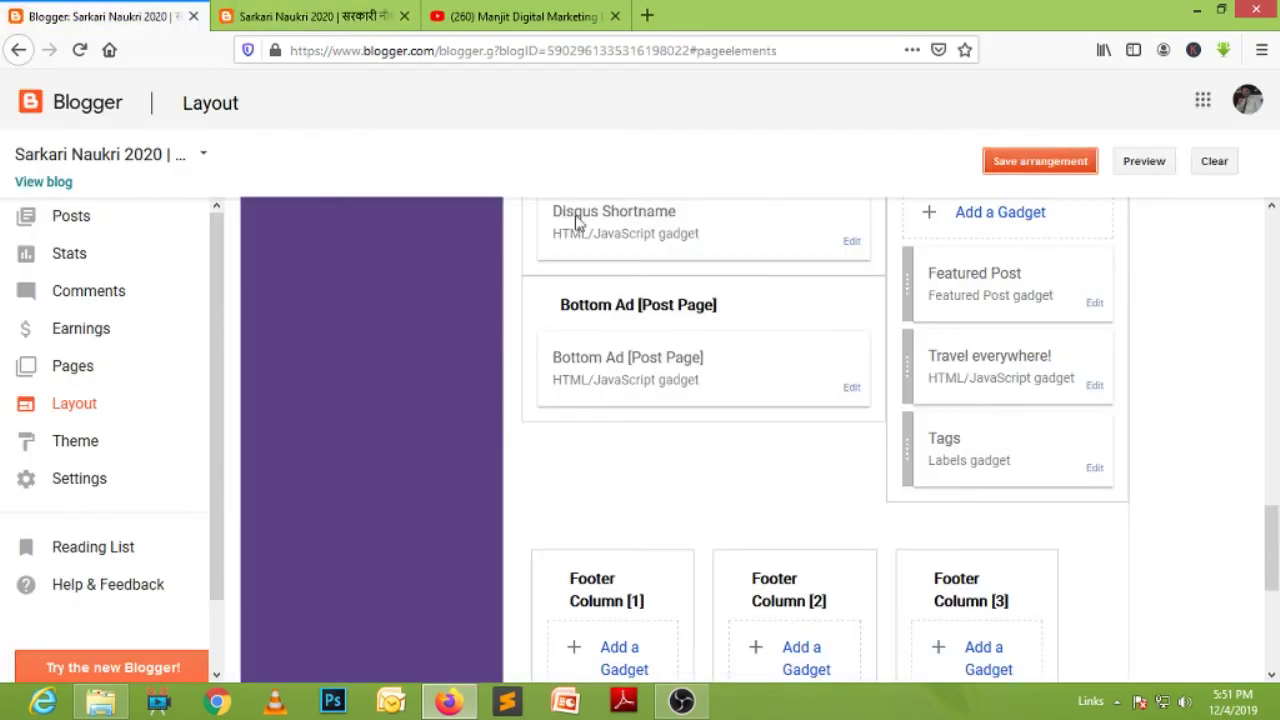
left_click_drag(1275, 510, 1046, 334)
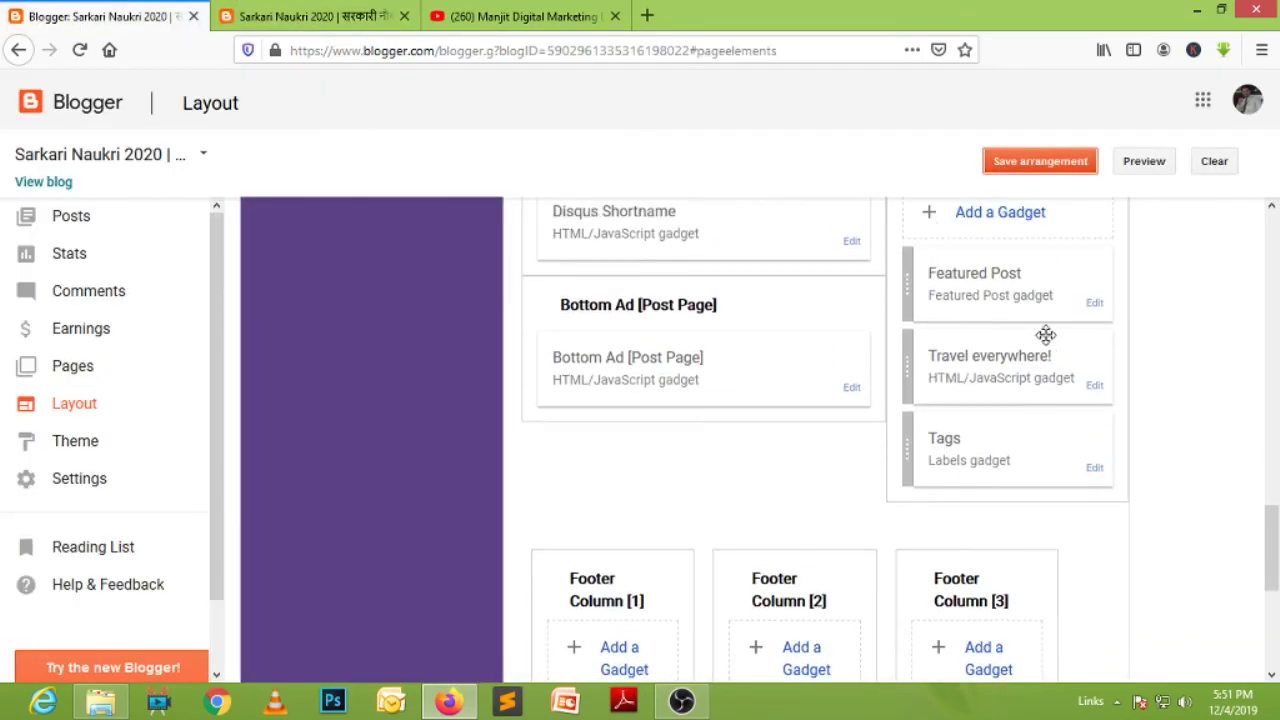
left_click(1095, 387)
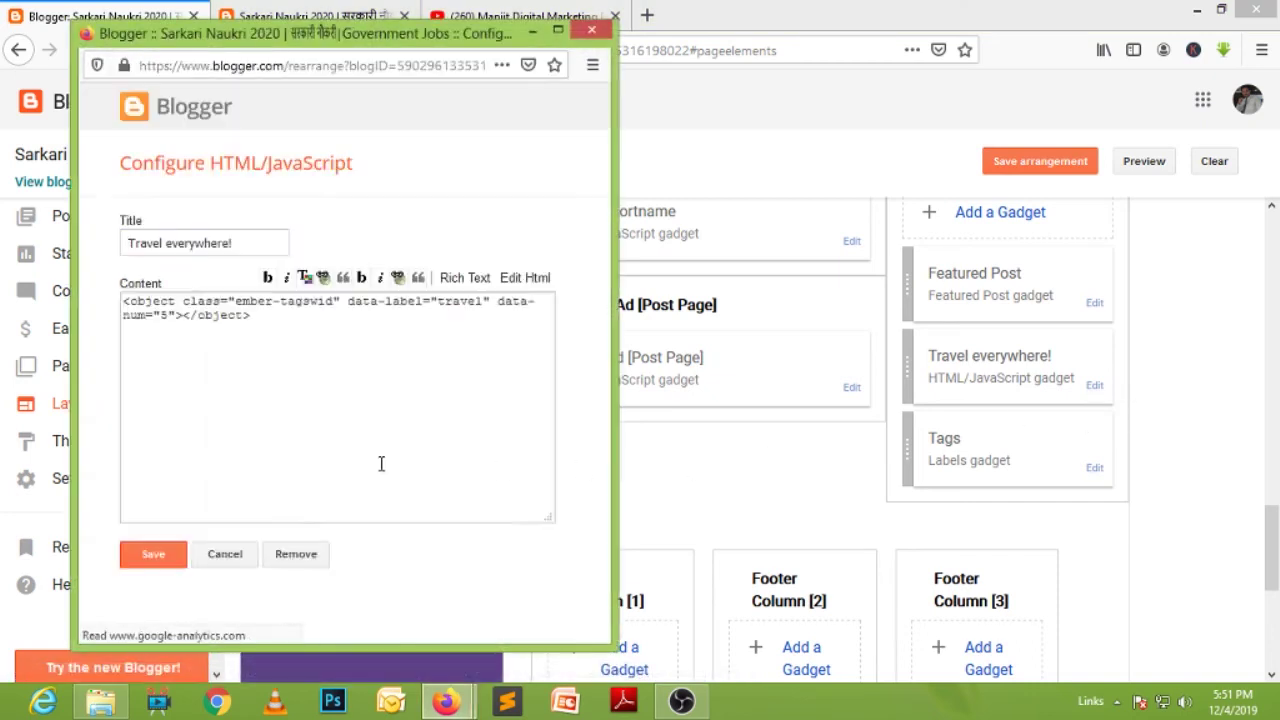
left_click(483, 306)
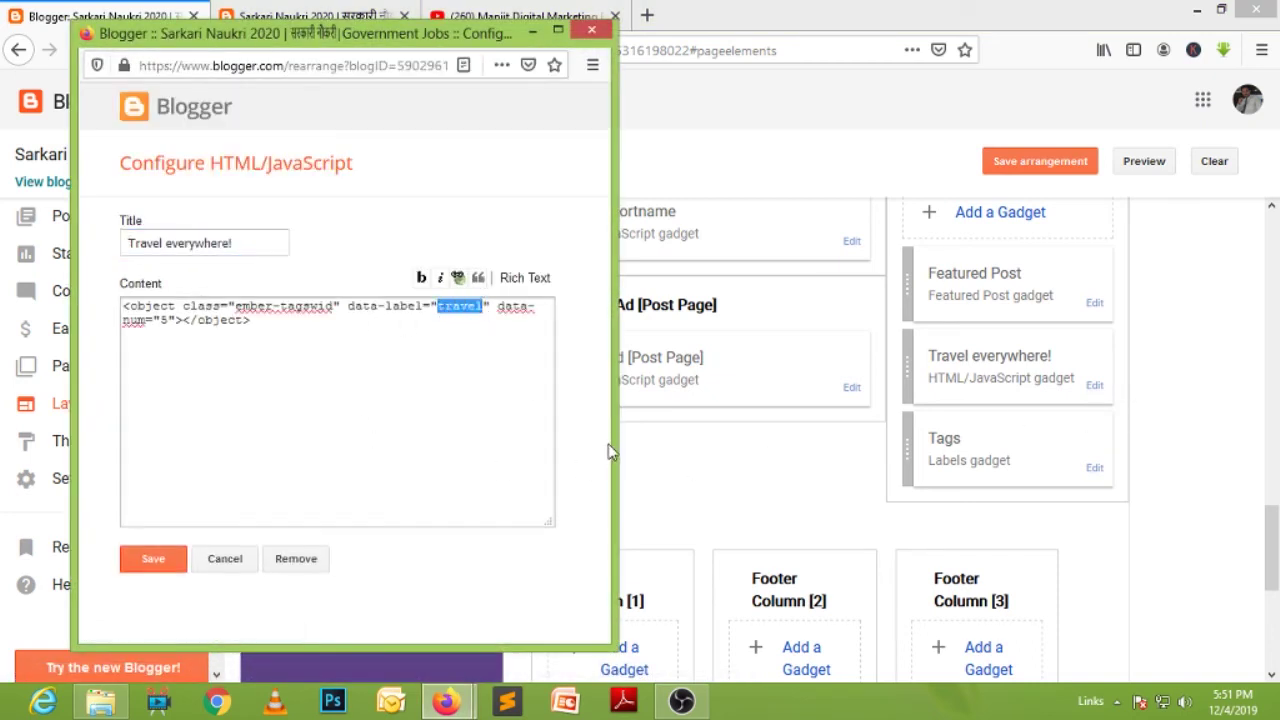
type("govt-jobs")
left_click(158, 566)
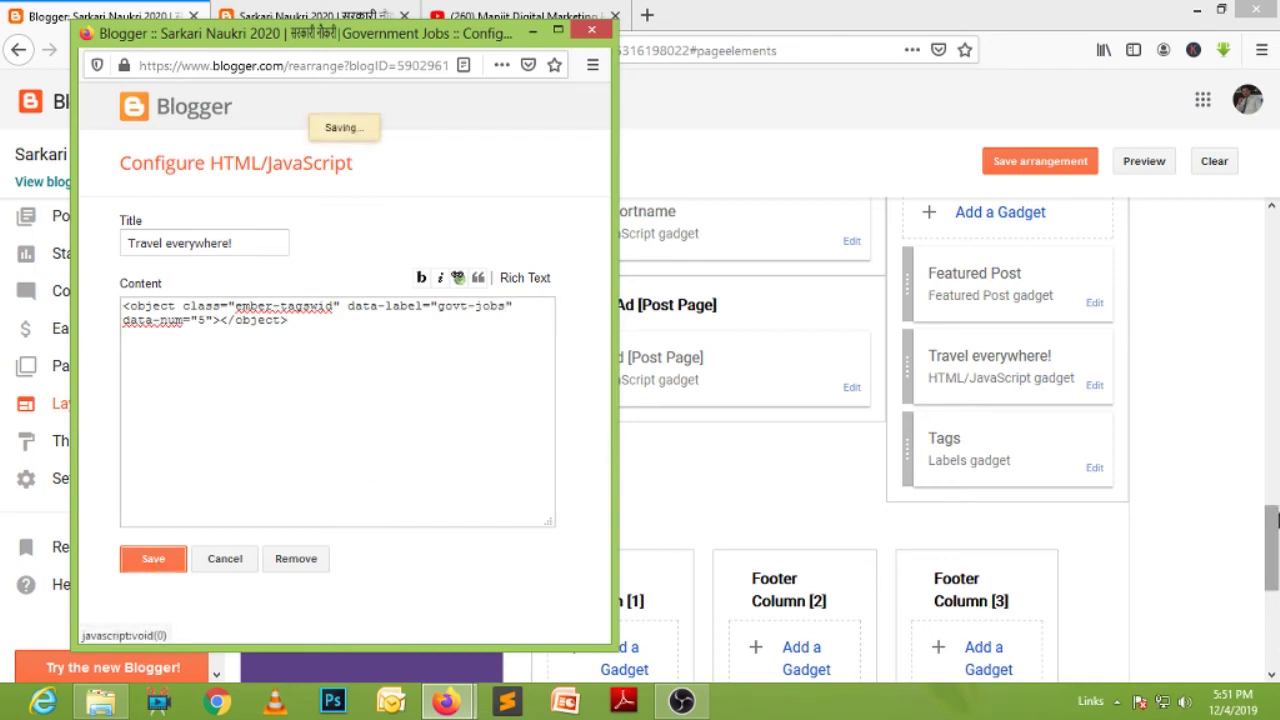
left_click(1055, 177)
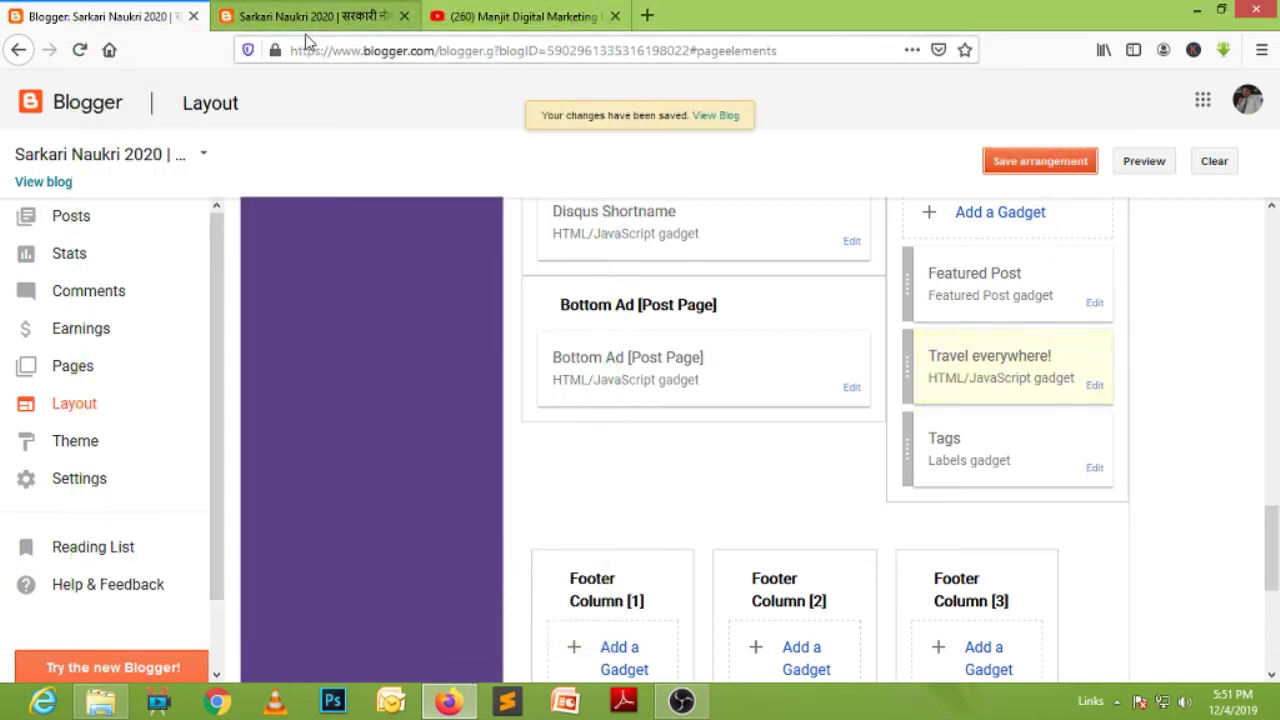
- Reload the live blog and examine the Travel everywhere! sidebar section and the footer columns
left_click(289, 24)
left_click(80, 49)
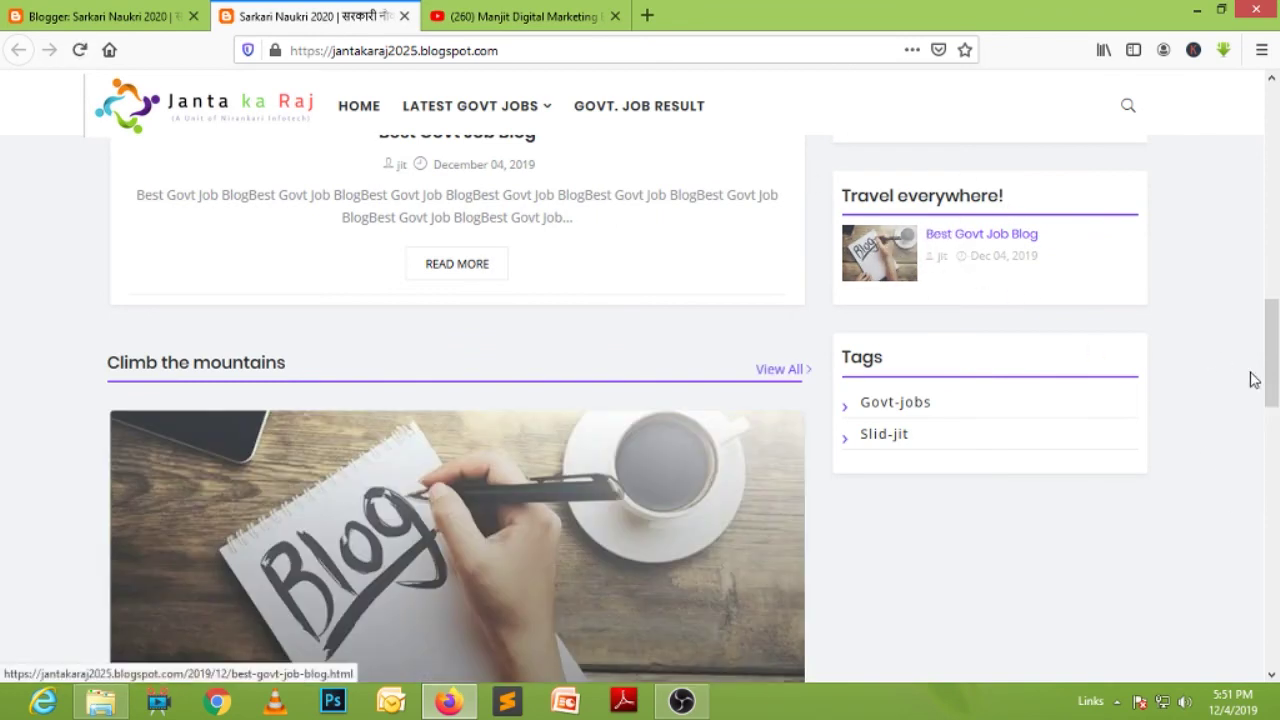
scroll(1250, 374, "down", 4)
scroll(1054, 309, "down", 10)
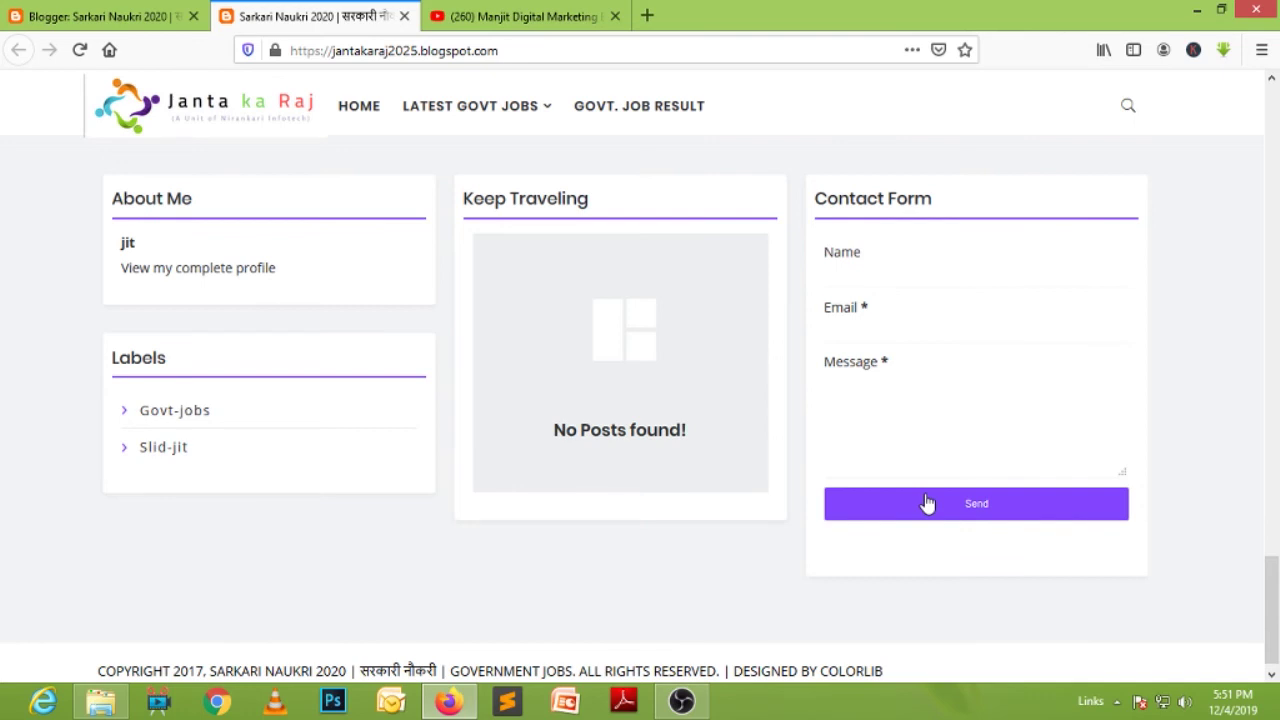
- View the settings of the Contact Form gadget in Footer Column [3] in Layout, and close them without changes
left_click(65, 16)
scroll(1189, 409, "down", 2)
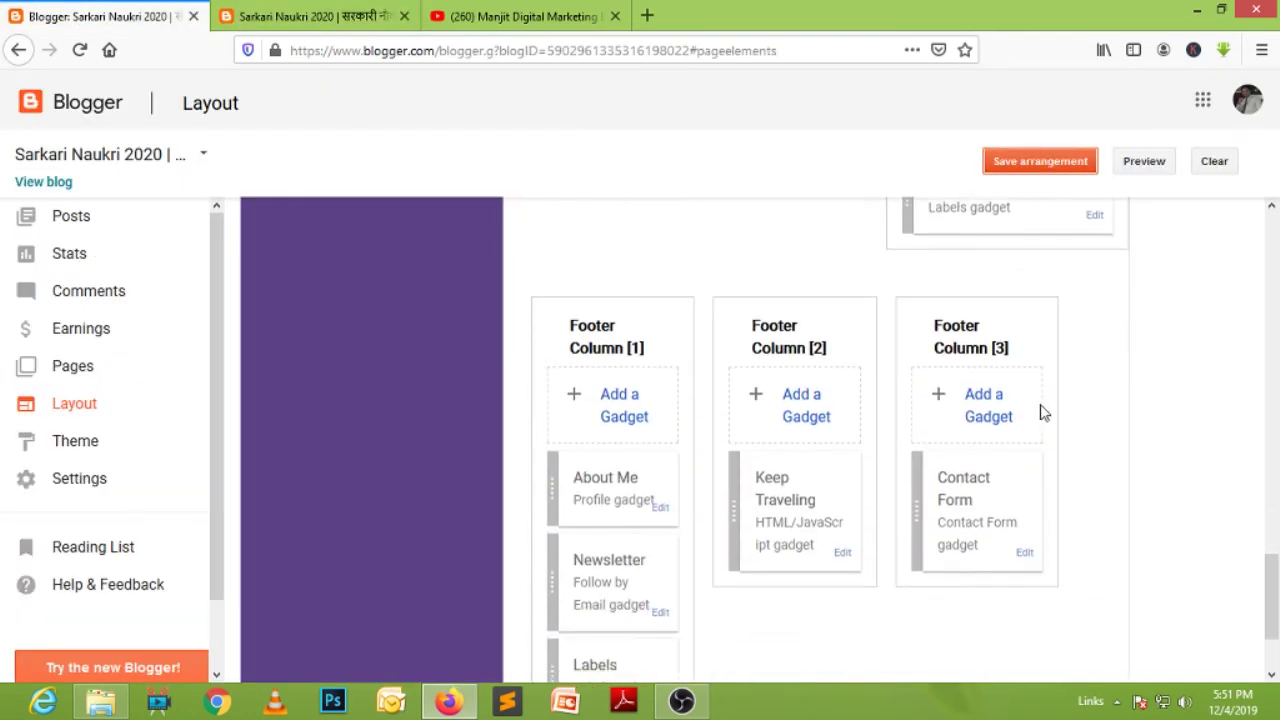
left_click(1025, 555)
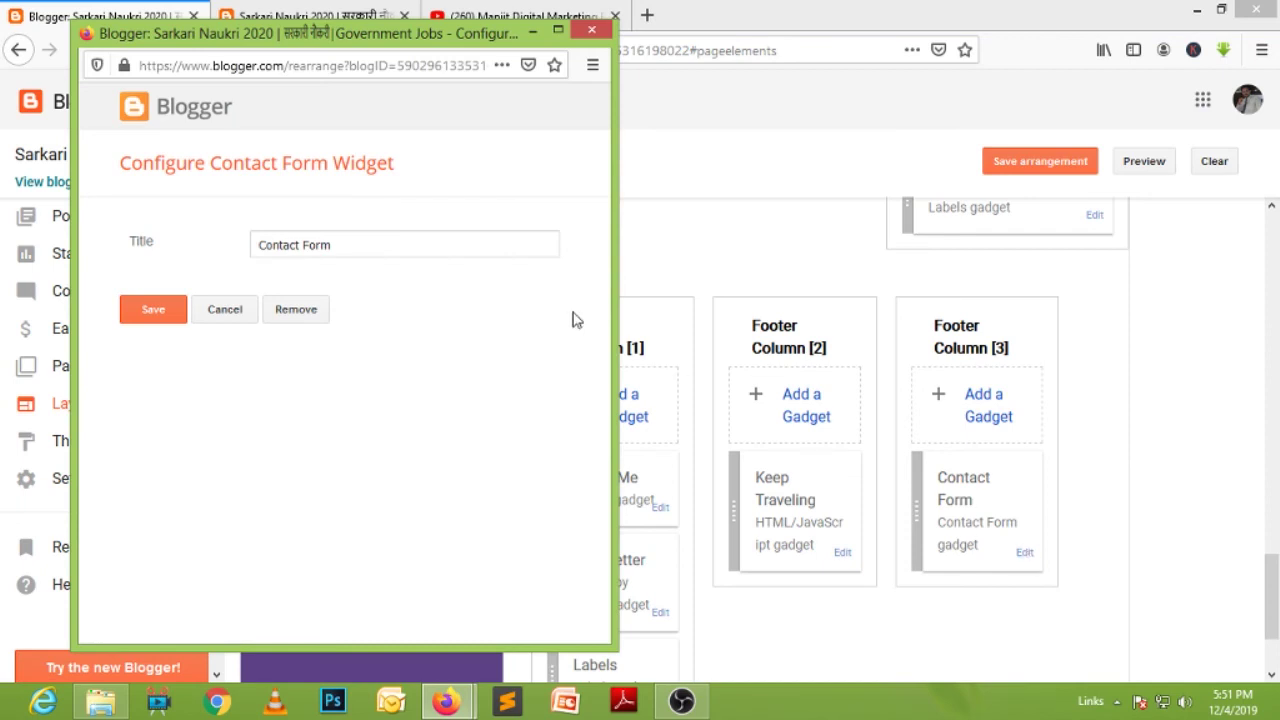
left_click_drag(466, 249, 148, 250)
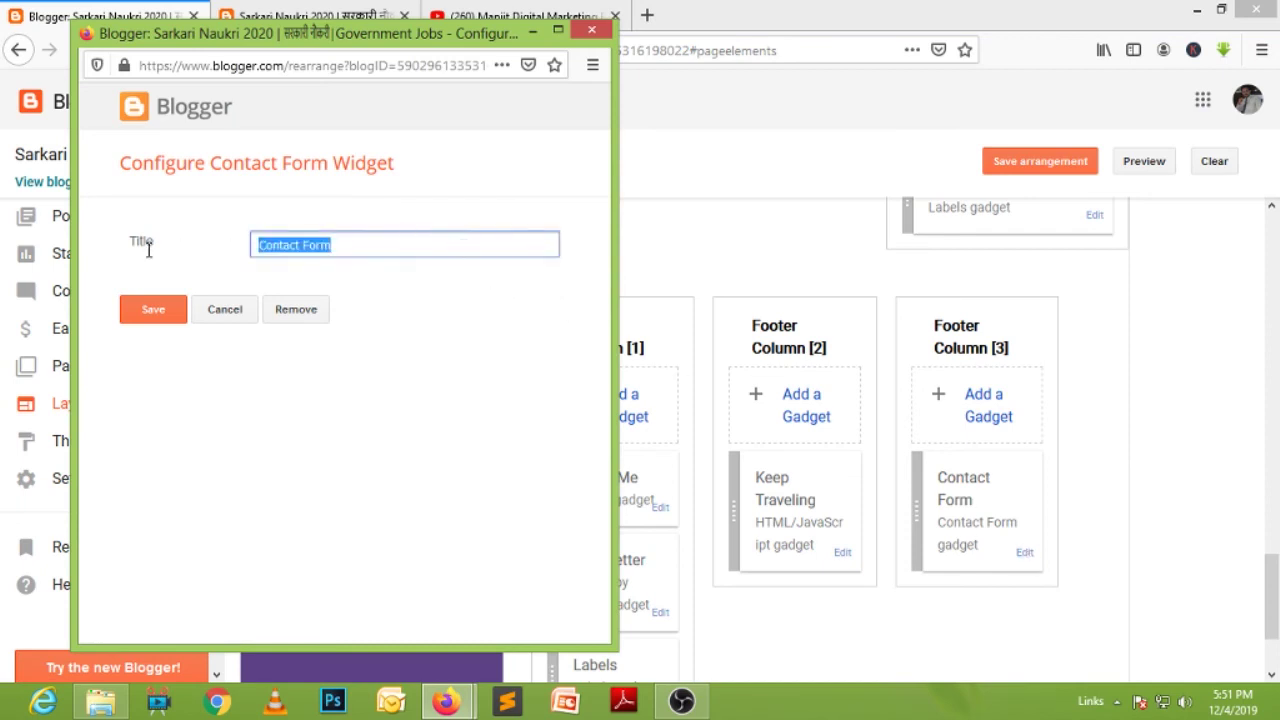
left_click(225, 310)
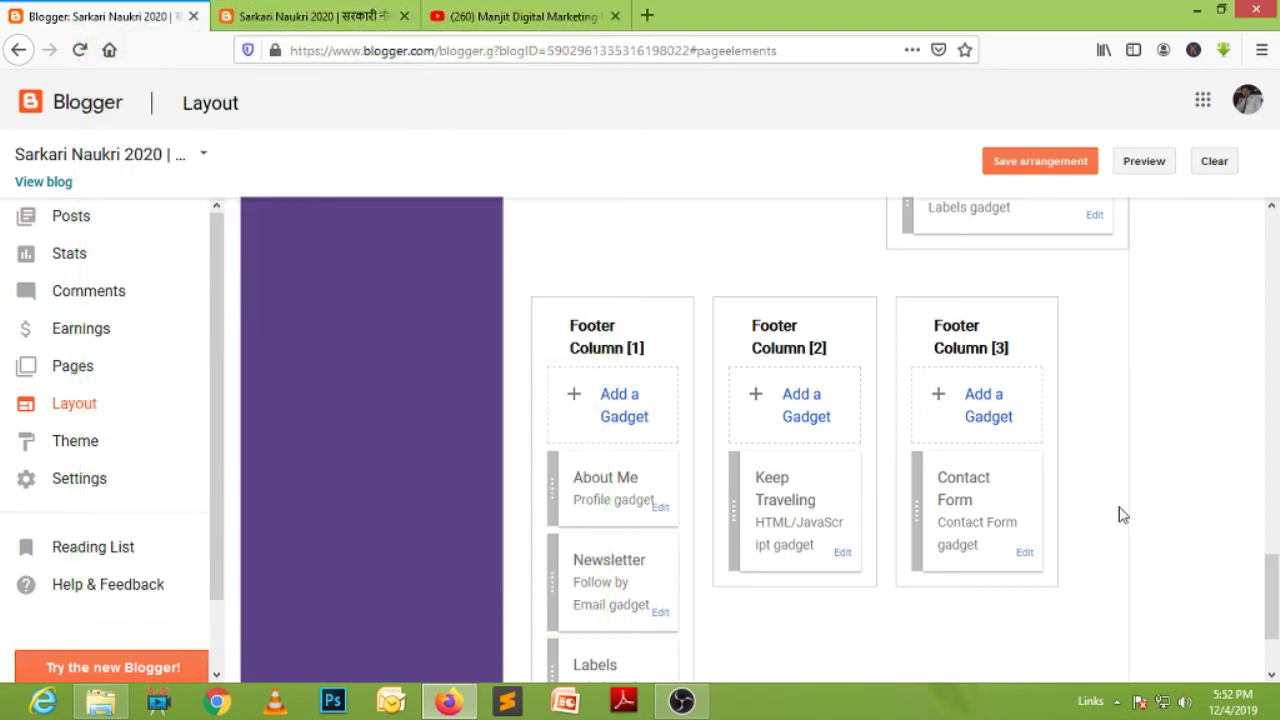
- Compare the footer column gadgets in Layout with the live footer, and view the About Me gadget's settings without changing them
scroll(1120, 518, "down", 1)
scroll(1120, 518, "down", 1)
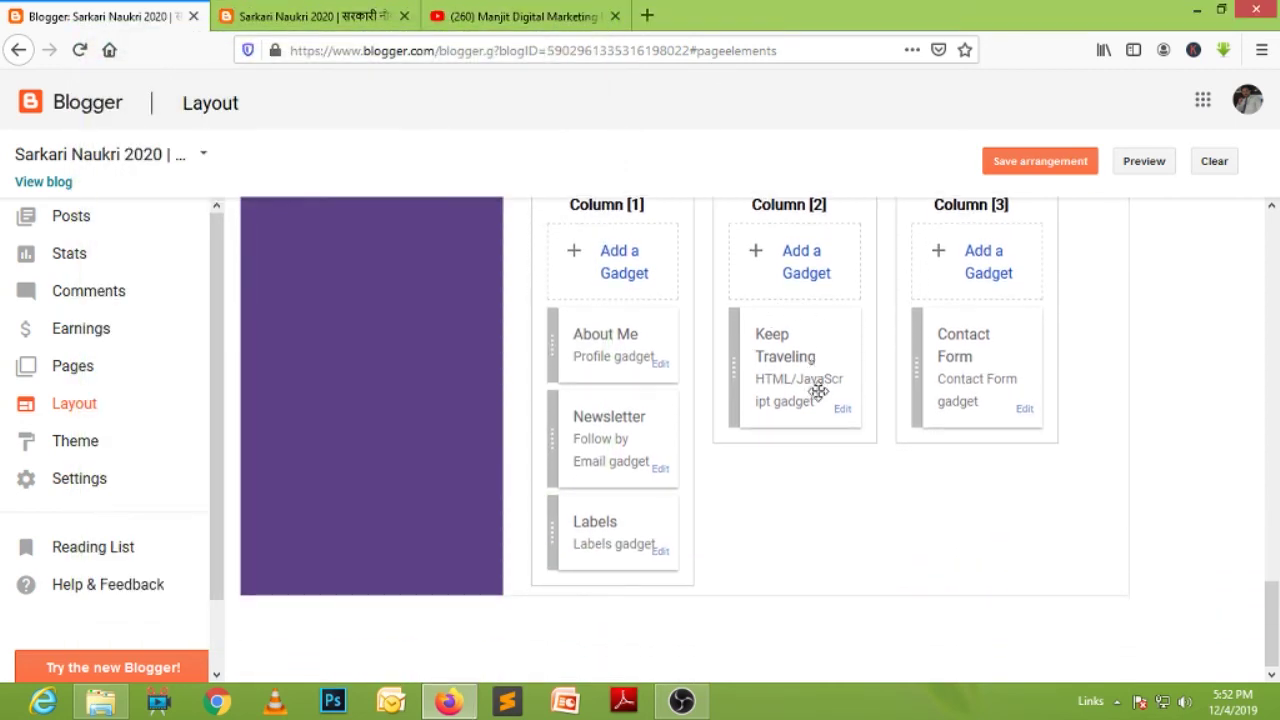
left_click(386, 20)
scroll(571, 229, "down", 1)
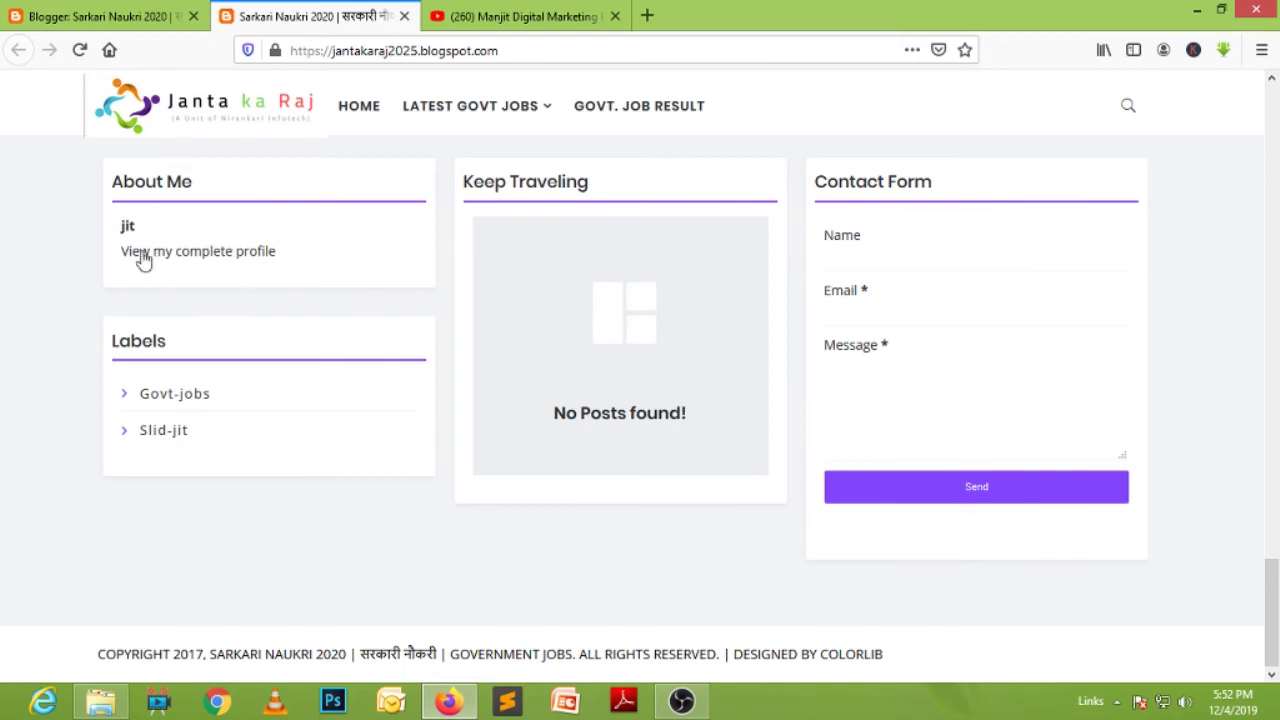
left_click(95, 17)
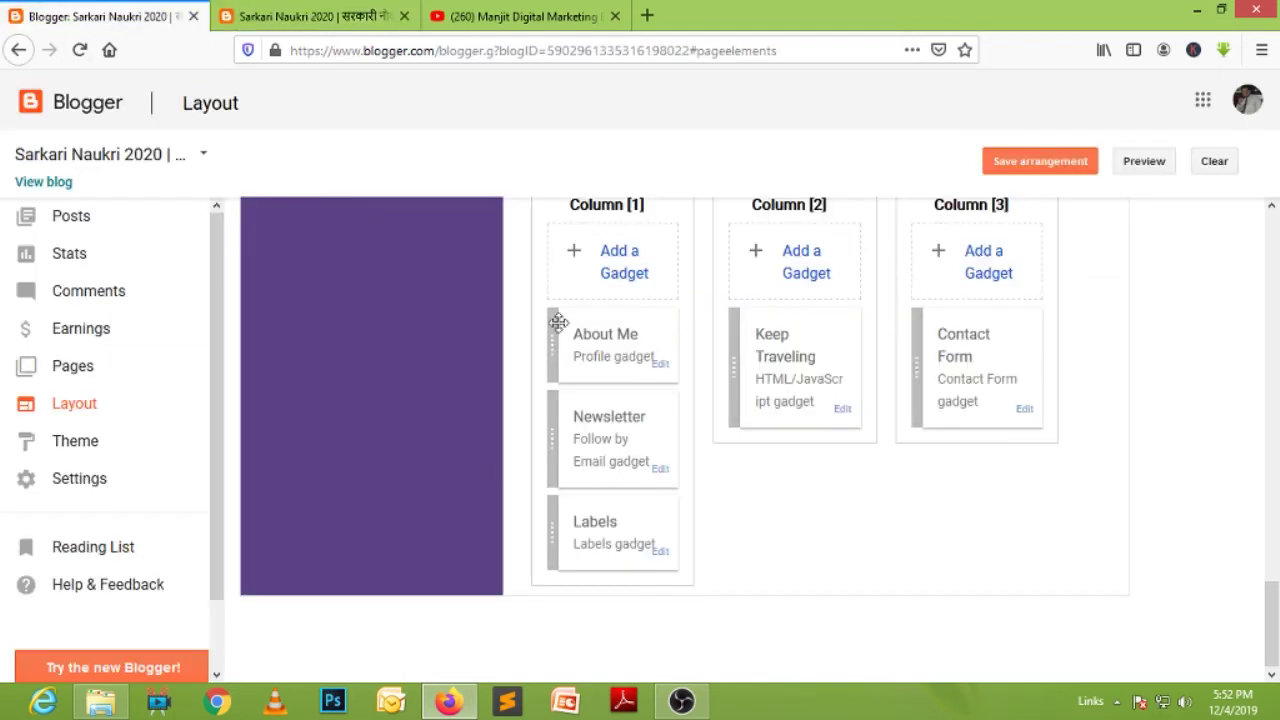
left_click(659, 364)
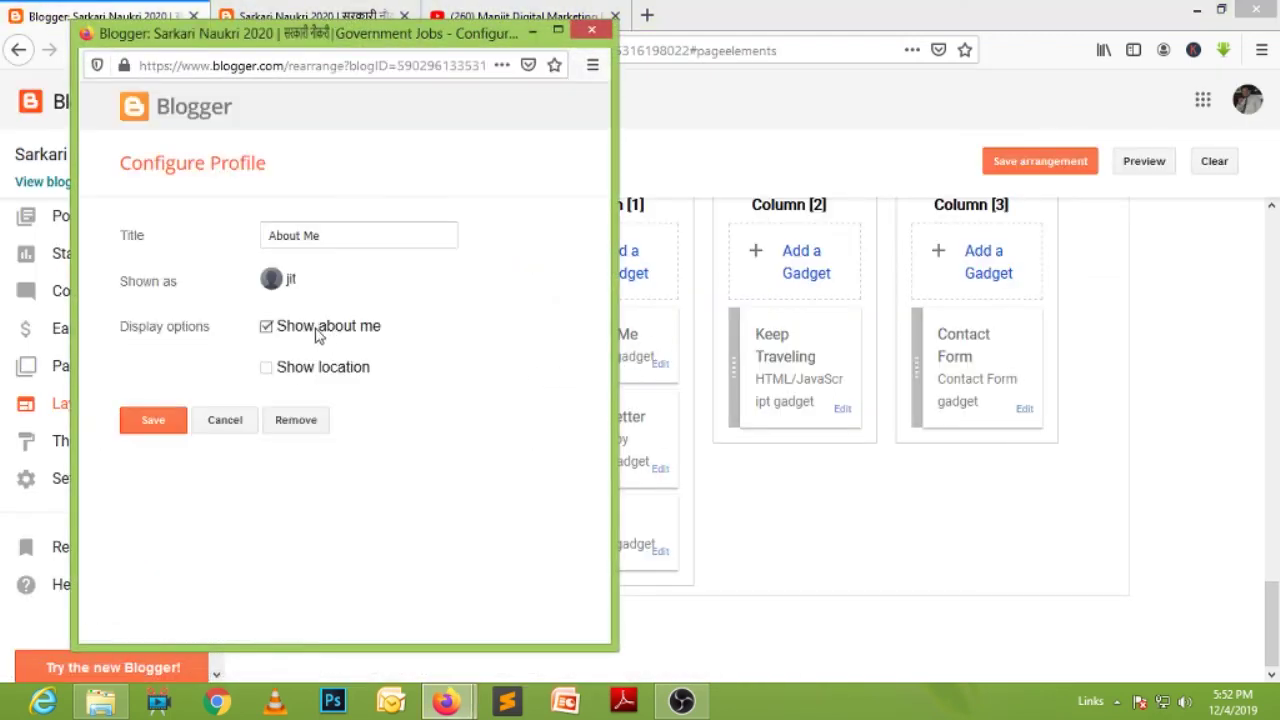
left_click(226, 422)
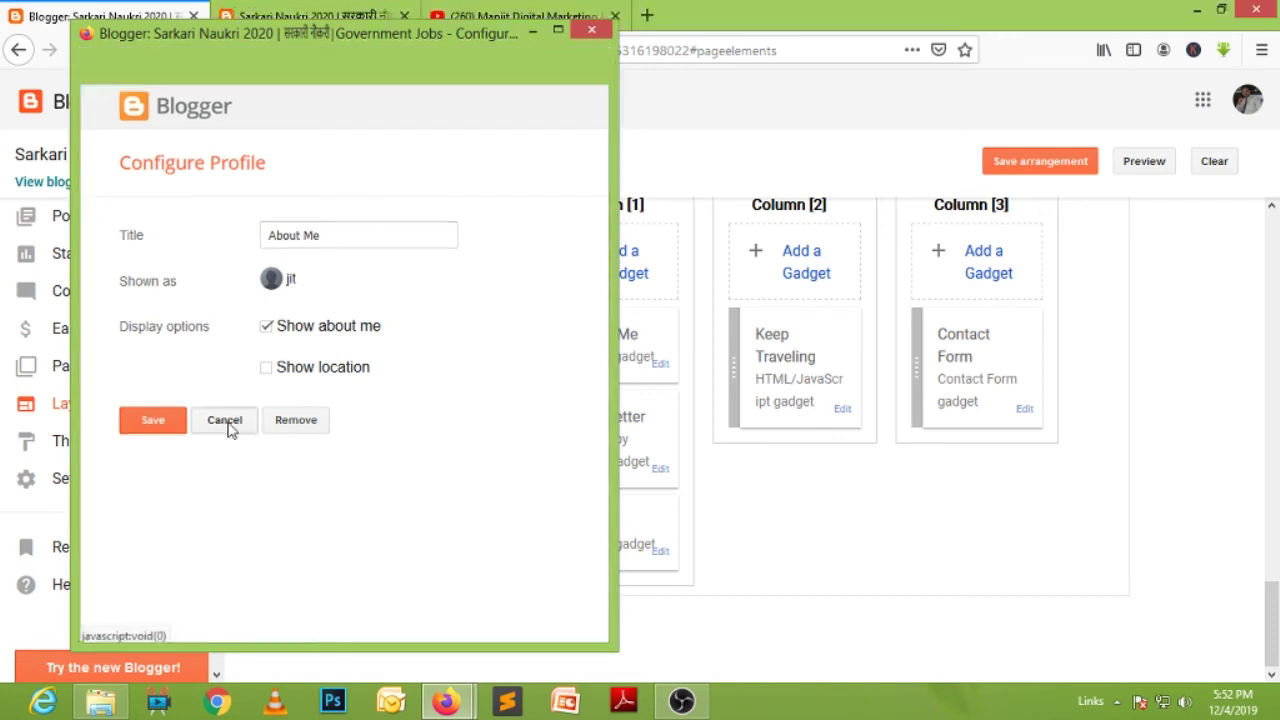
- Save the Newsletter gadget in Footer Column [1] with its FeedBurner URL, save the arrangement and check the footer on the reloaded blog
left_click(660, 469)
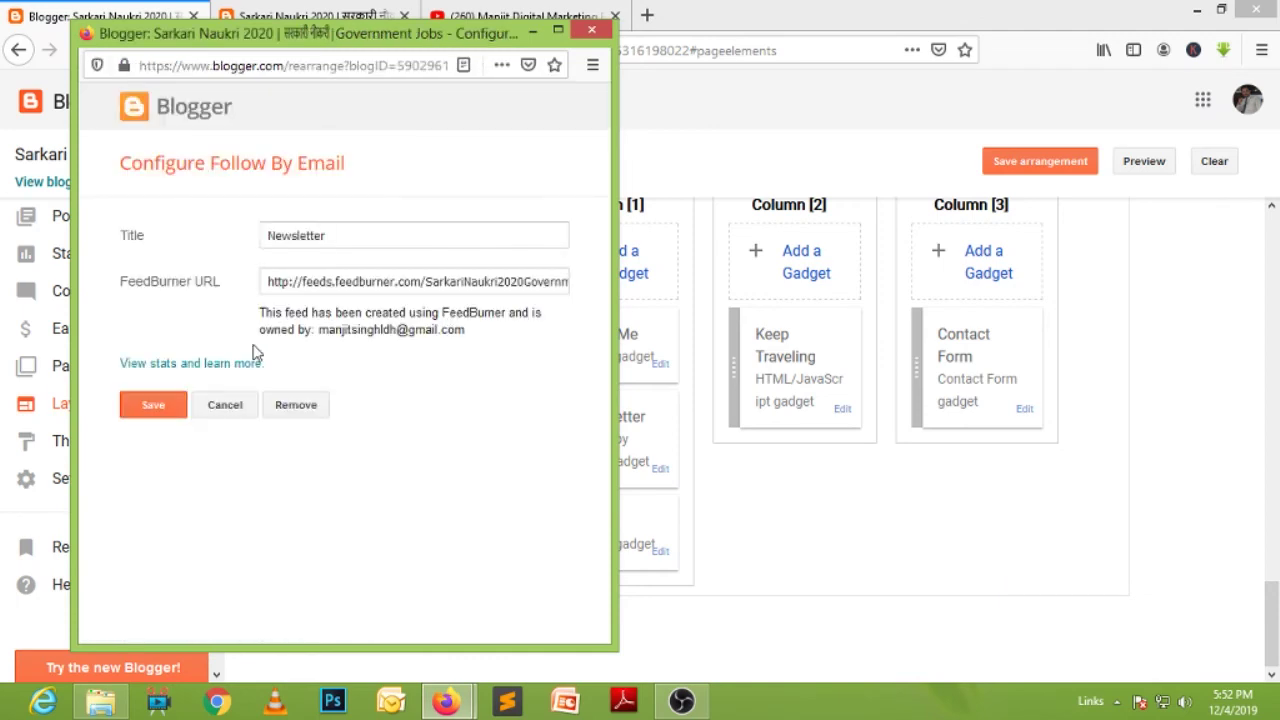
left_click(147, 410)
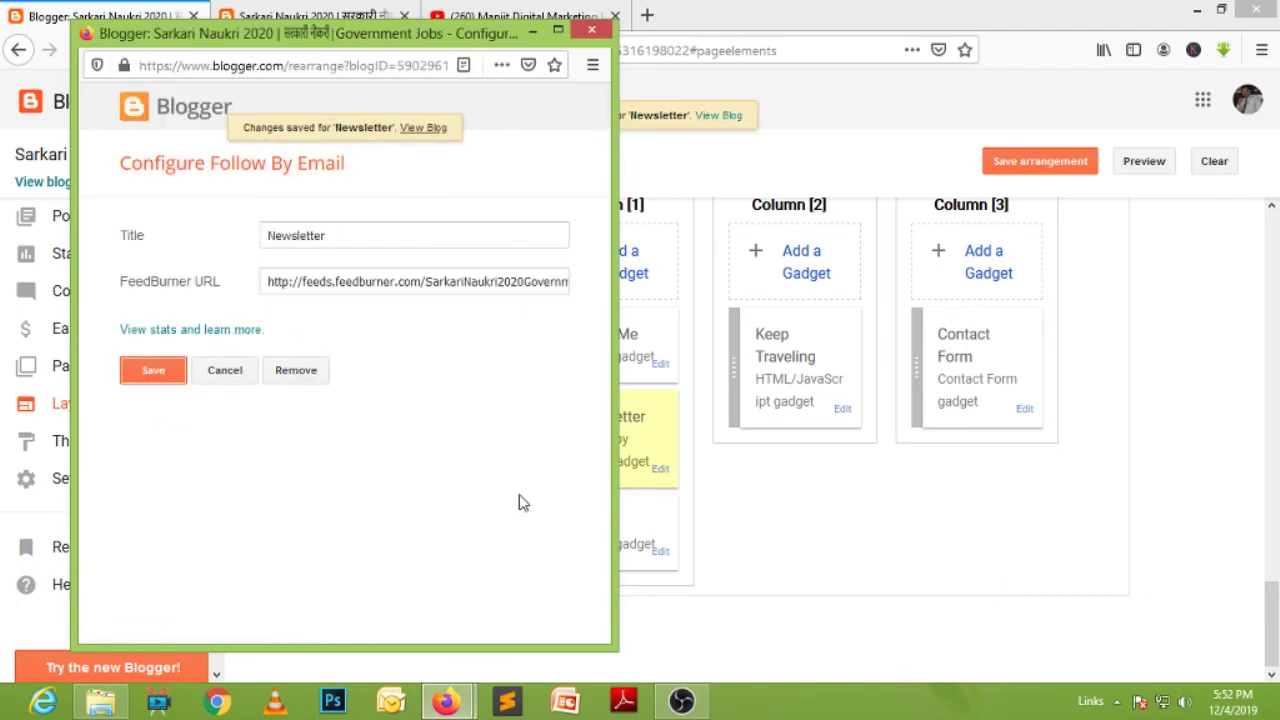
left_click(1070, 163)
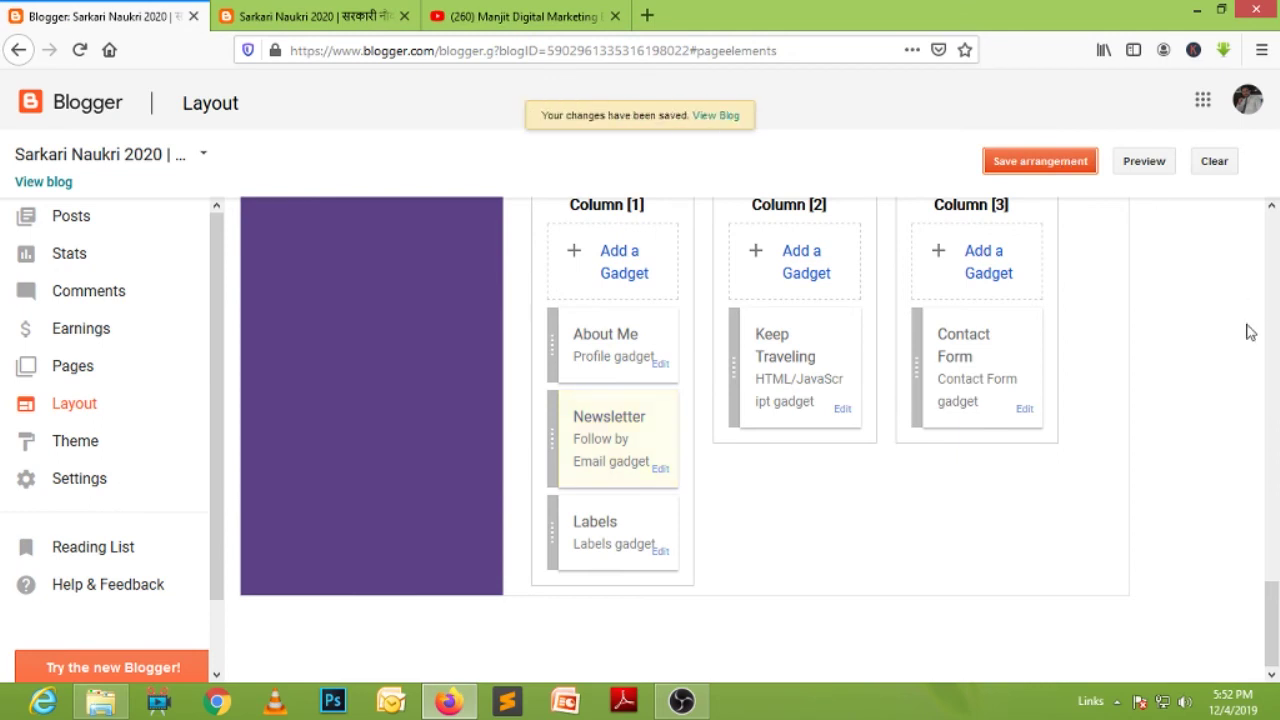
left_click(330, 22)
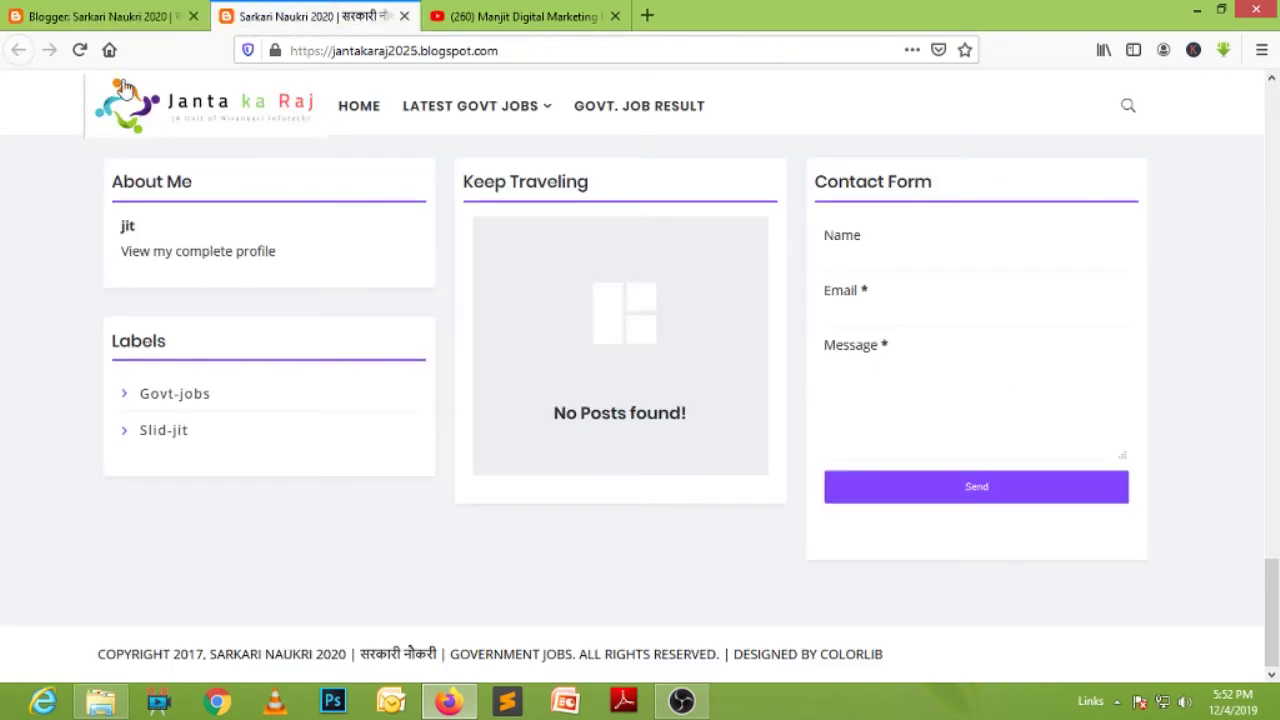
left_click(79, 50)
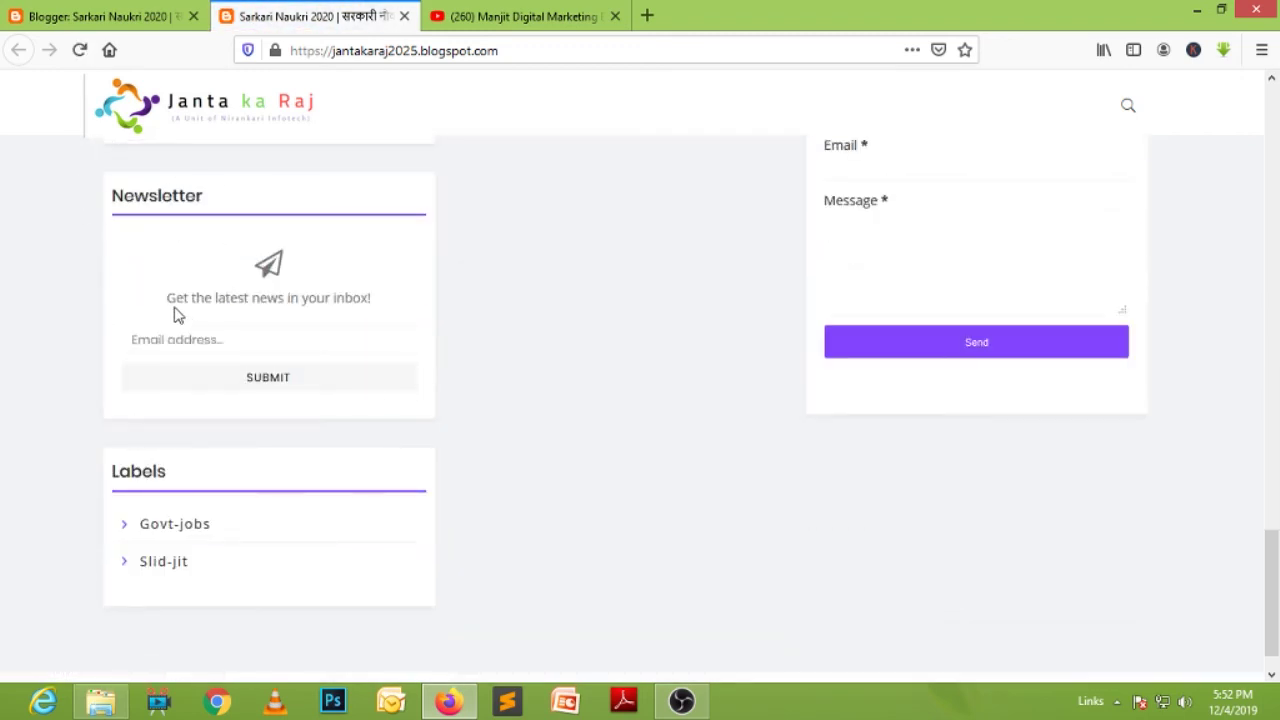
- Remove the Labels gadget from Footer Column [1] in Layout, save the arrangement and reload the live blog
left_click(268, 380)
left_click(120, 20)
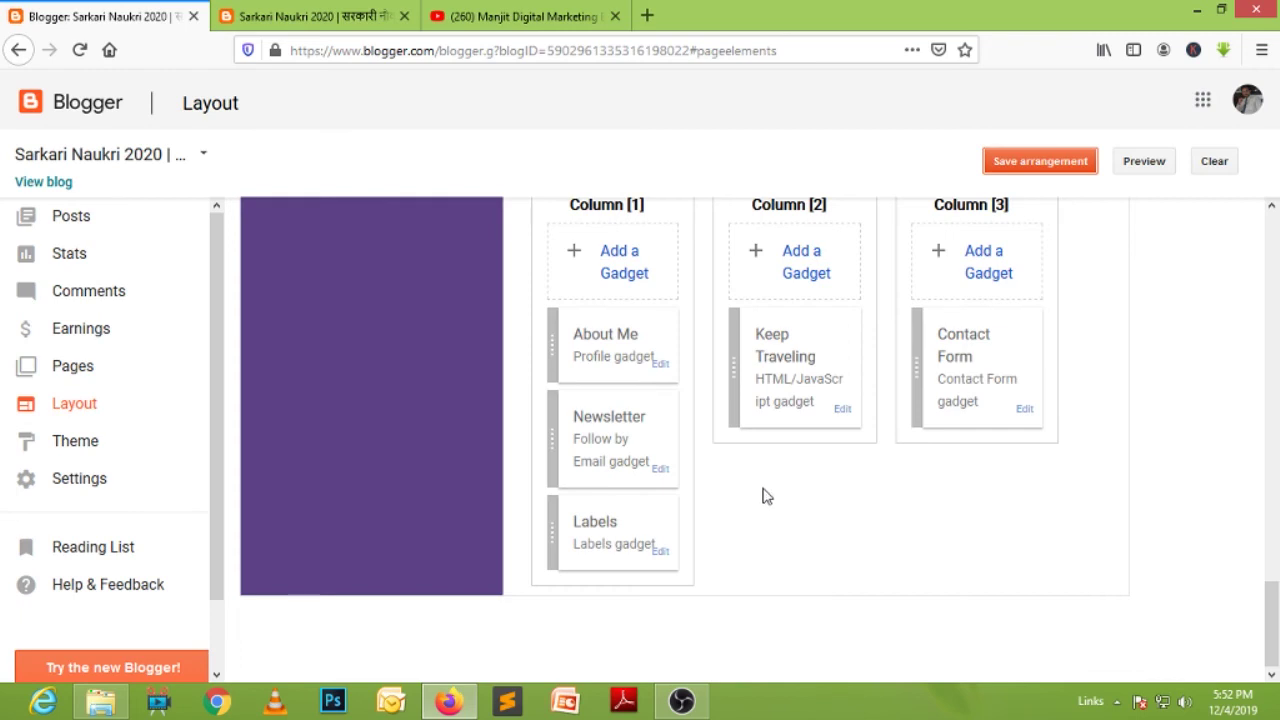
left_click(660, 551)
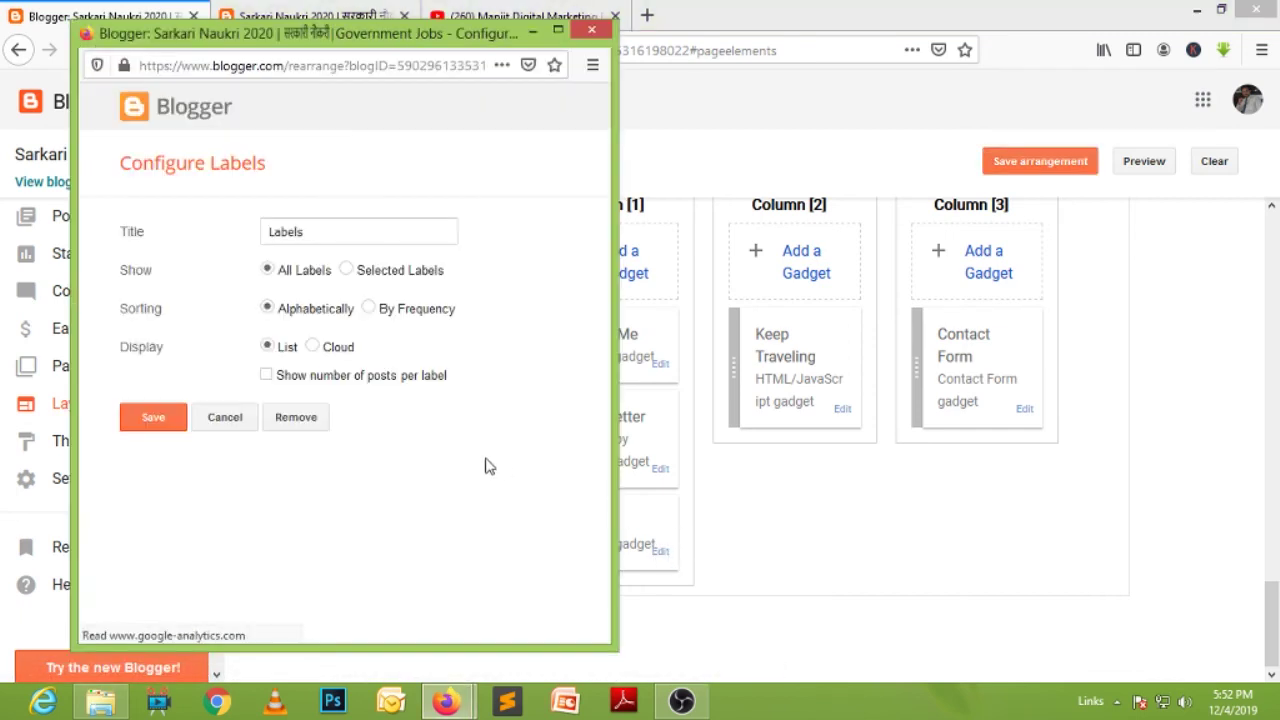
left_click(300, 420)
left_click(366, 330)
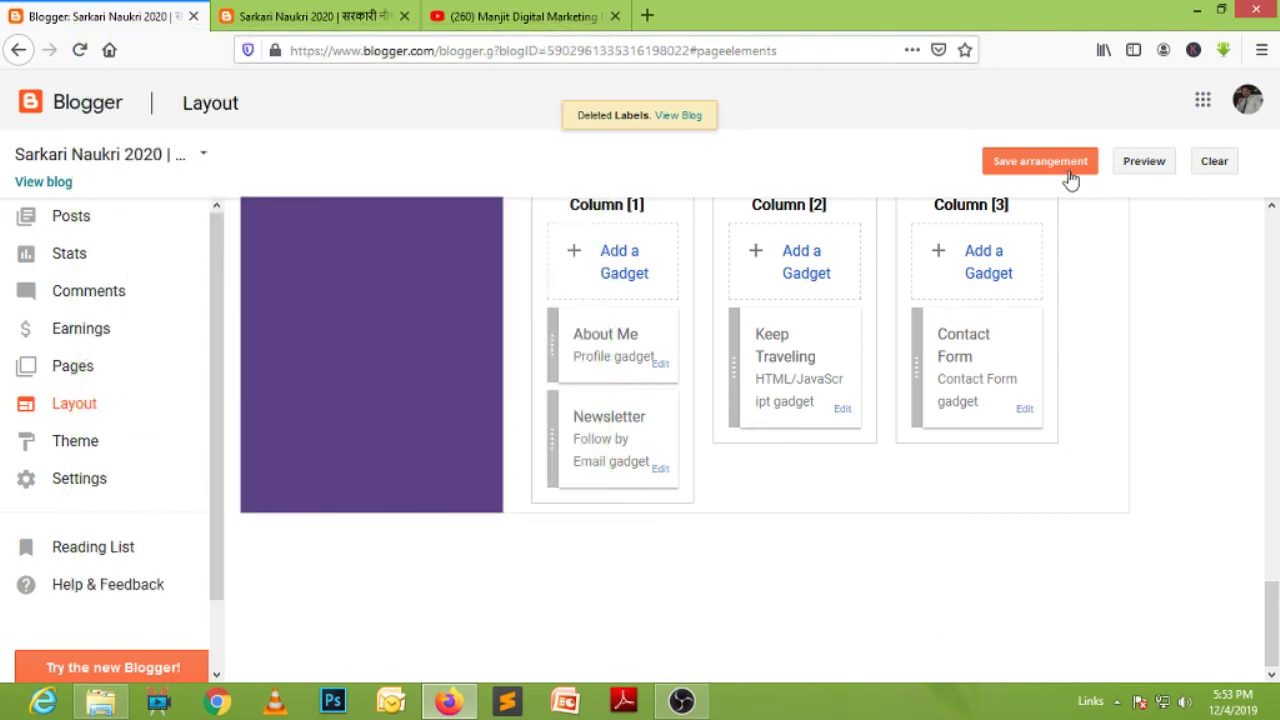
left_click(1071, 178)
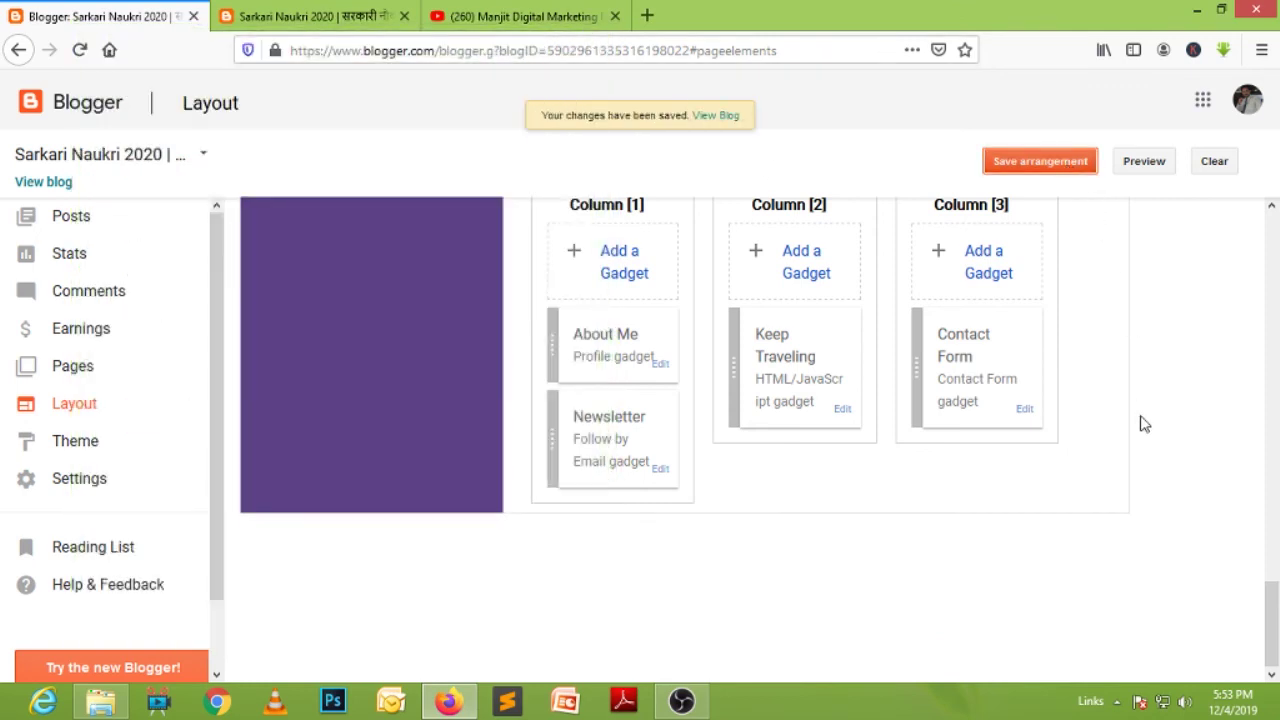
left_click(280, 17)
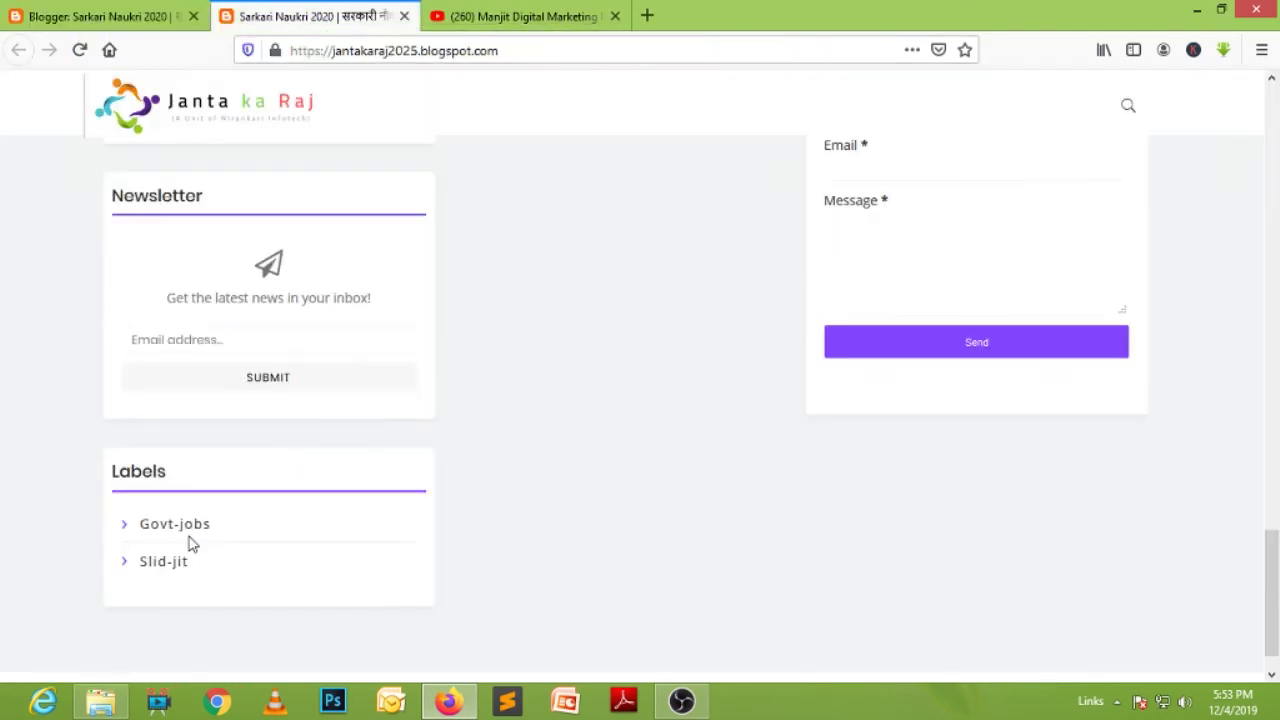
key("F5")
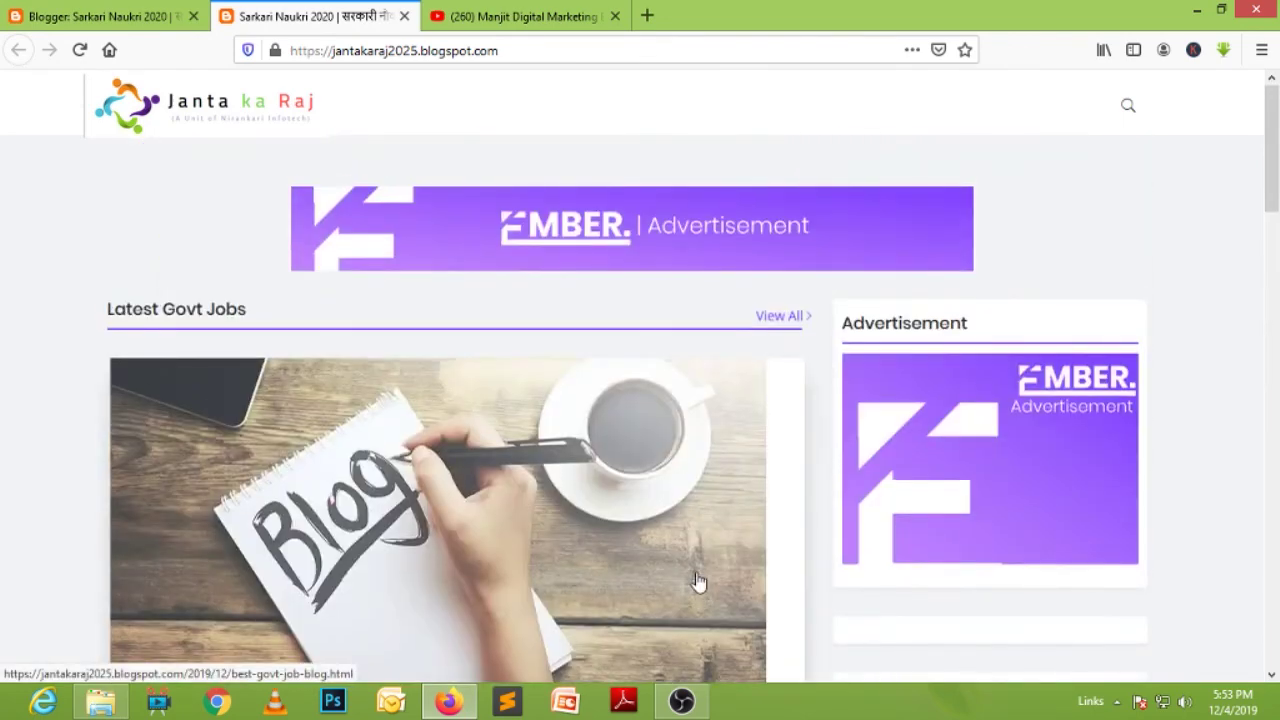
- Upload janta ka raj icon.png as the blog's favicon in Layout, save it and save the arrangement
left_click(145, 25)
scroll(515, 418, "up", 10)
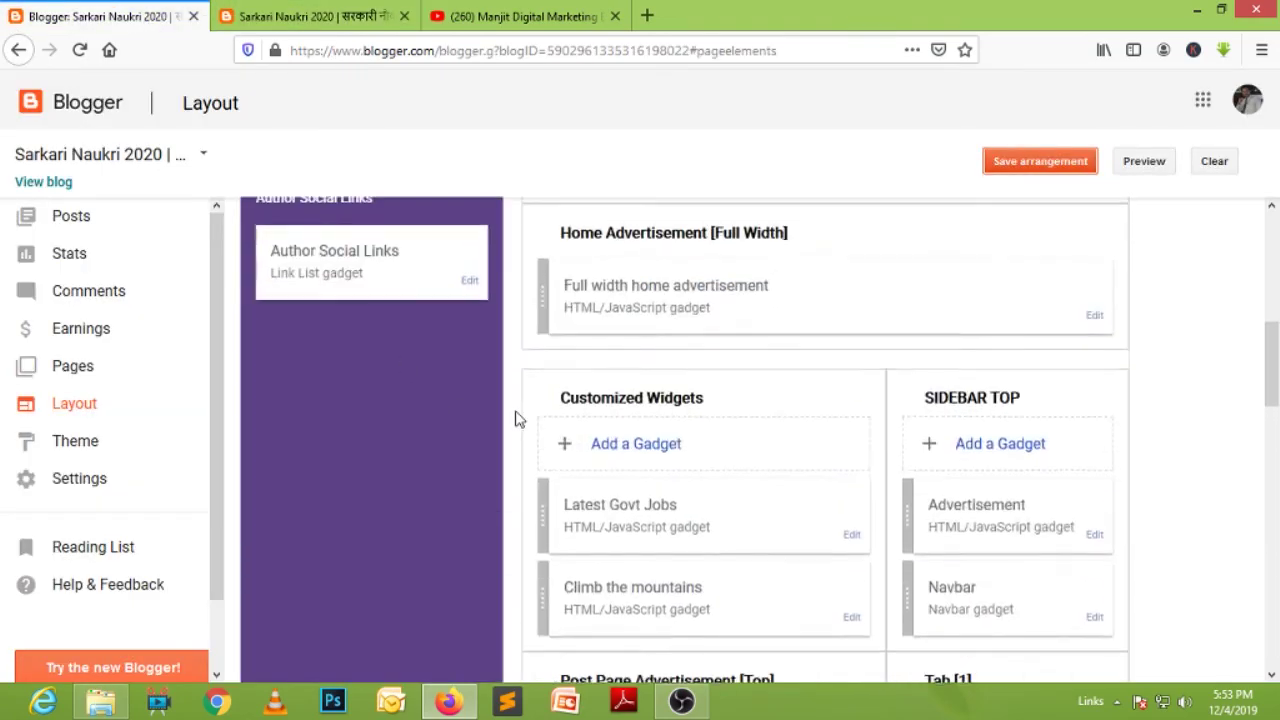
scroll(515, 418, "up", 6)
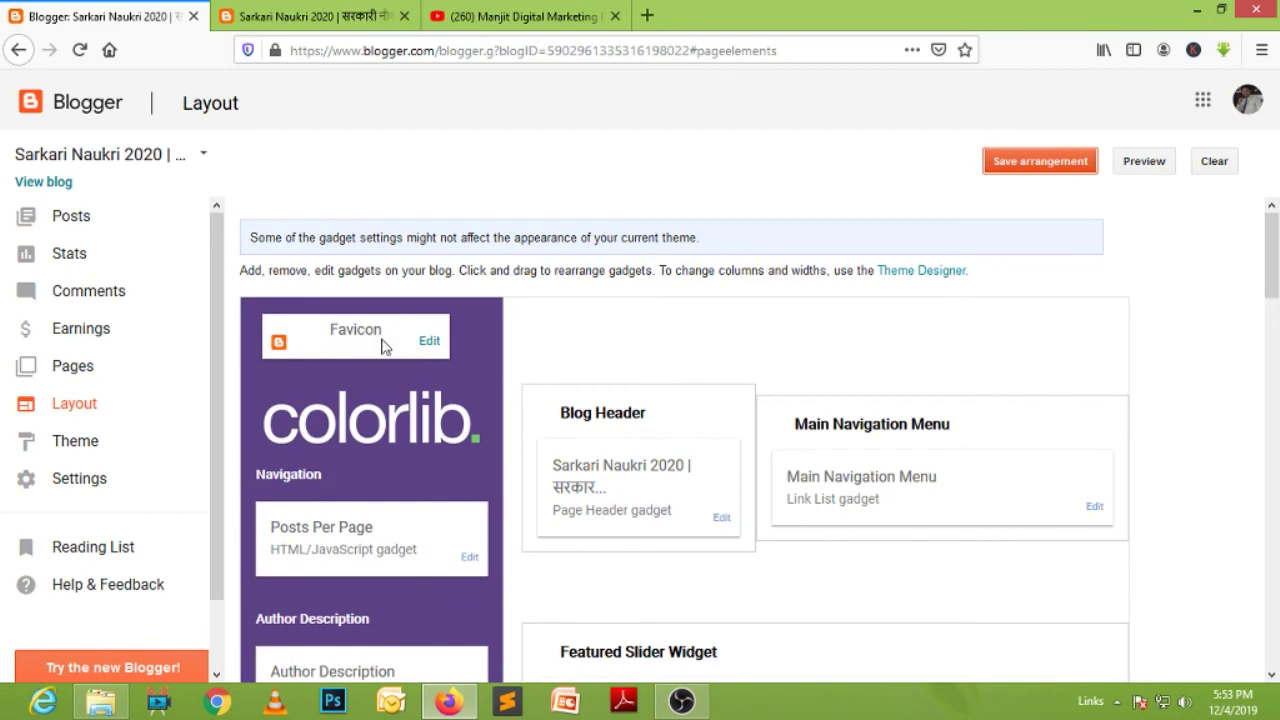
left_click(428, 343)
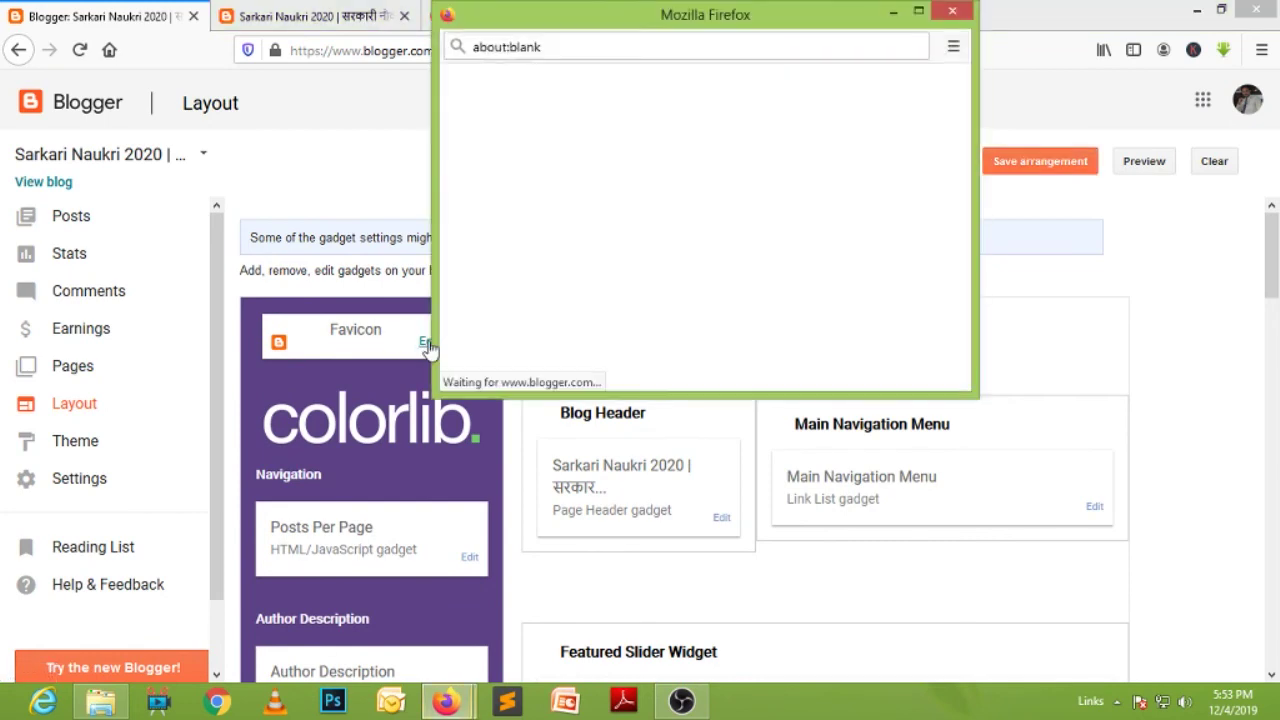
left_click(540, 281)
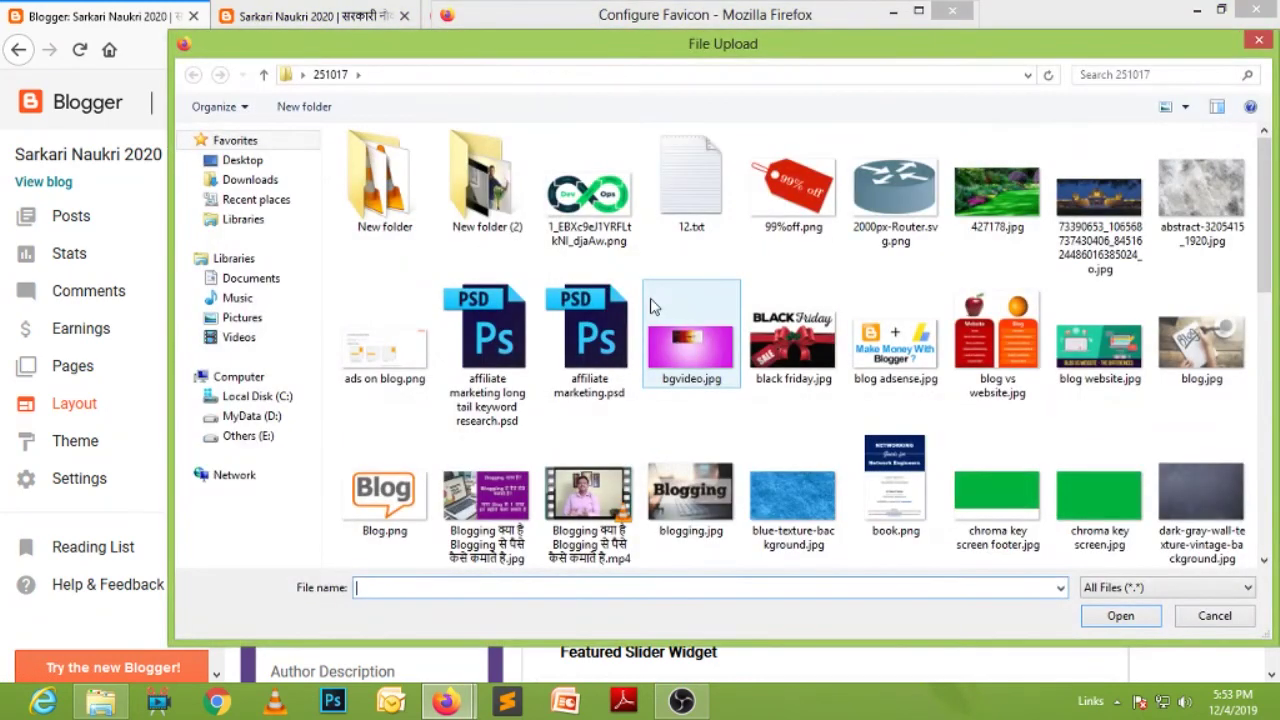
left_click(812, 345)
key("j")
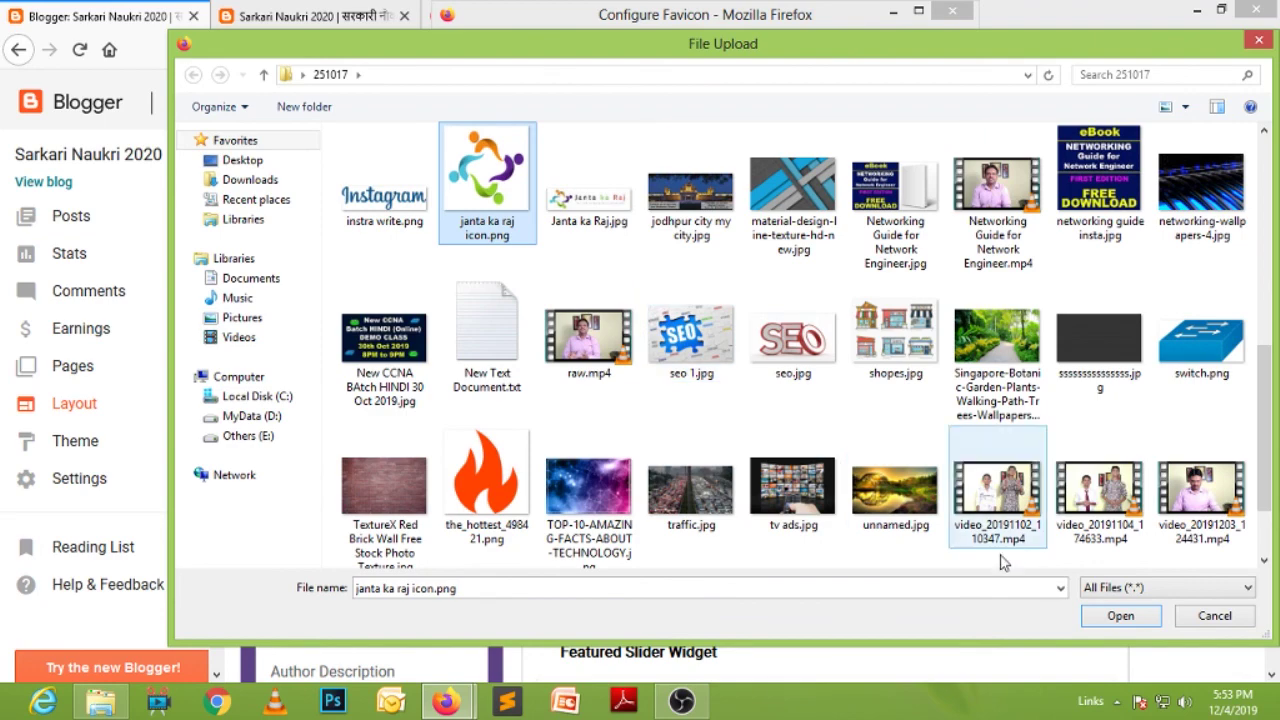
left_click(1115, 615)
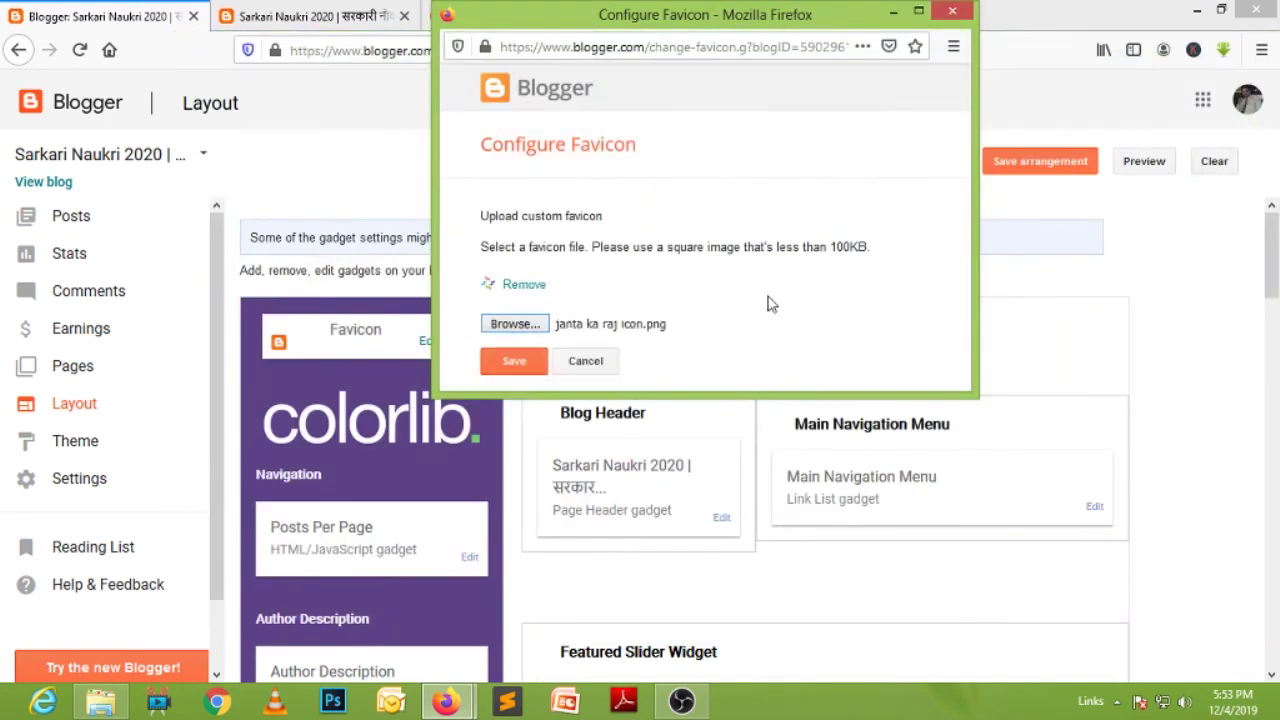
left_click(538, 364)
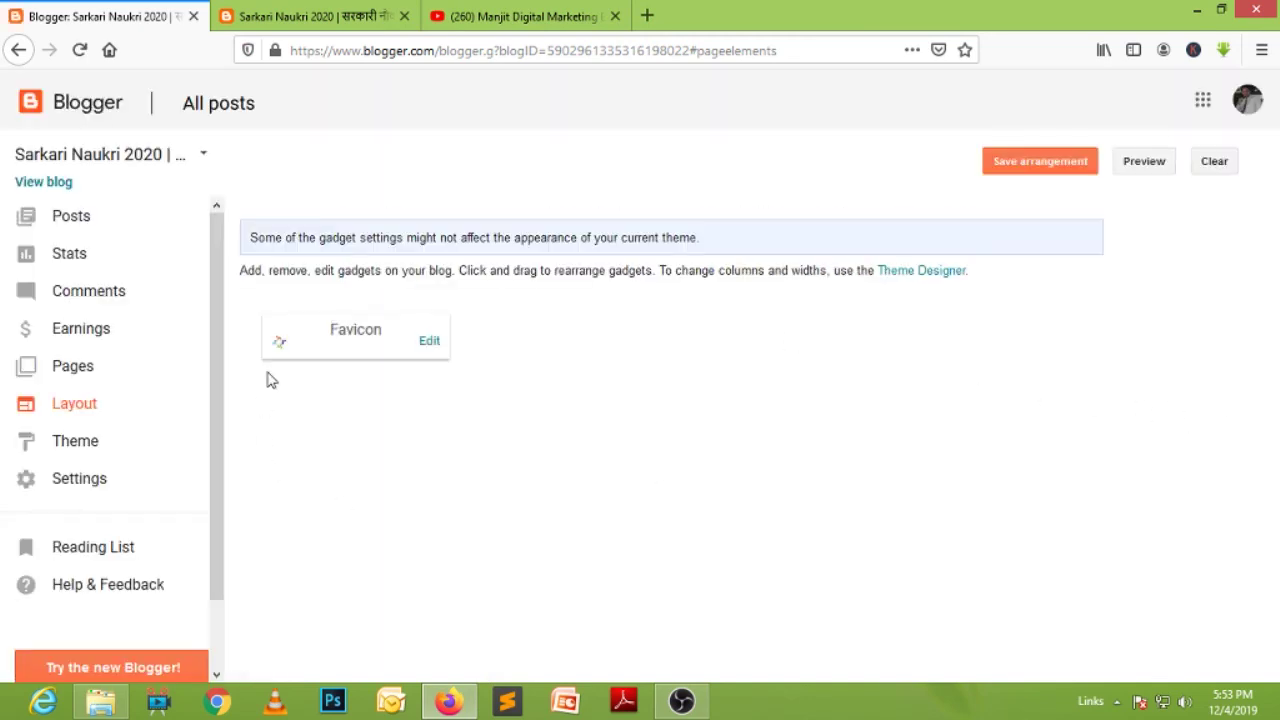
left_click(1064, 166)
- Reload the live blog to check its favicon, and compare the page with the top gadgets in Layout
left_click(300, 16)
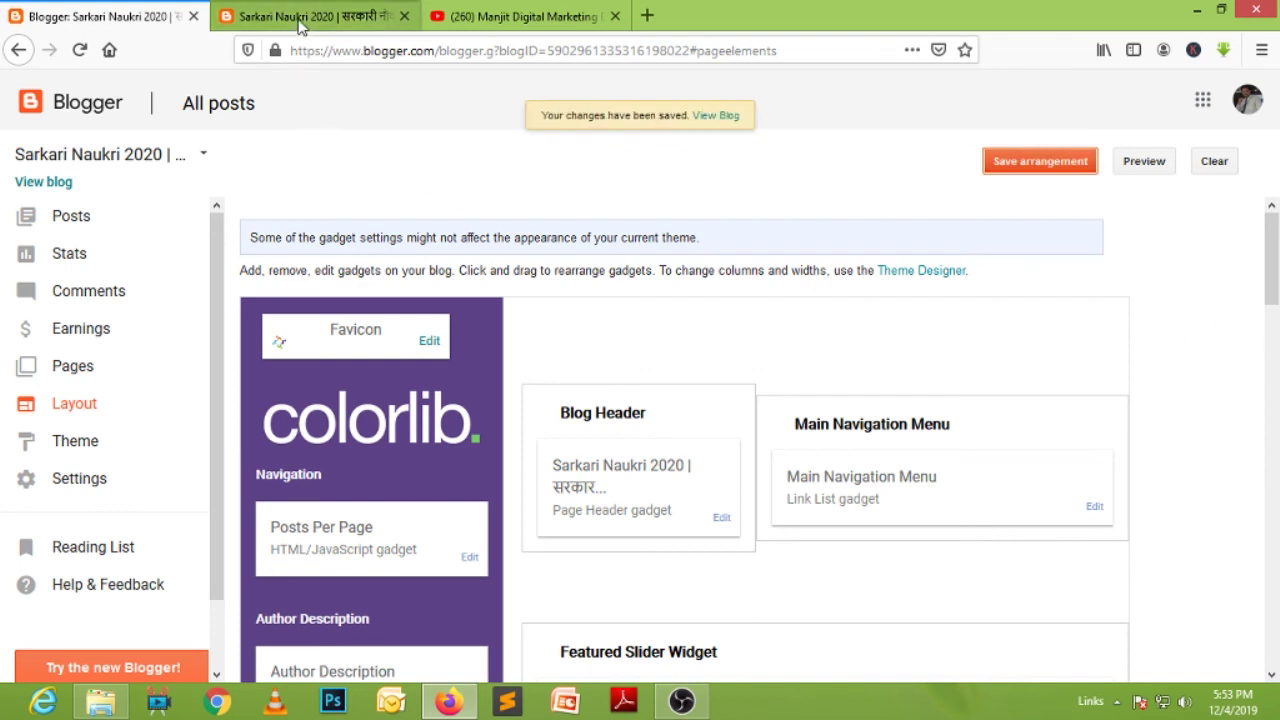
left_click(79, 50)
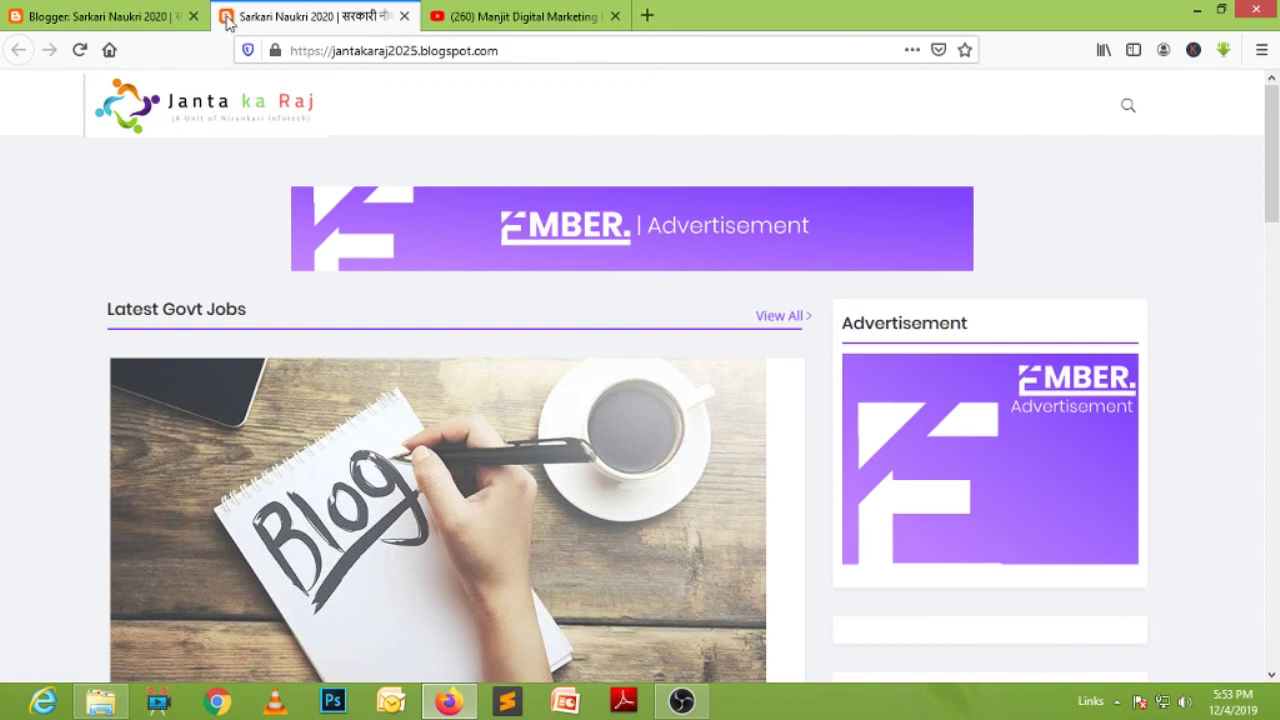
left_click(140, 24)
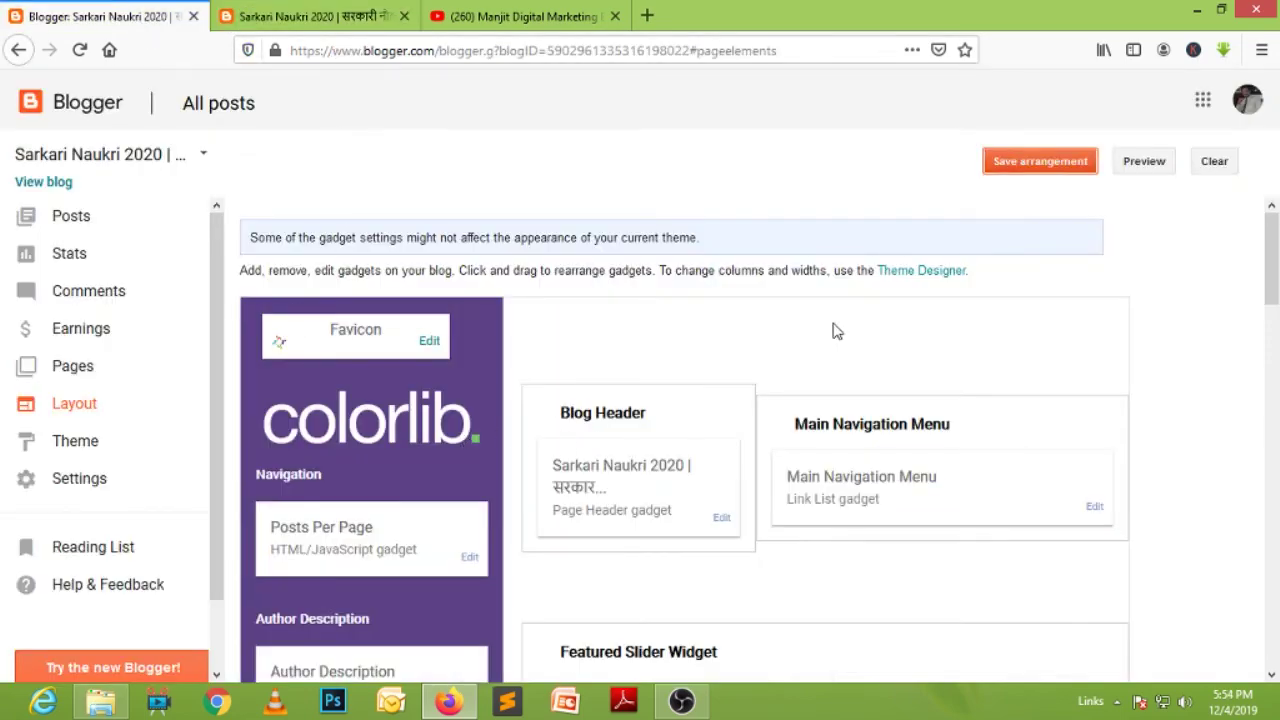
scroll(1256, 435, "down", 1)
scroll(1256, 435, "down", 3)
scroll(1137, 414, "up", 5)
left_click(298, 16)
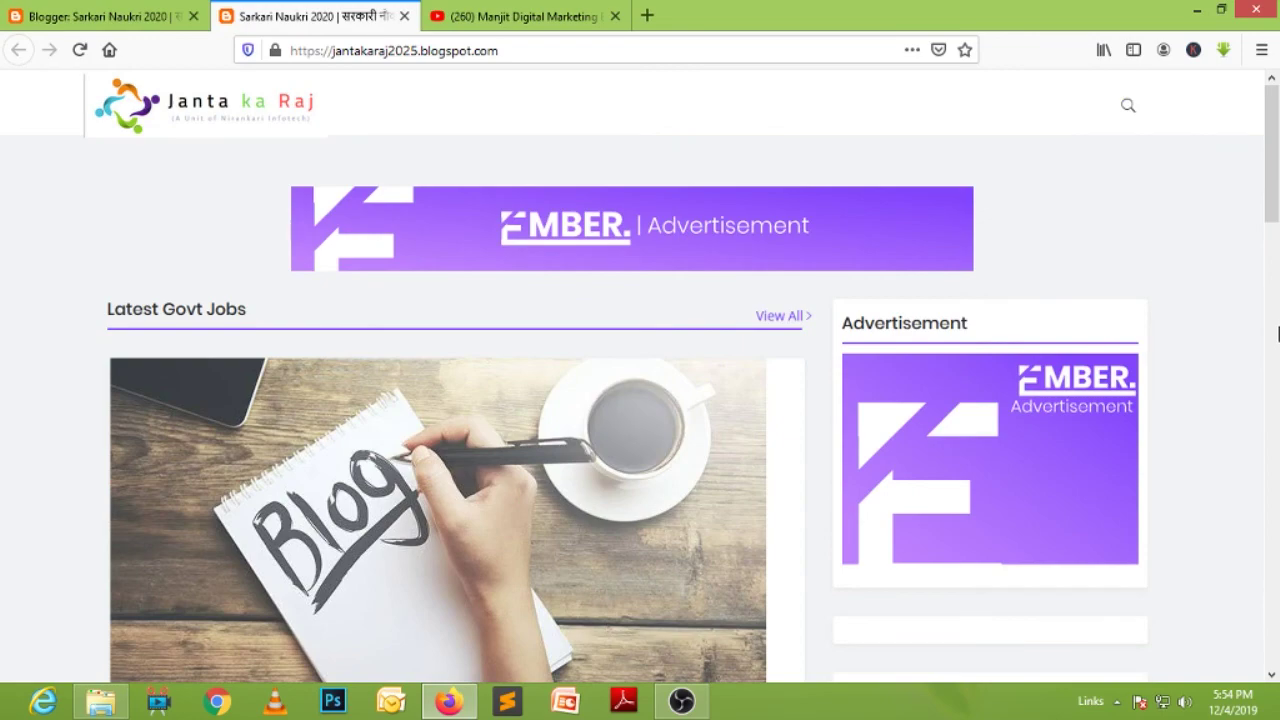
scroll(1266, 353, "down", 10)
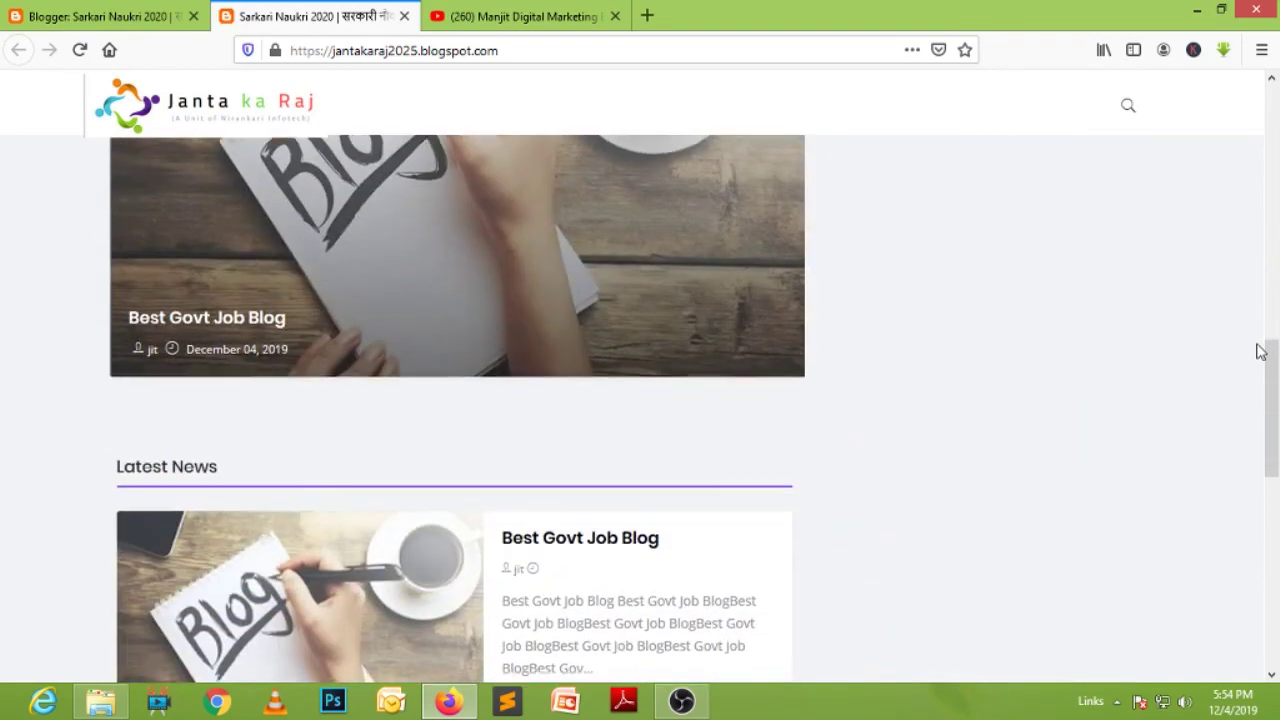
scroll(1260, 352, "up", 10)
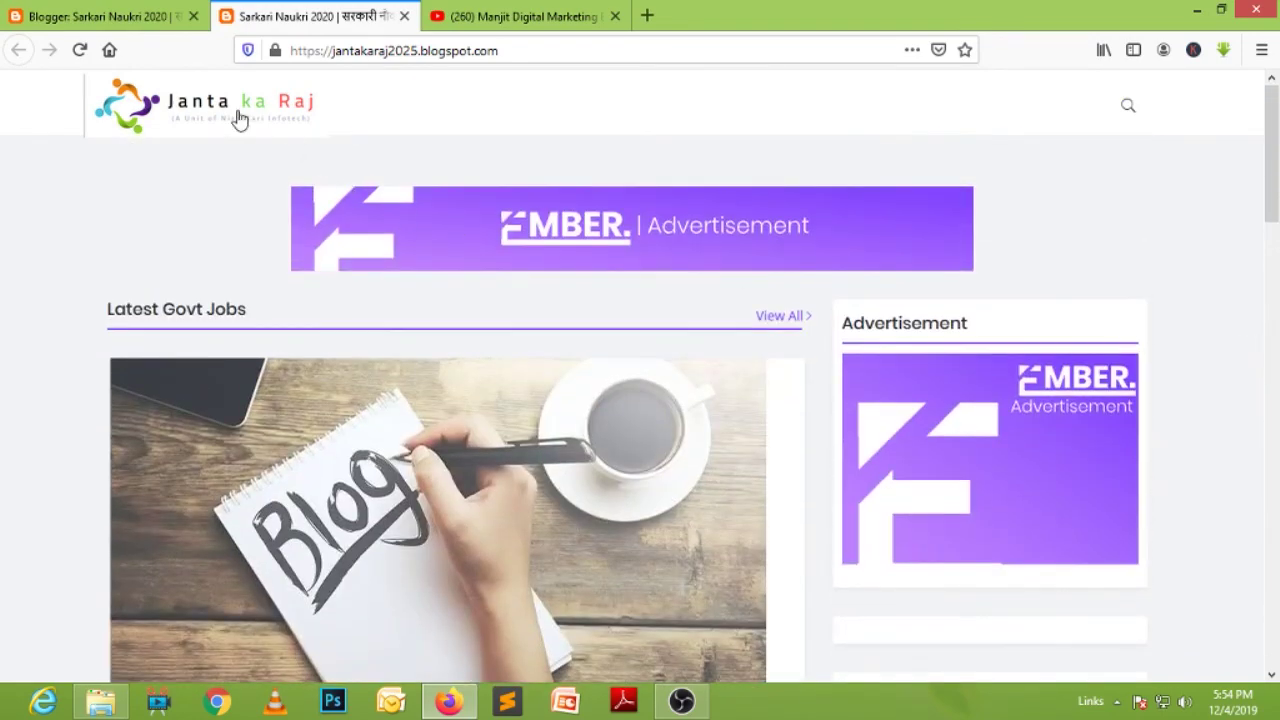
- Open the blog's home page from its logo and examine the navigation menu, slider, home sections, sidebar and footer
left_click(288, 121)
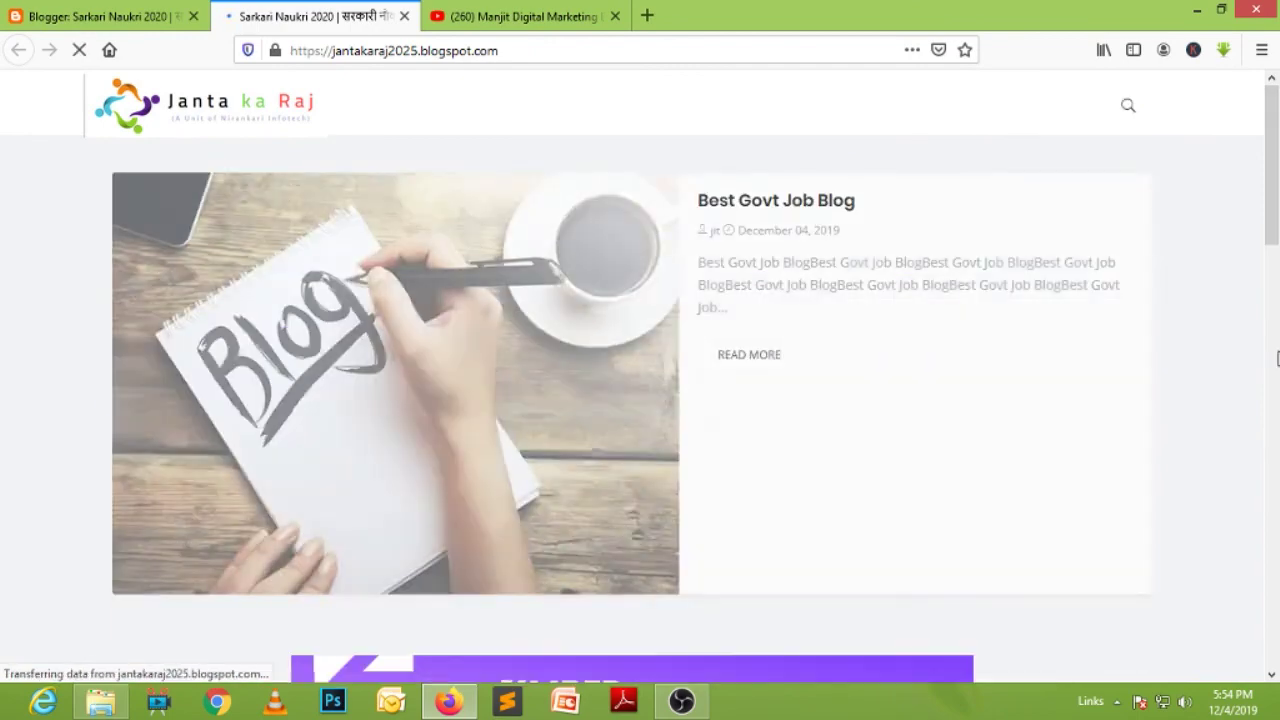
scroll(1277, 354, "down", 15)
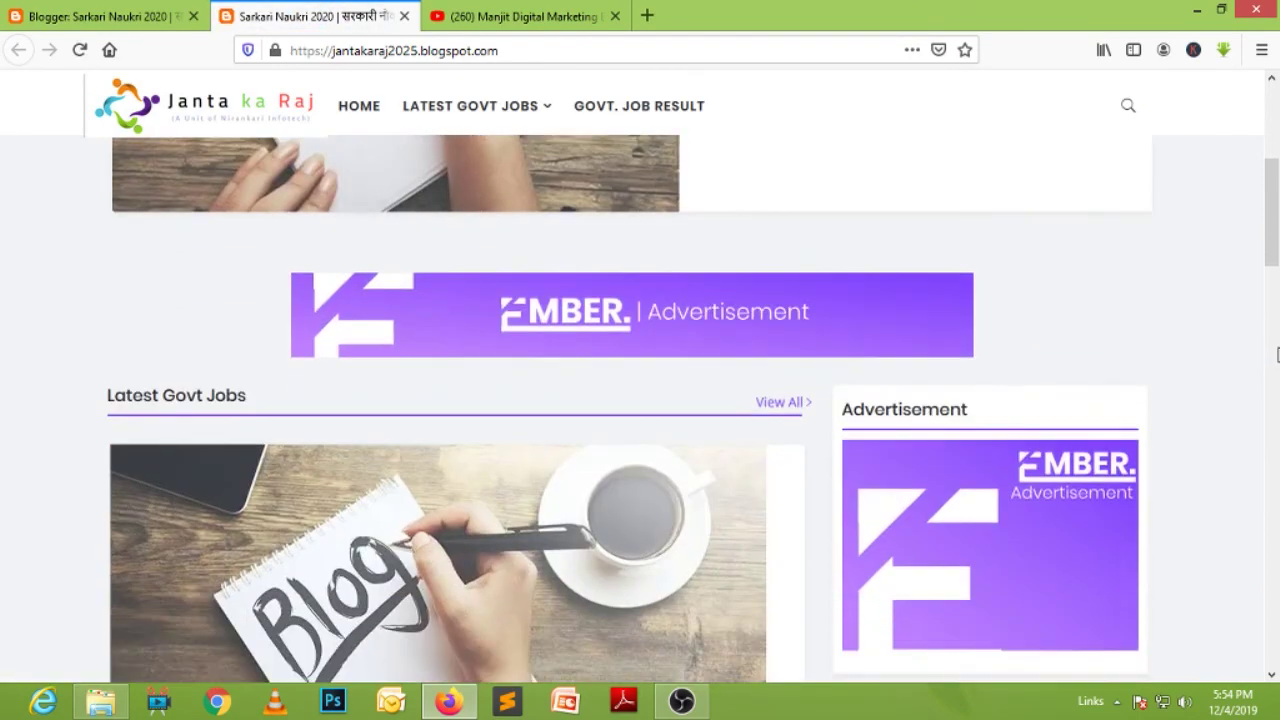
scroll(1277, 354, "up", 6)
scroll(1277, 354, "up", 5)
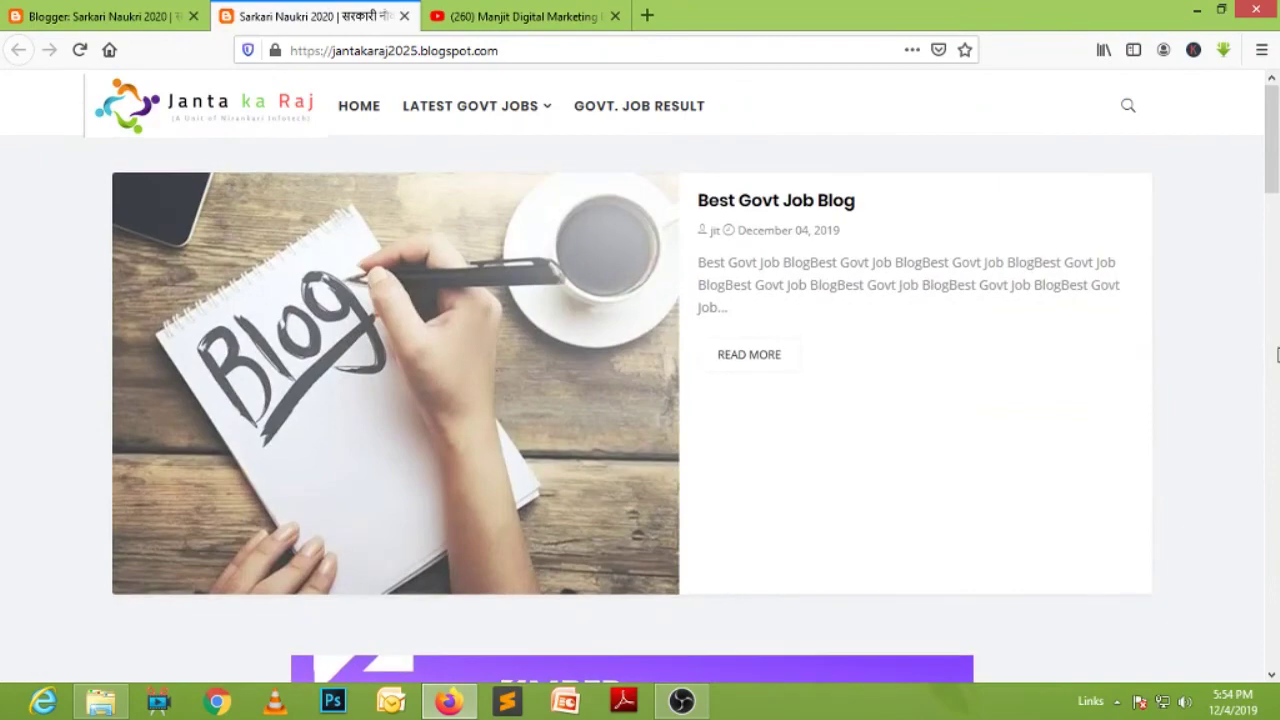
scroll(1149, 270, "down", 5)
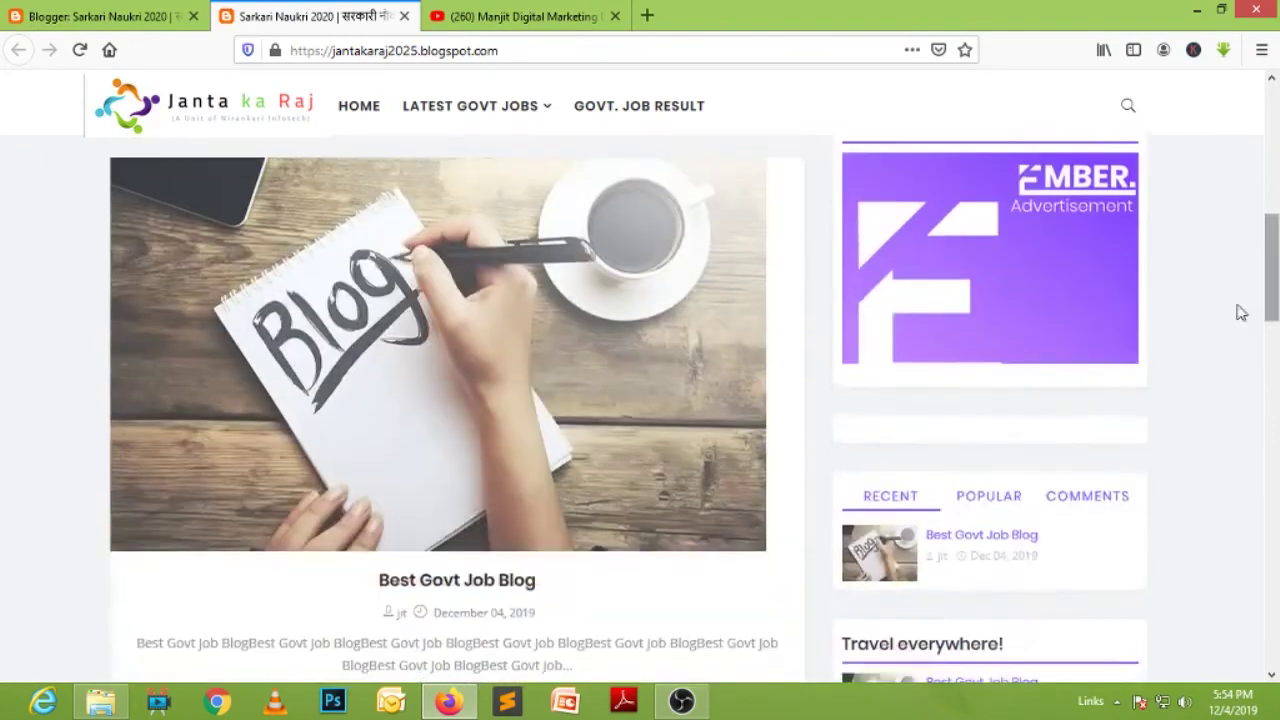
scroll(1061, 277, "down", 3)
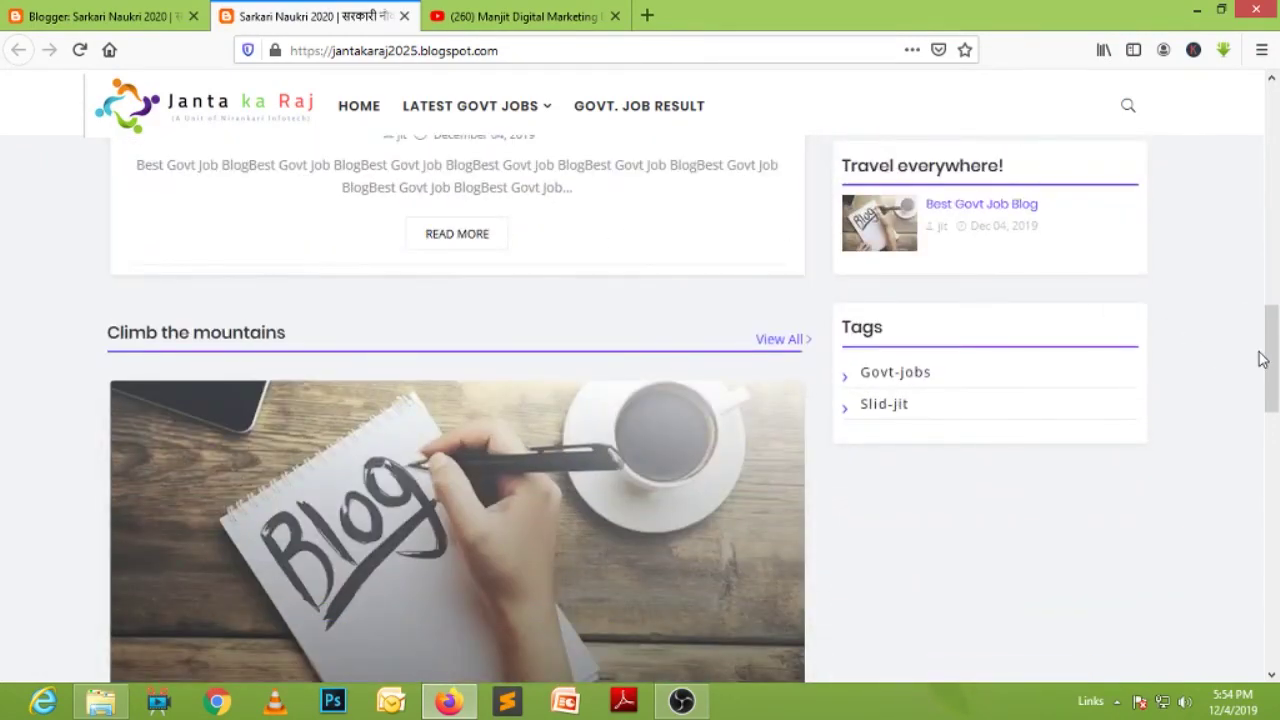
scroll(1260, 357, "down", 5)
scroll(614, 451, "down", 5)
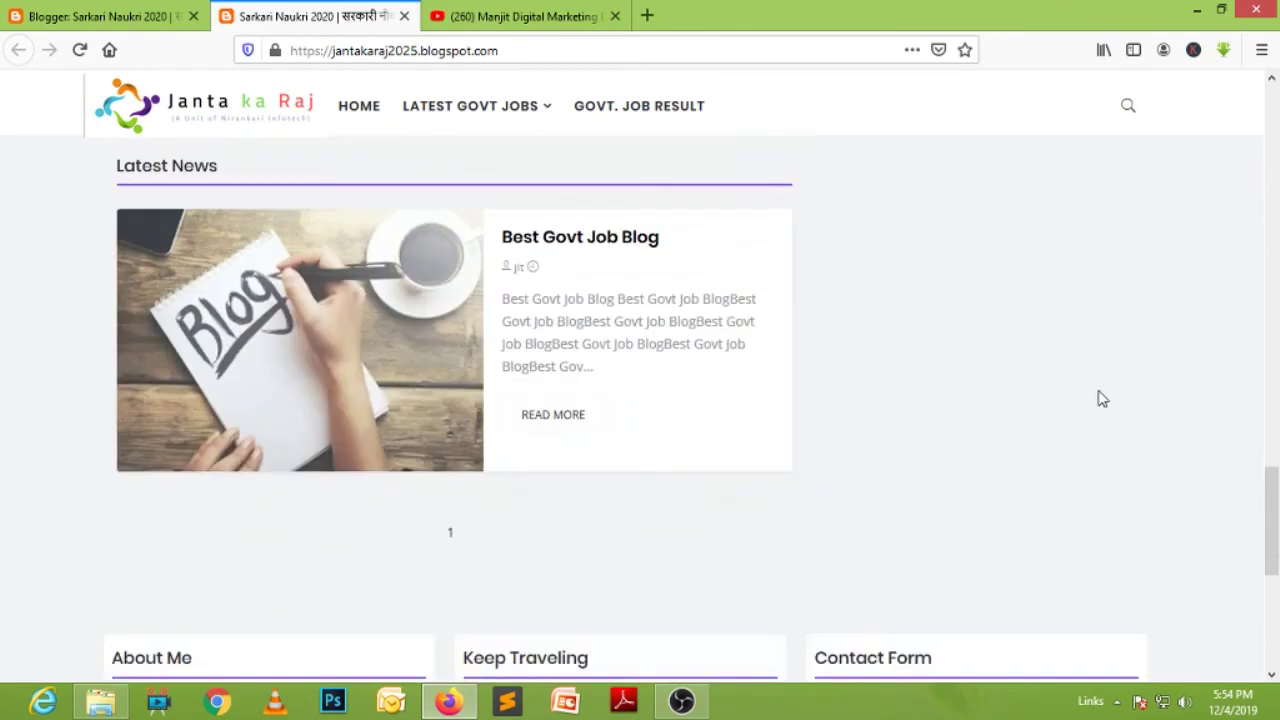
scroll(1176, 400, "down", 3)
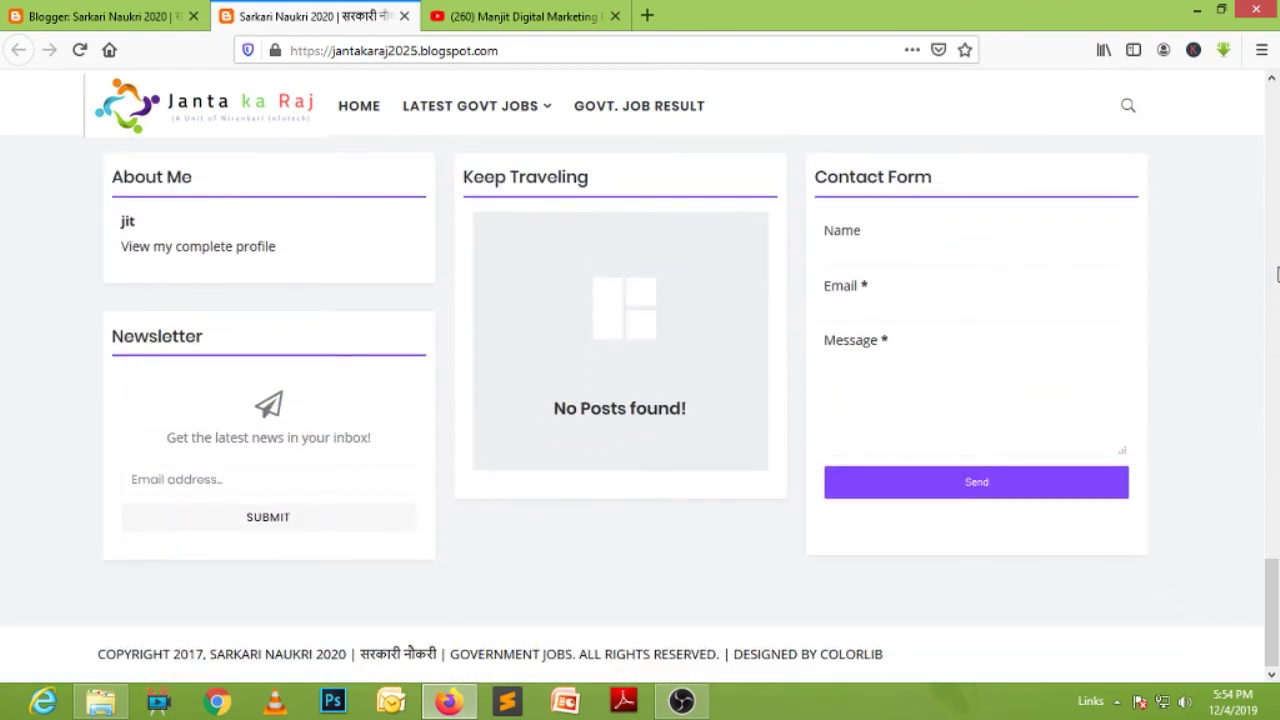
left_click(1274, 275)
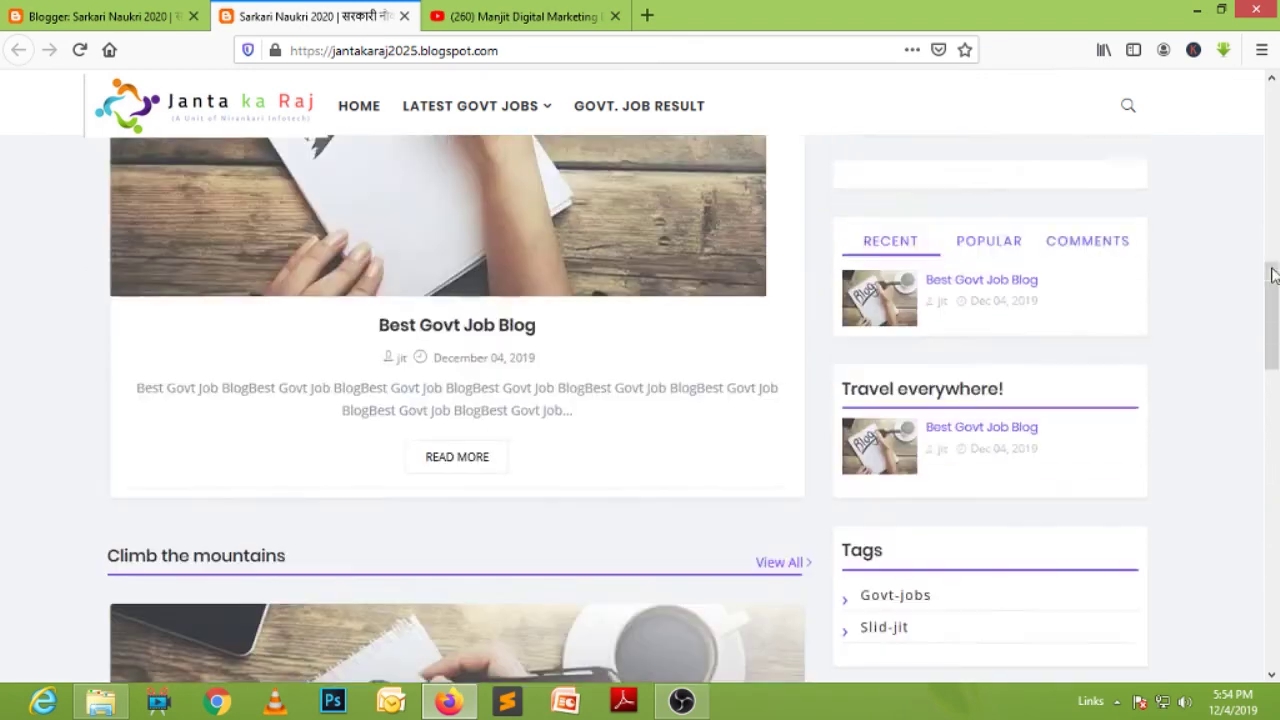
scroll(1272, 280, "up", 5)
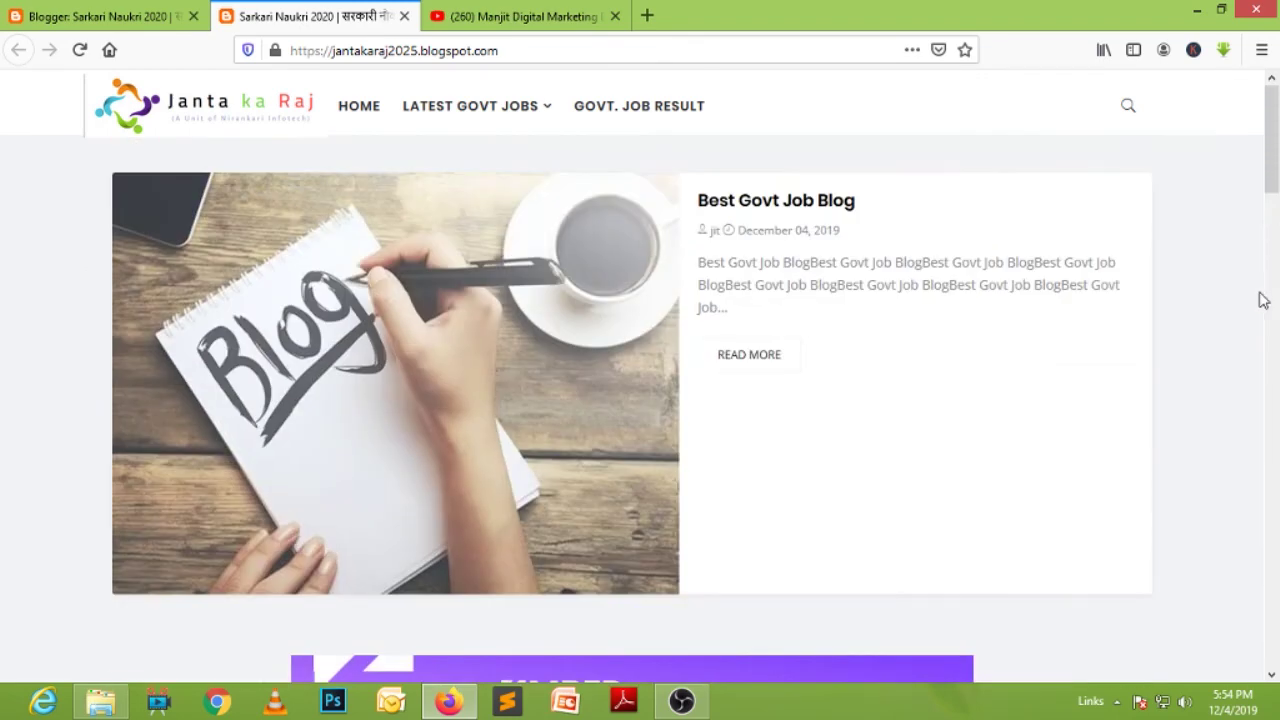